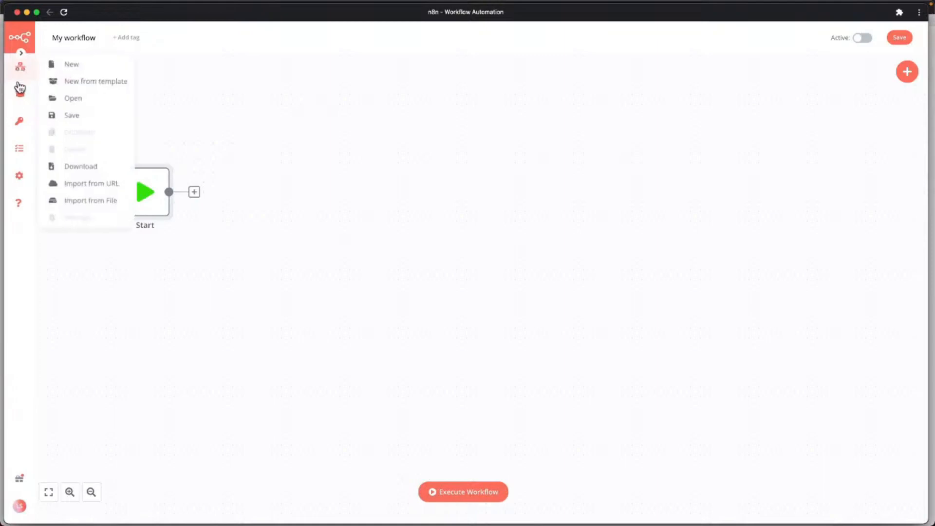
# Open the n8n node panel and browse the Analytics category nodes.
pyautogui.moveTo(19, 68)
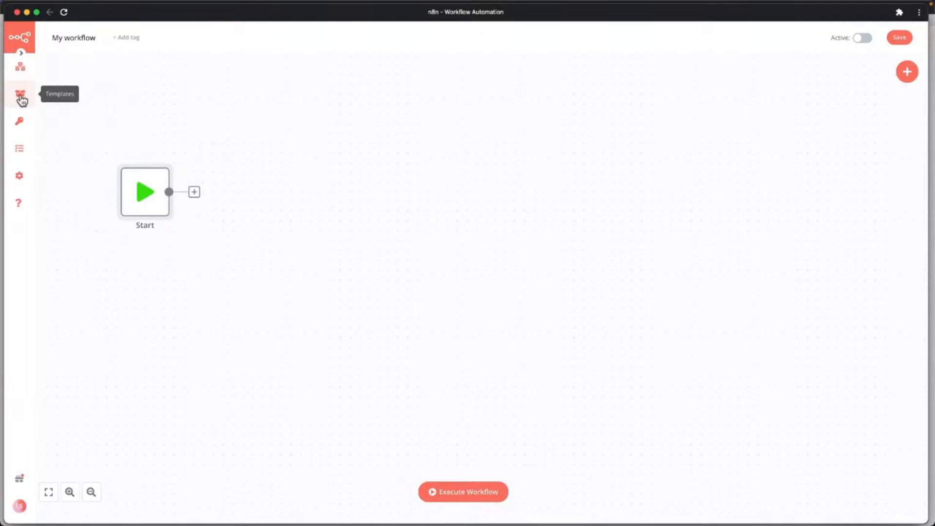
pyautogui.moveTo(21, 127)
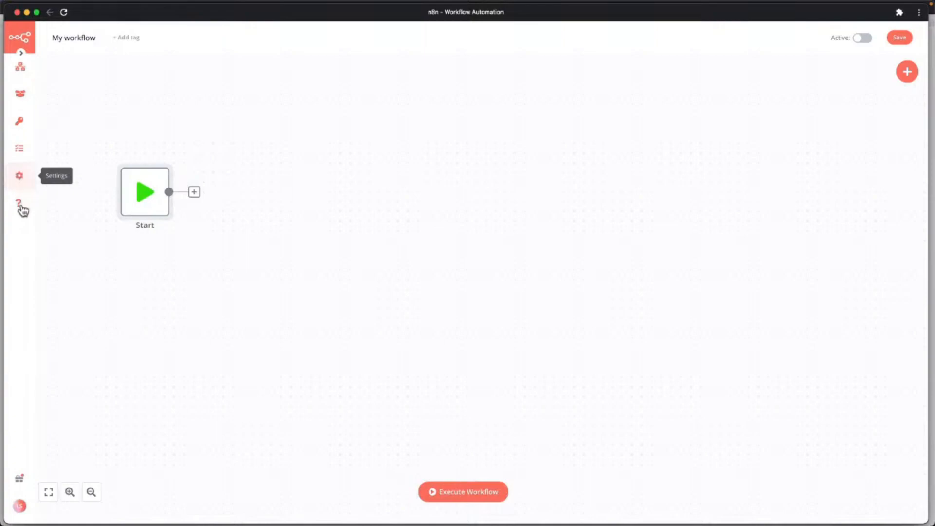
pyautogui.moveTo(23, 210)
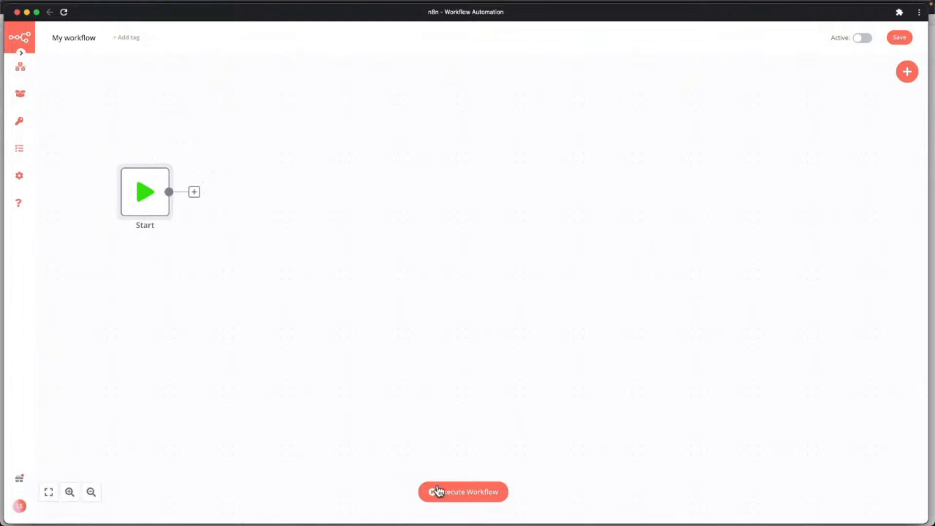
pyautogui.click(908, 74)
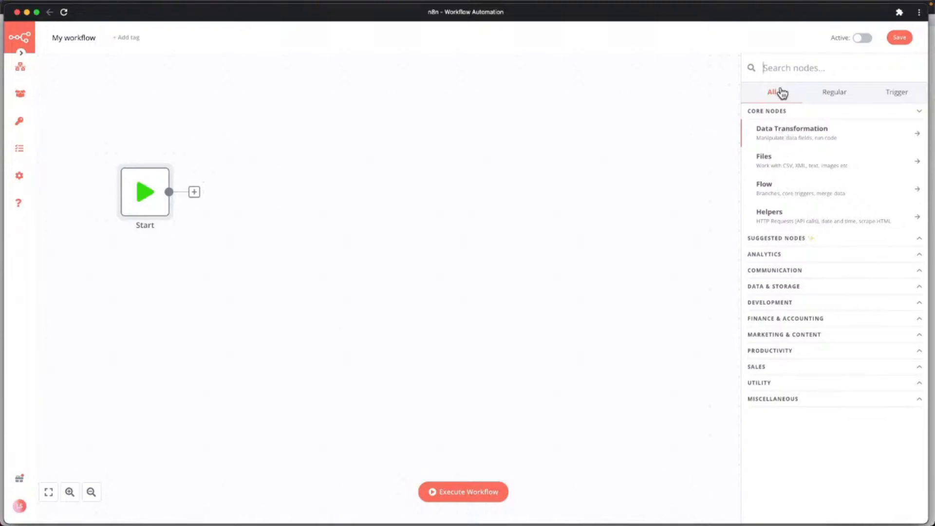
pyautogui.click(783, 258)
pyautogui.scroll(-1, 792, 282)
pyautogui.scroll(-5, 794, 283)
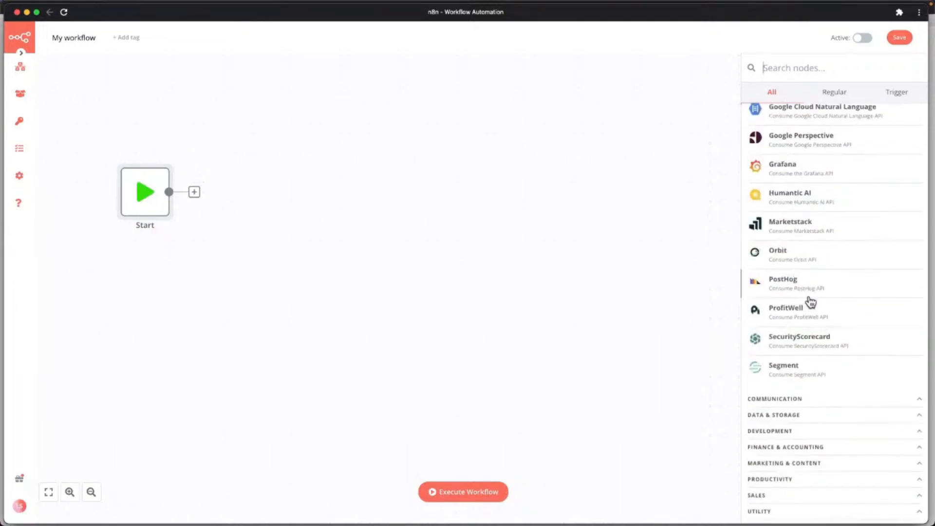
pyautogui.scroll(3, 802, 182)
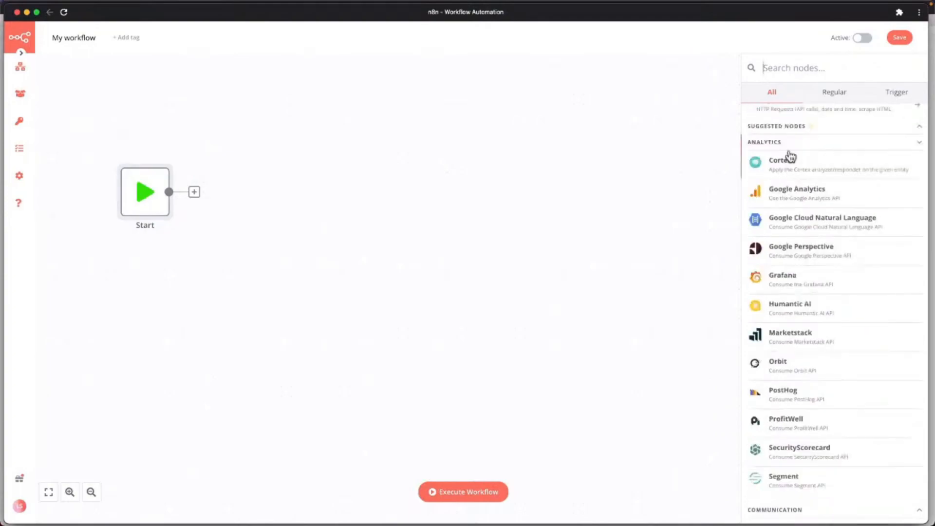
pyautogui.click(766, 142)
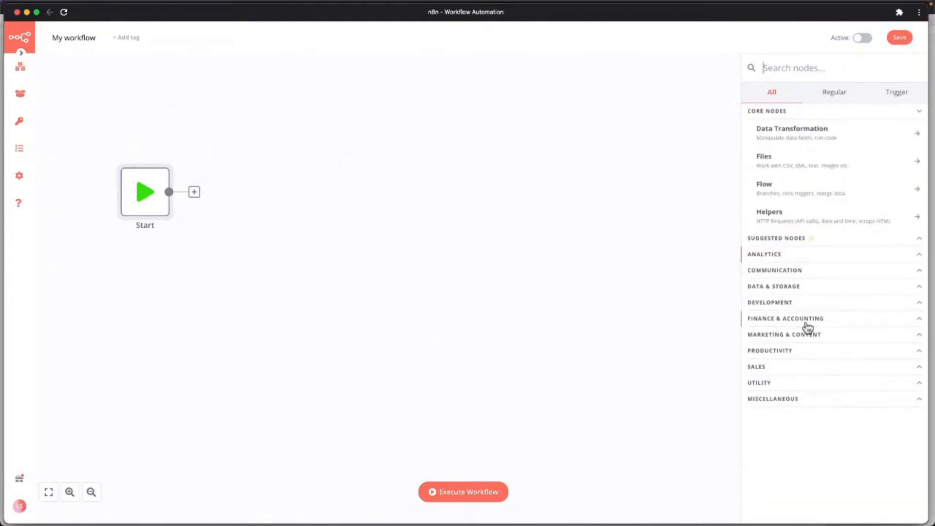
# Expand the Productivity category and scroll through its nodes.
pyautogui.click(762, 353)
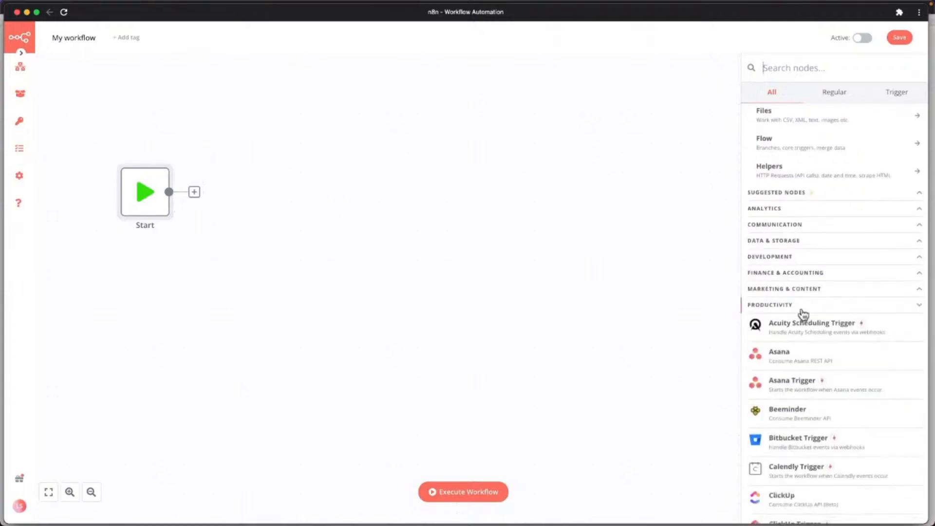
pyautogui.scroll(-5, 818, 312)
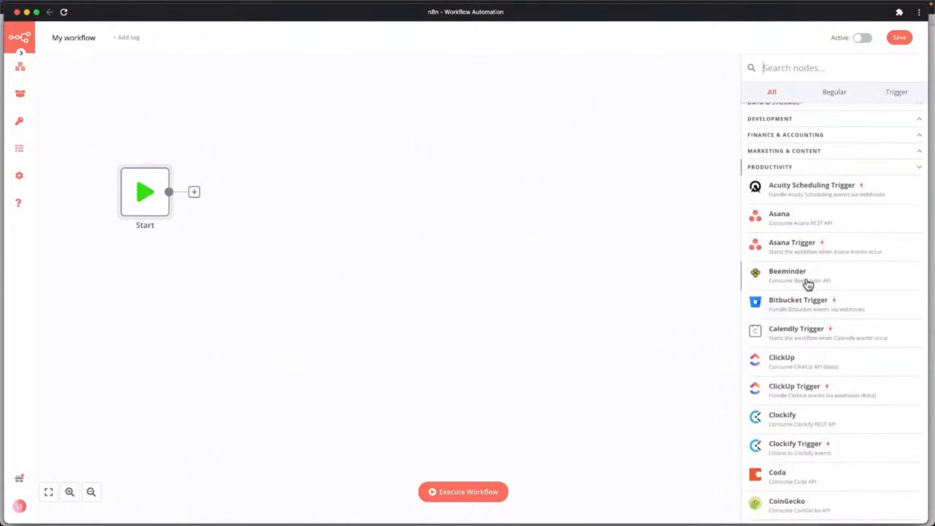
pyautogui.scroll(-5, 809, 341)
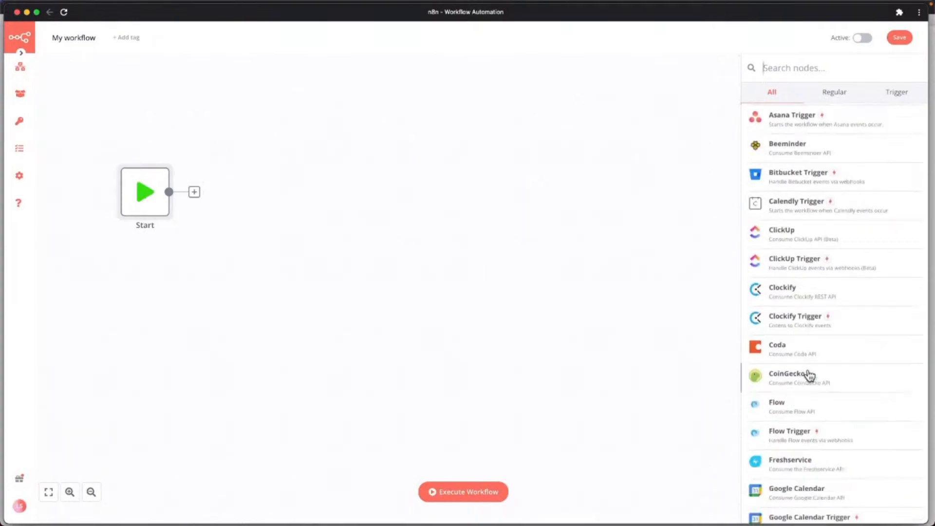
pyautogui.scroll(-4, 816, 363)
pyautogui.scroll(-3, 821, 341)
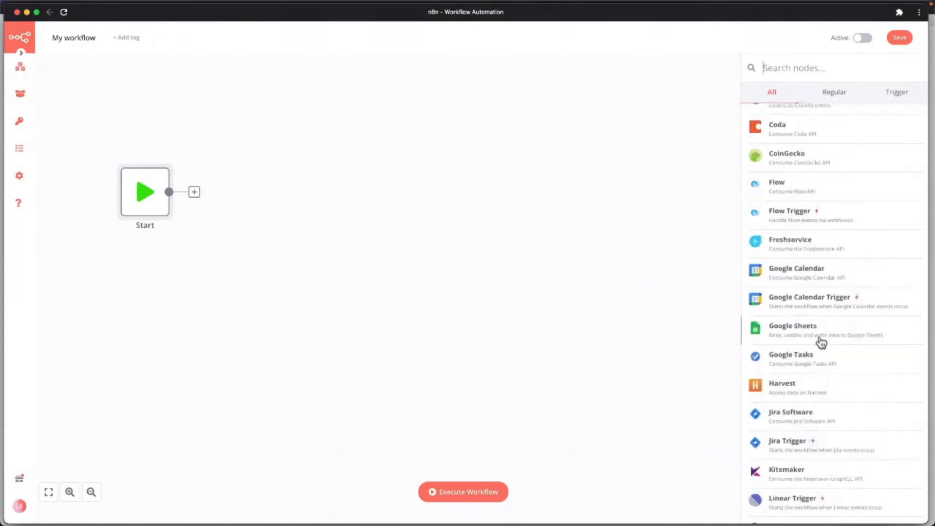
pyautogui.scroll(-10, 825, 298)
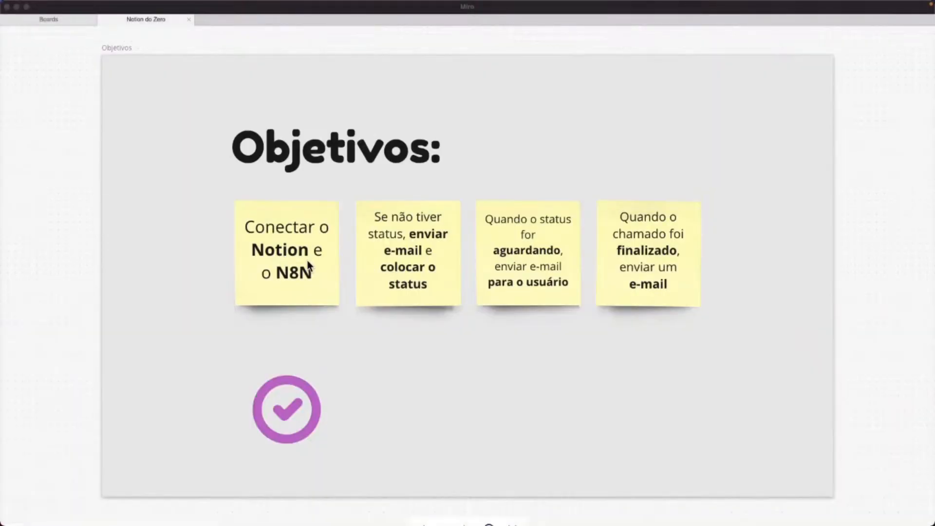
# Bring up the Notion Suporte page, pin its sidebar, and view Settings & Members > Integrations.
pyautogui.hotkey('ctrl', 'Up')
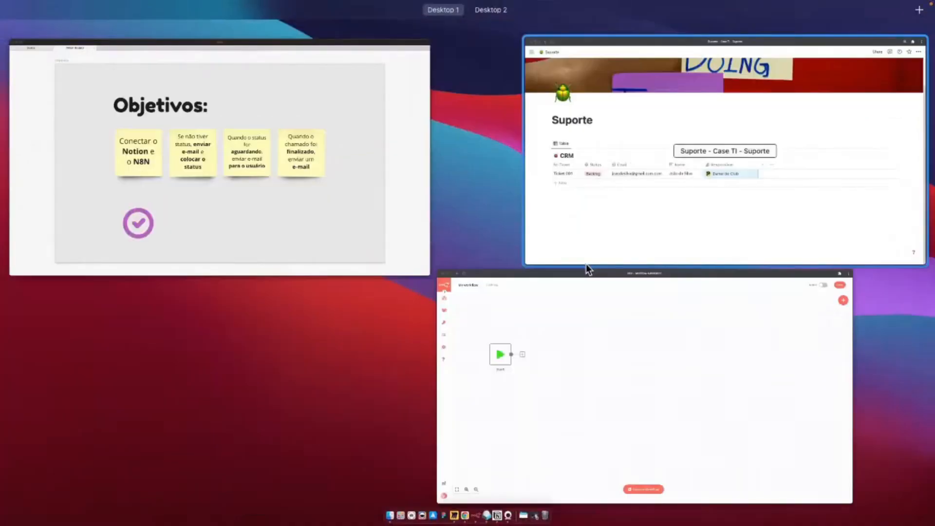
pyautogui.click(591, 224)
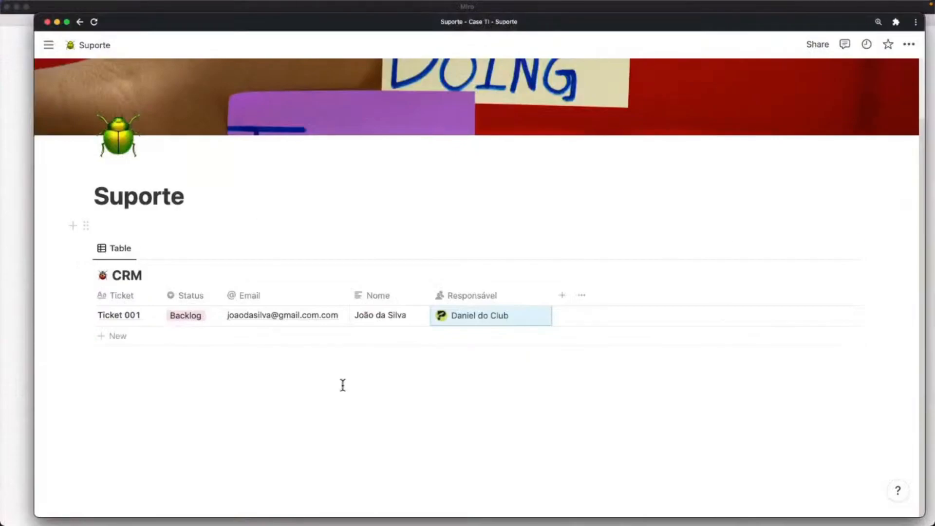
pyautogui.click(50, 49)
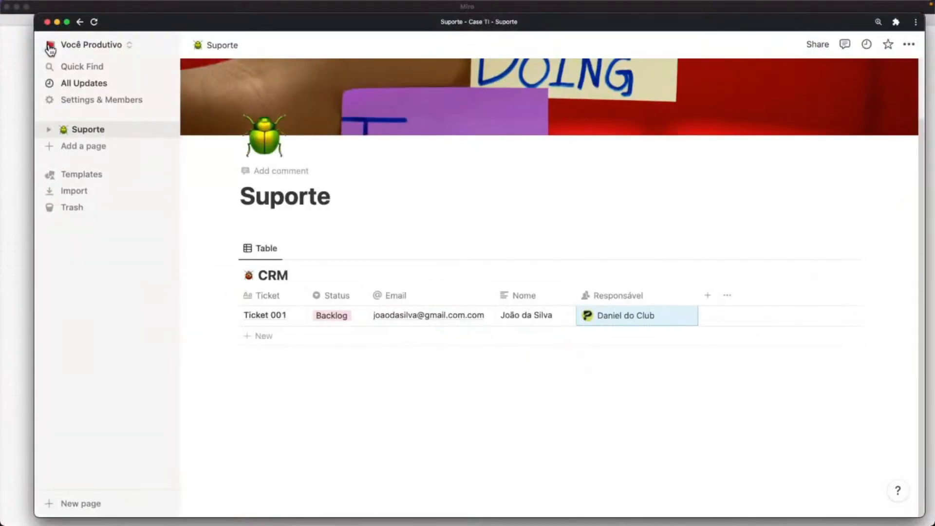
pyautogui.click(92, 100)
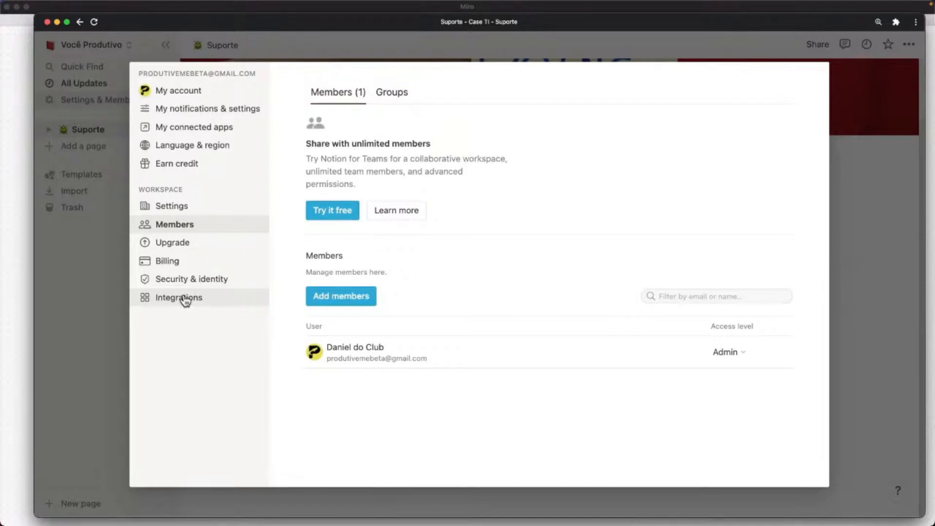
pyautogui.click(186, 300)
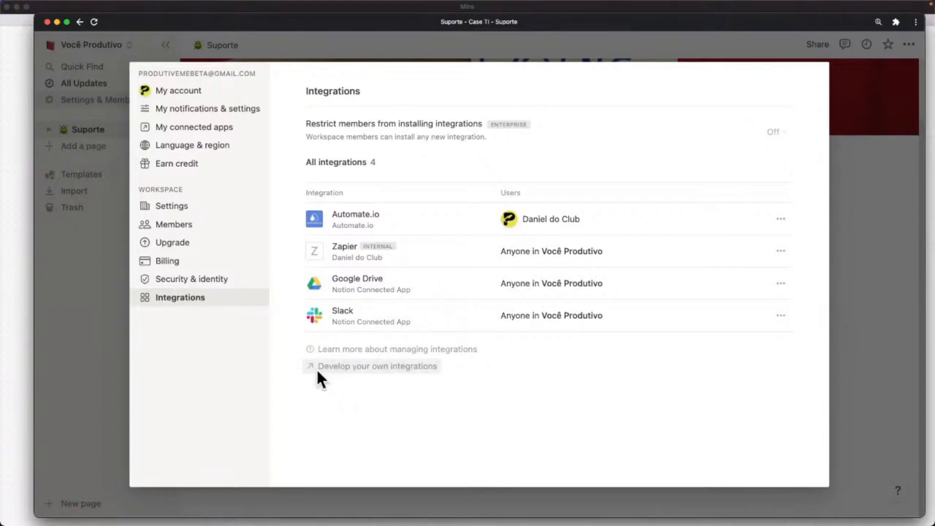
# Open the 'Develop your own integrations' page and position its window on screen.
pyautogui.click(395, 371)
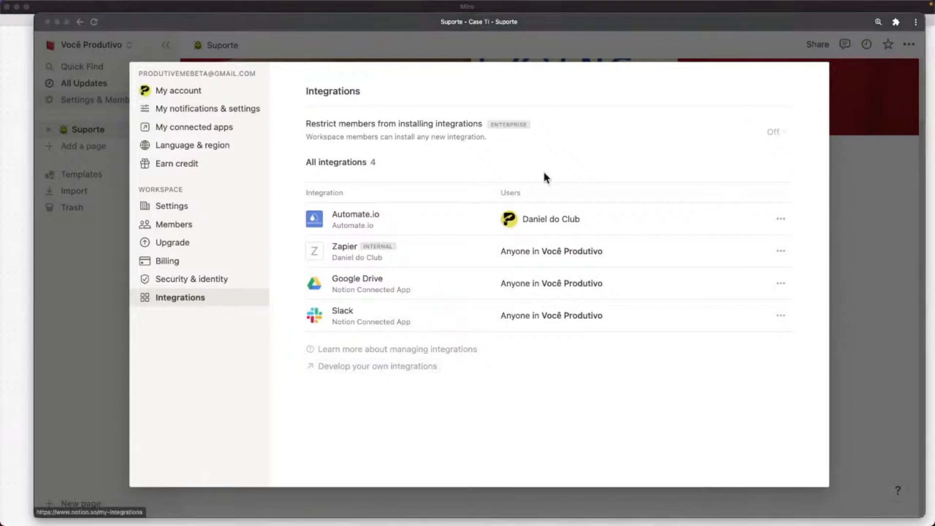
pyautogui.moveTo(934, 87); pyautogui.dragTo(253, 28)
pyautogui.moveTo(319, 62); pyautogui.dragTo(285, 43)
pyautogui.moveTo(288, 39); pyautogui.dragTo(287, 39)
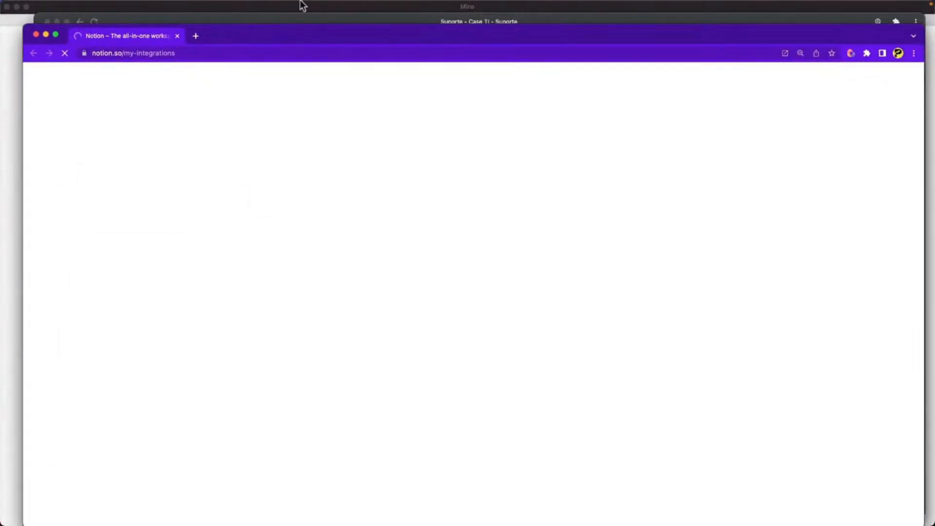
pyautogui.moveTo(238, 38); pyautogui.dragTo(232, 35)
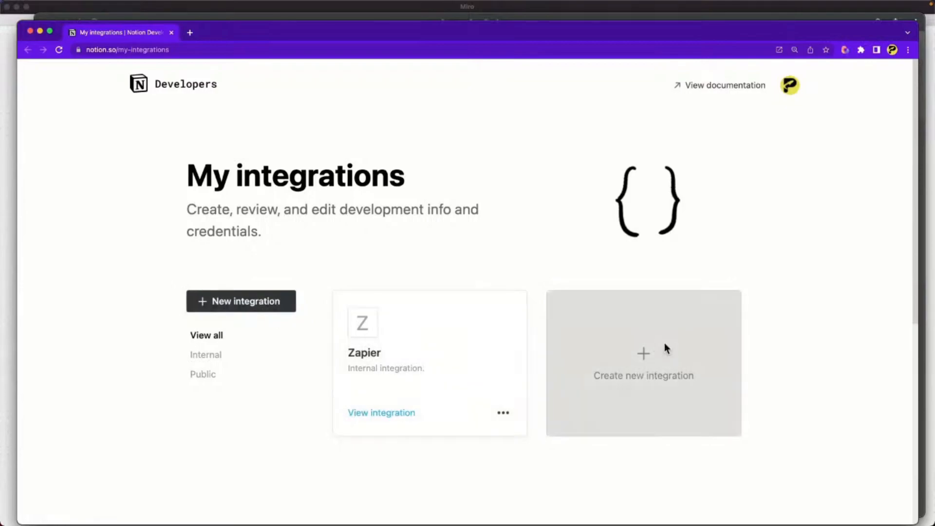
# Start a new integration named 'N8N_Integracao_Live'.
pyautogui.click(665, 345)
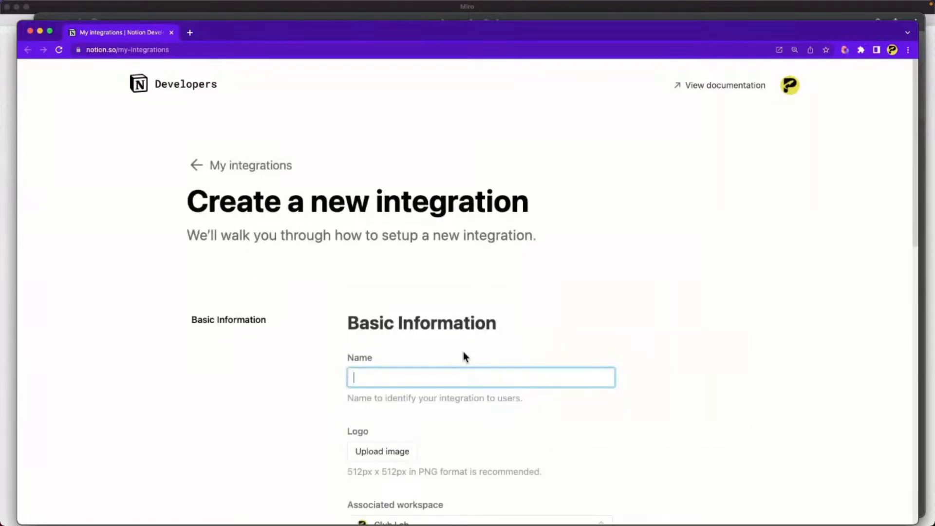
pyautogui.write('N8N_Integracao_Live')
pyautogui.scroll(-3, 483, 365)
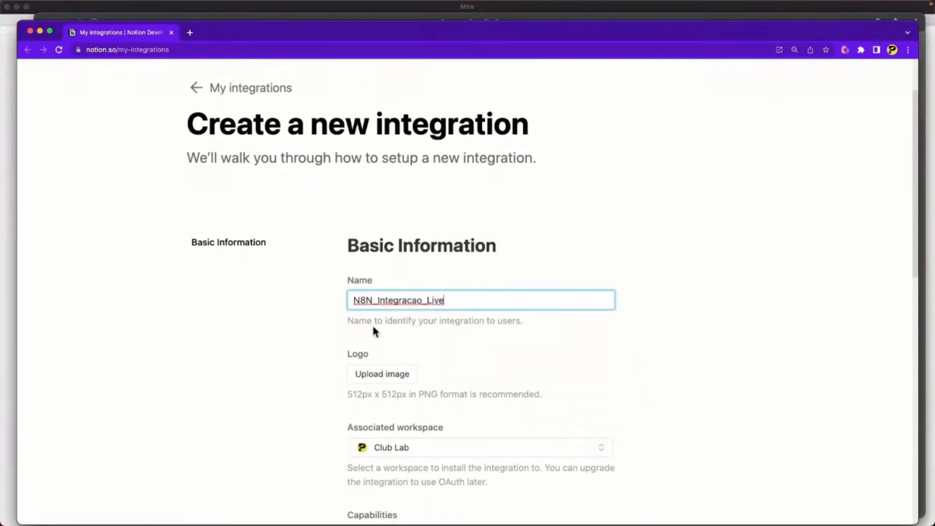
pyautogui.scroll(-1, 375, 370)
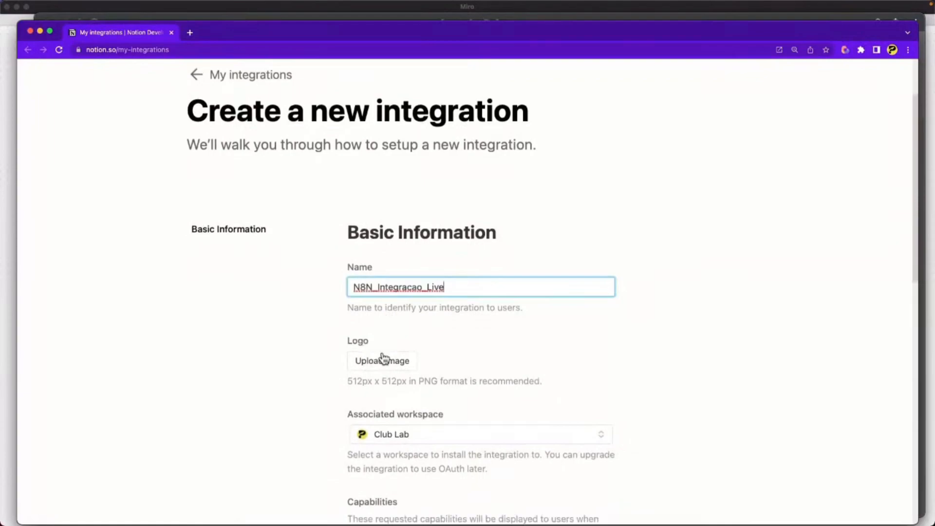
pyautogui.scroll(-3, 474, 359)
# Associate the integration with the Você Produtivo workspace and submit it.
pyautogui.click(446, 349)
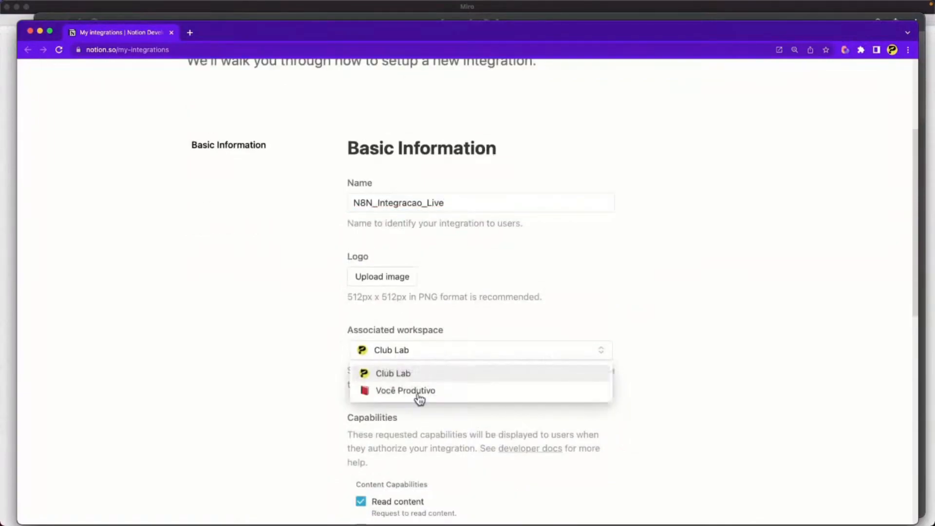
pyautogui.click(401, 391)
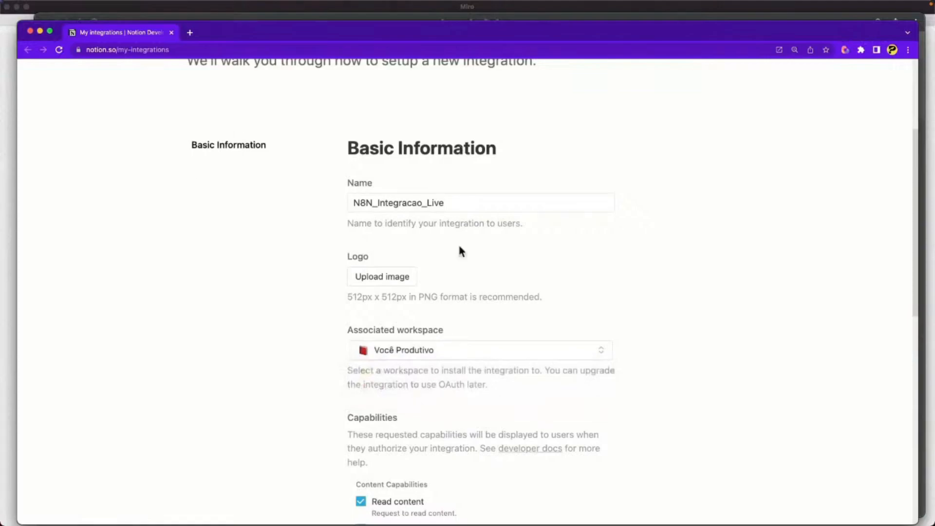
pyautogui.scroll(-1, 465, 312)
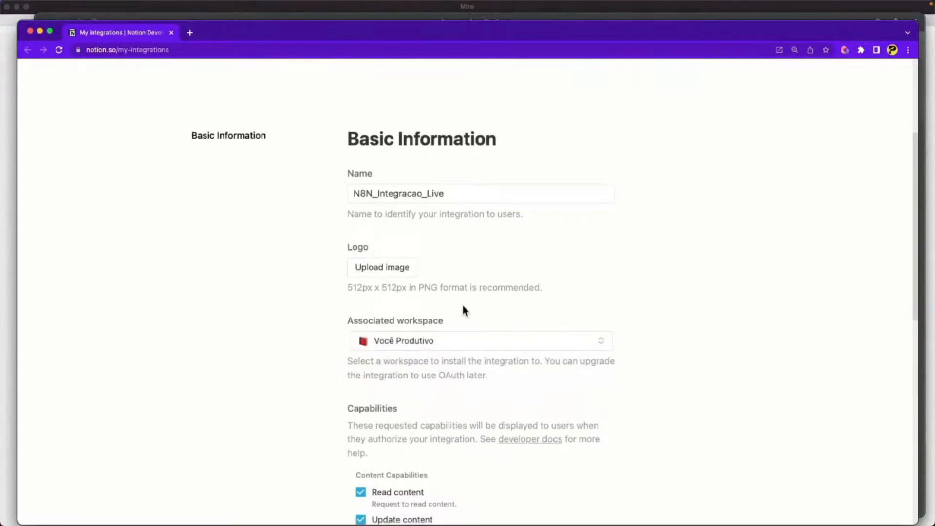
pyautogui.scroll(-3, 455, 311)
pyautogui.scroll(-5, 446, 303)
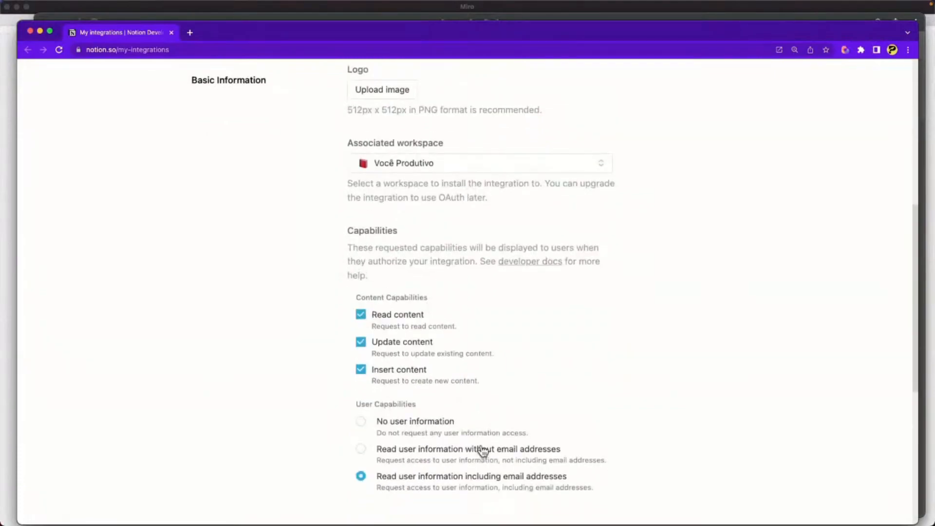
pyautogui.scroll(-1, 428, 385)
pyautogui.scroll(-1, 433, 390)
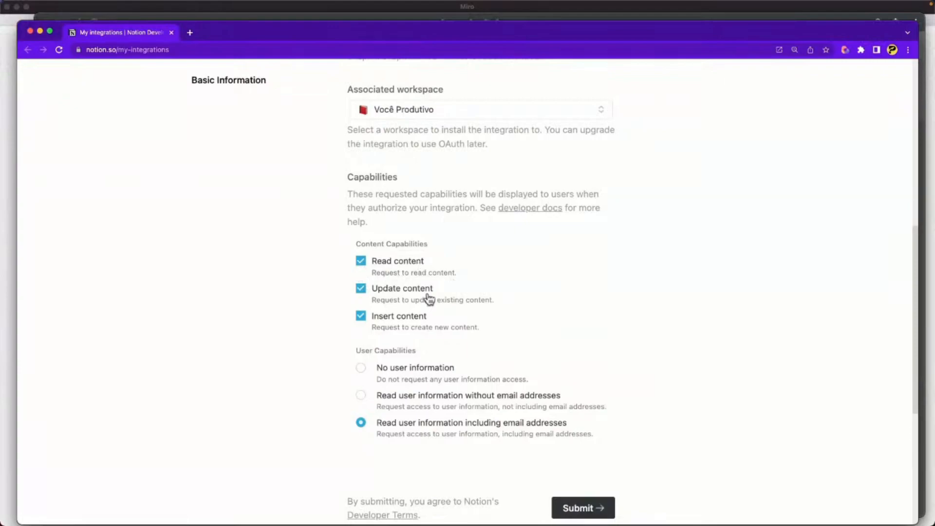
pyautogui.scroll(-3, 711, 282)
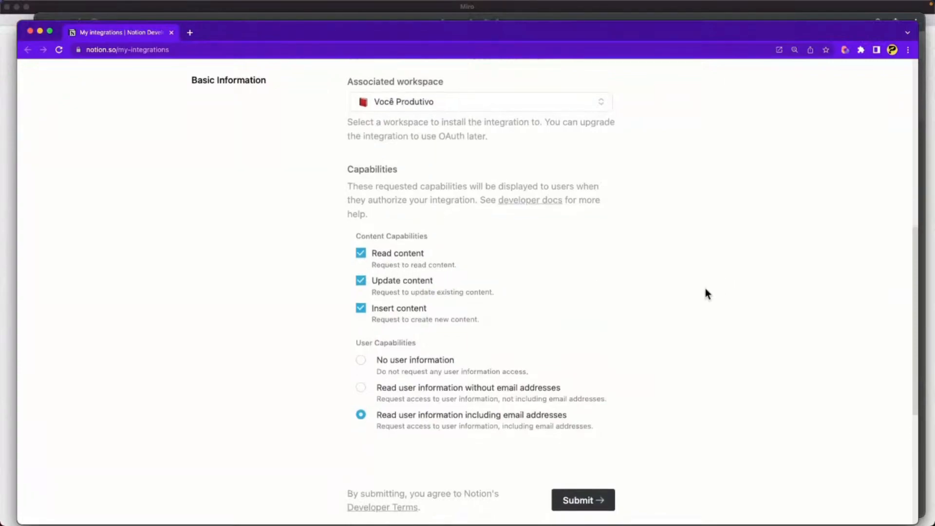
pyautogui.click(582, 446)
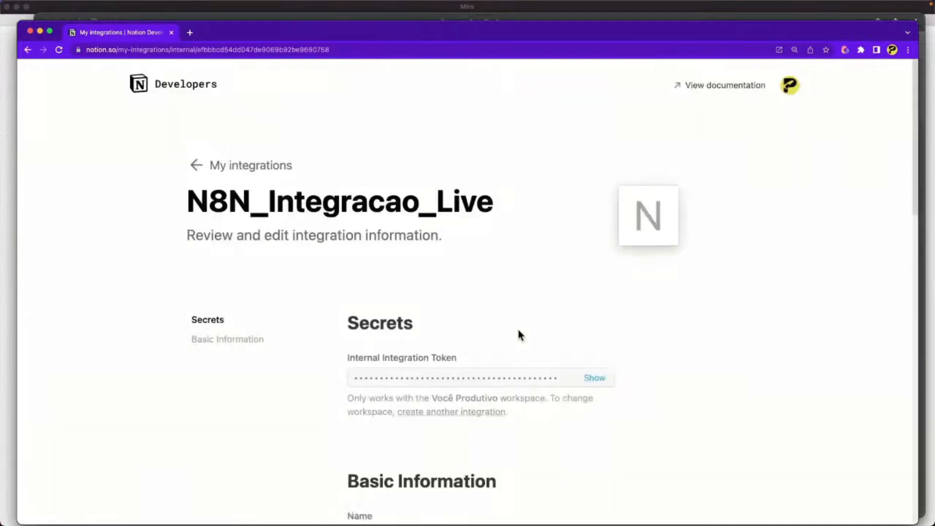
# Reveal N8N_Integracao_Live's Internal Integration Token and copy it.
pyautogui.scroll(-3, 533, 377)
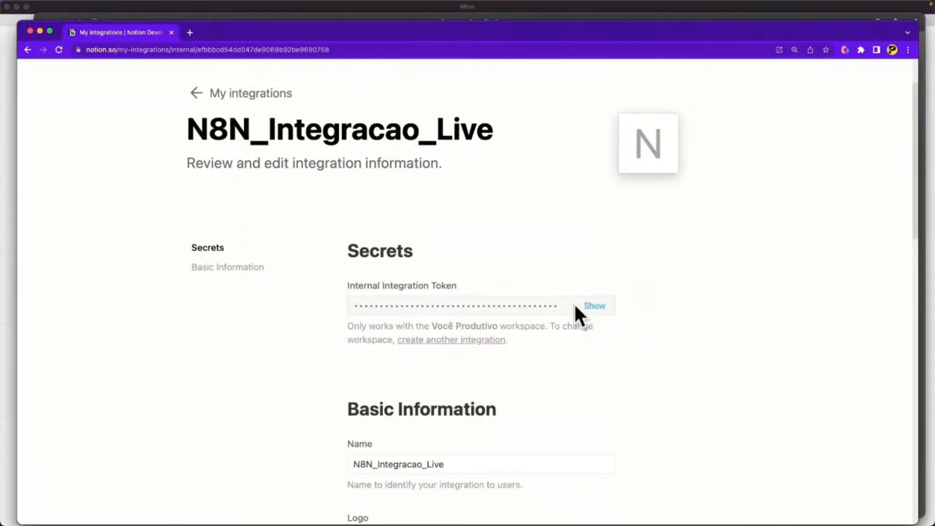
pyautogui.click(591, 309)
pyautogui.doubleClick(561, 310)
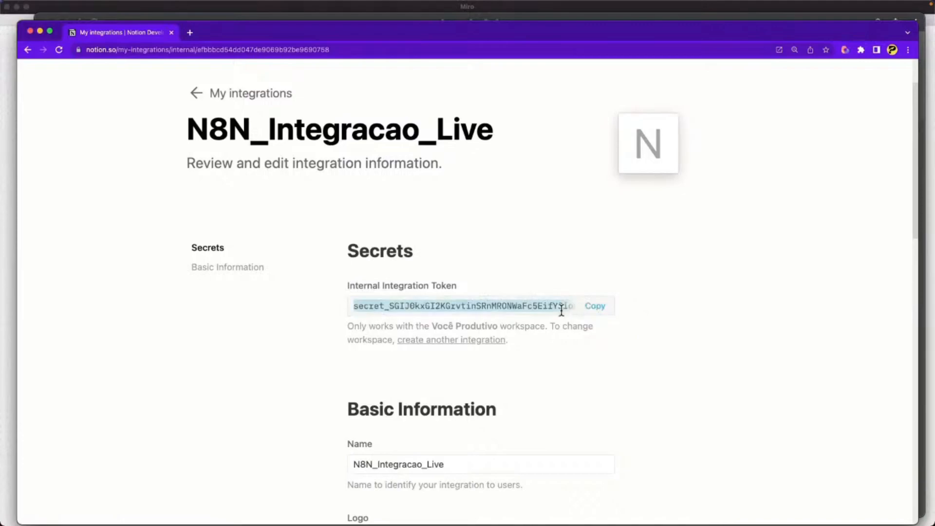
pyautogui.click(595, 308)
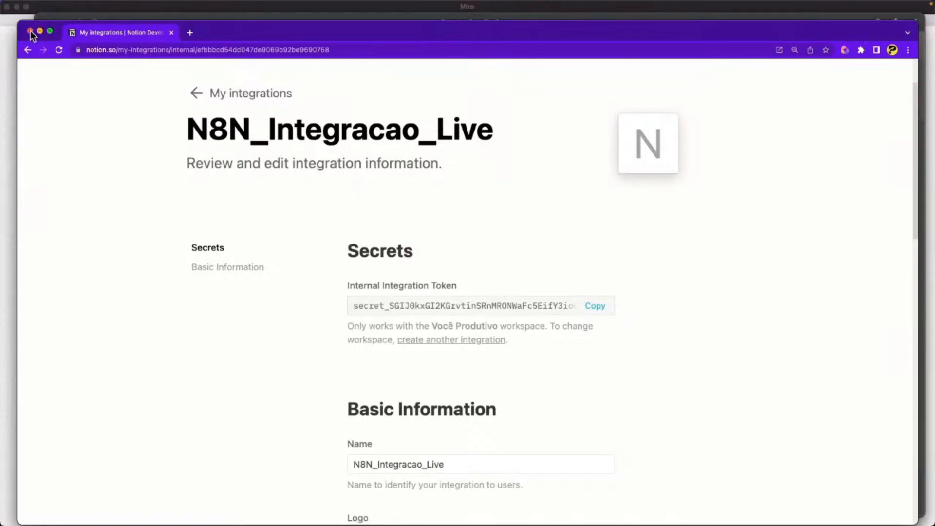
pyautogui.click(597, 307)
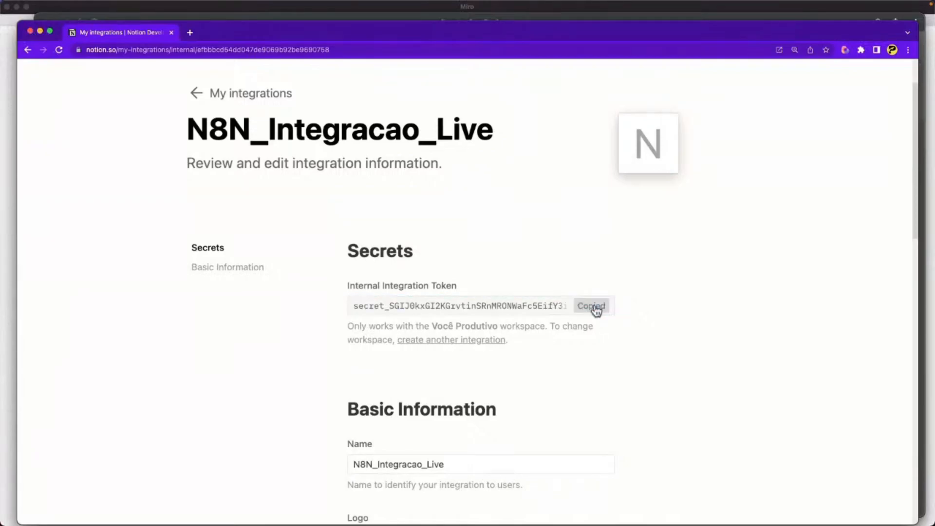
# Close the Notion developer window, glance at the Miro board, then return to n8n.
pyautogui.click(29, 31)
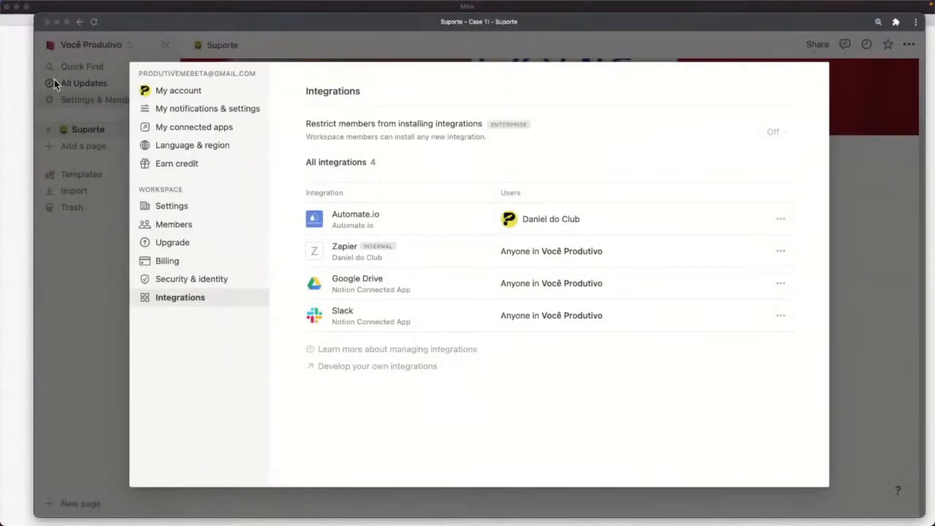
pyautogui.hotkey('ctrl', 'Up')
pyautogui.click(127, 134)
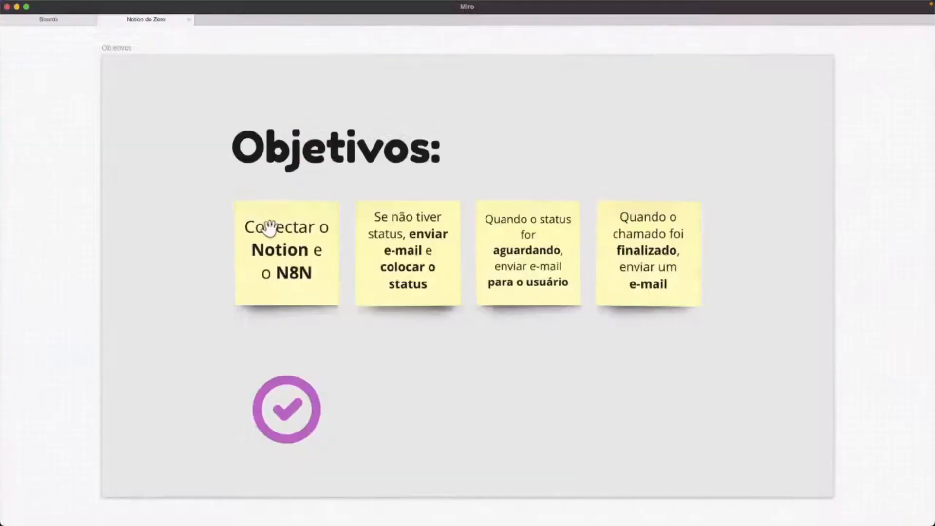
pyautogui.hotkey('ctrl', 'Up')
pyautogui.click(530, 422)
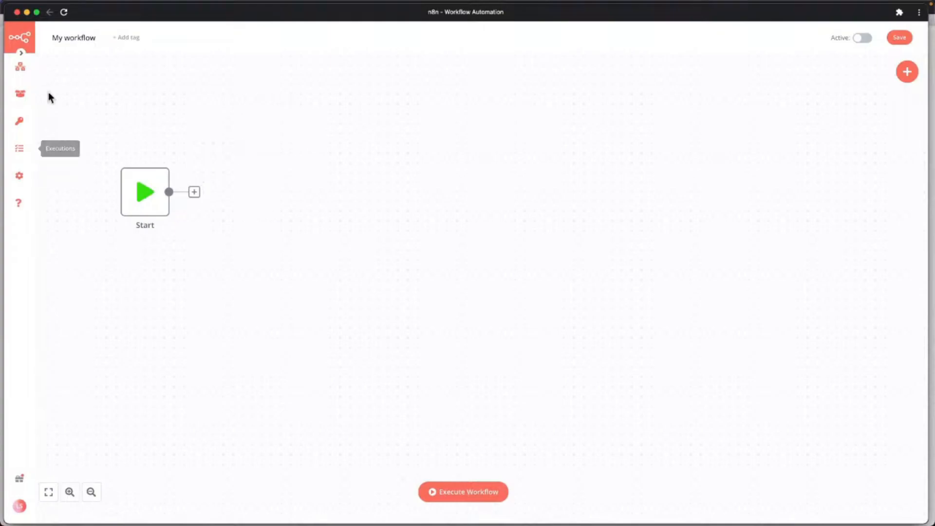
pyautogui.moveTo(28, 130)
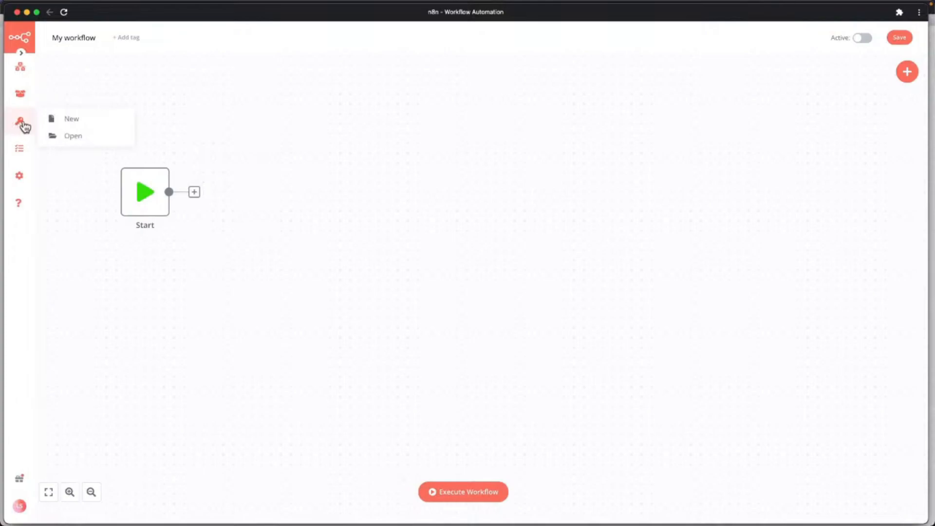
# Add a Notion API credential with the pasted integration token as API Key and save it.
pyautogui.click(69, 124)
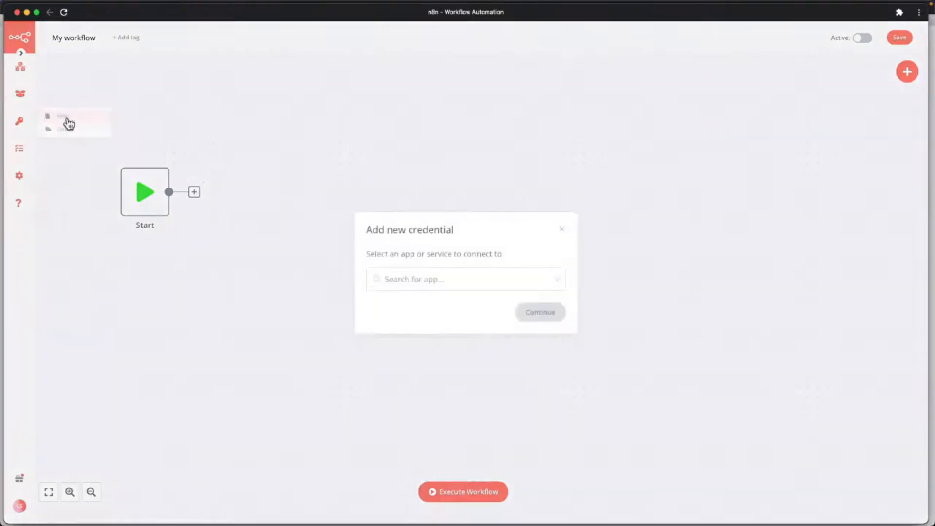
pyautogui.click(463, 284)
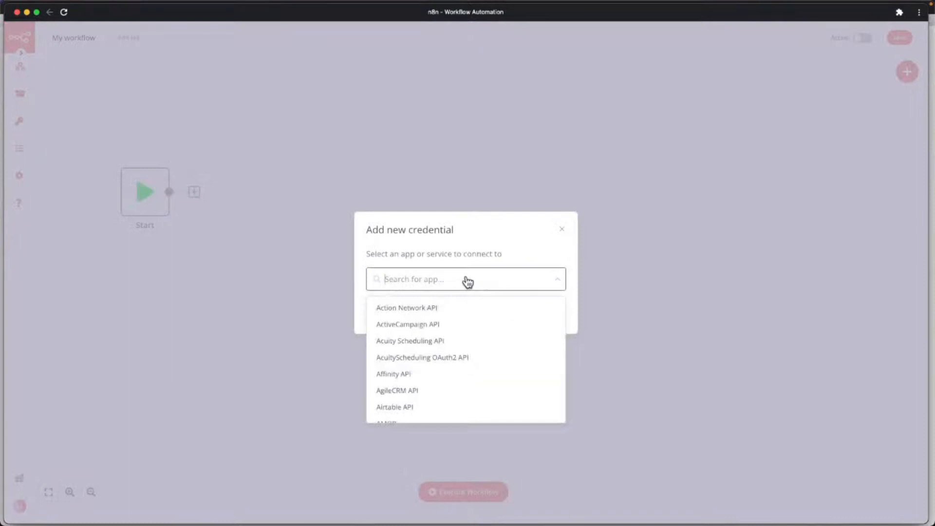
pyautogui.write('Notion')
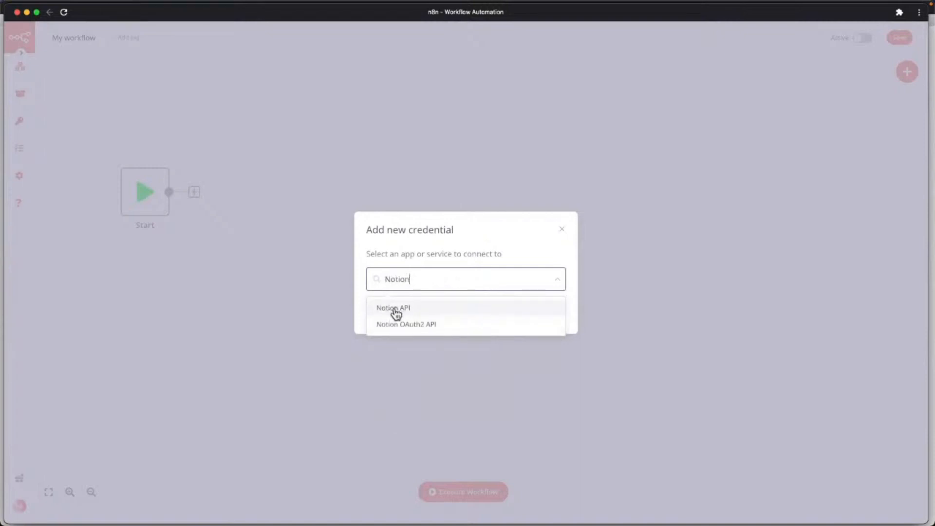
pyautogui.click(396, 309)
pyautogui.click(550, 314)
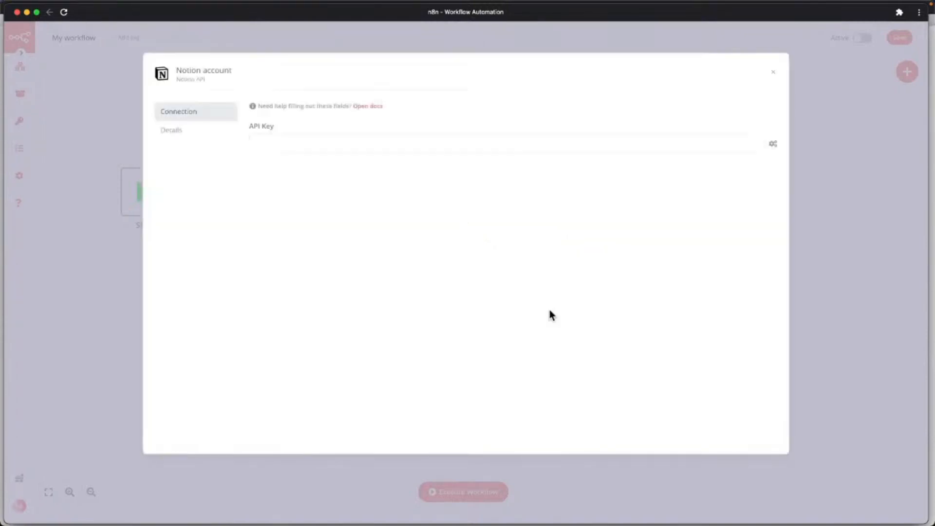
pyautogui.click(334, 141)
pyautogui.press('super+v')
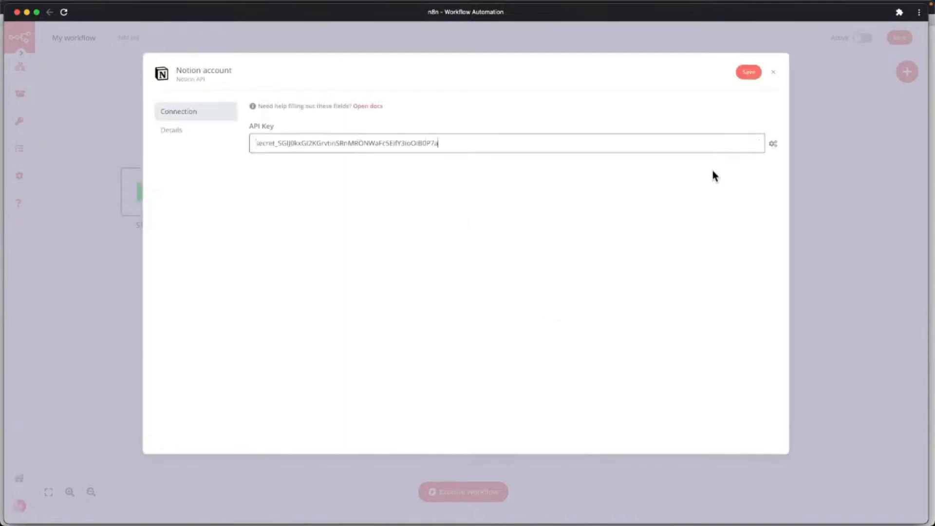
pyautogui.click(745, 73)
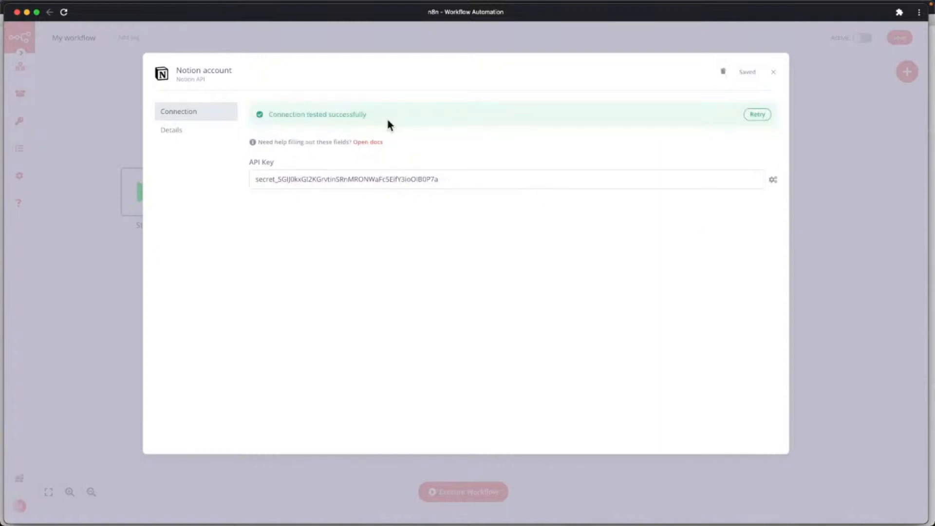
pyautogui.click(774, 72)
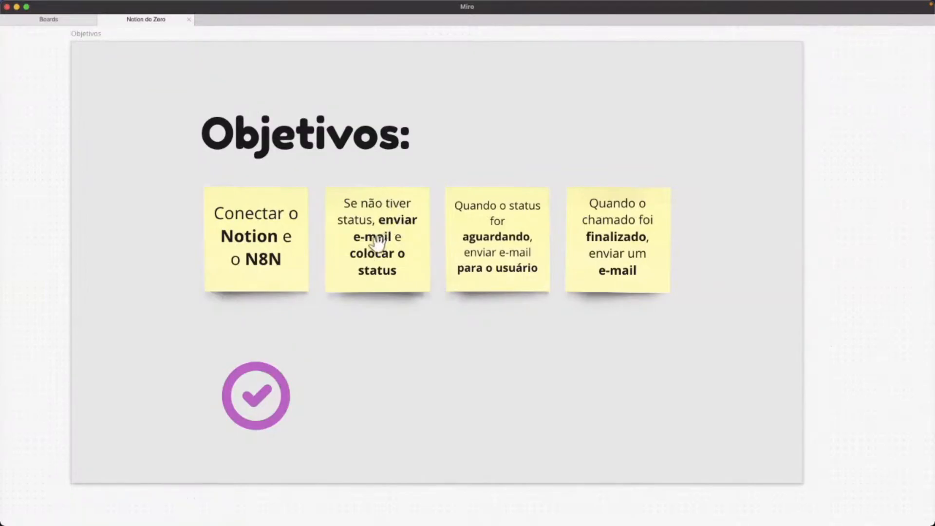
# Switch to the Notion Suporte page showing the CRM table.
pyautogui.hotkey('ctrl', 'Up')
pyautogui.click(588, 238)
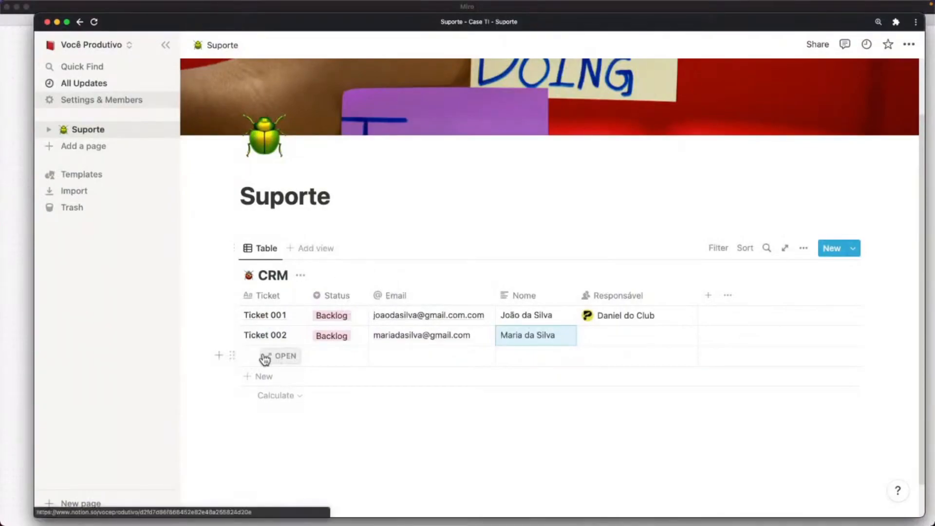
# Add a new CRM row titled 'Ticket 003'.
pyautogui.click(265, 360)
pyautogui.click(831, 182)
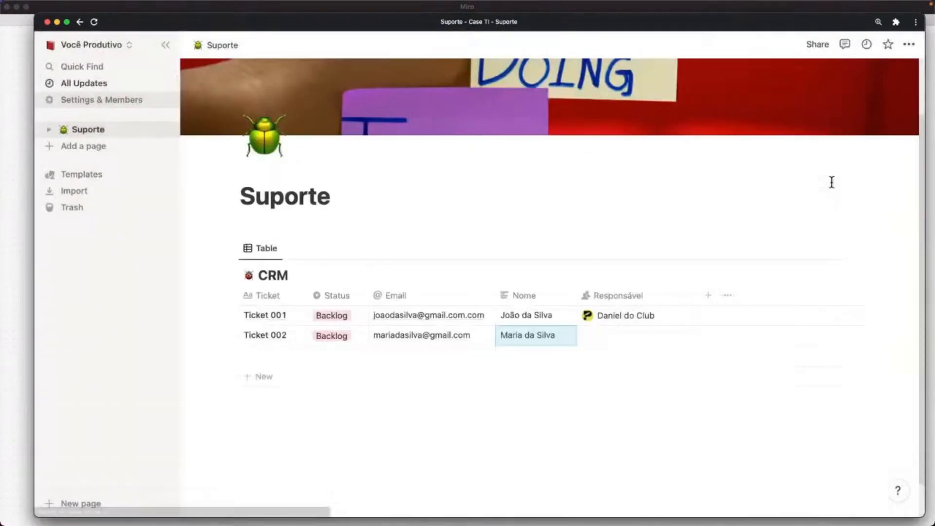
pyautogui.click(253, 360)
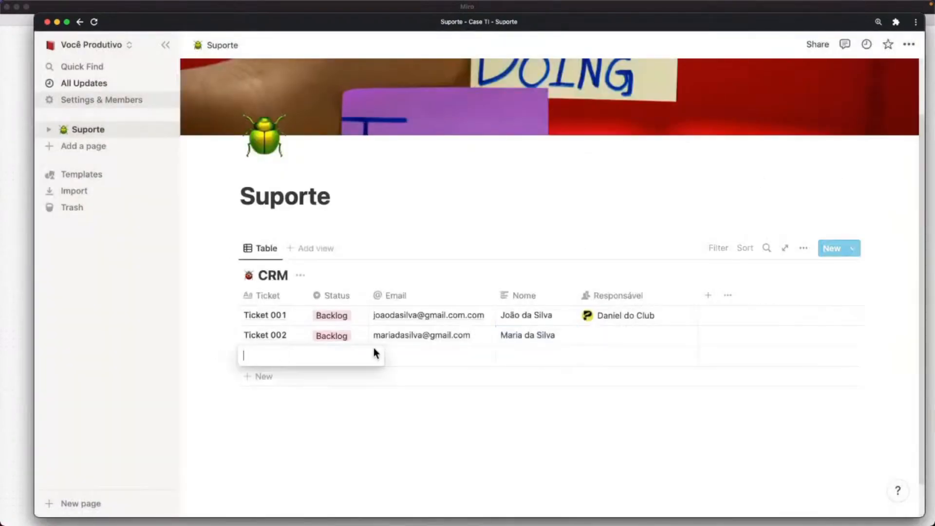
pyautogui.write('Ticket 00')
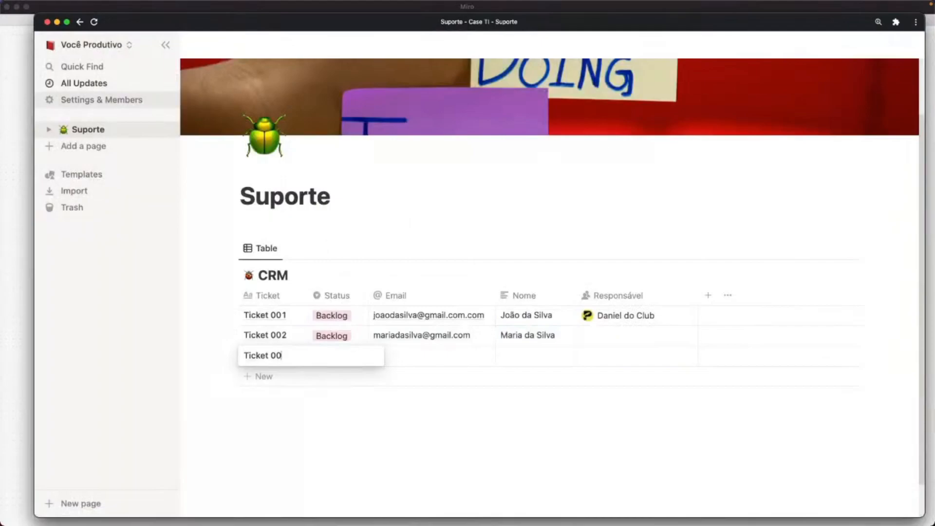
pyautogui.write('3')
pyautogui.press('Tab')
pyautogui.press('Tab')
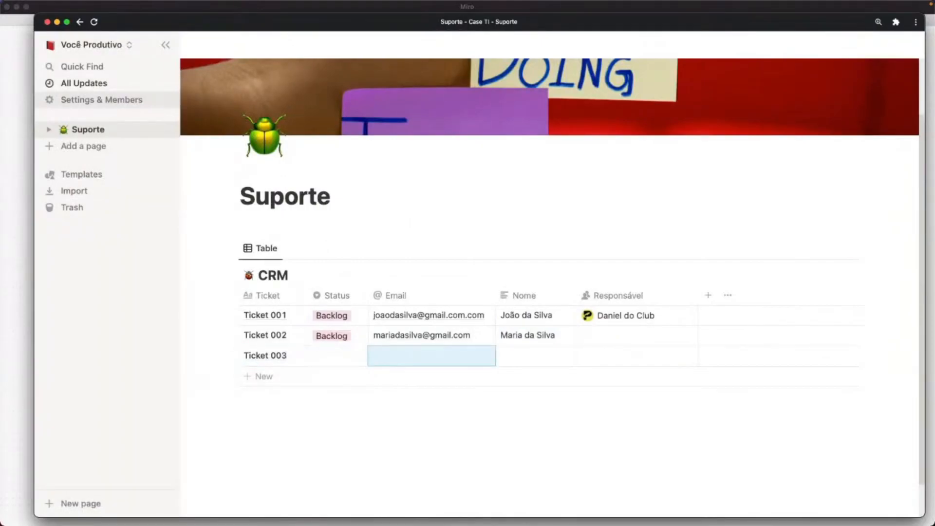
# Copy Ticket 001's Email, Nome and Responsável values into Ticket 003.
pyautogui.press('Up')
pyautogui.press('Up')
pyautogui.hotkey('ctrl', 'c')
pyautogui.press('Down')
pyautogui.press('Down')
pyautogui.hotkey('ctrl', 'v')
pyautogui.press('Tab')
pyautogui.press('Tab')
pyautogui.press('Left')
pyautogui.press('Up')
pyautogui.press('Up')
pyautogui.hotkey('ctrl', 'c')
pyautogui.press('Down')
pyautogui.press('Down')
pyautogui.hotkey('ctrl', 'v')
pyautogui.press('Tab')
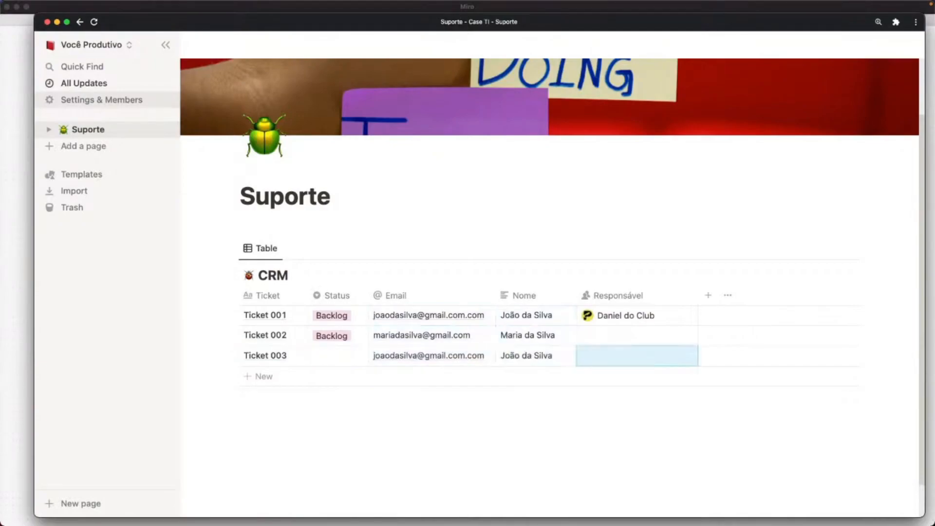
pyautogui.press('Up')
pyautogui.press('Up')
pyautogui.press('Down')
pyautogui.press('Down')
pyautogui.hotkey('ctrl', 'v')
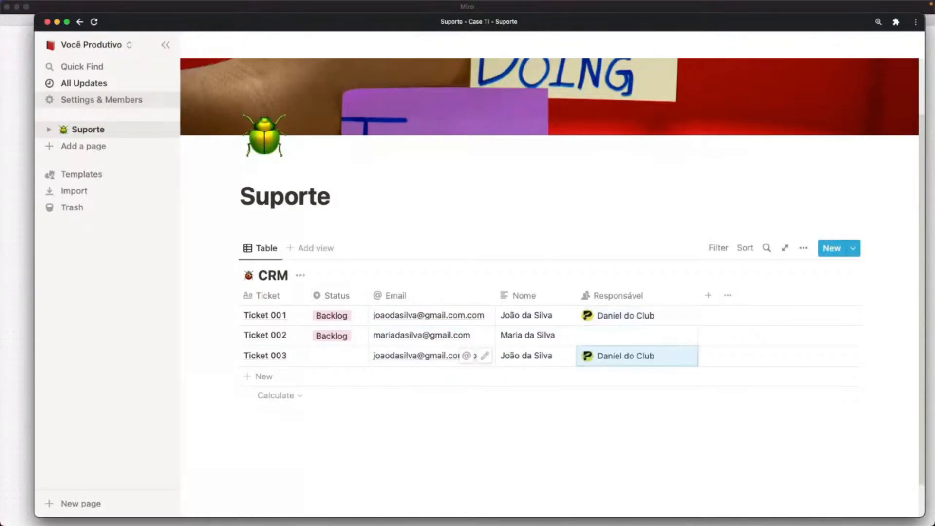
# Set Ticket 001's status to Finalizado and return to the n8n workflow.
pyautogui.click(346, 315)
pyautogui.click(353, 407)
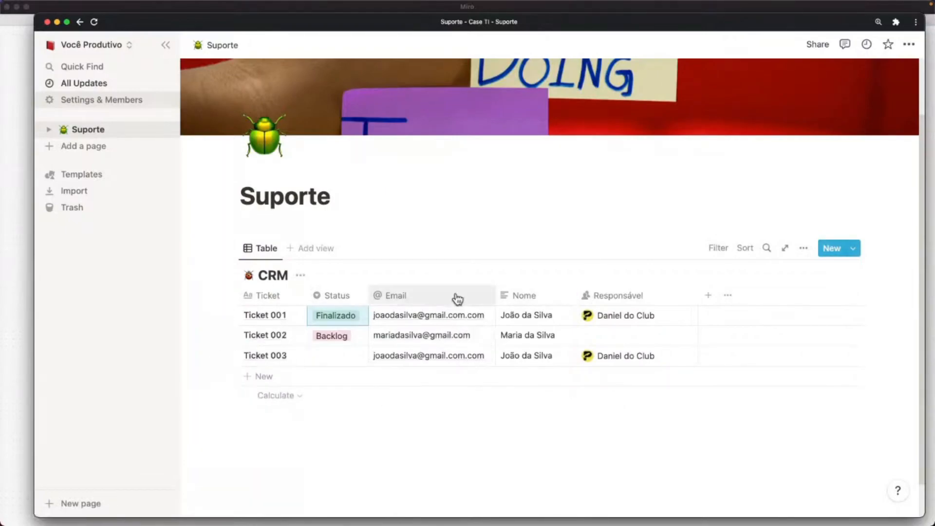
pyautogui.hotkey('ctrl', 'Up')
pyautogui.click(545, 347)
pyautogui.moveTo(330, 213); pyautogui.dragTo(313, 207)
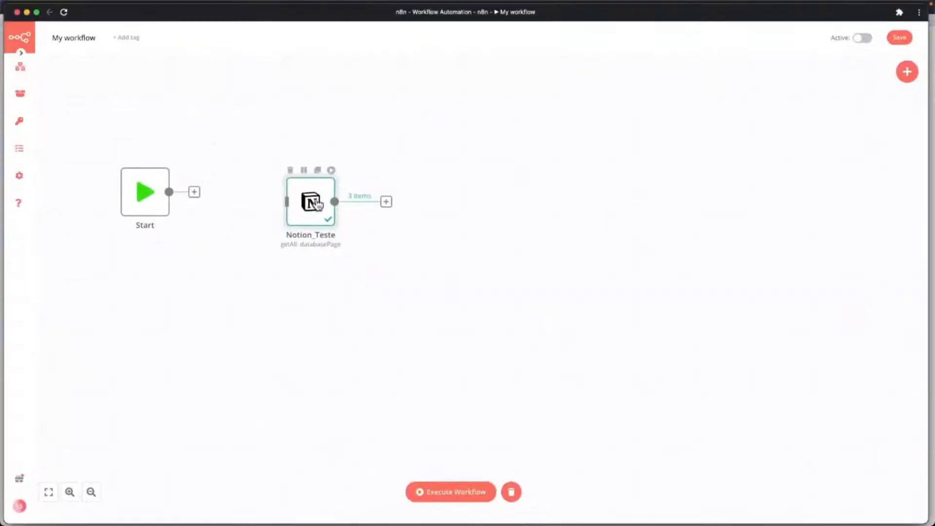
# In Notion_Teste, build the filter manually, match Any filter, and add a condition row.
pyautogui.doubleClick(291, 195)
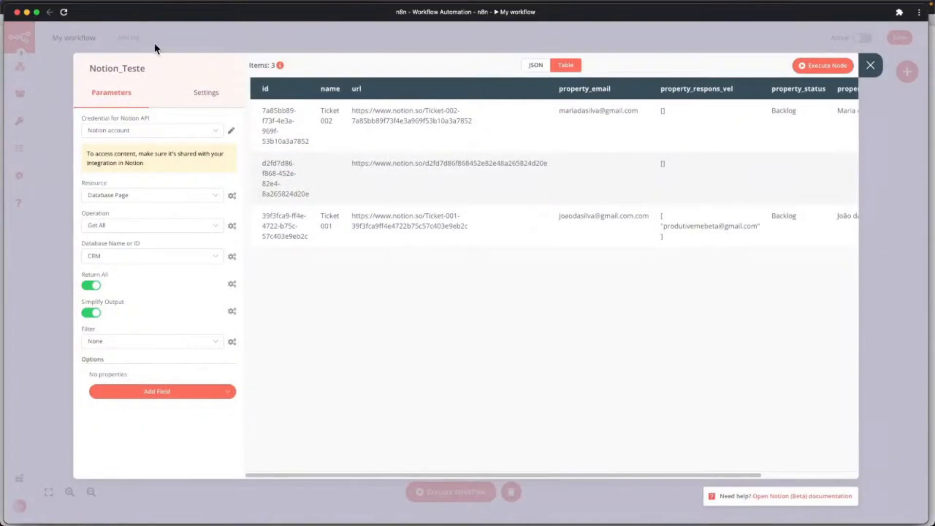
pyautogui.click(149, 342)
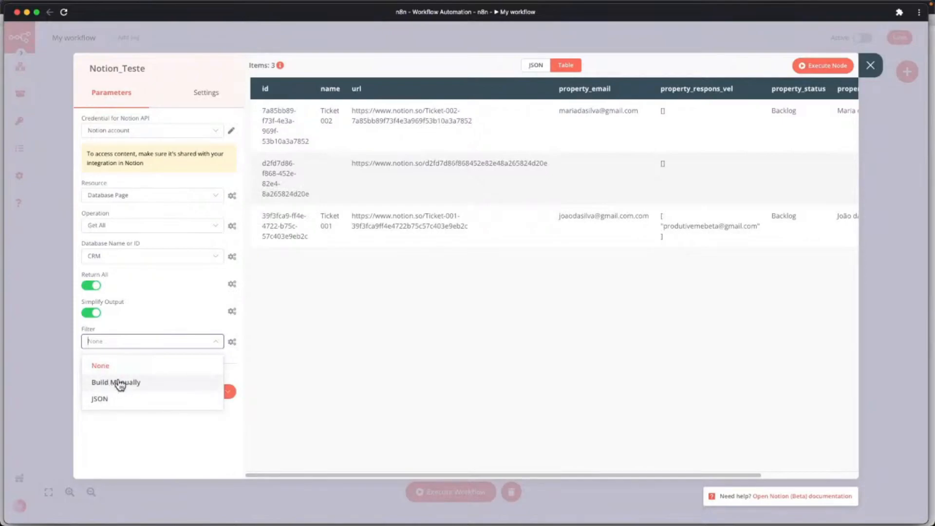
pyautogui.click(117, 384)
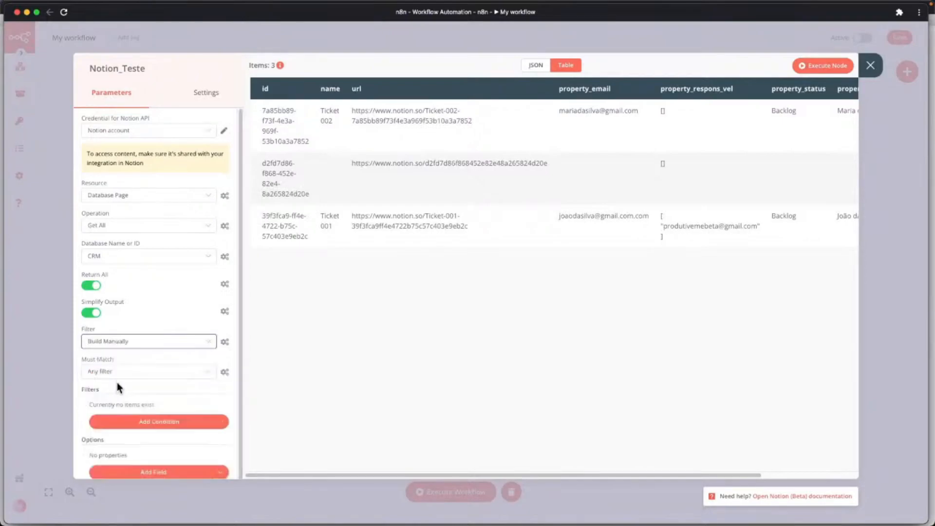
pyautogui.scroll(-1, 205, 361)
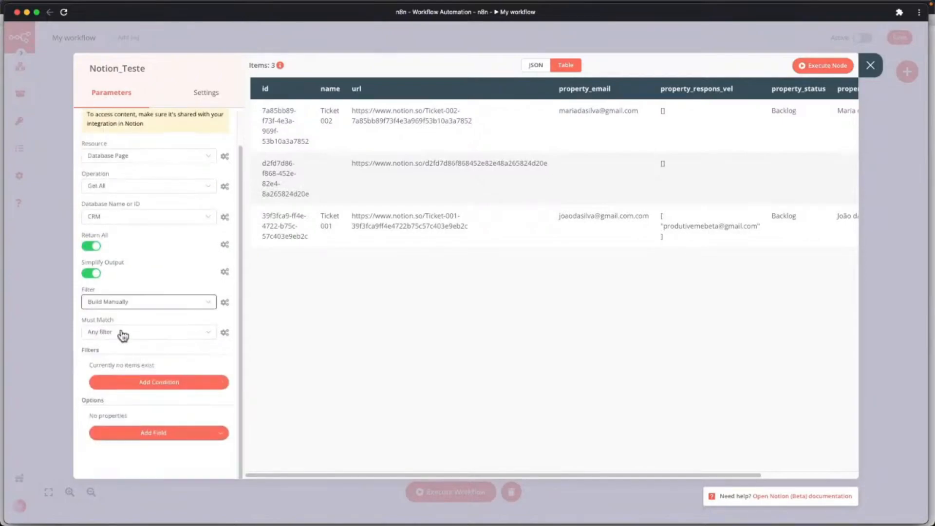
pyautogui.click(101, 333)
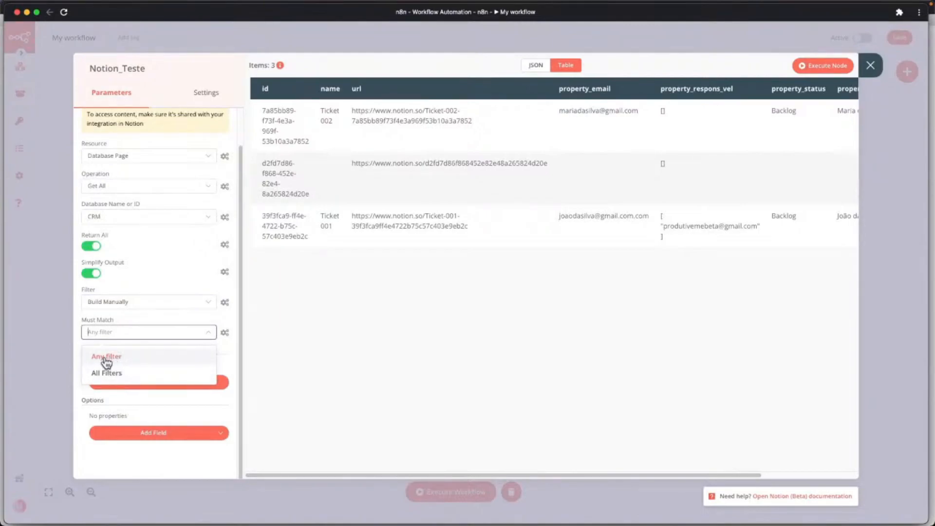
pyautogui.click(107, 360)
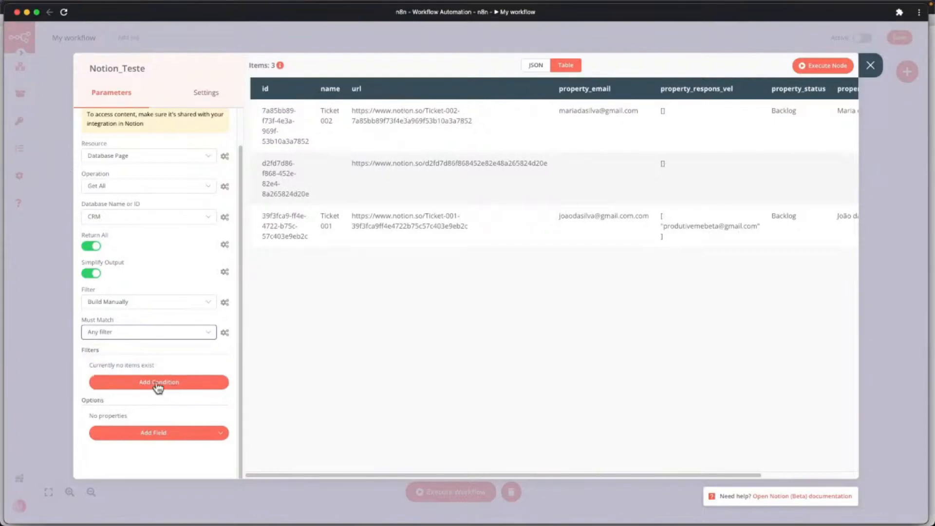
pyautogui.click(158, 384)
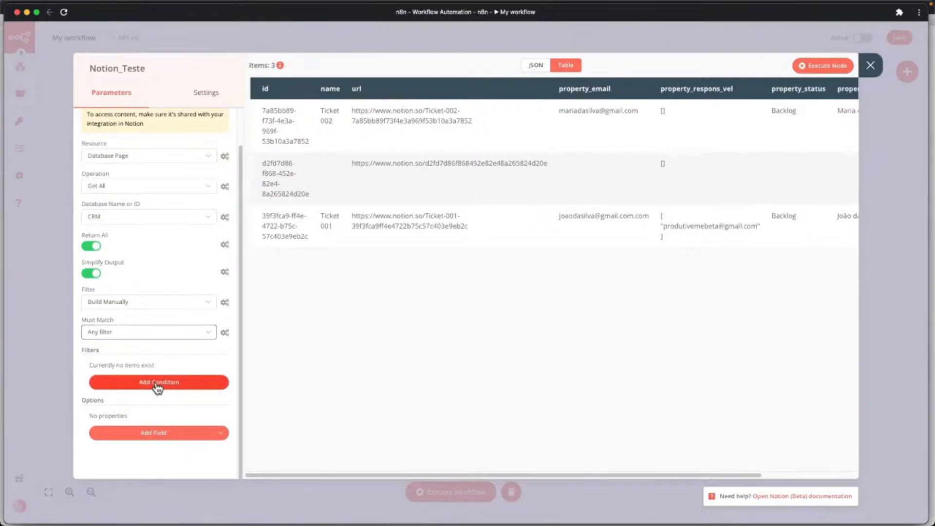
pyautogui.click(156, 384)
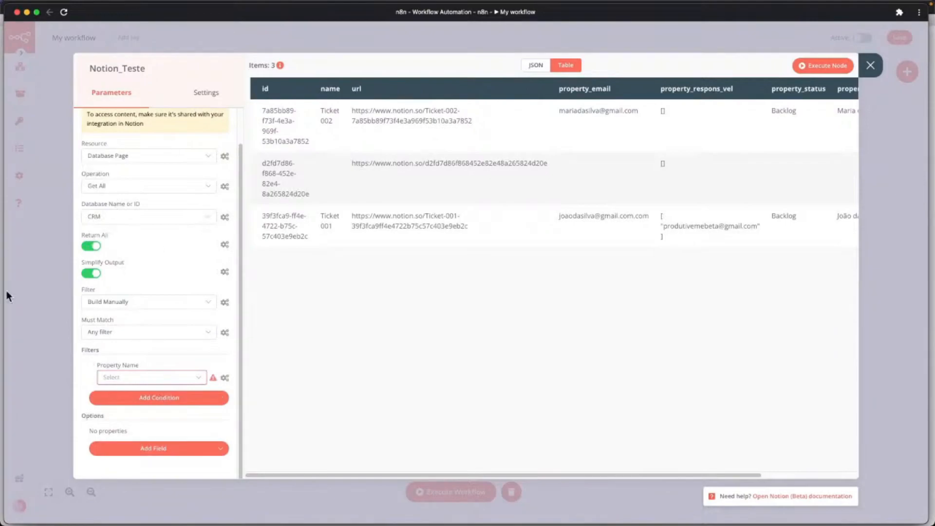
# Set the filter condition to Property Status, Condition Is Empty.
pyautogui.click(150, 380)
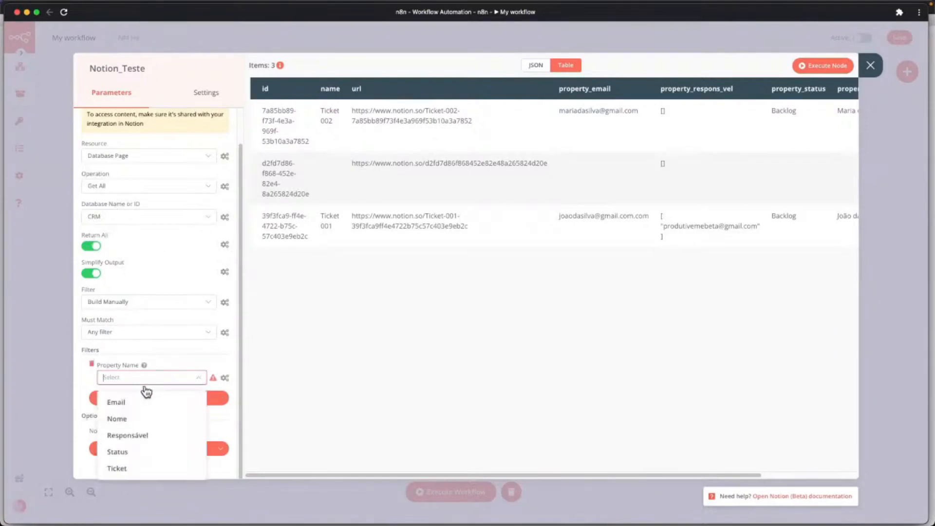
pyautogui.click(123, 453)
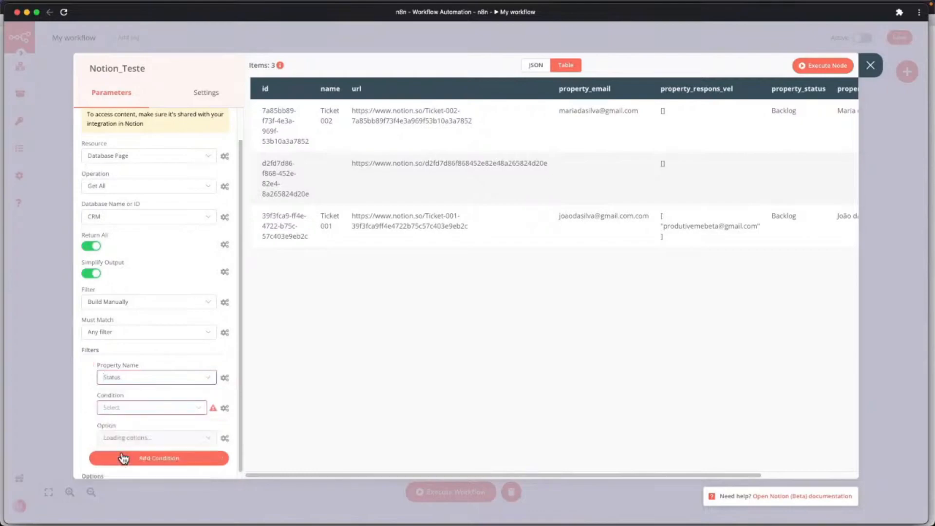
pyautogui.click(134, 409)
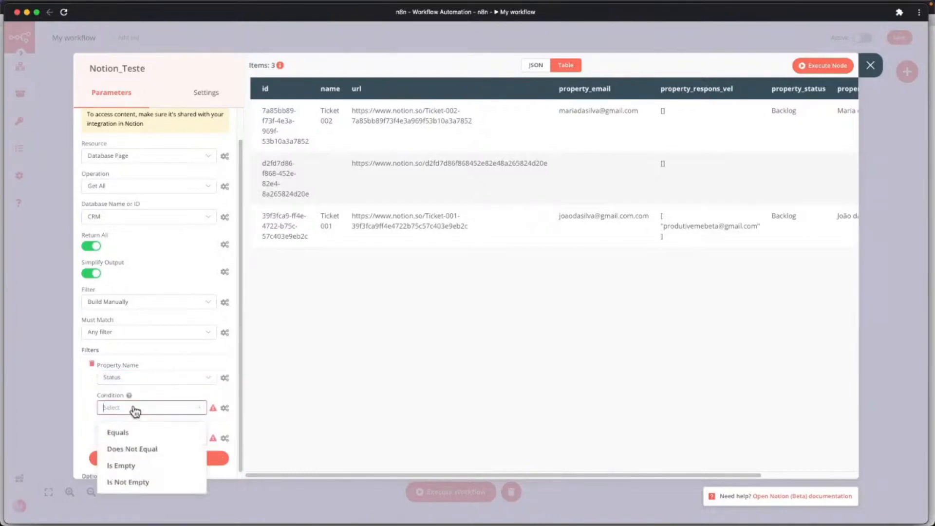
pyautogui.click(126, 467)
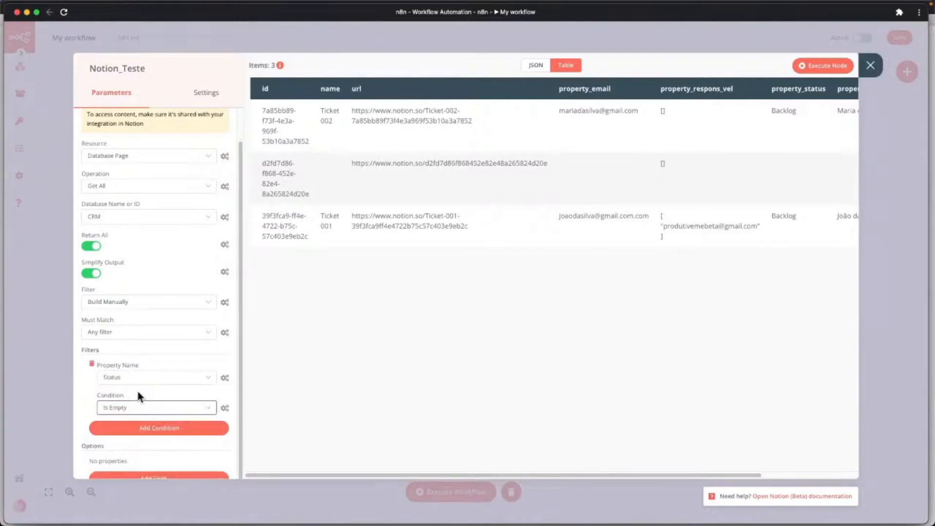
pyautogui.scroll(1, 142, 359)
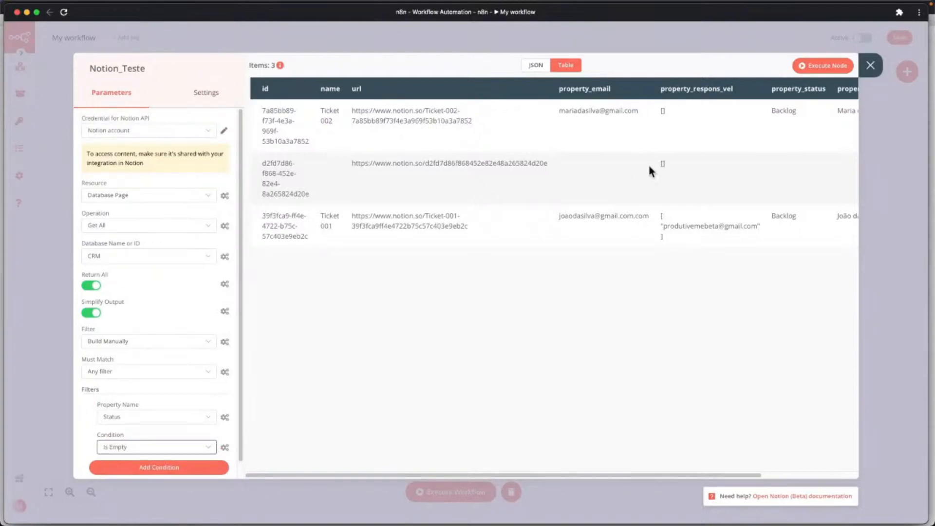
# Check the Notion CRM table, then return to n8n and dismiss the condition list.
pyautogui.hotkey('ctrl', 'Up')
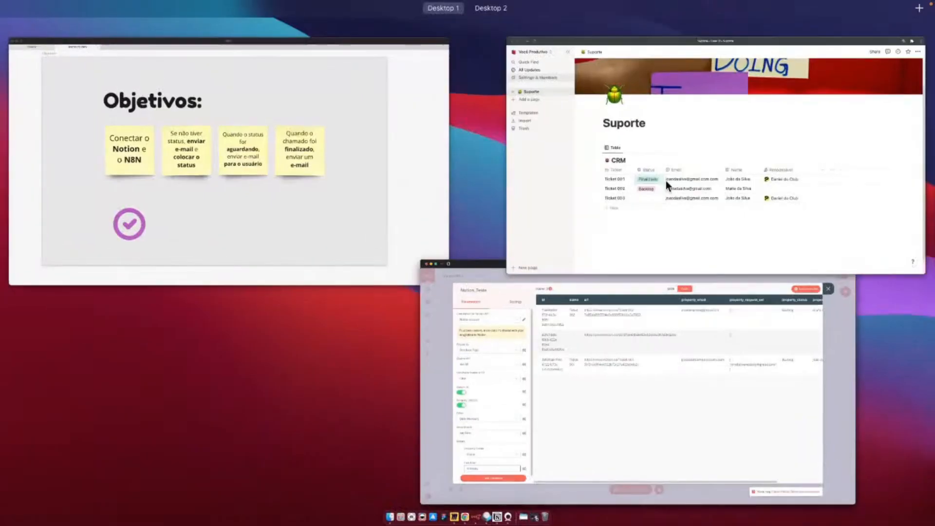
pyautogui.click(665, 180)
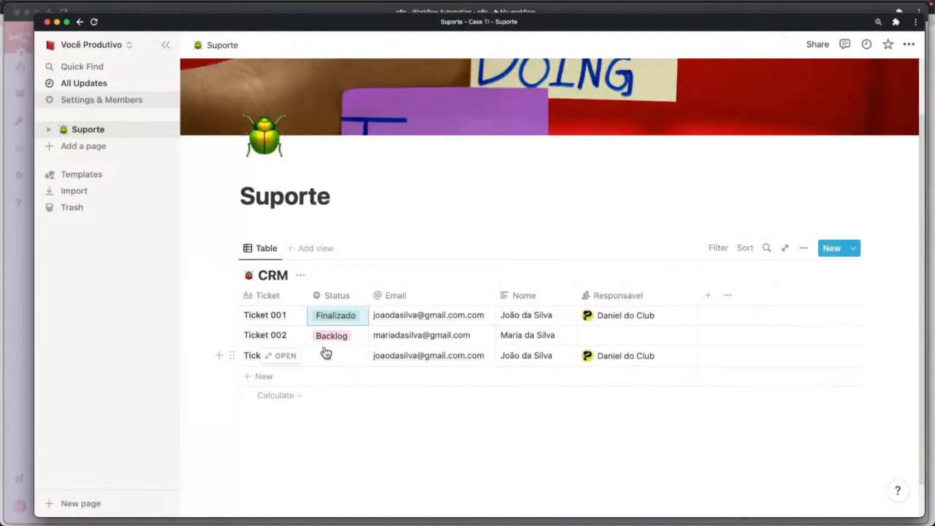
pyautogui.hotkey('ctrl', 'Up')
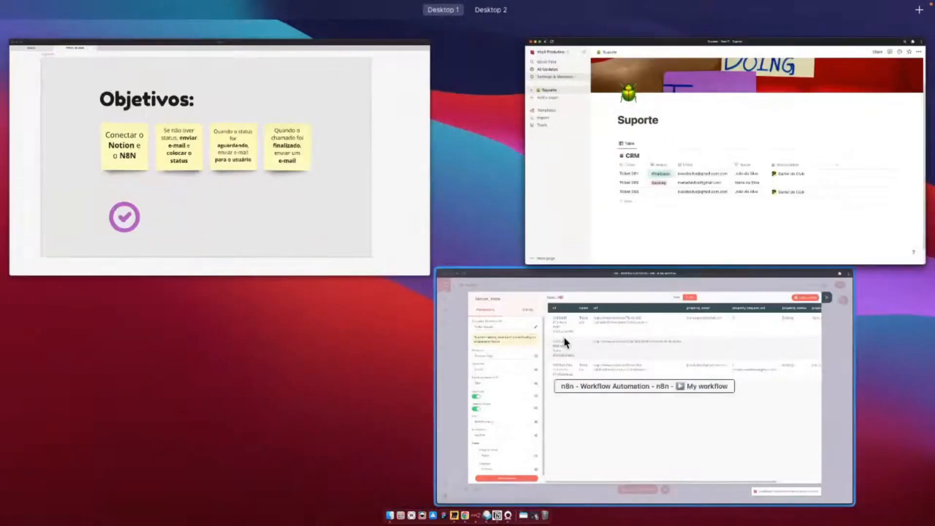
pyautogui.click(565, 343)
pyautogui.click(178, 312)
pyautogui.scroll(-1, 146, 426)
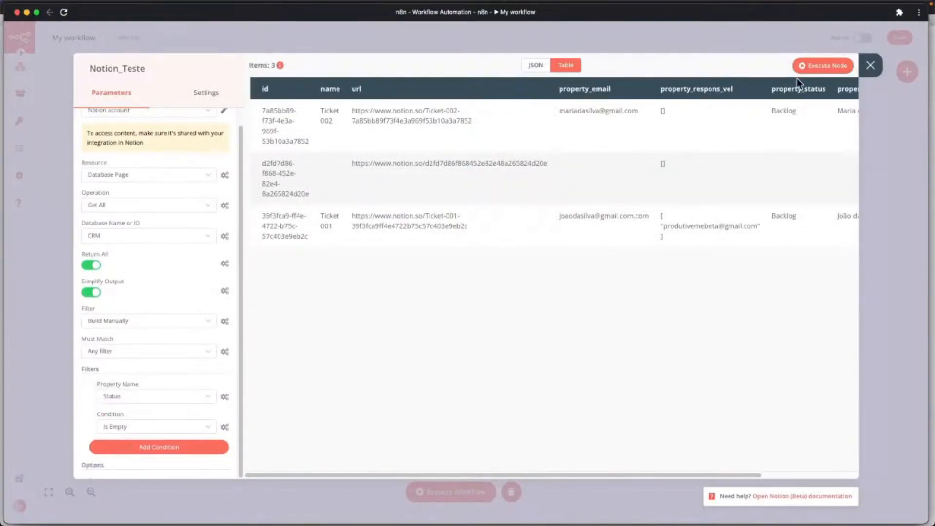
# Run the filtered Notion node, confirm only Ticket 003 comes back, then bring up the Notion CRM page.
pyautogui.click(814, 70)
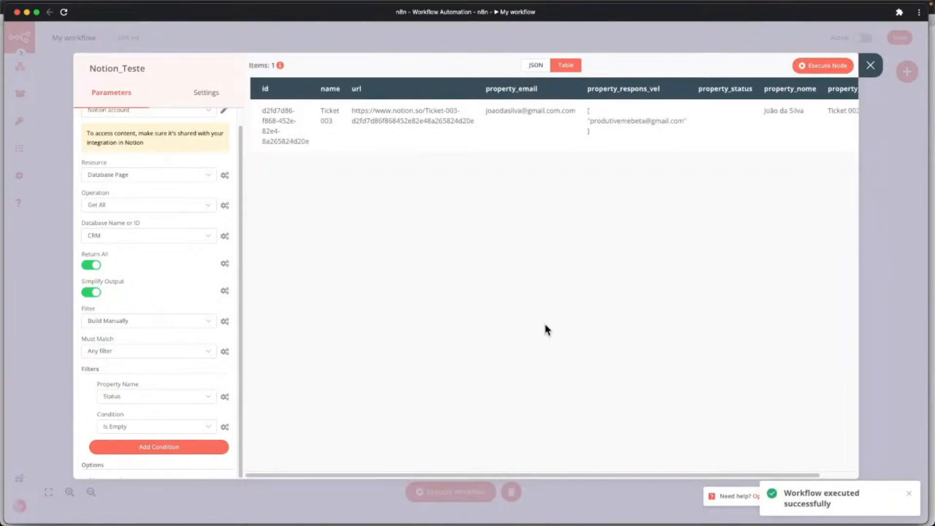
pyautogui.moveTo(521, 475); pyautogui.dragTo(654, 466)
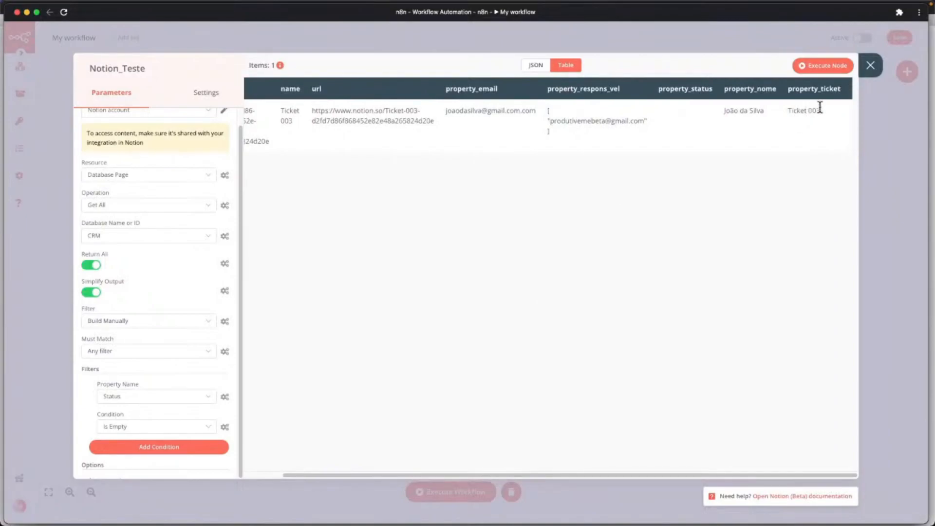
pyautogui.hotkey('ctrl', 'Up')
pyautogui.click(583, 151)
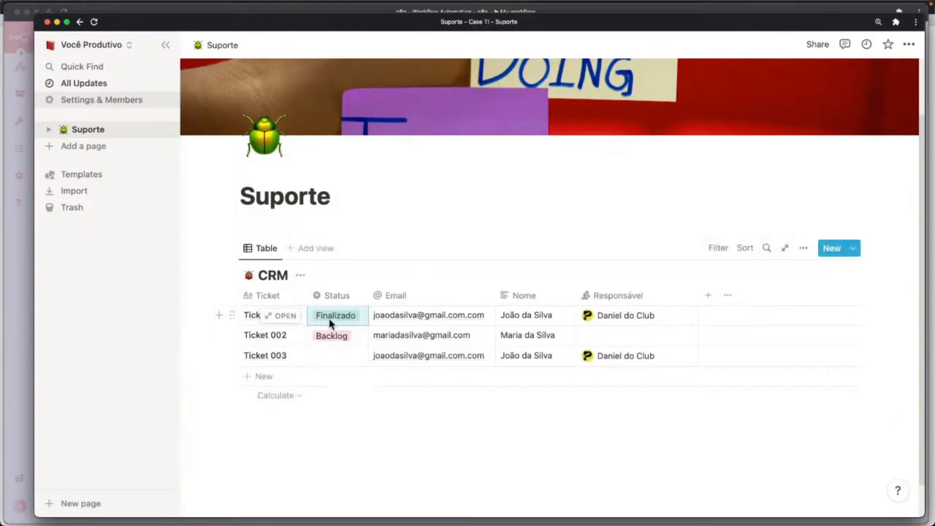
# Add a new, status-less CRM row named Ticket 004.
pyautogui.click(259, 382)
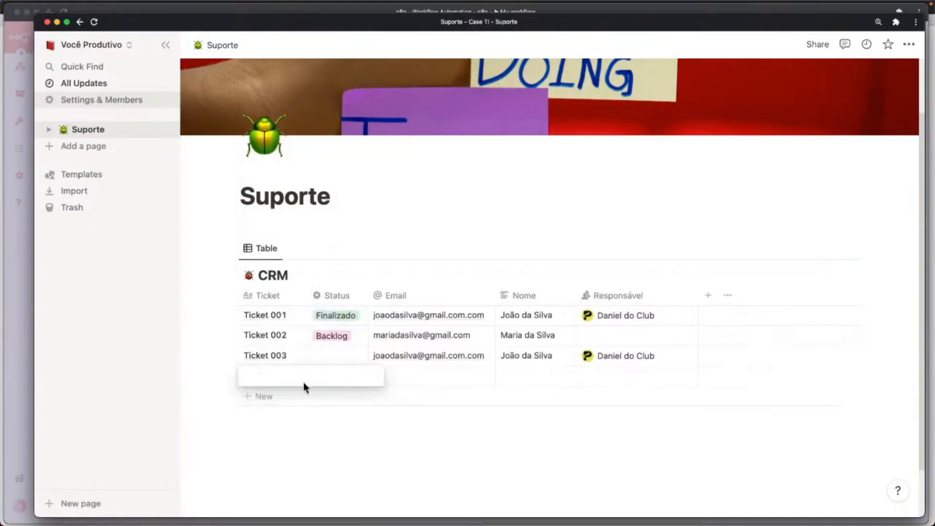
pyautogui.write('Ticket 00')
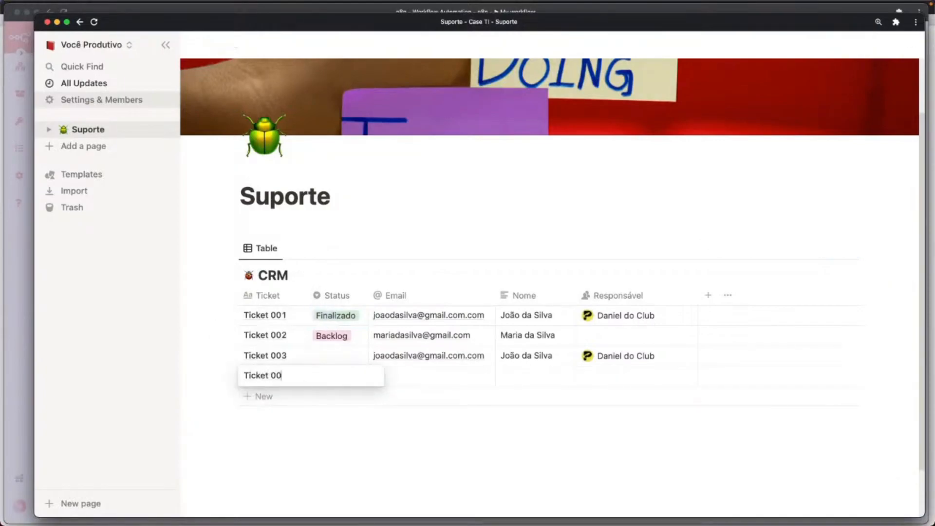
pyautogui.press('Escape')
# Copy Ticket 002's email into Ticket 004's Email cell.
pyautogui.press('Right')
pyautogui.press('Right')
pyautogui.press('Right')
pyautogui.press('Left')
pyautogui.press('Up')
pyautogui.press('Down')
pyautogui.hotkey('ctrl', 'v')
pyautogui.press('Right')
pyautogui.press('Left')
pyautogui.press('Up')
pyautogui.press('Up')
pyautogui.hotkey('ctrl', 'c')
pyautogui.press('Down')
pyautogui.press('Down')
pyautogui.hotkey('ctrl', 'v')
# Fill Ticket 004's Nome from Ticket 002 and Responsável from Ticket 003, then return to n8n.
pyautogui.press('Right')
pyautogui.press('Right')
pyautogui.press('Left')
pyautogui.press('Up')
pyautogui.press('Up')
pyautogui.hotkey('ctrl', 'c')
pyautogui.press('Down')
pyautogui.press('Down')
pyautogui.hotkey('ctrl', 'v')
pyautogui.press('Right')
pyautogui.press('Up')
pyautogui.hotkey('ctrl', 'c')
pyautogui.press('Down')
pyautogui.hotkey('ctrl', 'v')
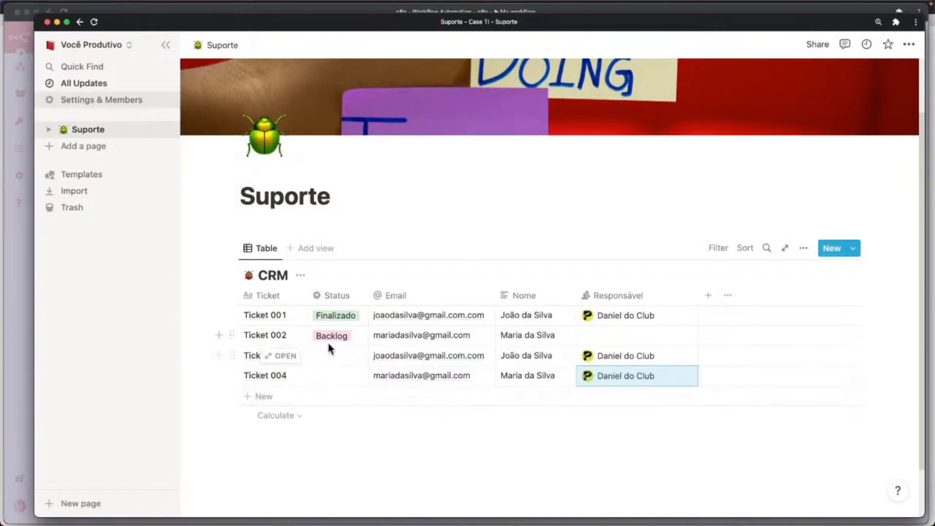
pyautogui.hotkey('ctrl', 'Up')
pyautogui.click(567, 327)
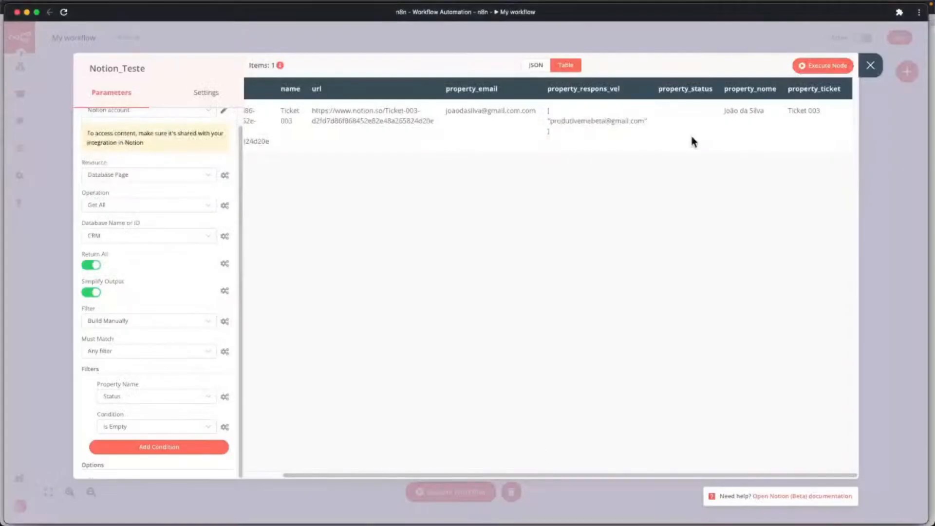
# Rerun the Notion node to return Tickets 004 and 003, cross-checking Miro and Notion.
pyautogui.click(808, 64)
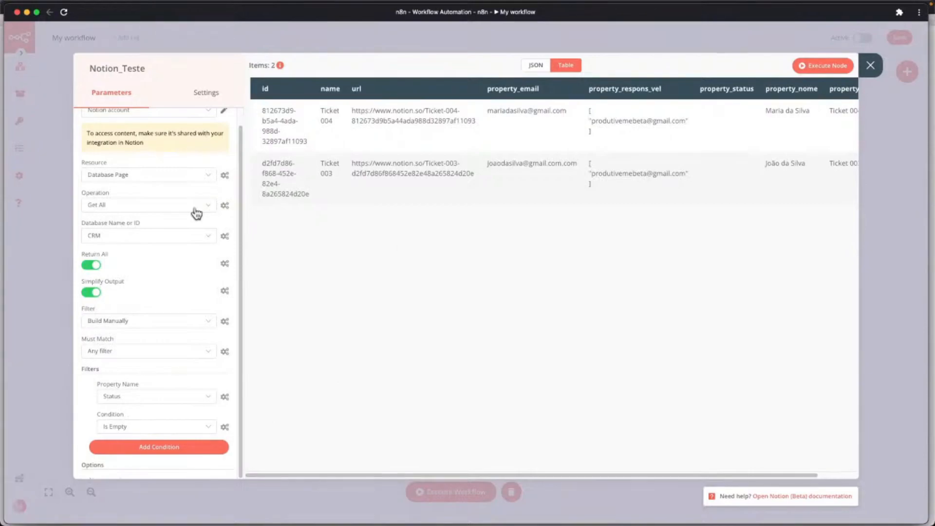
pyautogui.hotkey('ctrl', 'Up')
pyautogui.click(292, 207)
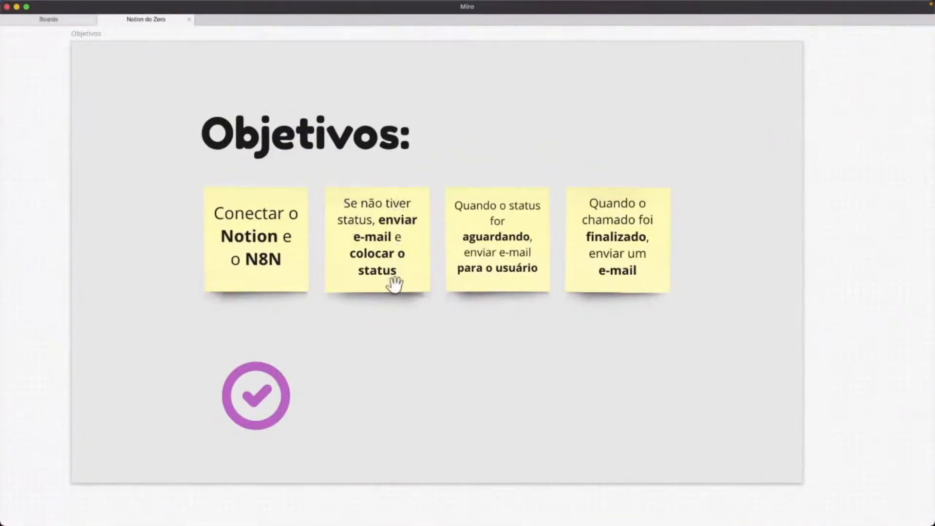
pyautogui.hotkey('ctrl', 'Up')
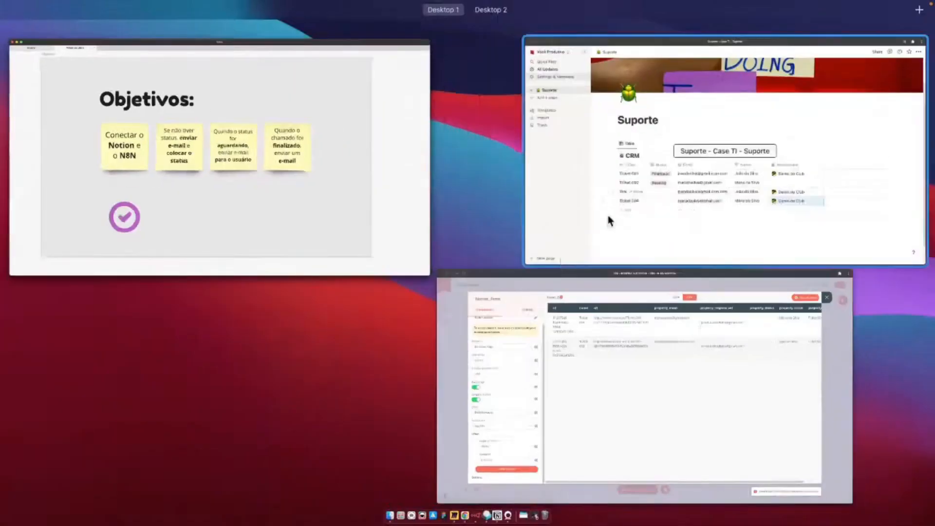
pyautogui.click(607, 216)
pyautogui.hotkey('ctrl', 'Up')
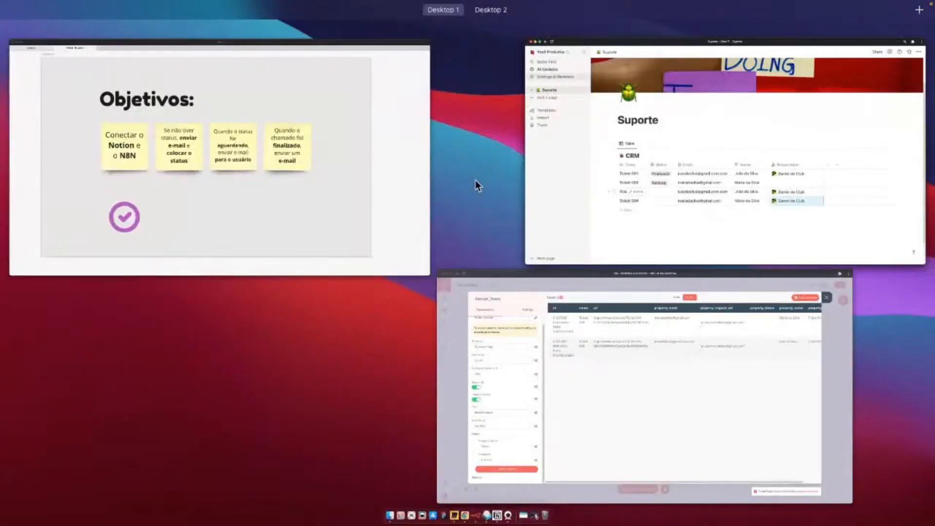
pyautogui.click(557, 343)
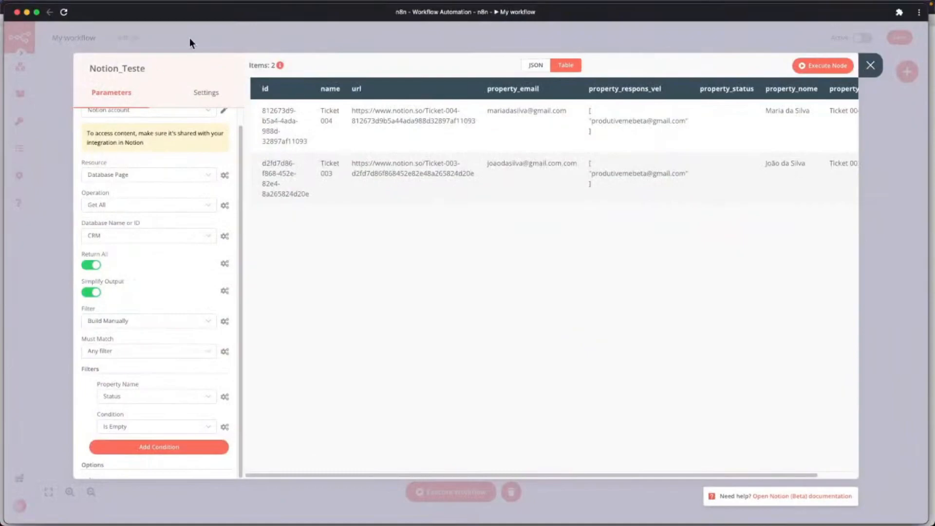
# Rename Notion_Teste to Notion_Filtra_Registro and go back to the canvas.
pyautogui.click(146, 70)
pyautogui.moveTo(146, 69); pyautogui.dragTo(123, 67)
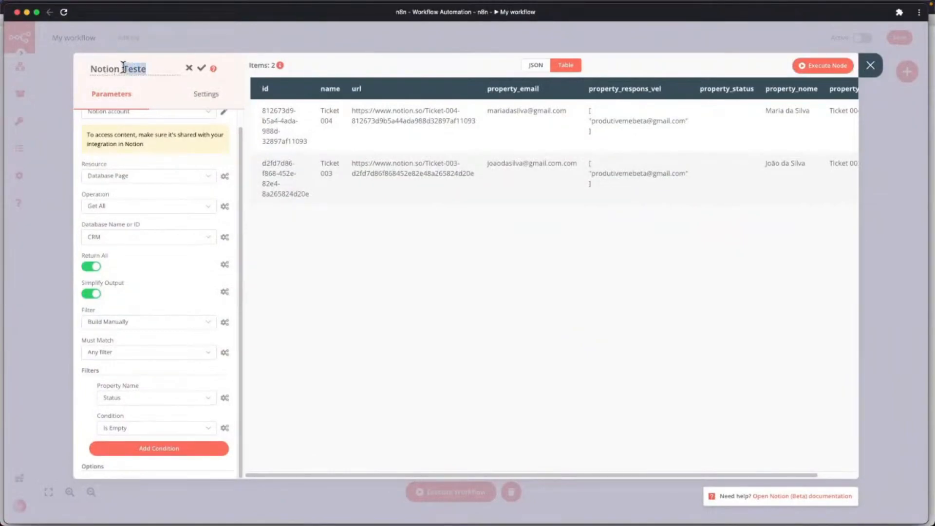
pyautogui.press('BackSpace')
pyautogui.write('tro')
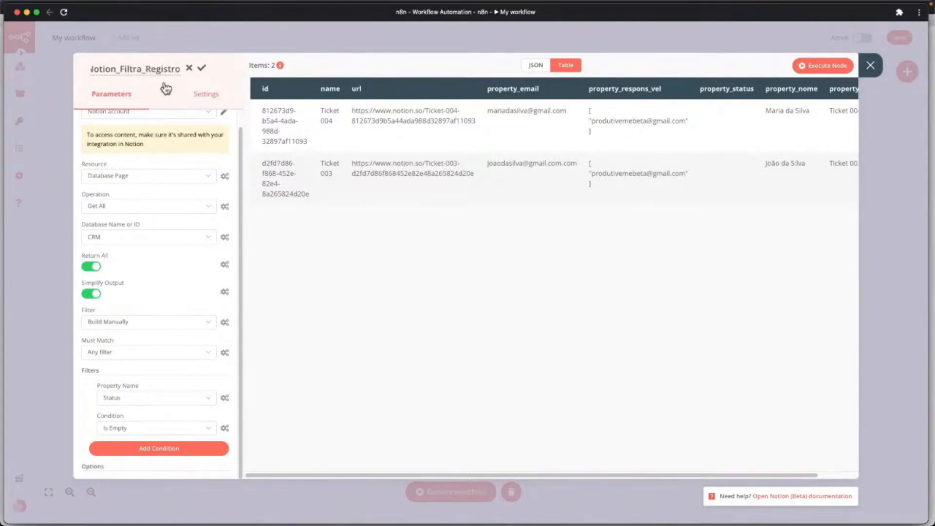
pyautogui.click(200, 69)
pyautogui.press('Escape')
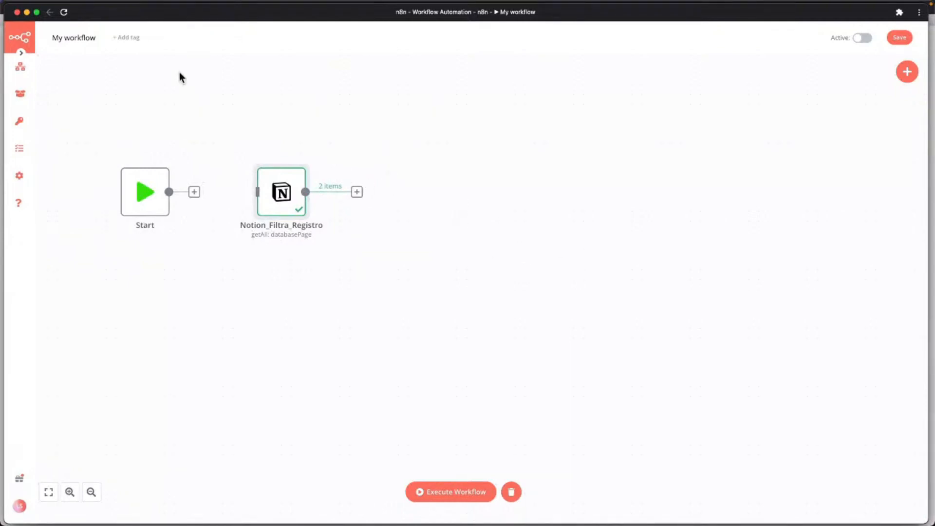
# Find 'mail' in the node panel and add a Send Email node.
pyautogui.moveTo(24, 129)
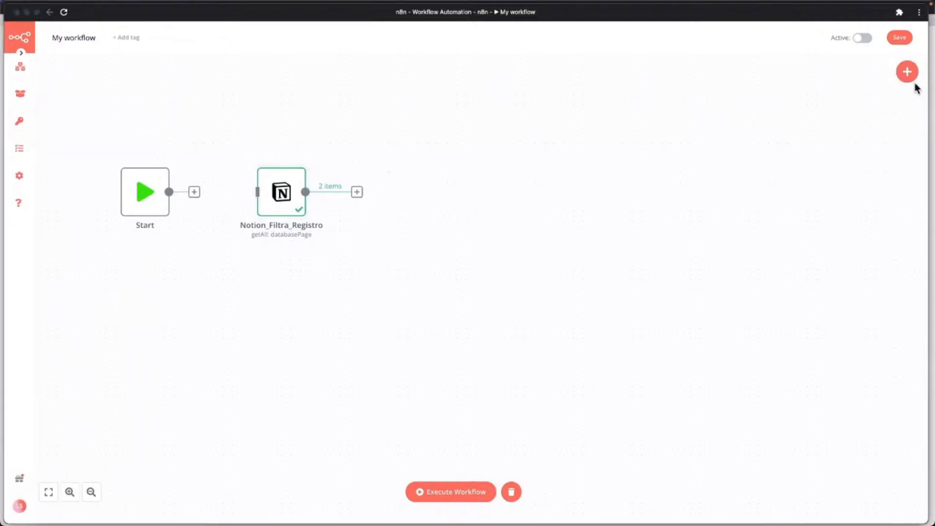
pyautogui.click(908, 73)
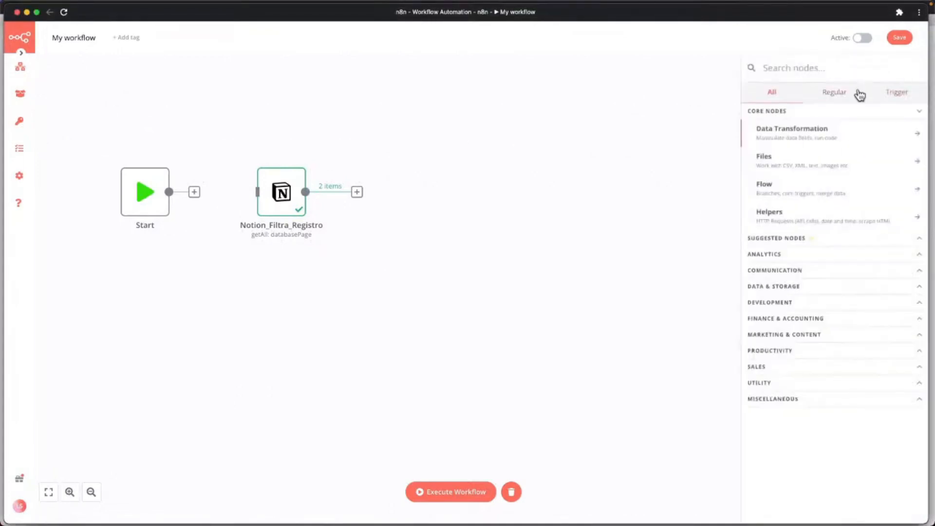
pyautogui.write('mail')
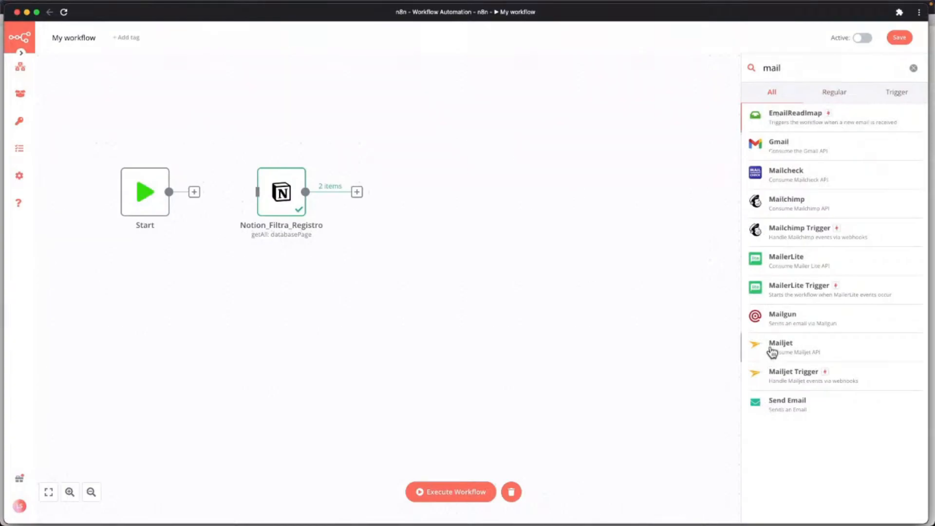
pyautogui.click(790, 408)
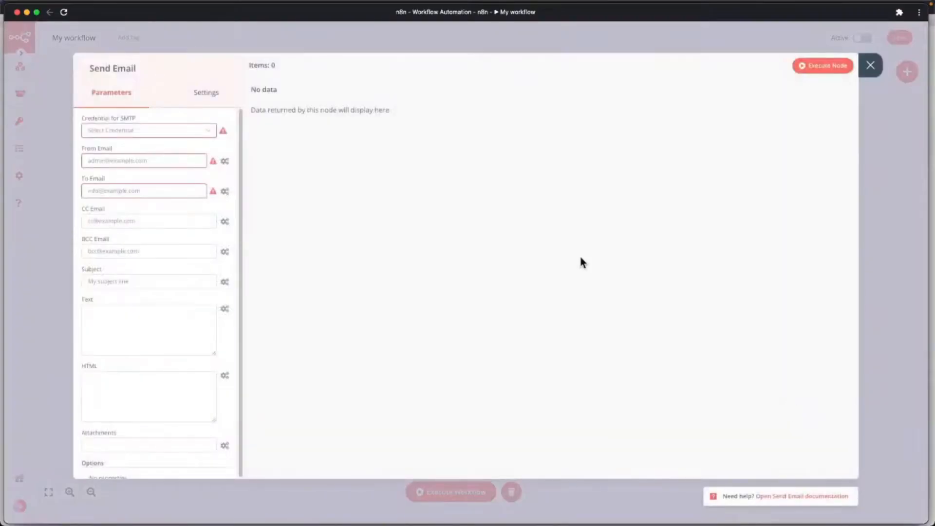
# Choose '- Create New -' in the Send Email node's Credential for SMTP dropdown.
pyautogui.click(165, 134)
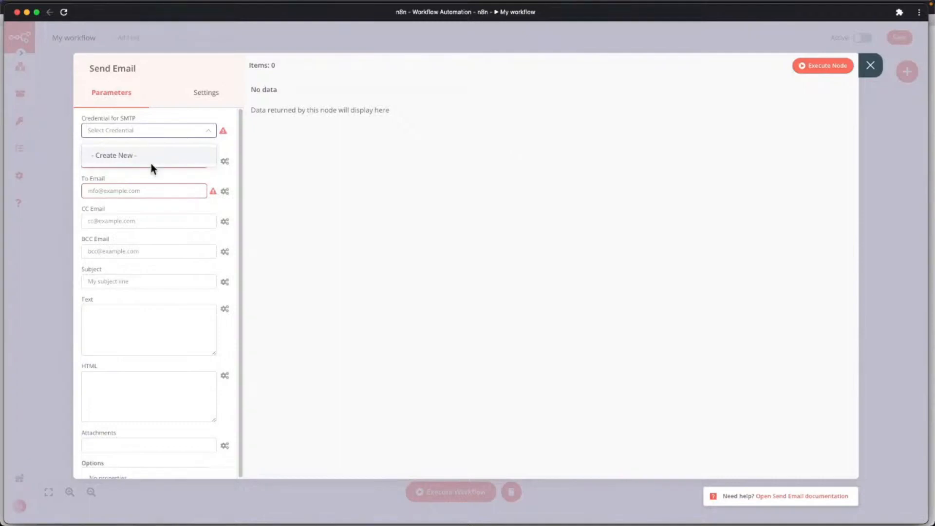
pyautogui.click(124, 155)
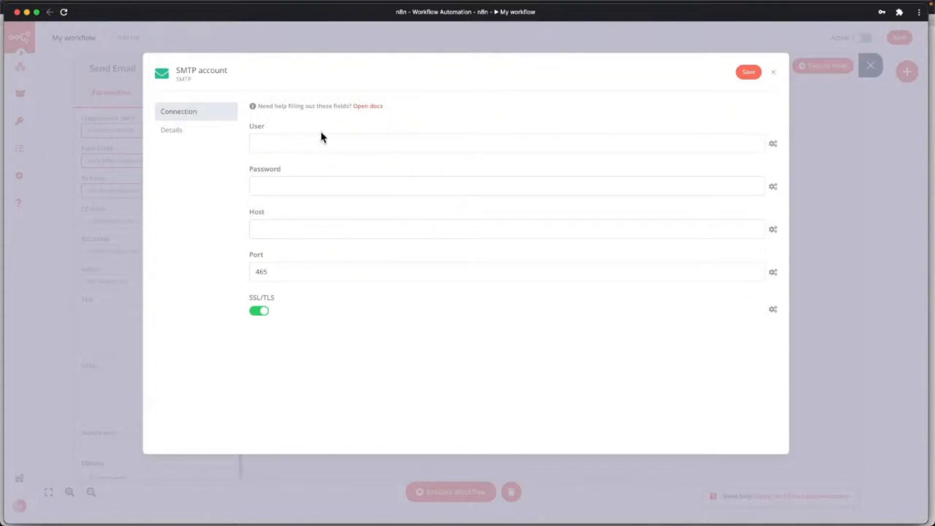
# Enter the SMTP login address, the account password and host produtive.me.
pyautogui.click(375, 141)
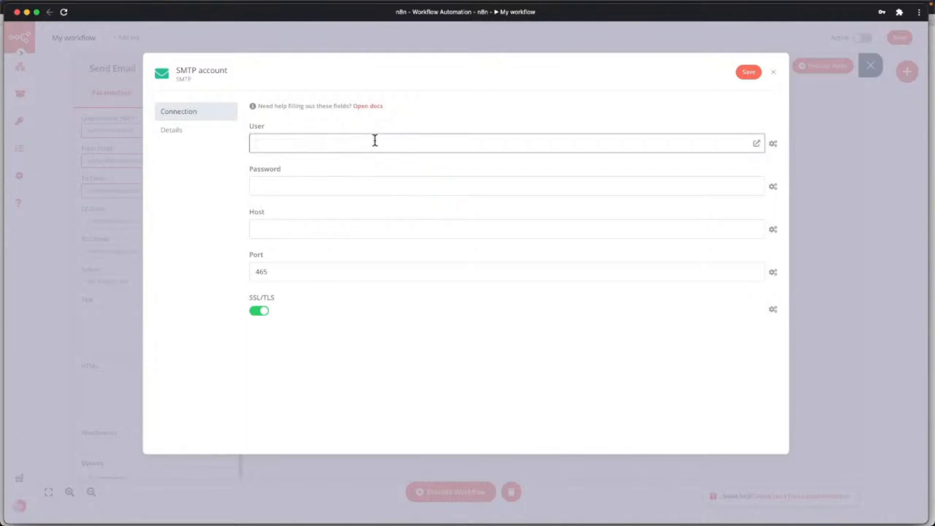
pyautogui.press('Tab')
pyautogui.click(296, 188)
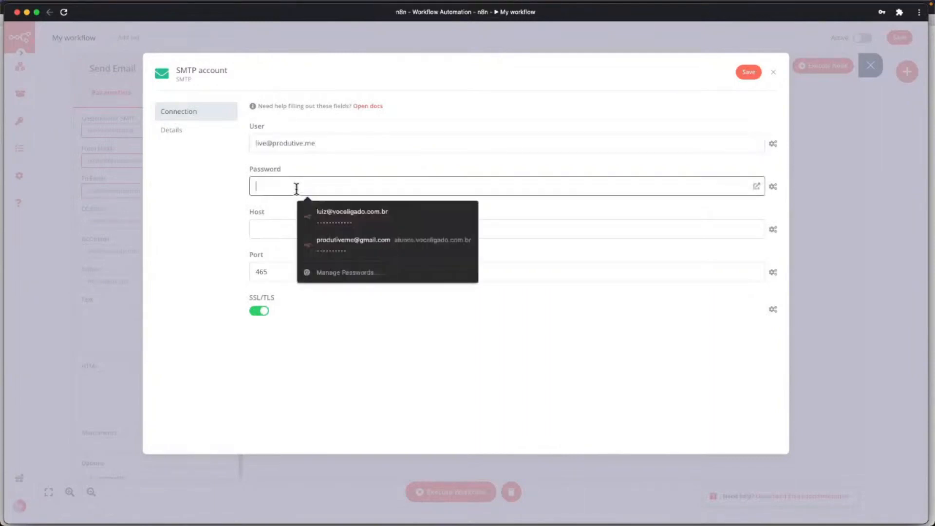
pyautogui.write('•••')
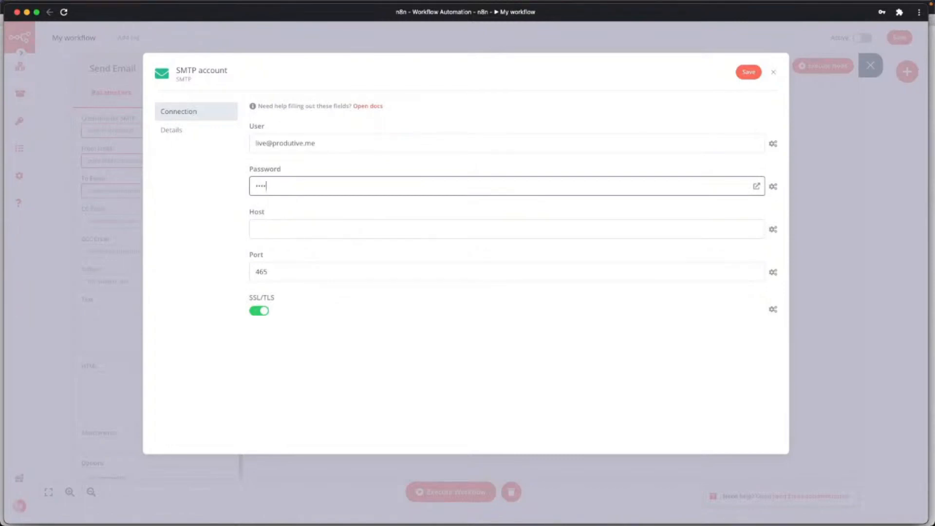
pyautogui.click(288, 230)
pyautogui.write('produtive.me')
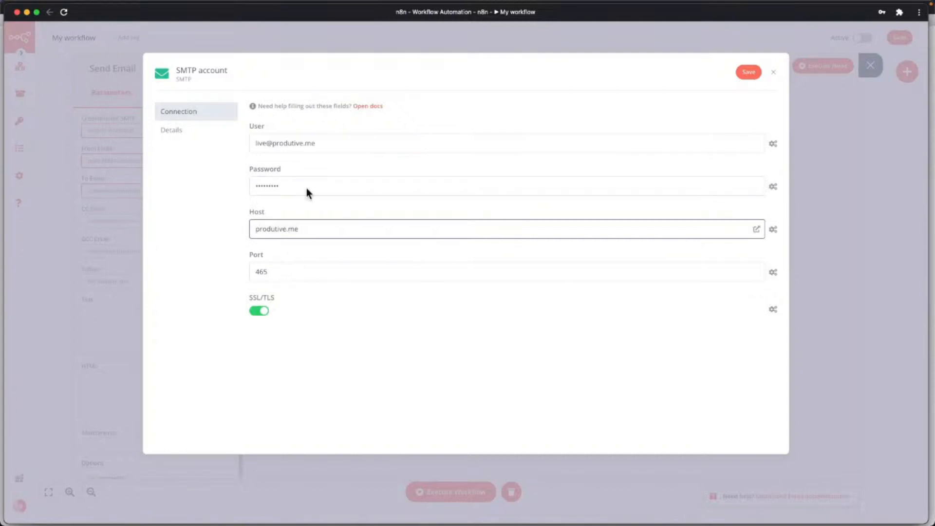
# Name the credential E-mail_Live and save it.
pyautogui.click(195, 68)
pyautogui.click(152, 70)
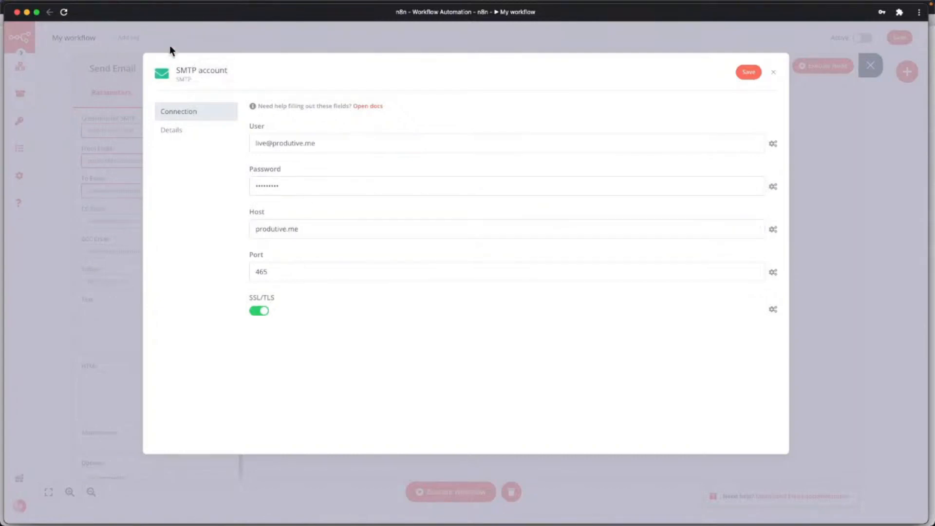
pyautogui.click(203, 70)
pyautogui.doubleClick(203, 70)
pyautogui.hotkey('ctrl', 'a')
pyautogui.write('E-mail_Live')
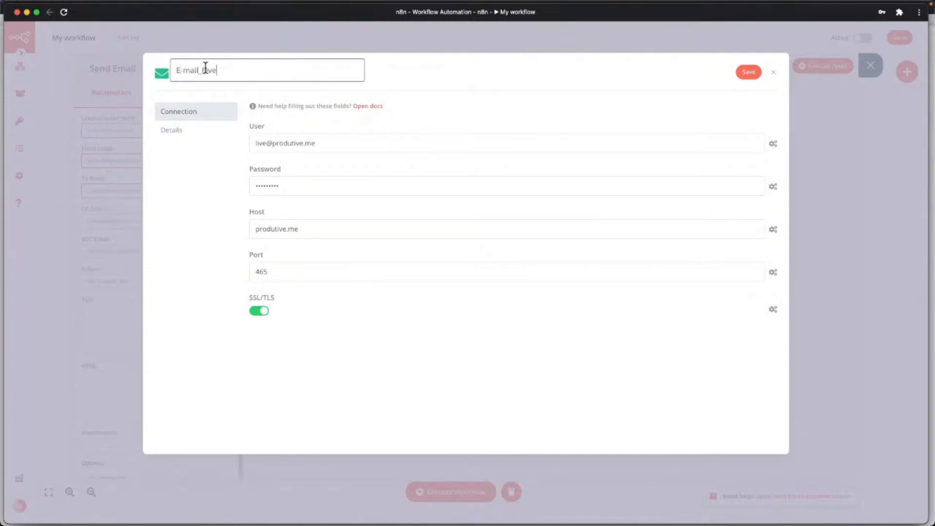
pyautogui.click(744, 72)
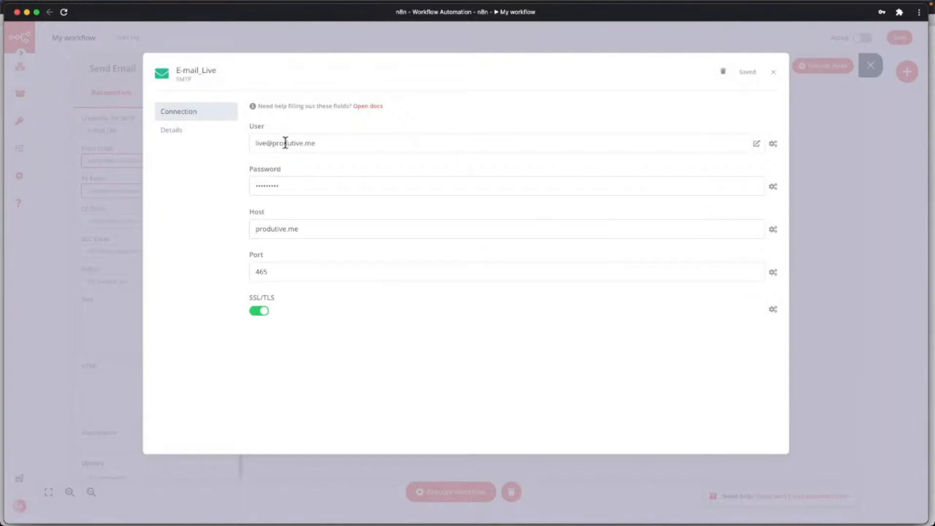
pyautogui.click(772, 76)
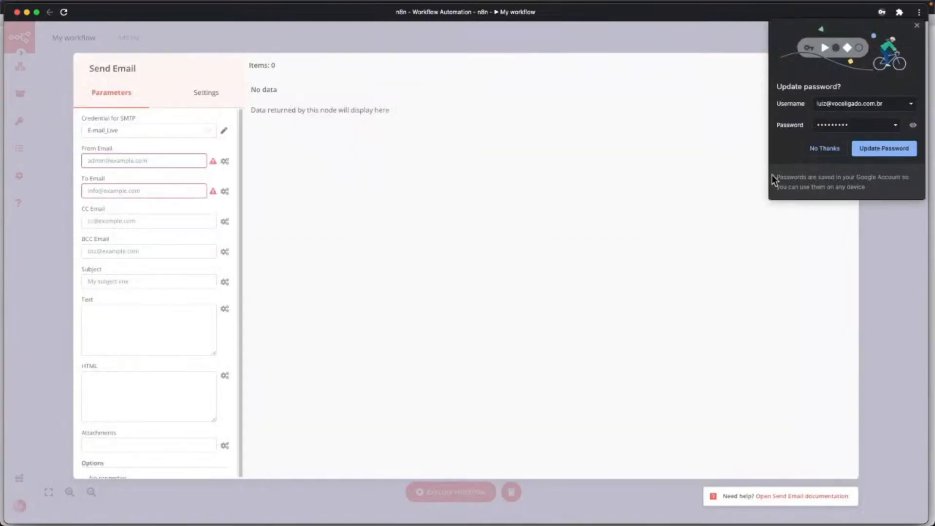
# Keep E-mail_Live as the SMTP credential and enter the sender address as From Email.
pyautogui.click(809, 150)
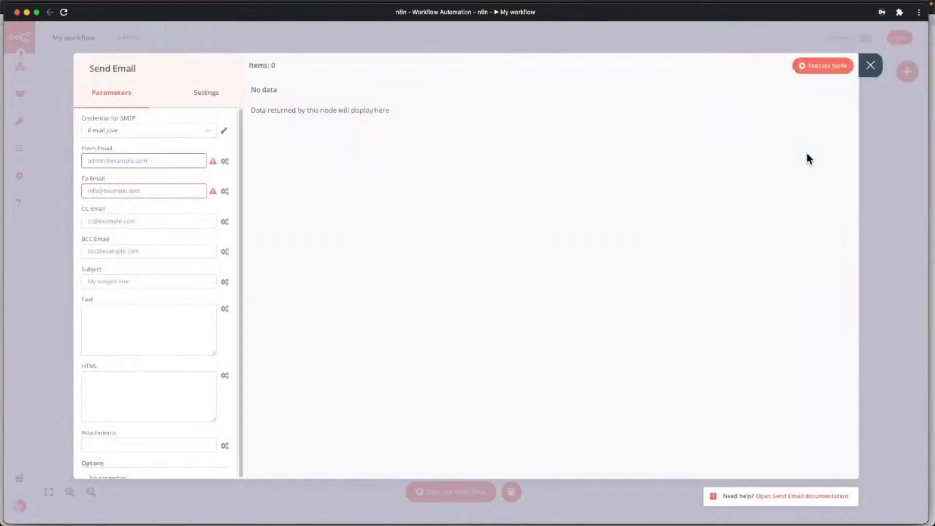
pyautogui.click(116, 131)
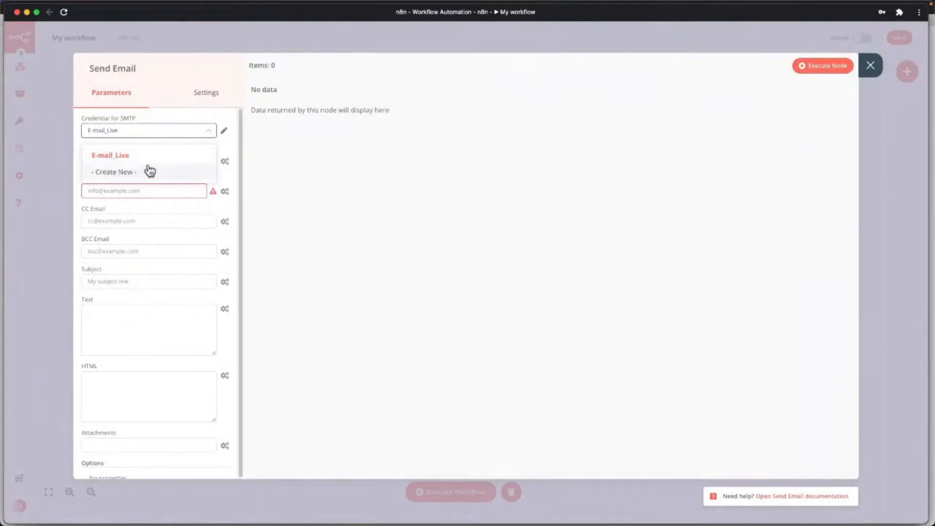
pyautogui.click(122, 155)
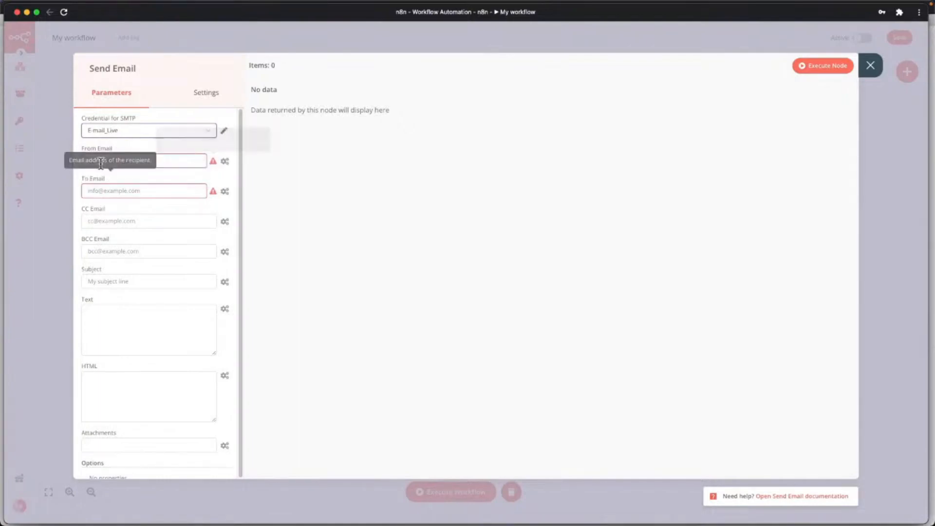
pyautogui.moveTo(123, 154)
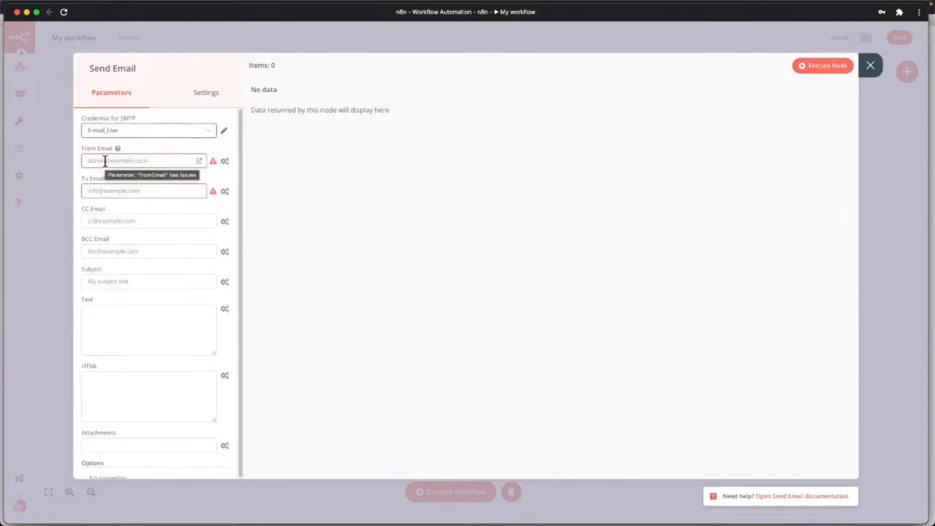
pyautogui.click(105, 161)
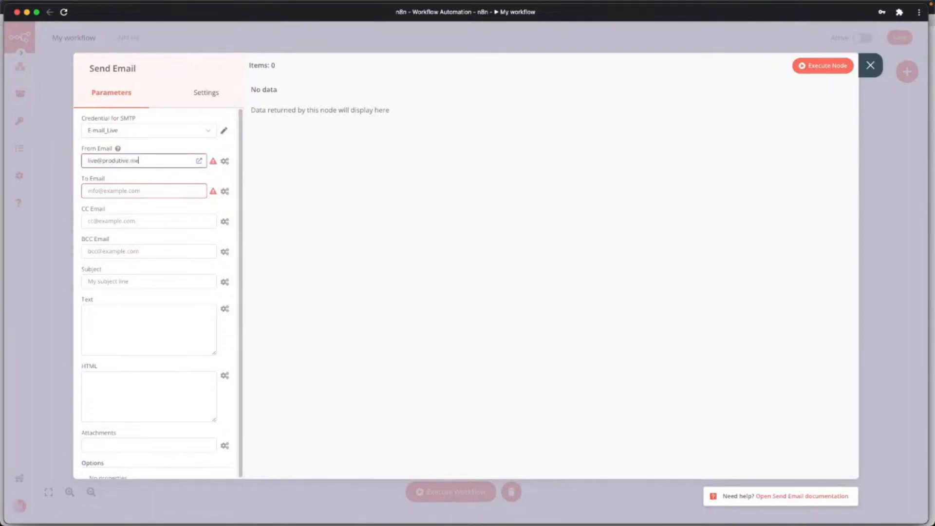
pyautogui.click(103, 190)
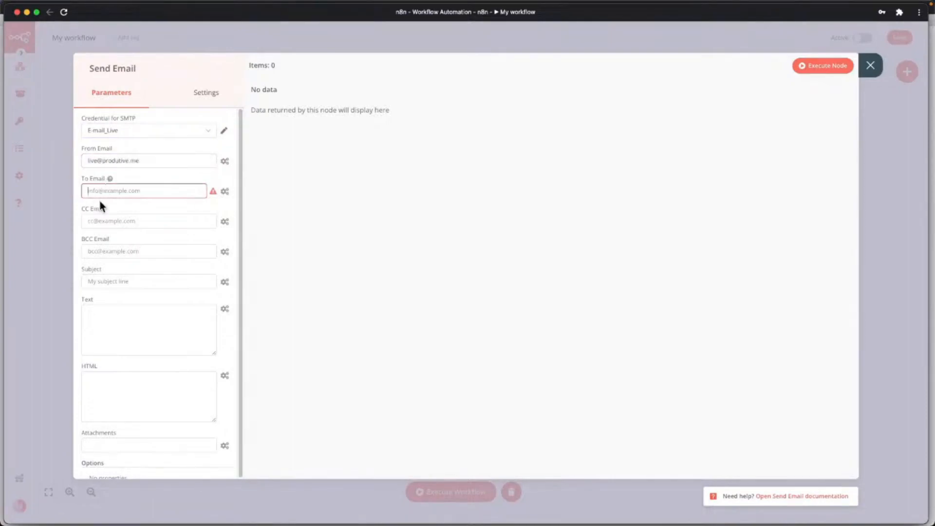
# Rename the email node Envia_Email_Cliente.
pyautogui.click(110, 68)
pyautogui.write('E')
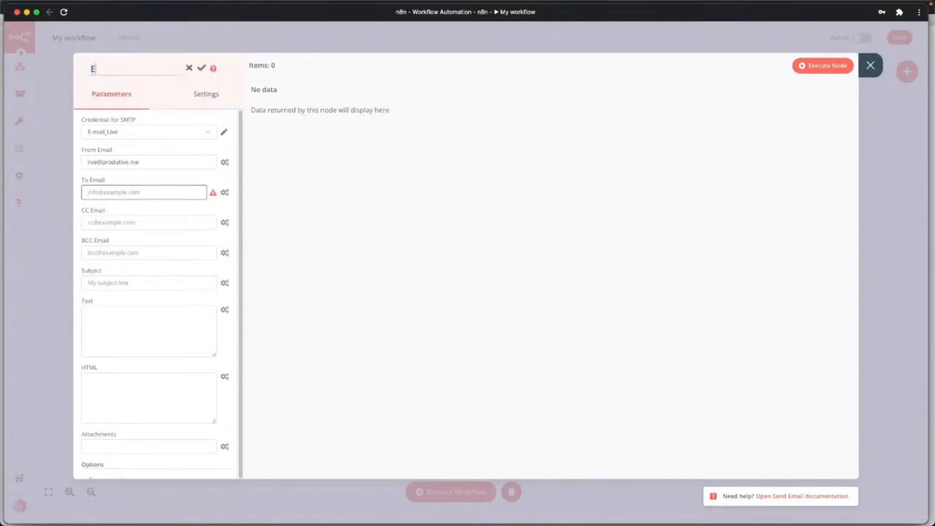
pyautogui.write('nvia_Email_Cliente')
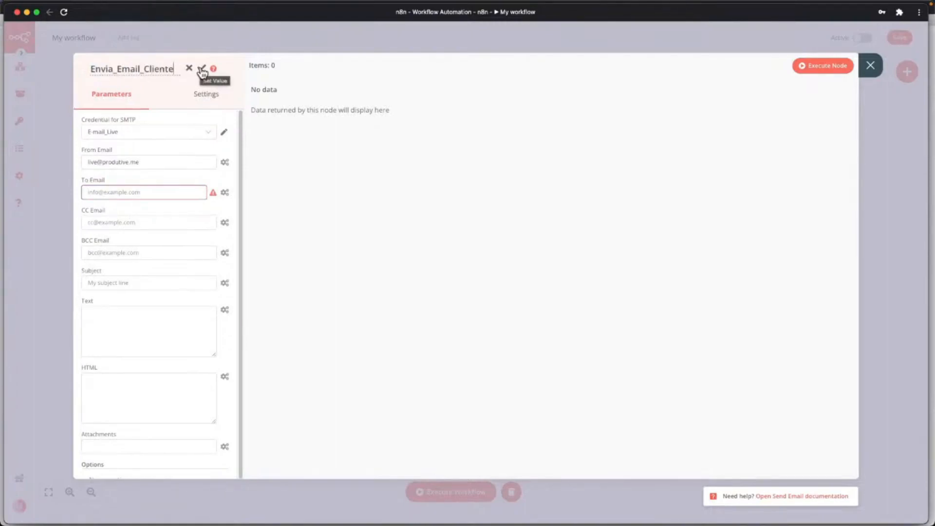
pyautogui.click(202, 72)
pyautogui.press('Escape')
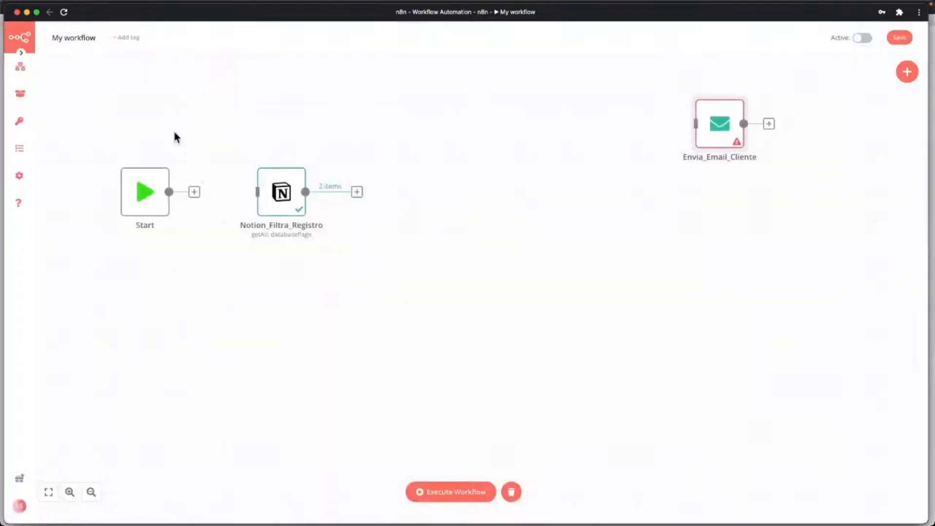
# Move the email node next to the Notion node on the canvas.
pyautogui.moveTo(677, 152); pyautogui.dragTo(538, 211)
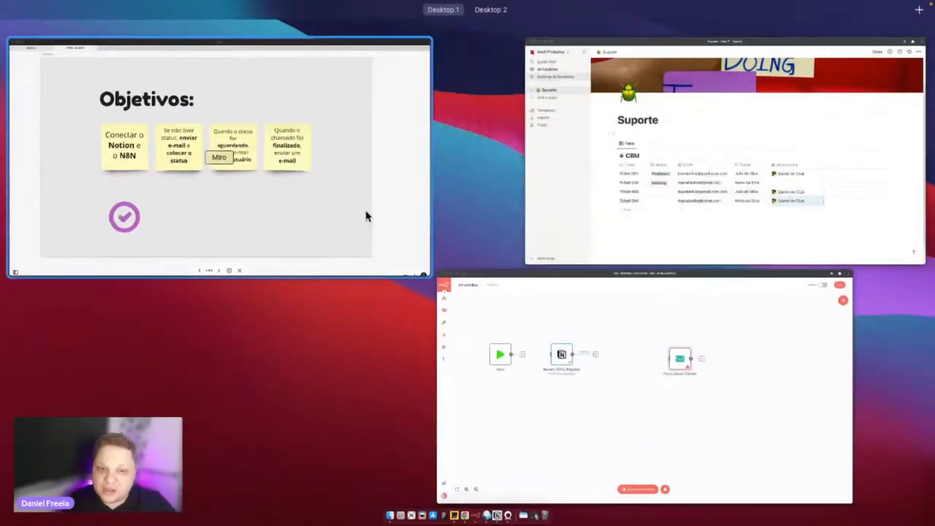
pyautogui.click(575, 195)
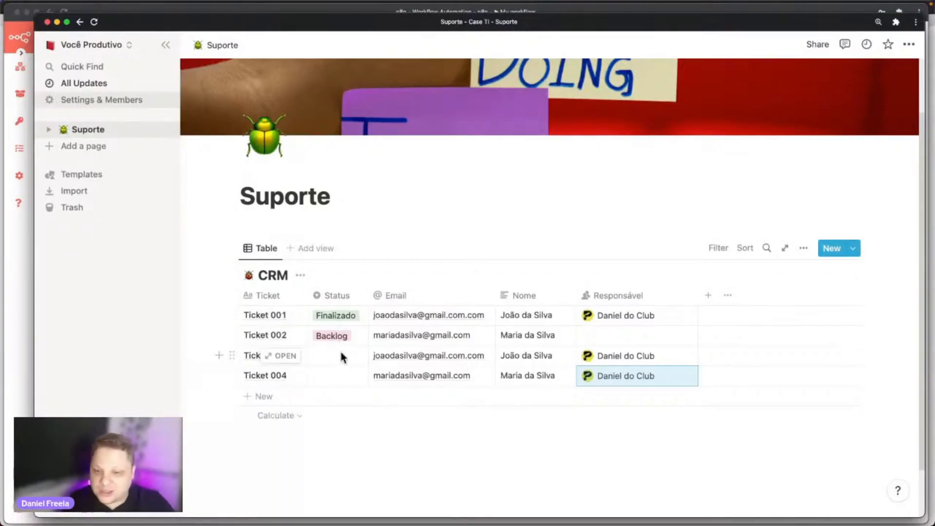
pyautogui.hotkey('ctrl', 'Up')
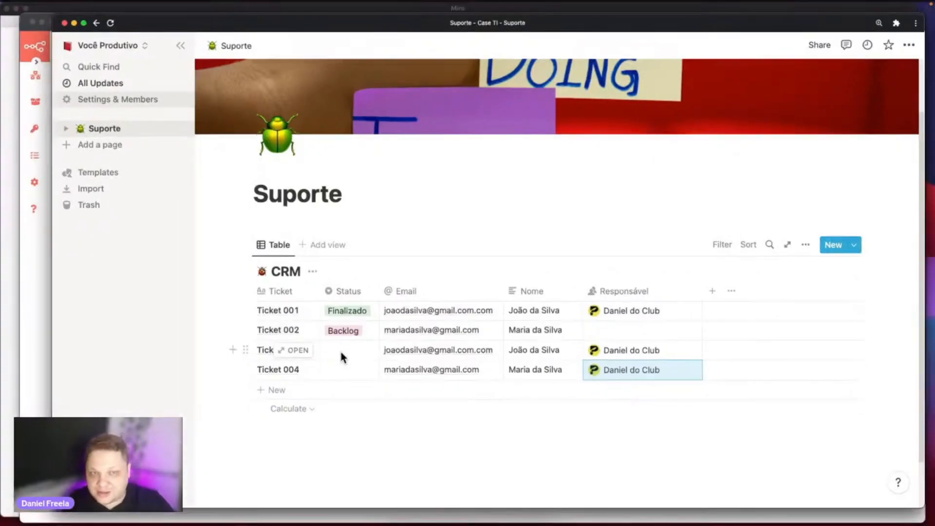
pyautogui.click(546, 311)
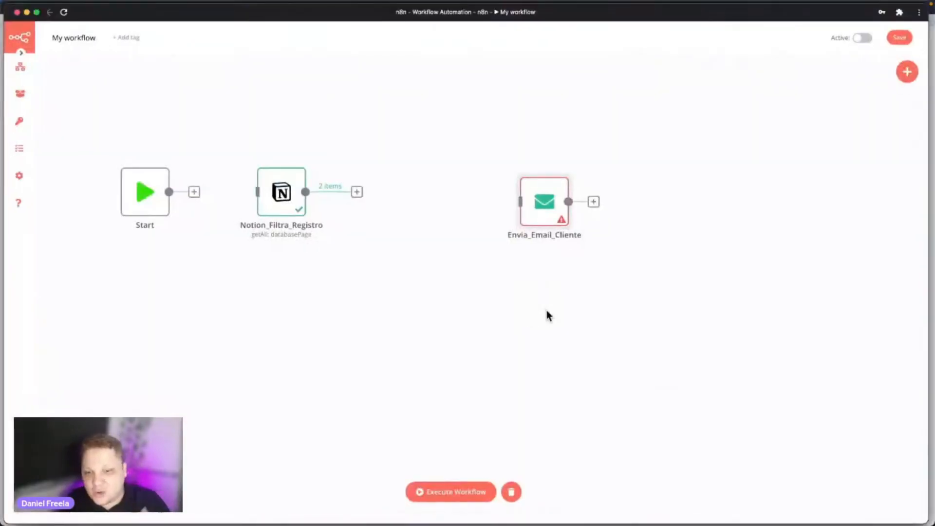
pyautogui.moveTo(553, 220); pyautogui.dragTo(484, 195)
# Connect Start to Notion_Filtra_Registro and Notion_Filtra_Registro to Envia_Email_Cliente.
pyautogui.moveTo(358, 193); pyautogui.dragTo(378, 184)
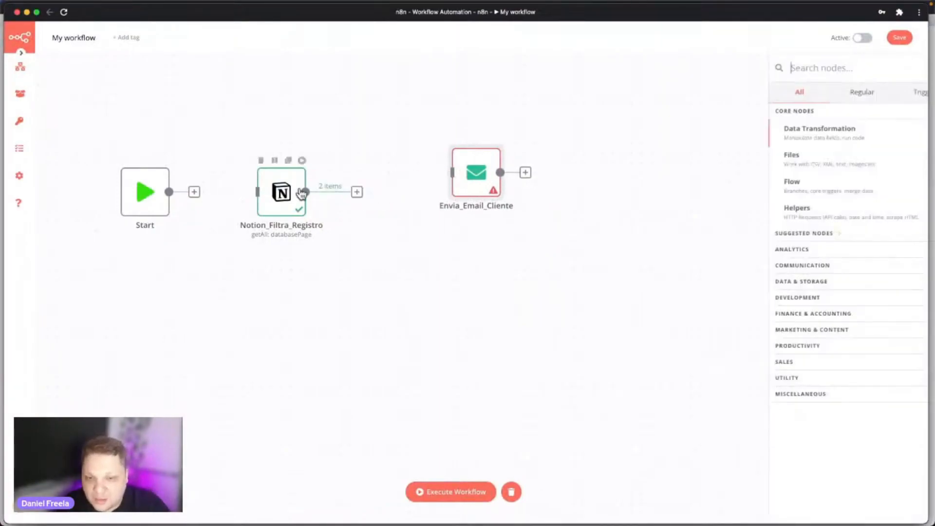
pyautogui.click(407, 188)
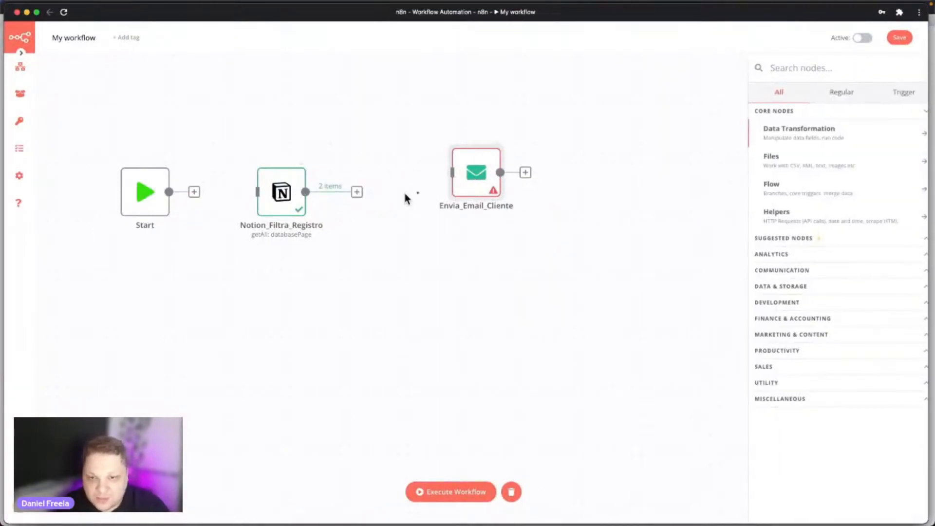
pyautogui.moveTo(359, 193); pyautogui.dragTo(445, 203)
pyautogui.click(501, 238)
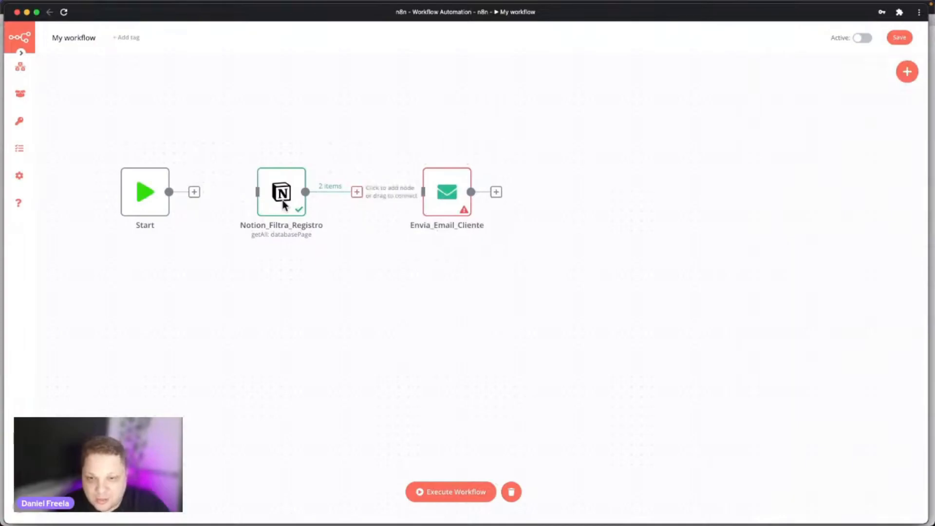
pyautogui.moveTo(194, 193); pyautogui.dragTo(257, 192)
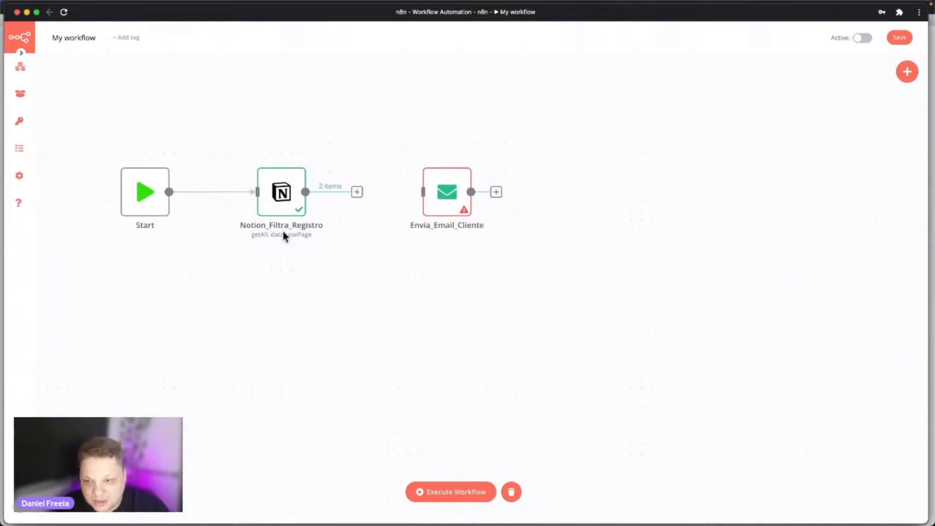
pyautogui.moveTo(357, 192); pyautogui.dragTo(397, 212)
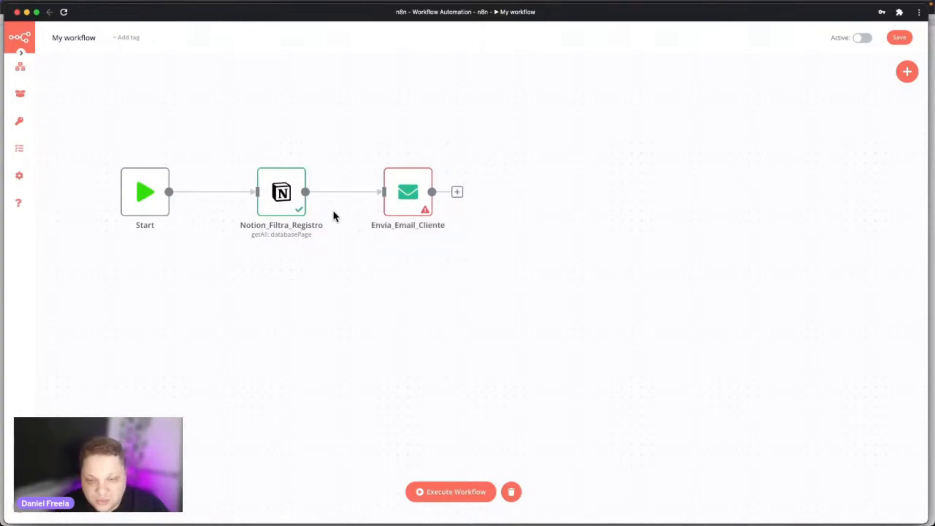
# Review Notion_Filtra_Registro's output as JSON (Tickets 004 and 003), then close it.
pyautogui.doubleClick(273, 194)
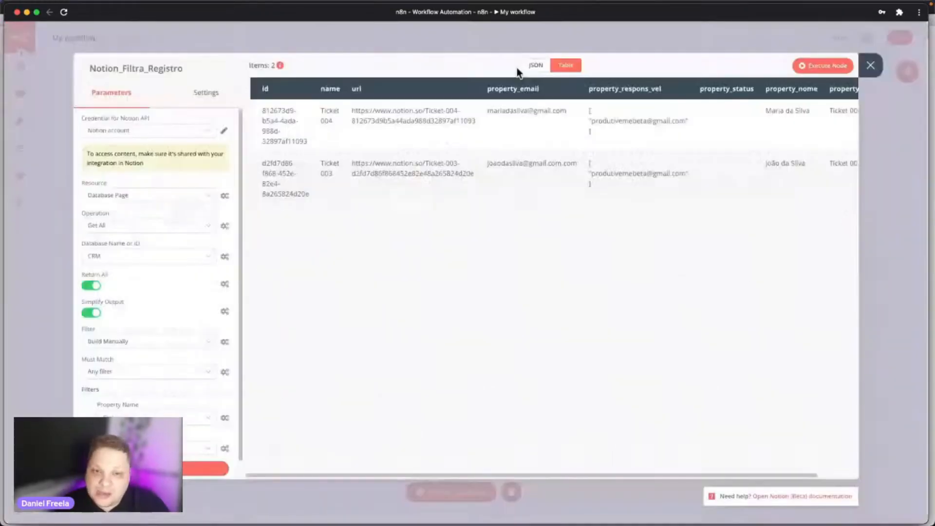
pyautogui.moveTo(490, 475); pyautogui.dragTo(477, 457)
pyautogui.moveTo(533, 69); pyautogui.dragTo(518, 73)
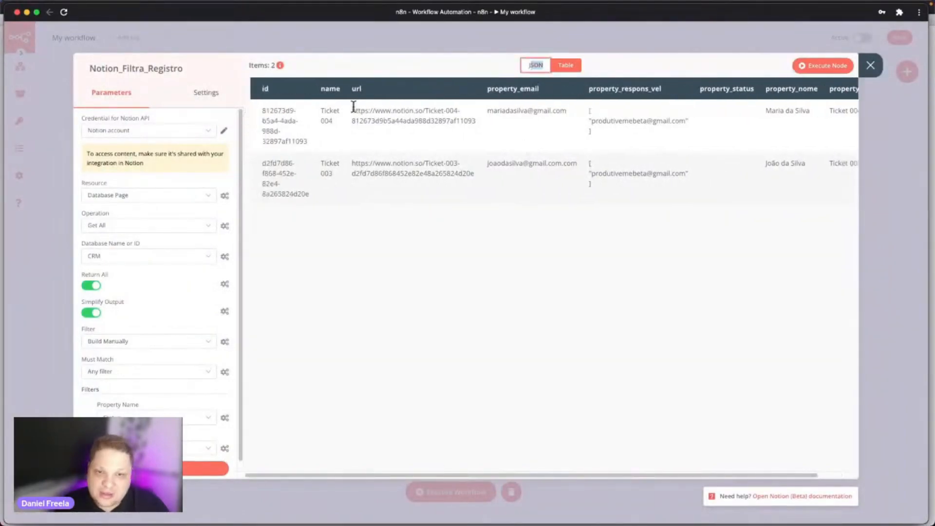
pyautogui.click(535, 68)
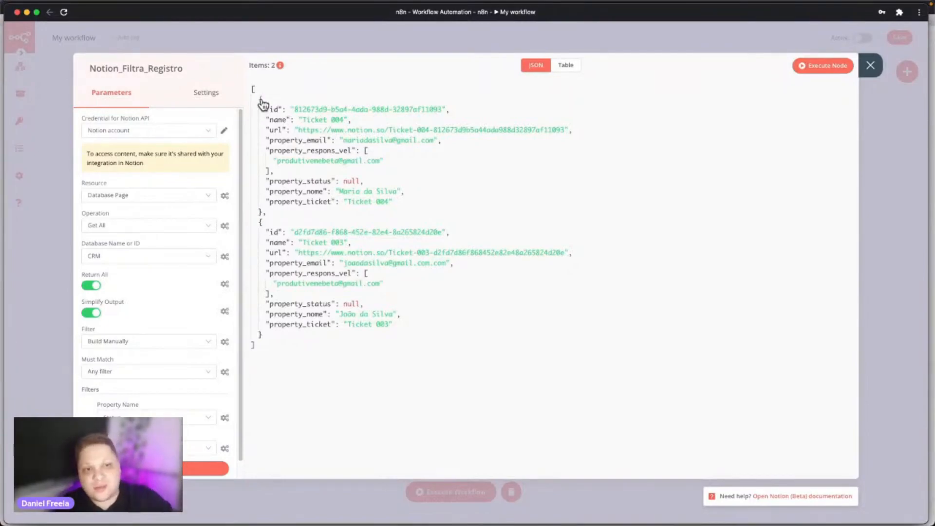
pyautogui.click(873, 72)
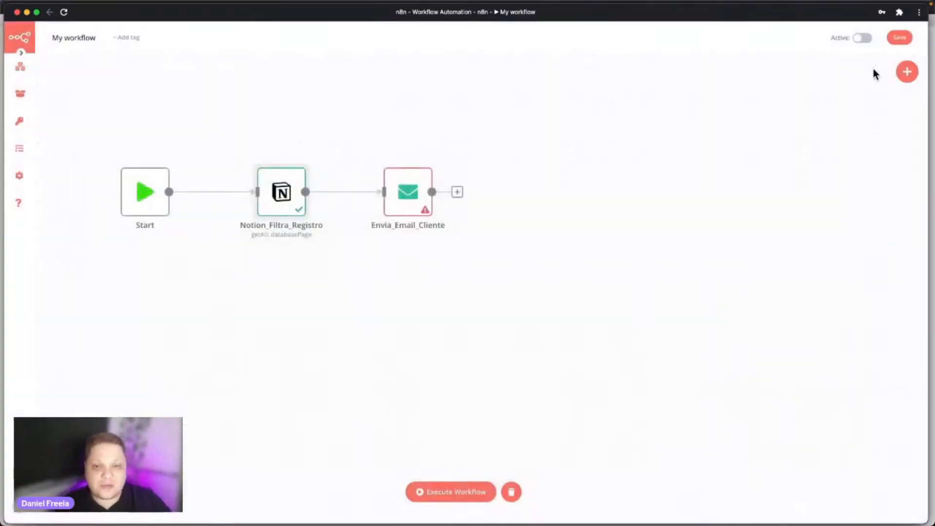
# Set Envia_Email_Cliente's To Email to the expression {{$json["property_email"]}} from the incoming Notion JSON.
pyautogui.click(405, 196)
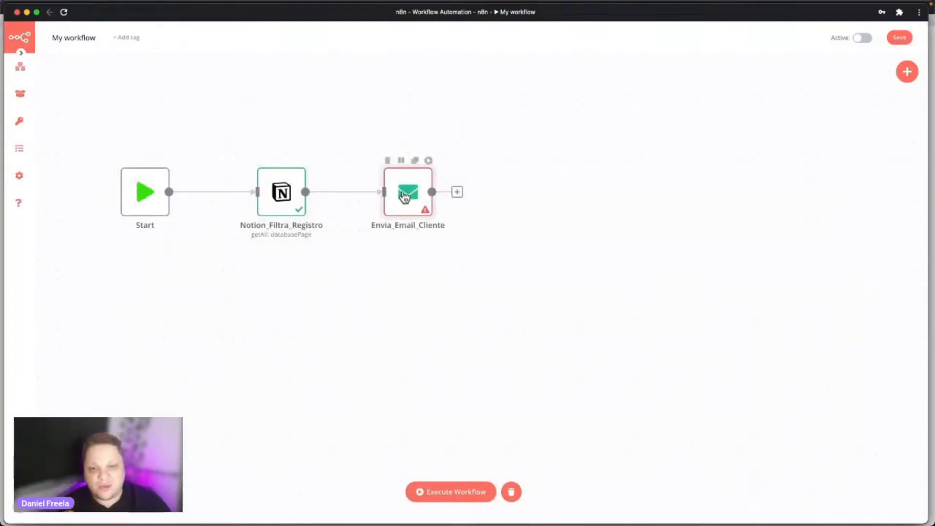
pyautogui.doubleClick(405, 196)
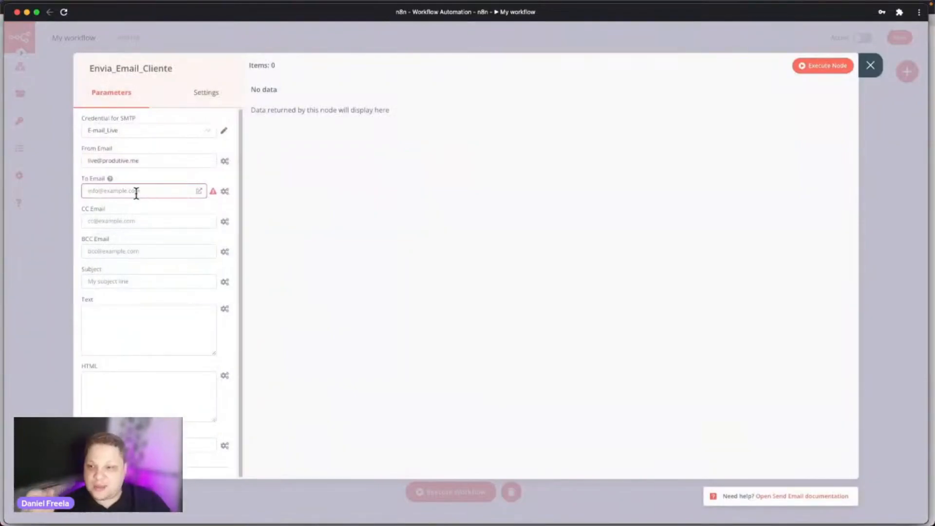
pyautogui.click(225, 194)
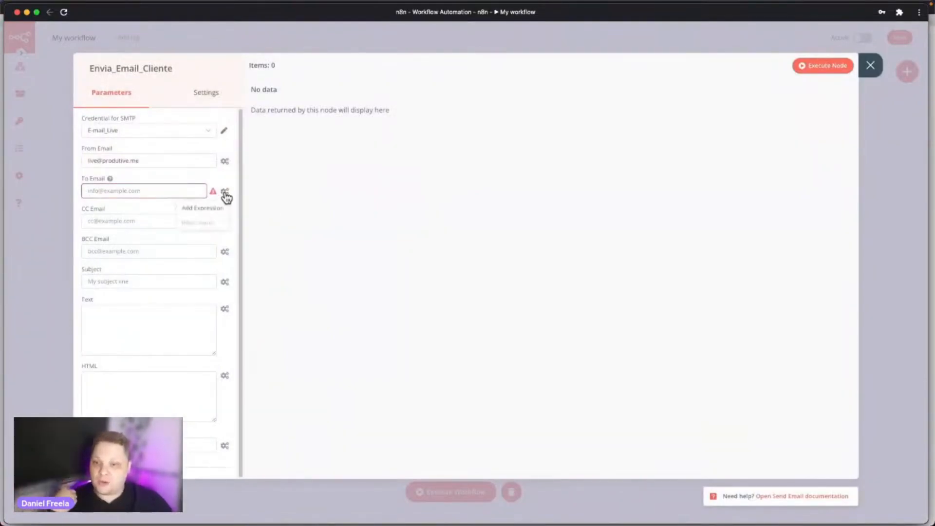
pyautogui.click(215, 209)
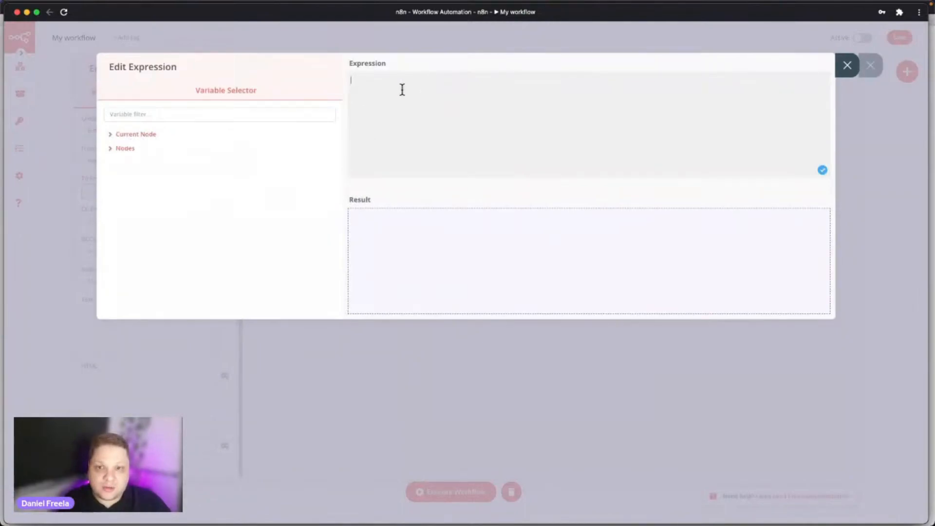
pyautogui.click(124, 136)
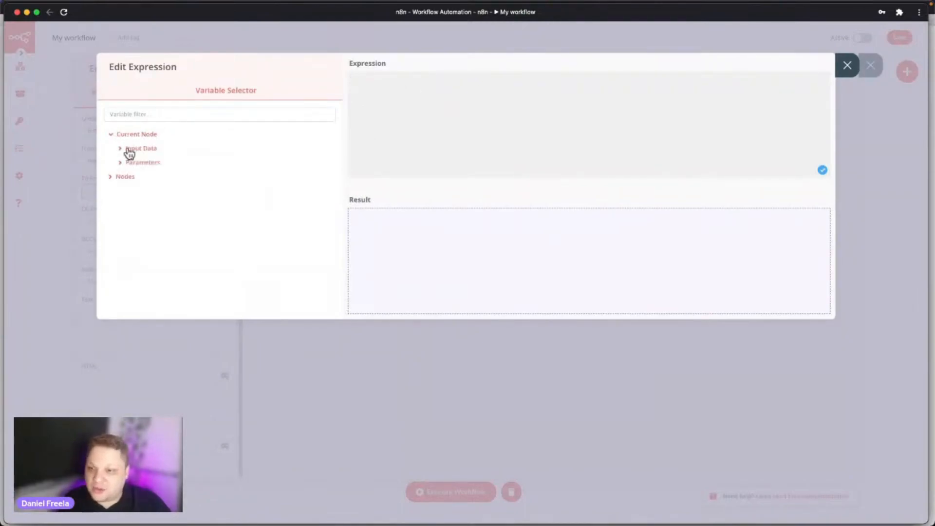
pyautogui.click(133, 153)
pyautogui.click(133, 165)
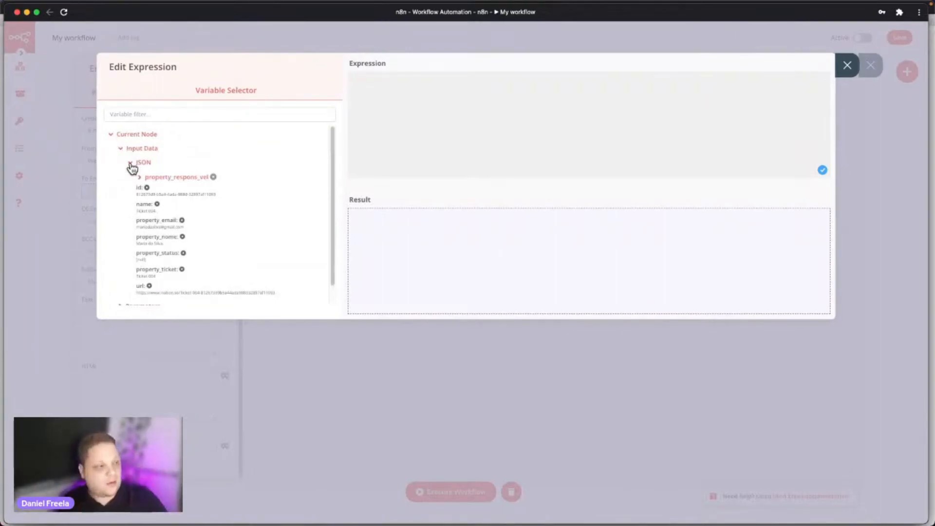
pyautogui.scroll(-2, 229, 205)
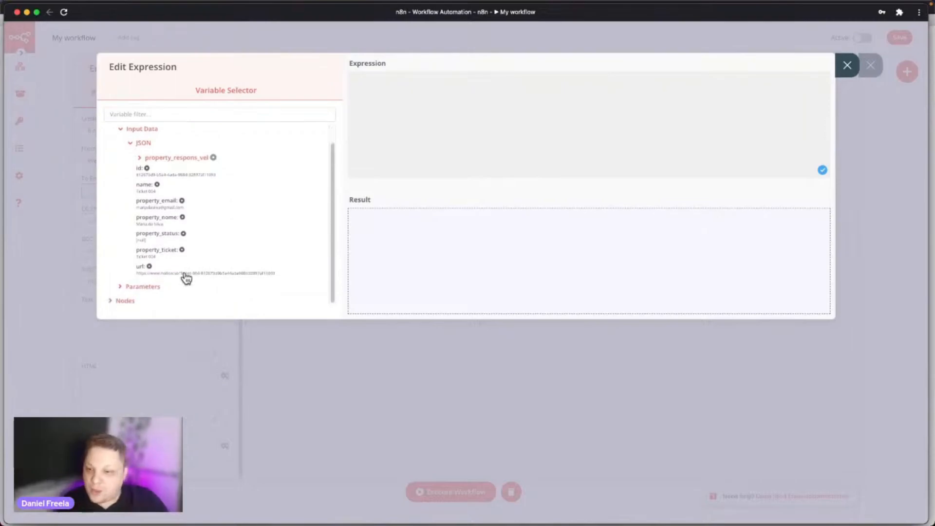
pyautogui.click(161, 210)
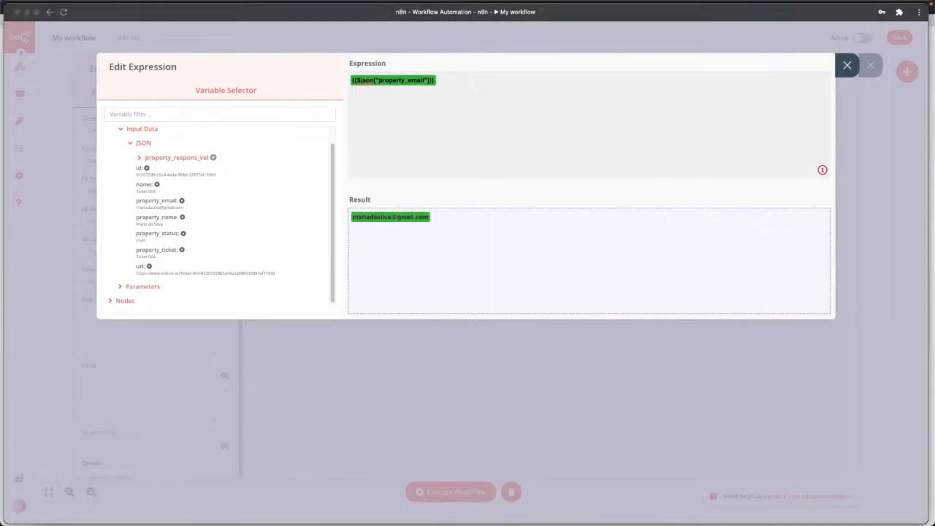
pyautogui.click(844, 69)
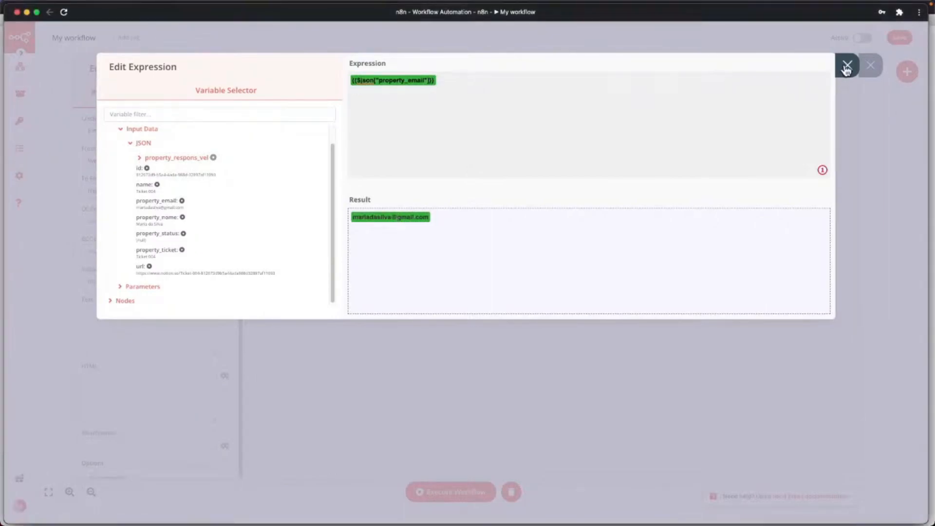
pyautogui.click(846, 69)
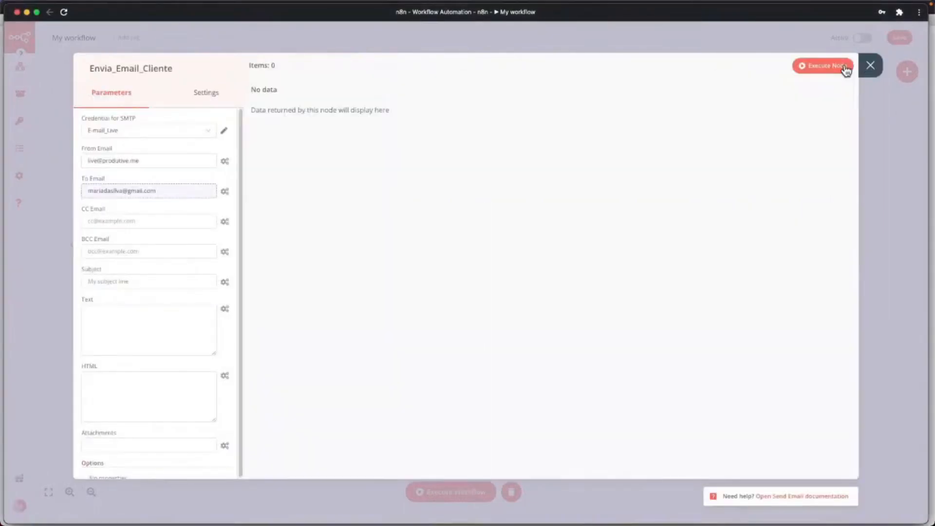
pyautogui.click(869, 68)
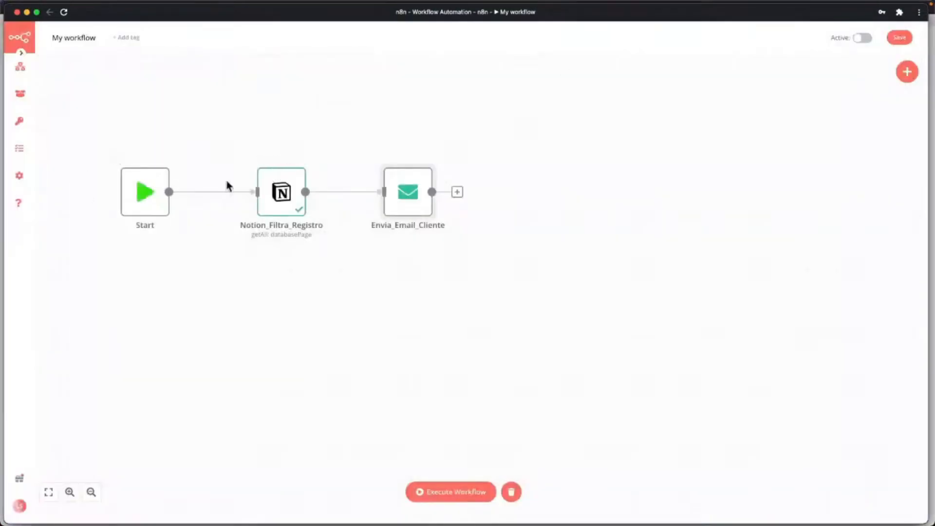
pyautogui.hotkey('ctrl', 'Up')
pyautogui.click(694, 185)
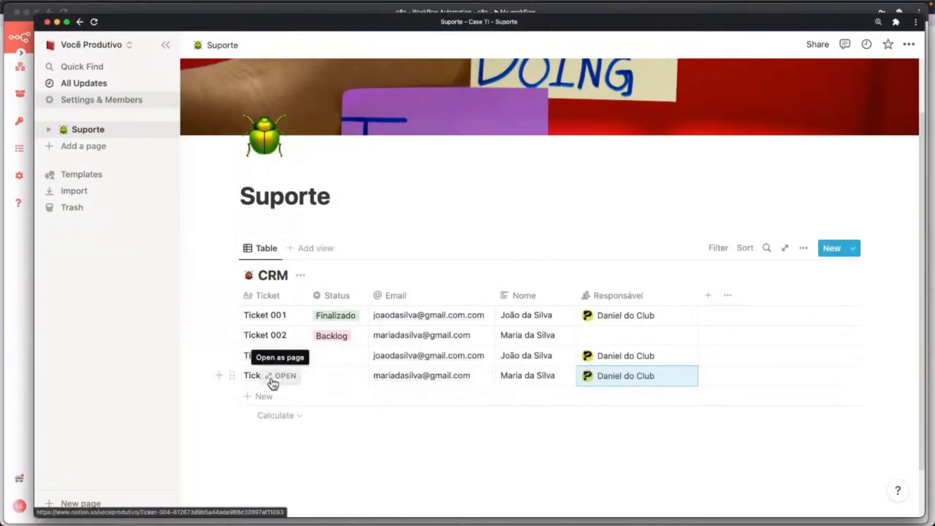
pyautogui.hotkey('ctrl', 'Up')
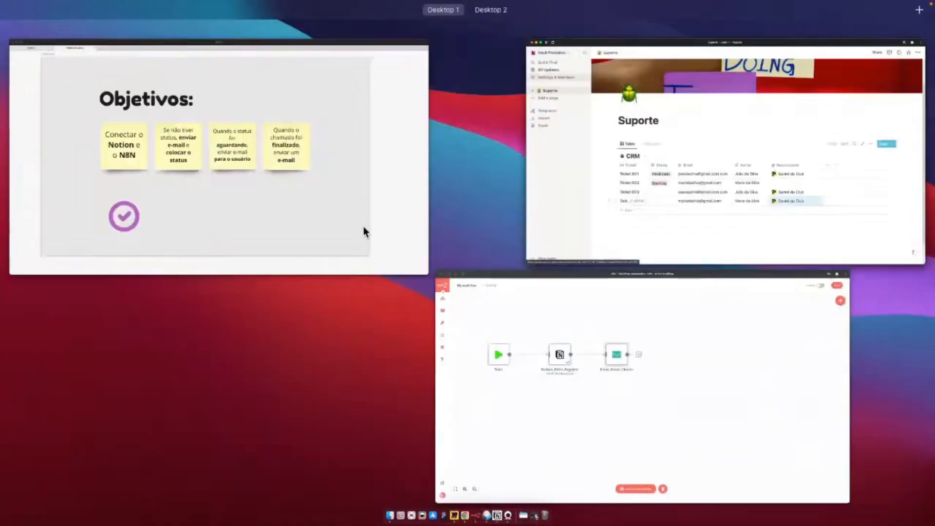
pyautogui.click(583, 311)
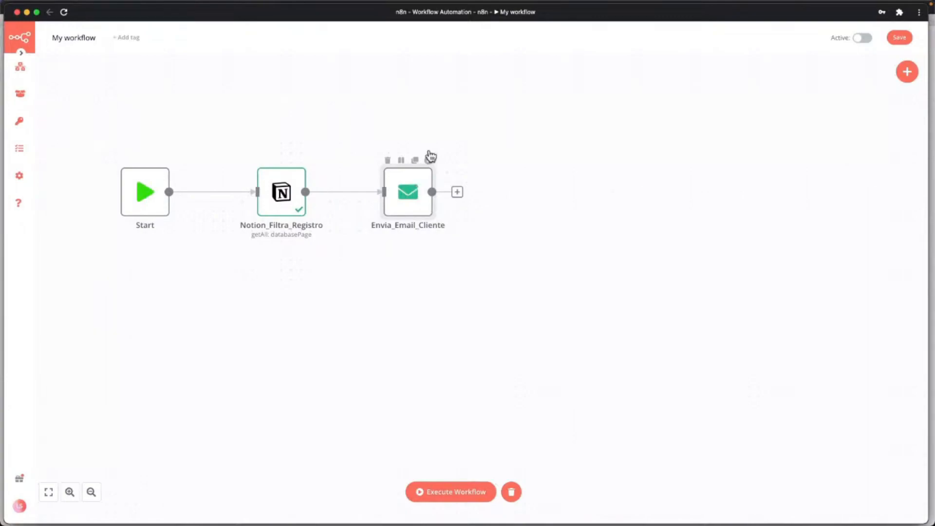
# Open Envia_Email_Cliente and switch its Subject field to an expression.
pyautogui.doubleClick(412, 189)
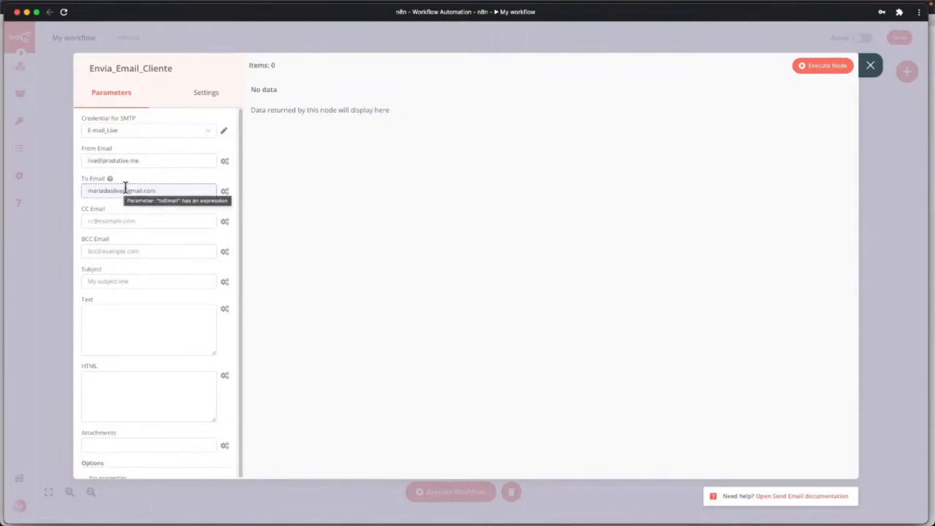
pyautogui.scroll(-1, 146, 222)
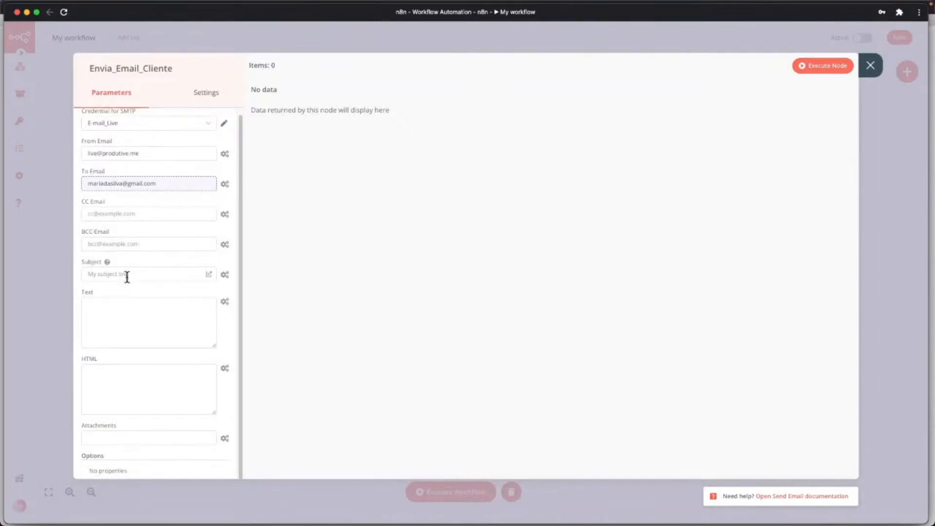
pyautogui.click(110, 274)
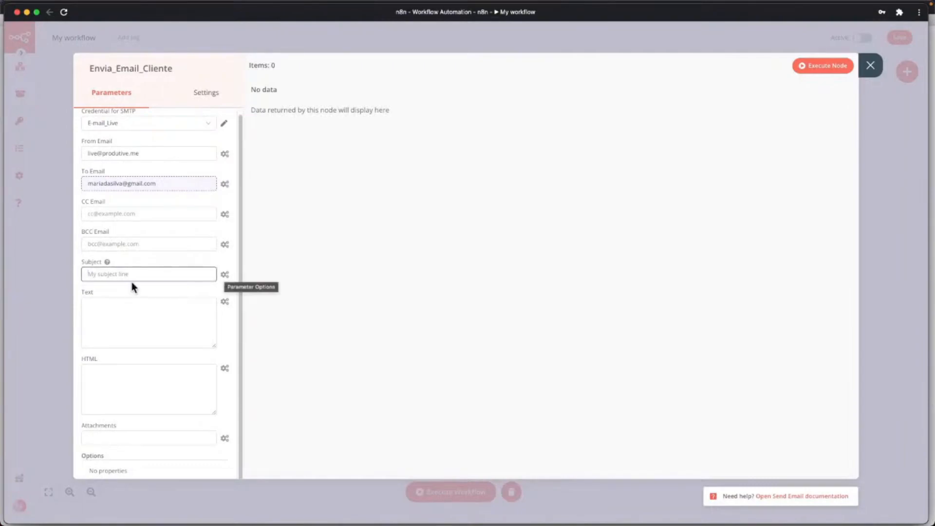
pyautogui.click(225, 277)
pyautogui.click(213, 293)
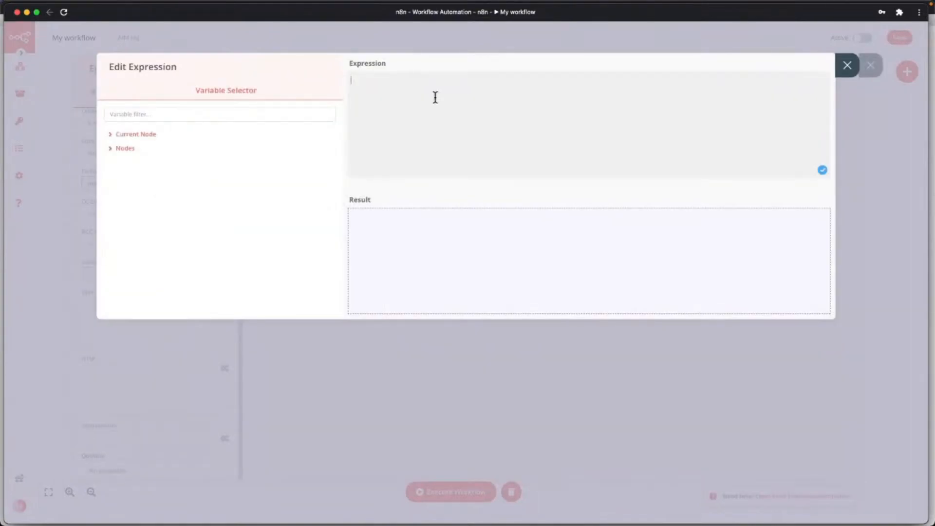
pyautogui.write('Aeu tu')
pyautogui.press('BackSpace')
pyautogui.press('BackSpace')
pyautogui.press('BackSpace')
pyautogui.press('BackSpace')
# Build the subject {{$json["property_nome"]}} - {{$json["property_ticket"]}} from the incoming JSON fields.
pyautogui.click(134, 134)
pyautogui.click(134, 149)
pyautogui.click(133, 164)
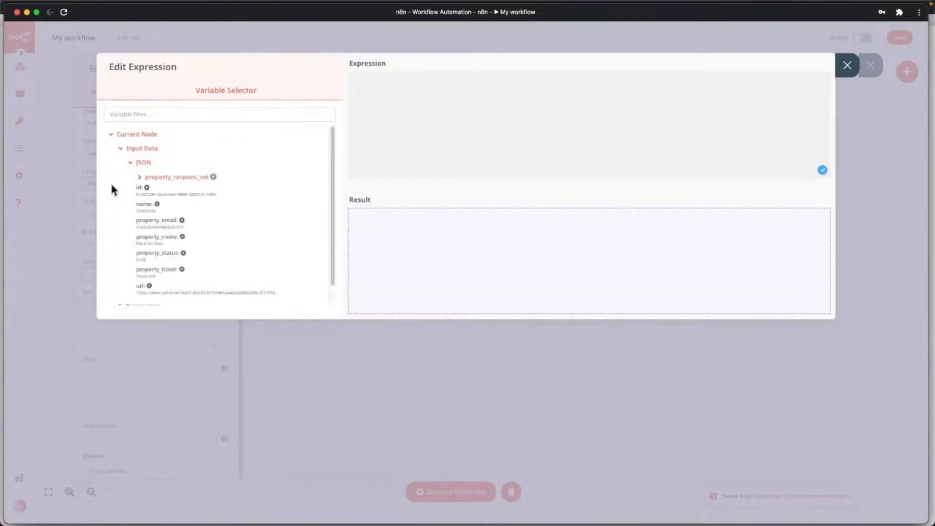
pyautogui.scroll(-1, 166, 253)
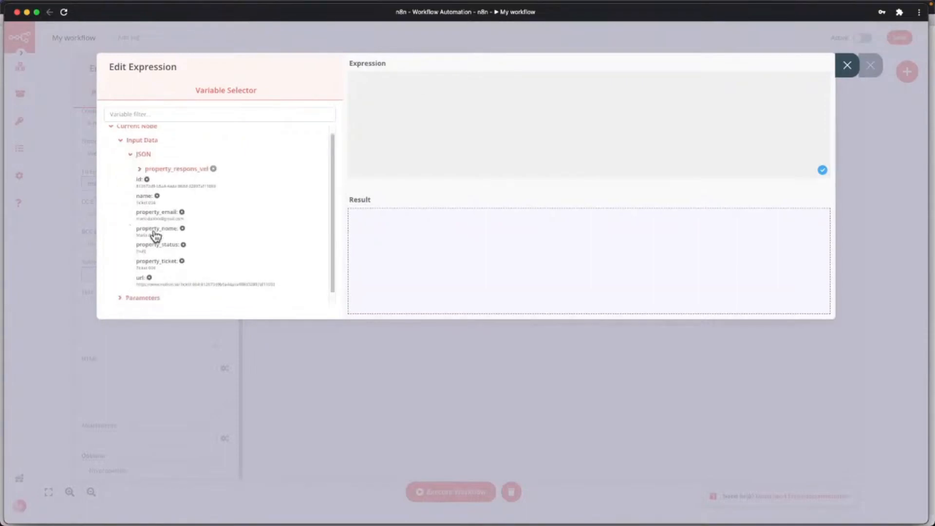
pyautogui.click(155, 235)
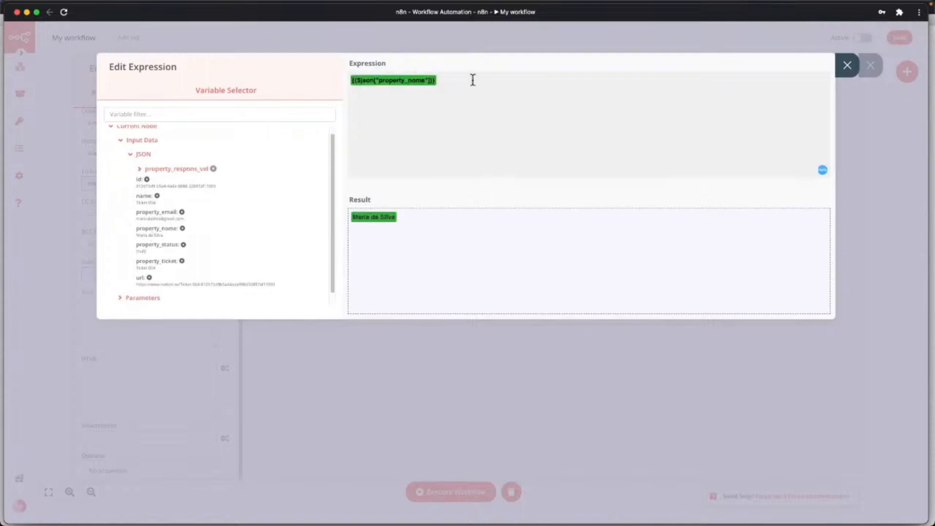
pyautogui.write('- Se')
pyautogui.press('BackSpace')
pyautogui.press('BackSpace')
pyautogui.click(153, 269)
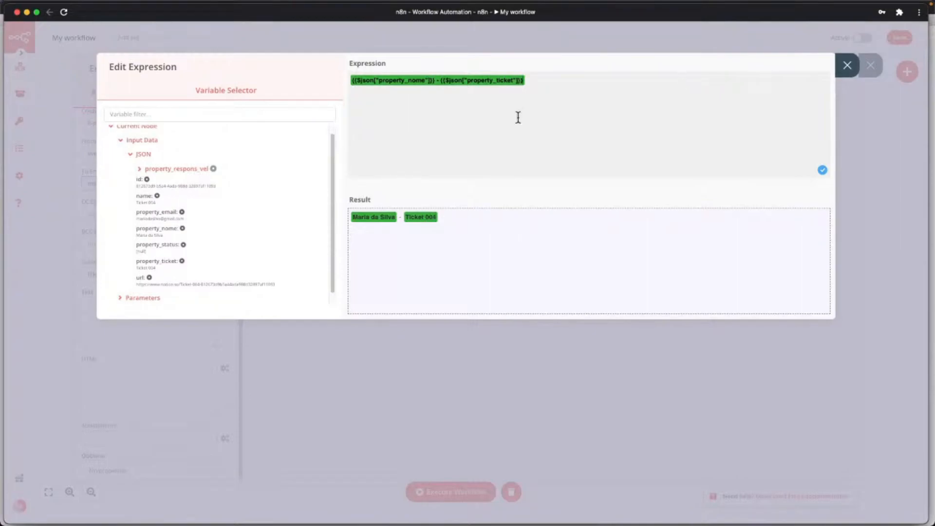
pyautogui.click(846, 65)
# Write 'Oi,' in the email body text and convert the field to an expression.
pyautogui.scroll(-1, 188, 304)
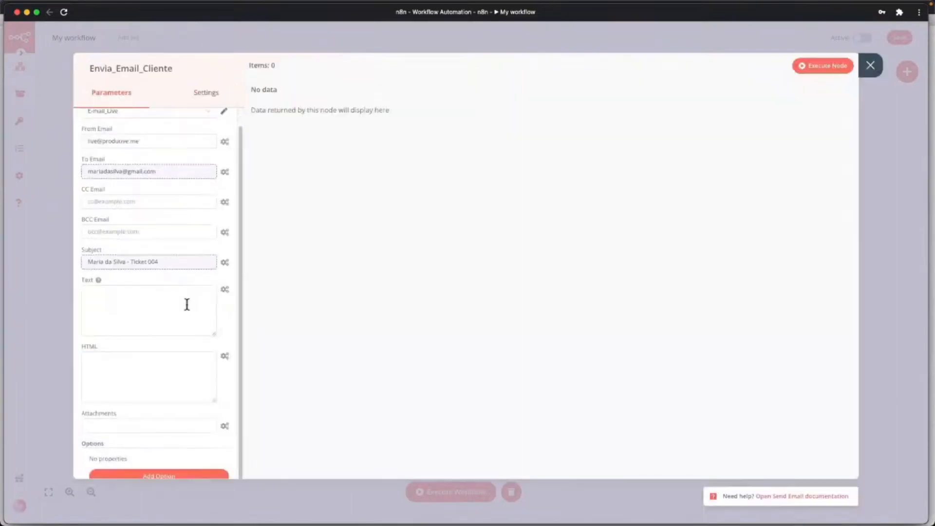
pyautogui.click(187, 304)
pyautogui.write('Oi,')
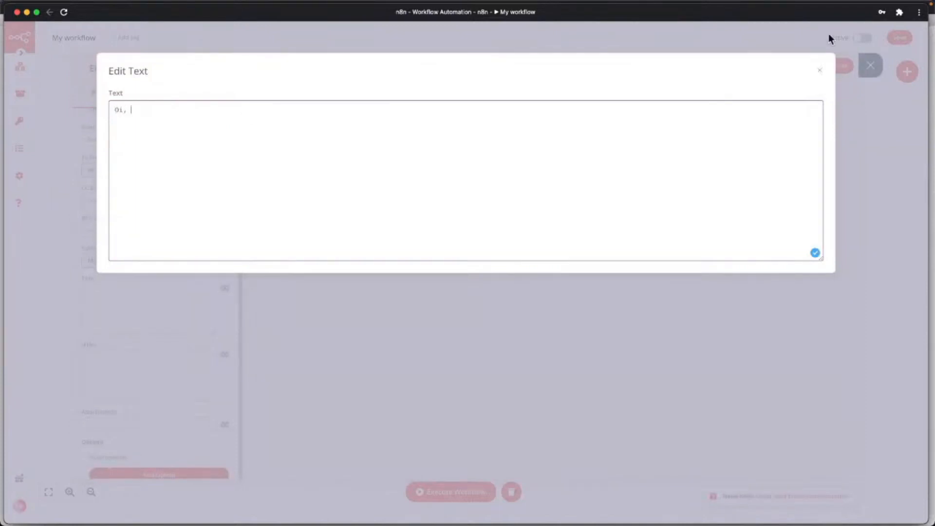
pyautogui.click(185, 282)
pyautogui.click(225, 287)
pyautogui.click(207, 306)
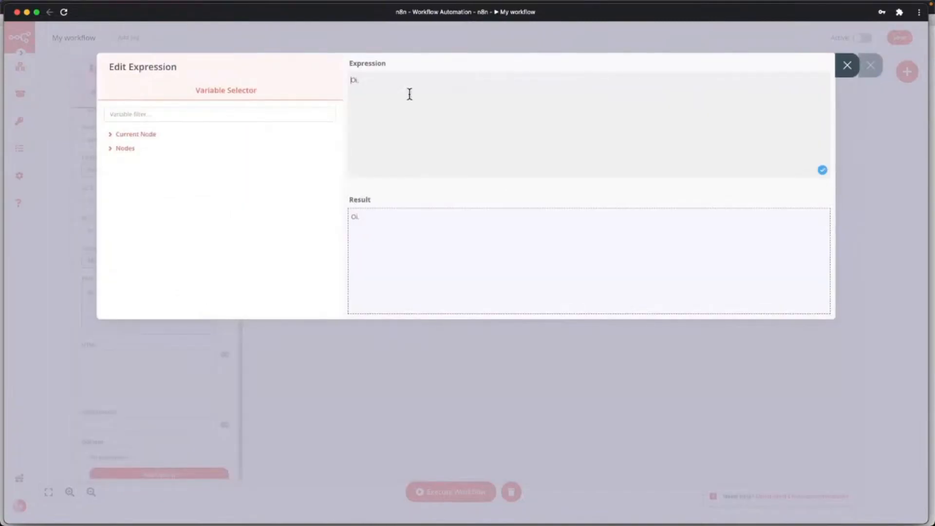
# Follow the greeting with the property_nome field and ', tudo bem?'.
pyautogui.click(141, 134)
pyautogui.click(141, 149)
pyautogui.click(142, 162)
pyautogui.scroll(-1, 171, 285)
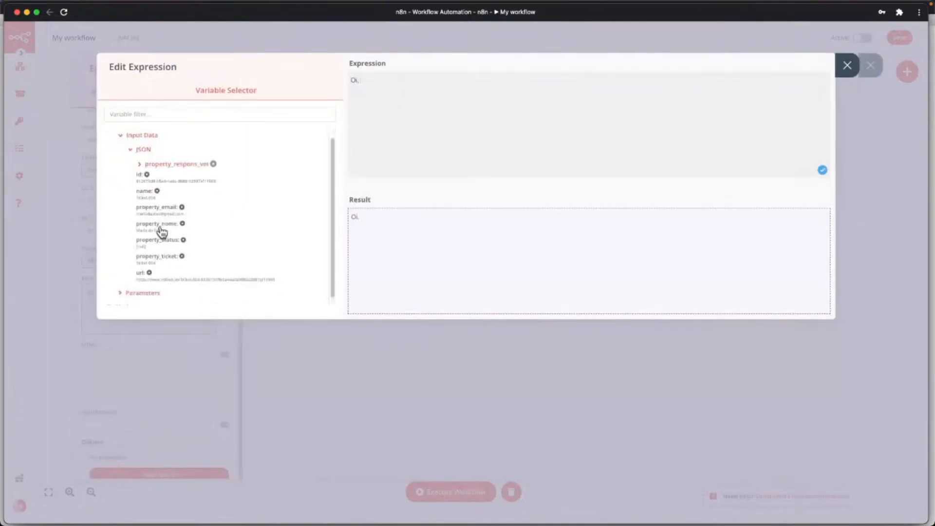
pyautogui.write('{{$json["property_nome"]}}')
pyautogui.write('m')
pyautogui.press('BackSpace')
pyautogui.write(', tudo bem?')
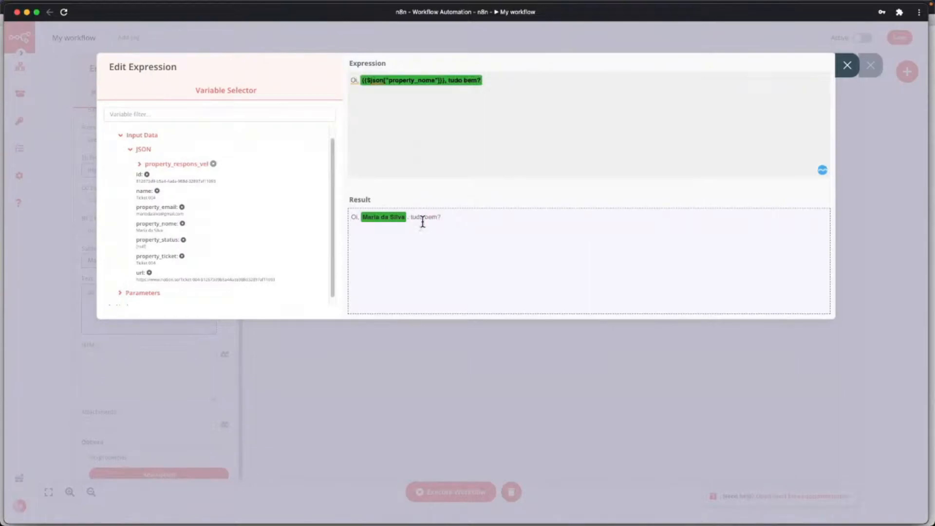
# Add a line 'Acabamos de receber seu Ticket:' followed by the property_ticket field.
pyautogui.press('Return')
pyautogui.press('Return')
pyautogui.write('Acabamos de receber seu Tic')
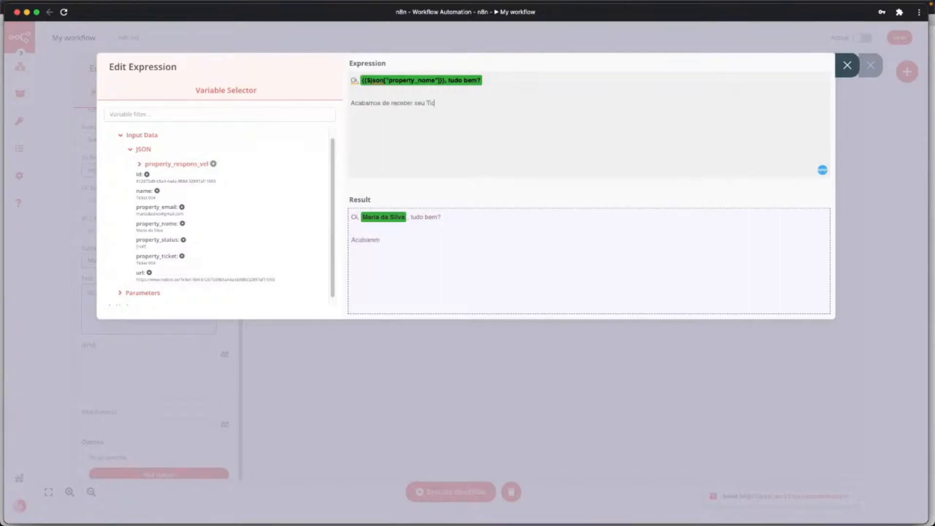
pyautogui.write('ket:')
pyautogui.click(154, 264)
# End the body with 'Obrigado,' and close the email node settings.
pyautogui.press('Return')
pyautogui.press('Return')
pyautogui.write('Obriad')
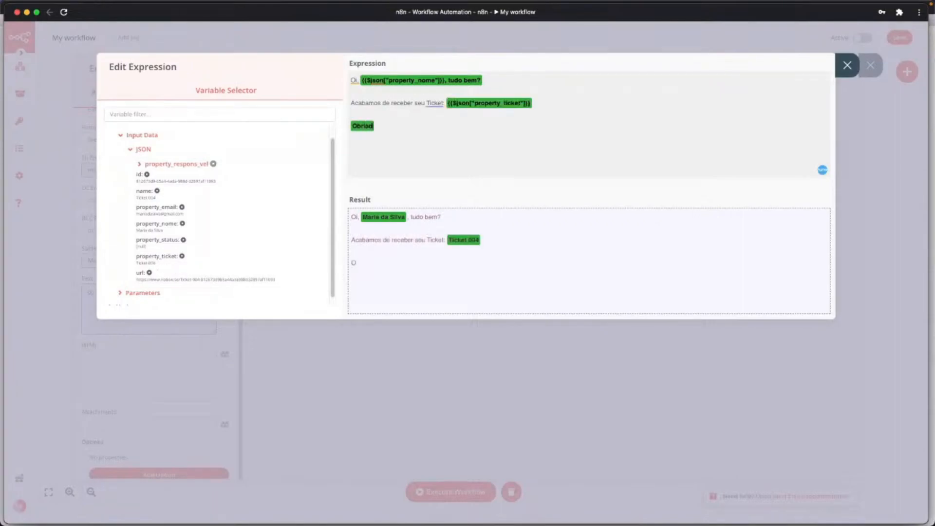
pyautogui.press('BackSpace')
pyautogui.write('gado,')
pyautogui.click(846, 68)
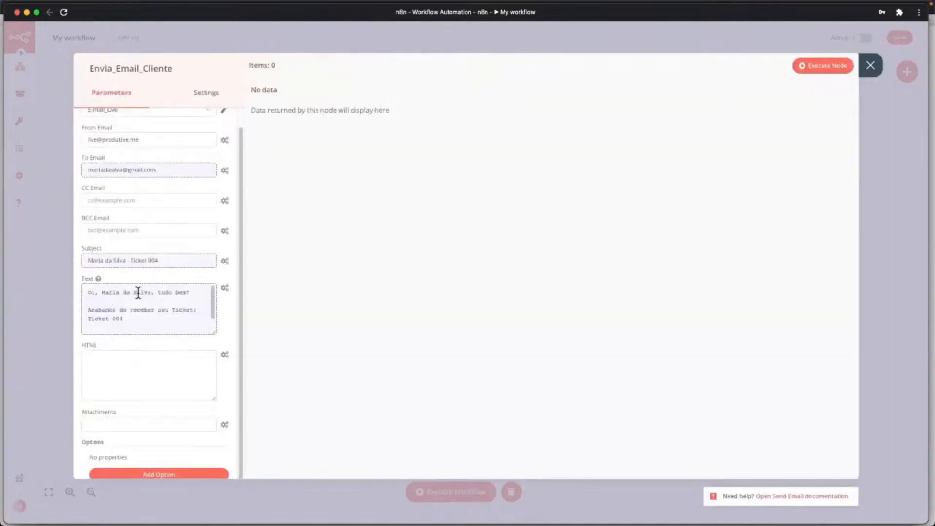
pyautogui.scroll(-1, 166, 307)
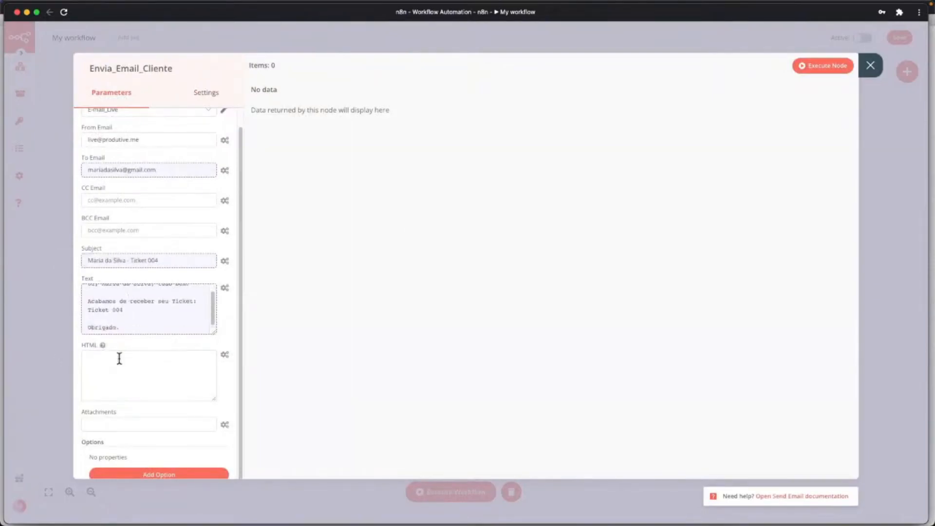
pyautogui.click(870, 65)
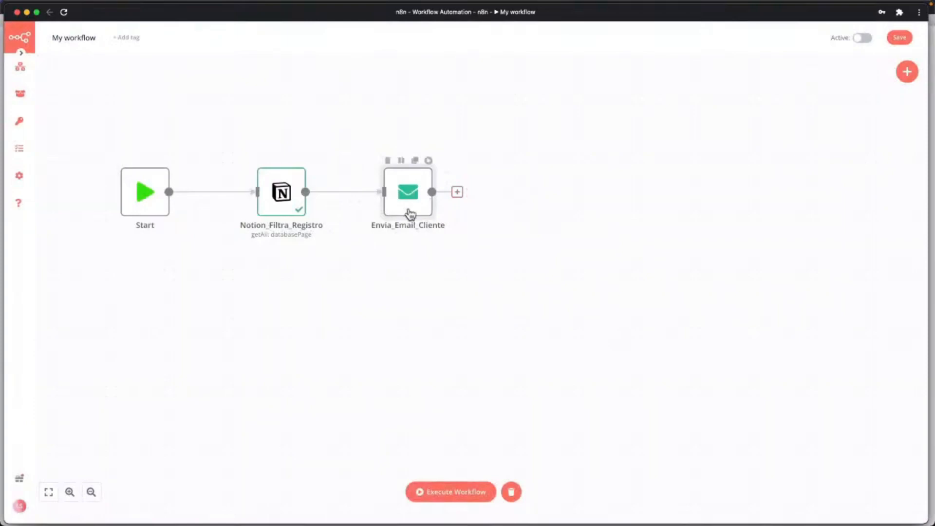
# In the Notion CRM table, replace Ticket 003's Email with the test mailbox address.
pyautogui.hotkey('ctrl', 'Up')
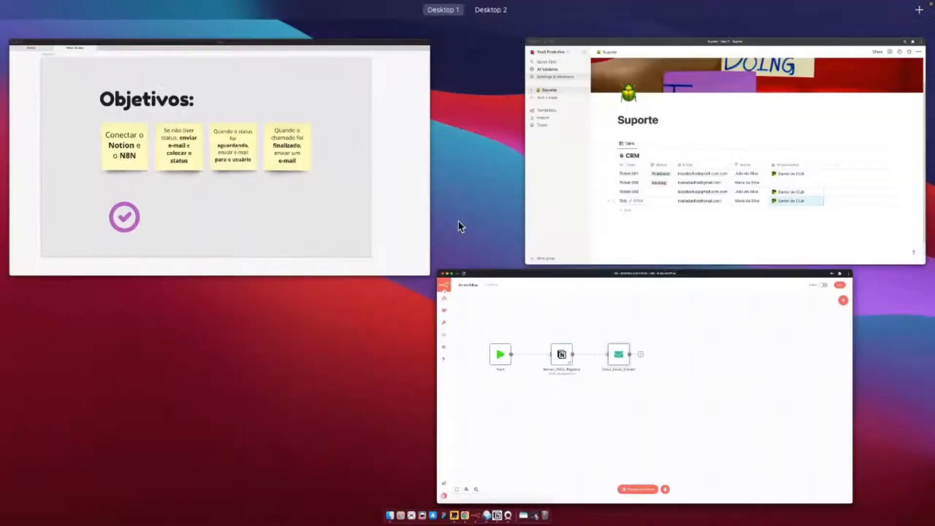
pyautogui.click(700, 189)
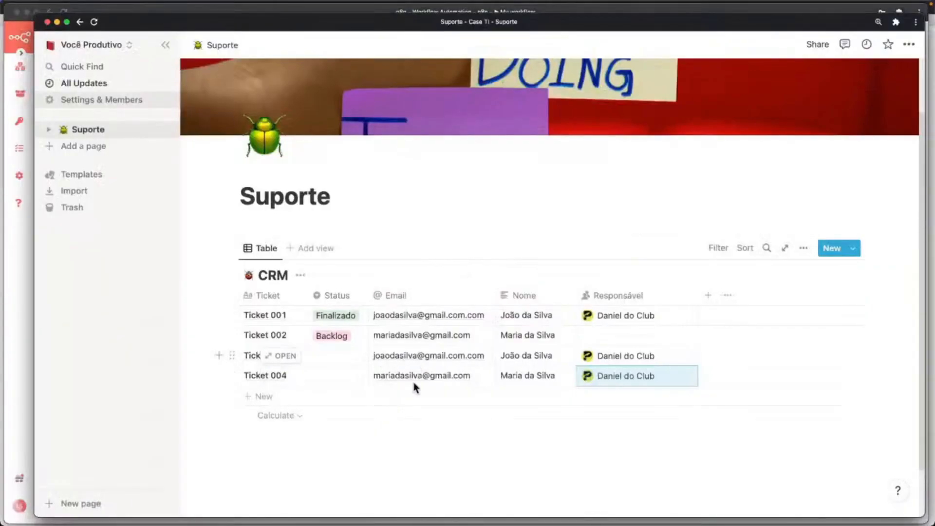
pyautogui.doubleClick(402, 356)
pyautogui.tripleClick(403, 356)
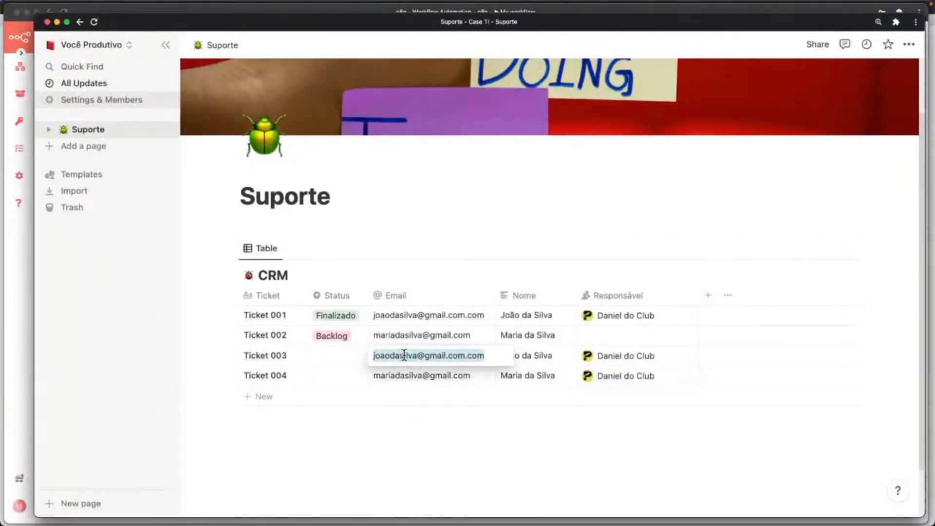
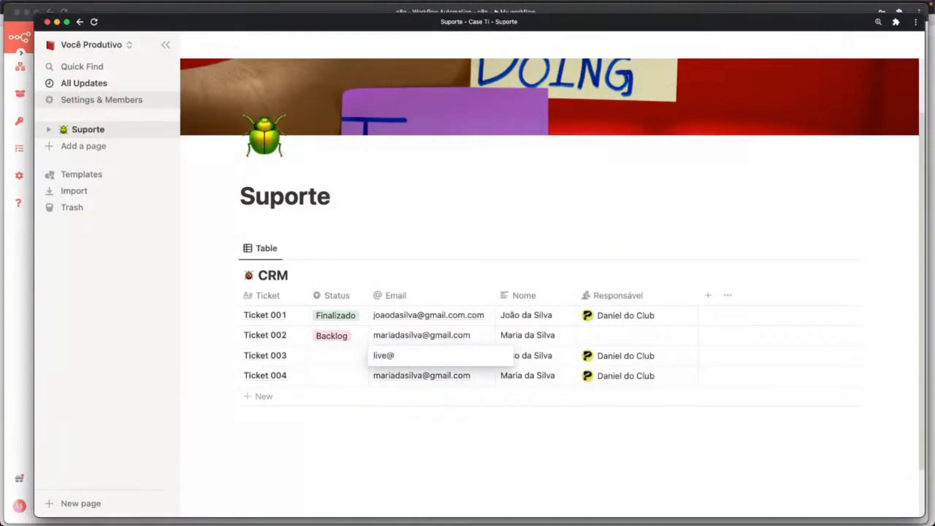
pyautogui.click(432, 376)
# Copy that test address into Ticket 004's Email cell.
pyautogui.click(431, 376)
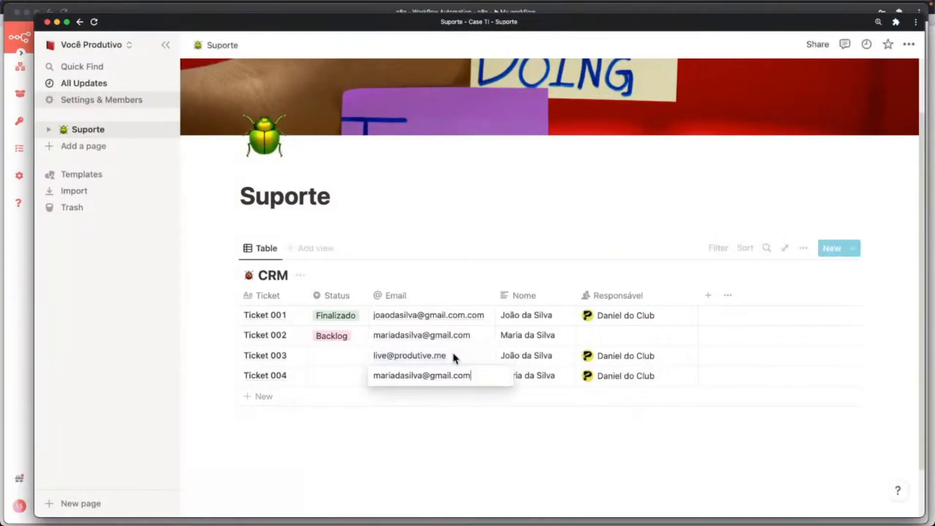
pyautogui.tripleClick(453, 354)
pyautogui.hotkey('ctrl', 'c')
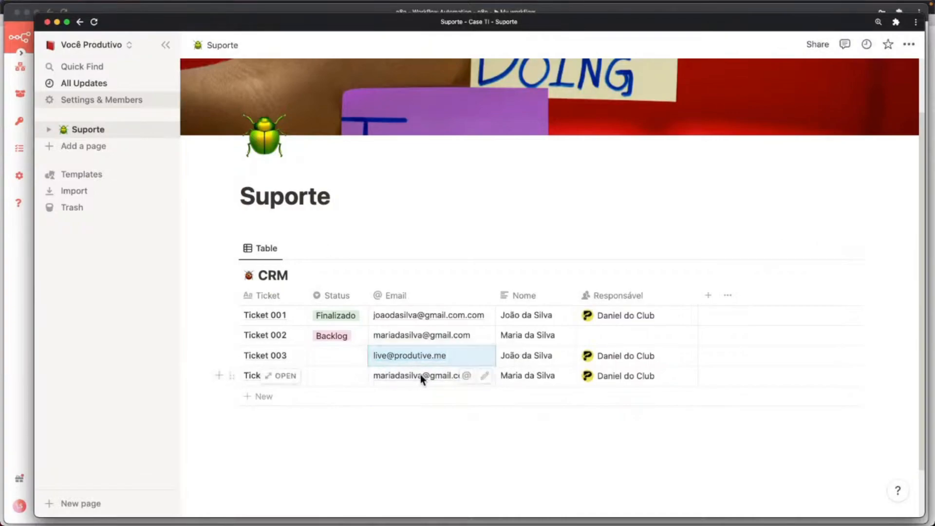
pyautogui.tripleClick(420, 375)
pyautogui.hotkey('ctrl', 'v')
pyautogui.press('Escape')
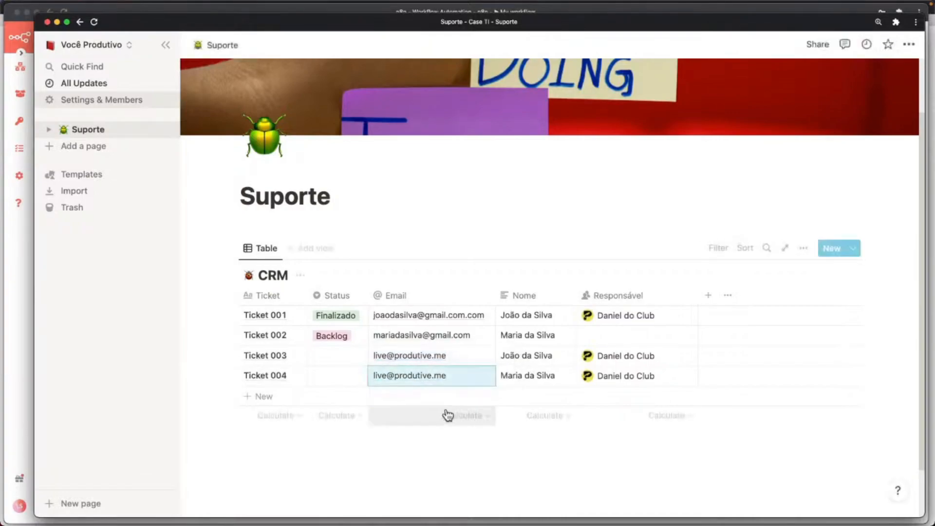
# Glance at the n8n workflow, then return to the Notion CRM table.
pyautogui.hotkey('ctrl', 'Up')
pyautogui.click(476, 397)
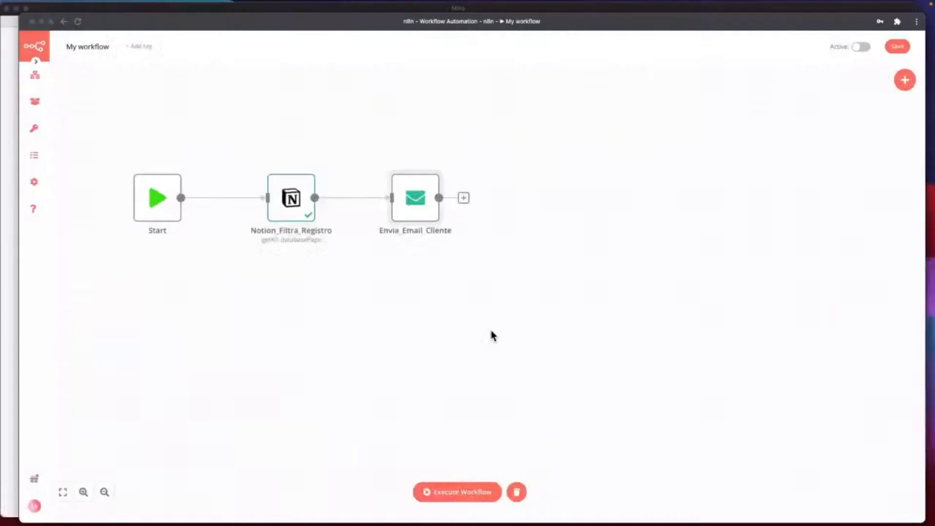
pyautogui.hotkey('ctrl', 'Up')
pyautogui.click(558, 249)
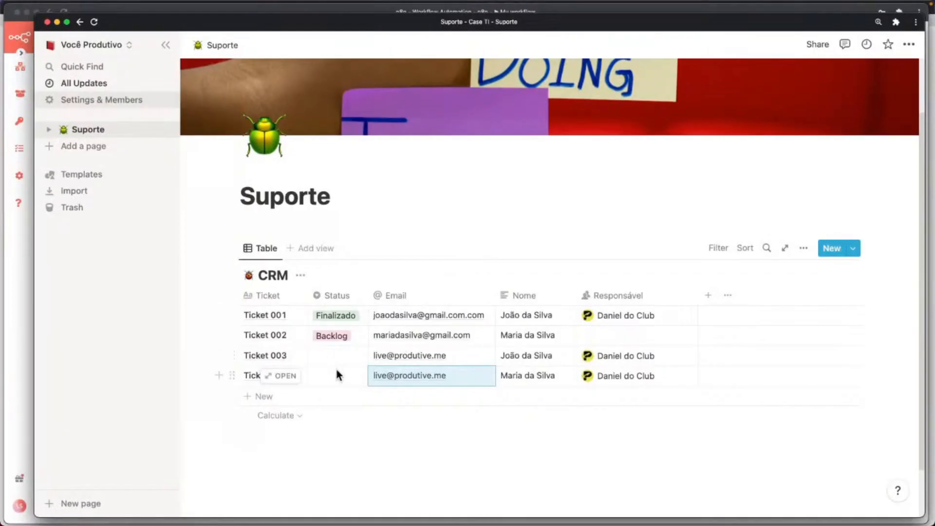
pyautogui.hotkey('ctrl', 'Up')
# Run the whole workflow and read Envia_Email_Cliente's 'Invalid login: 535 Incorrect authentication data' error details.
pyautogui.click(628, 344)
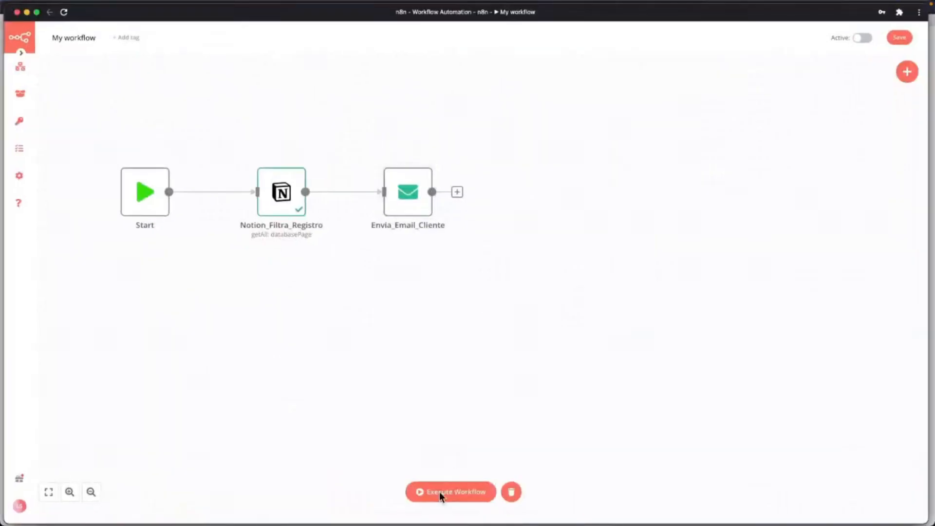
pyautogui.click(439, 492)
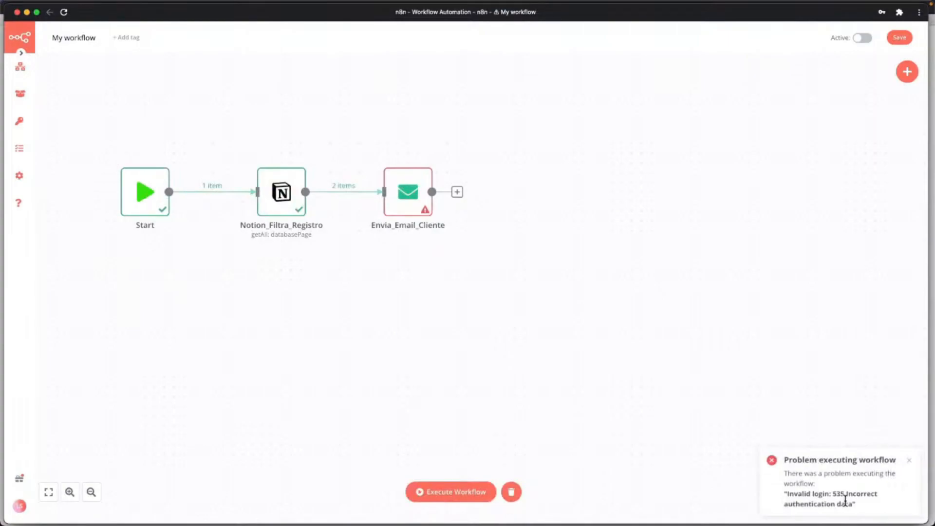
pyautogui.moveTo(420, 210)
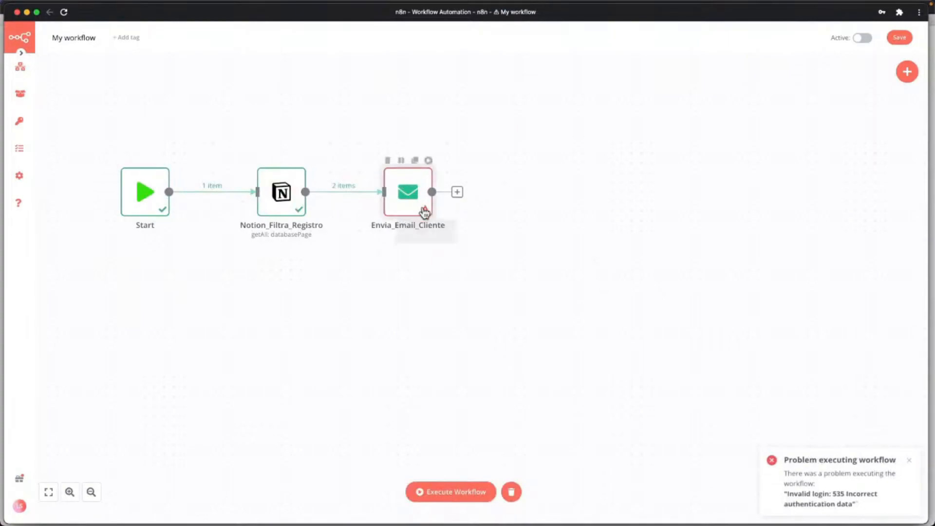
pyautogui.doubleClick(424, 212)
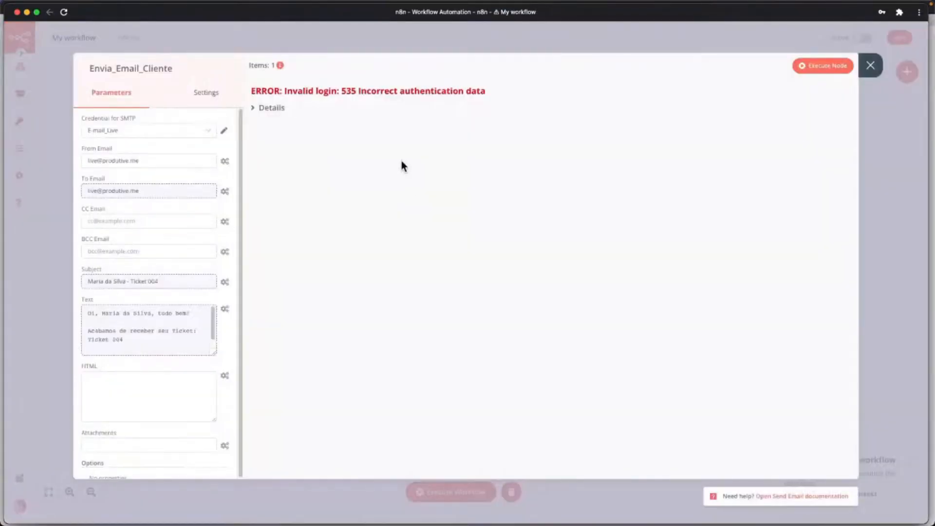
pyautogui.click(254, 109)
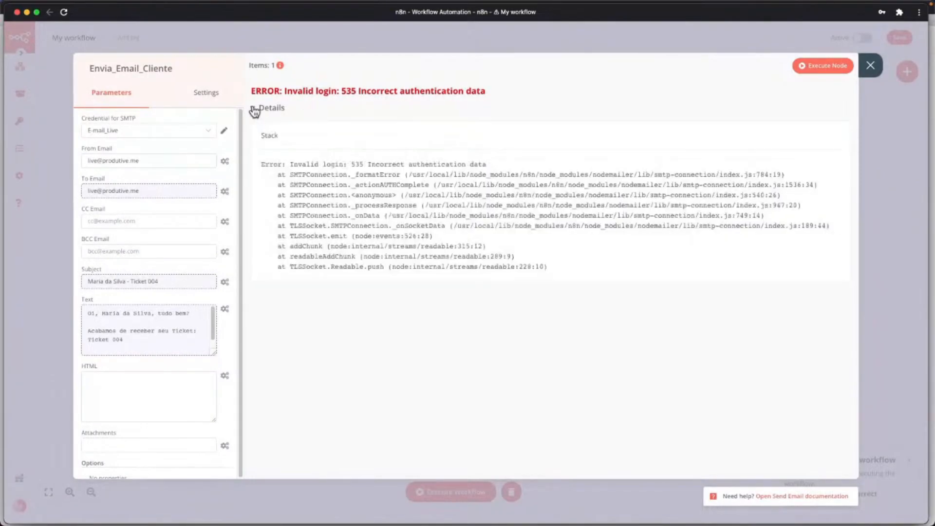
pyautogui.click(872, 68)
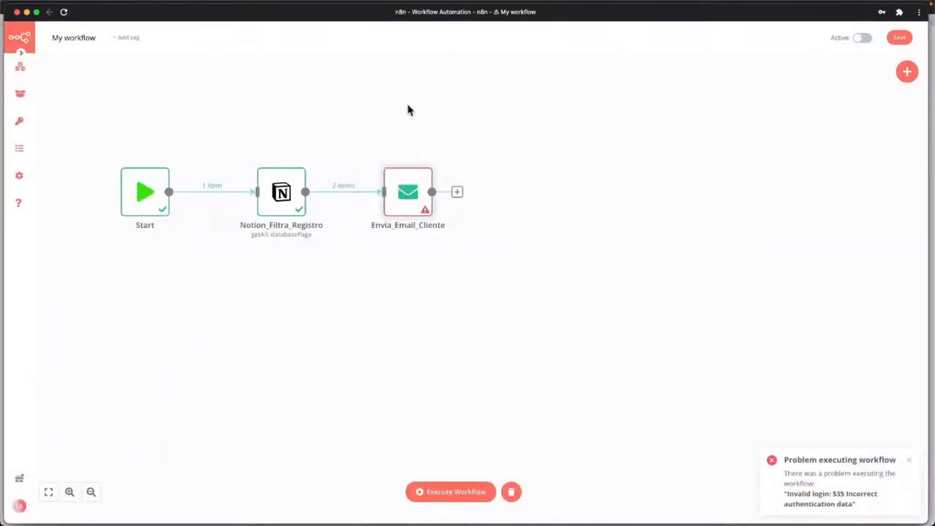
pyautogui.doubleClick(413, 190)
# Replace the password in the E-mail_Live SMTP credential.
pyautogui.click(144, 133)
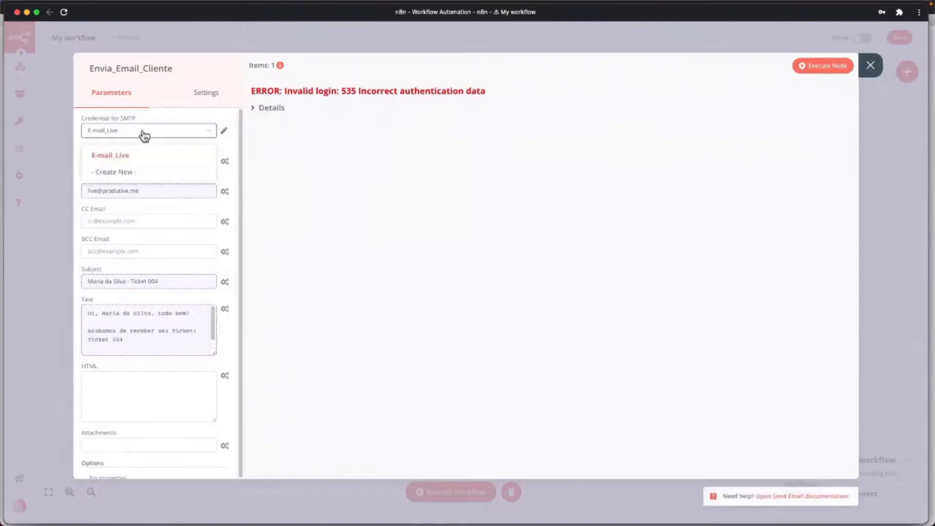
pyautogui.click(223, 131)
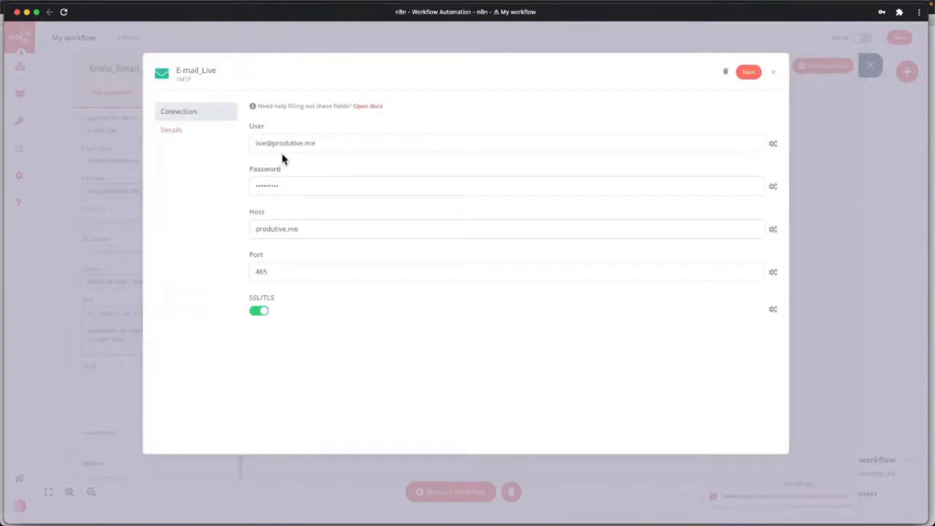
pyautogui.click(323, 144)
pyautogui.click(299, 186)
pyautogui.doubleClick(298, 187)
pyautogui.press('BackSpace')
pyautogui.press('super+v')
pyautogui.write('••')
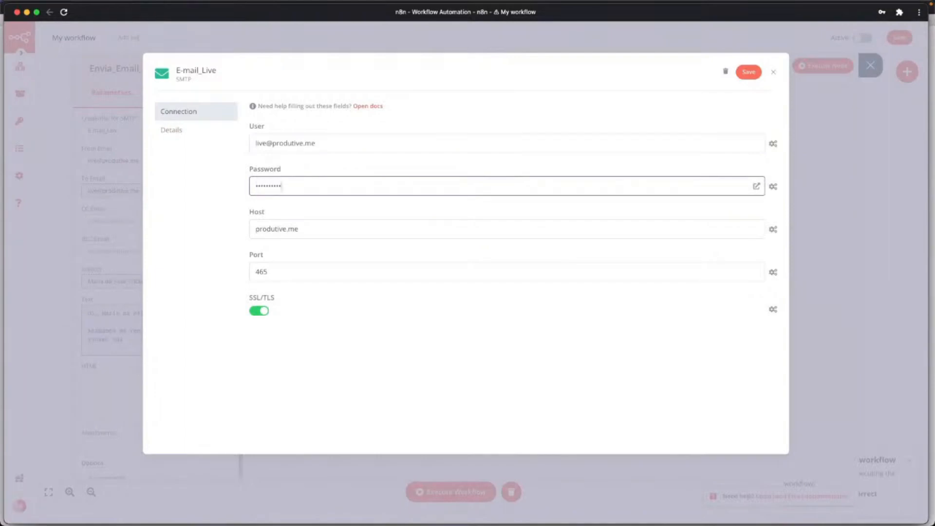
pyautogui.click(345, 232)
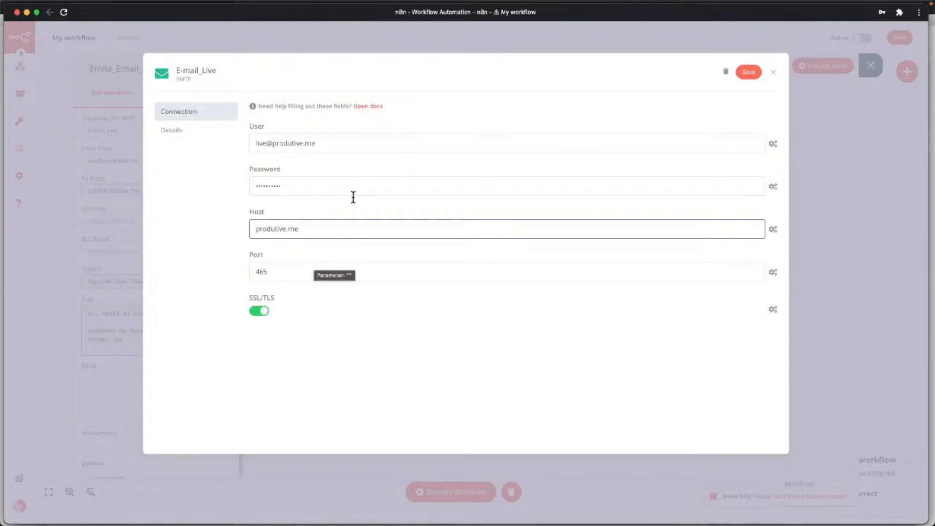
# Save the credential and rerun Envia_Email_Cliente, sending 2 emails with '250 OK'.
pyautogui.click(749, 74)
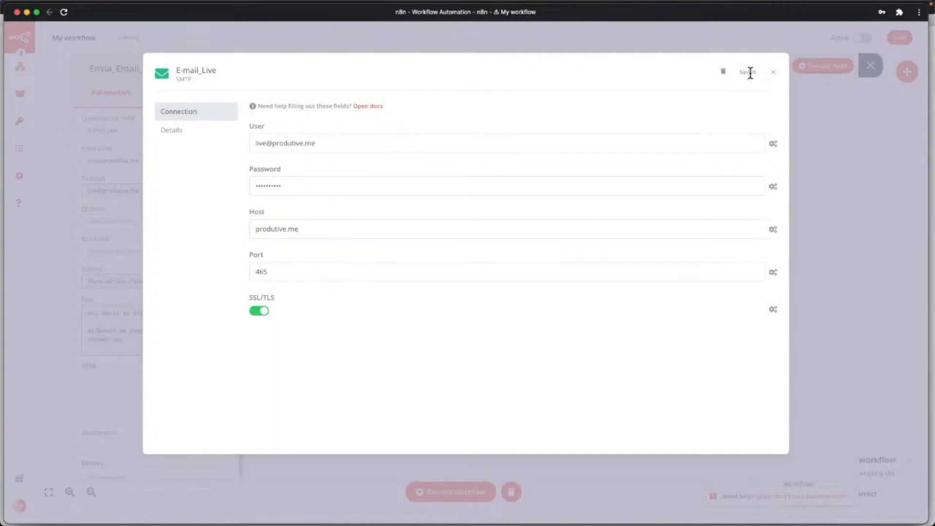
pyautogui.click(774, 72)
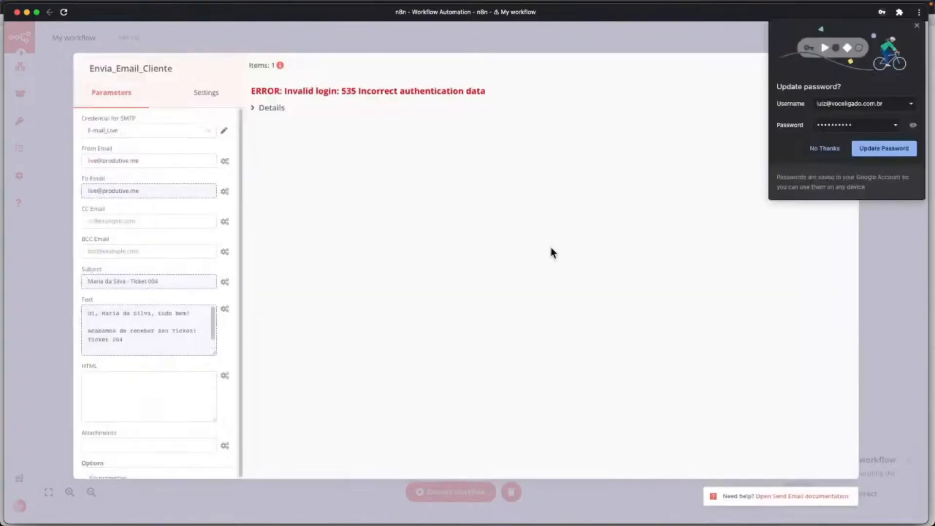
pyautogui.click(917, 26)
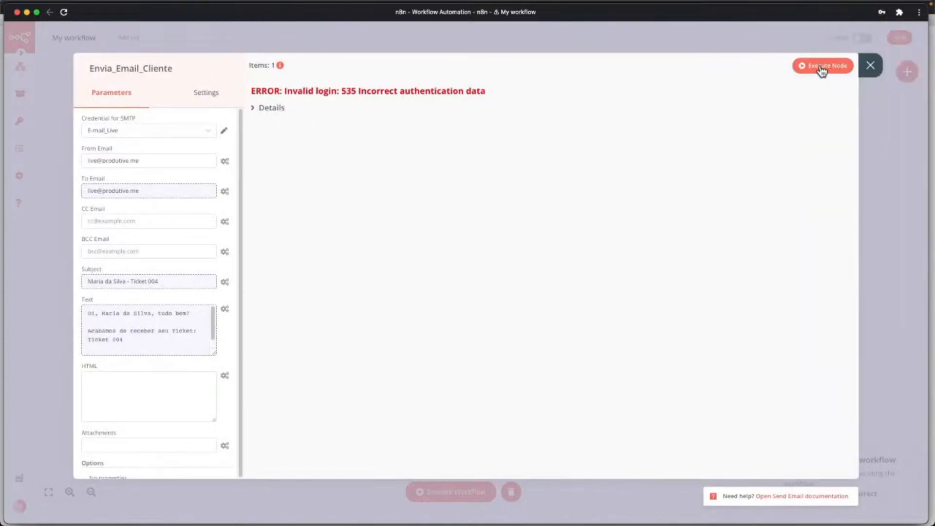
pyautogui.click(823, 67)
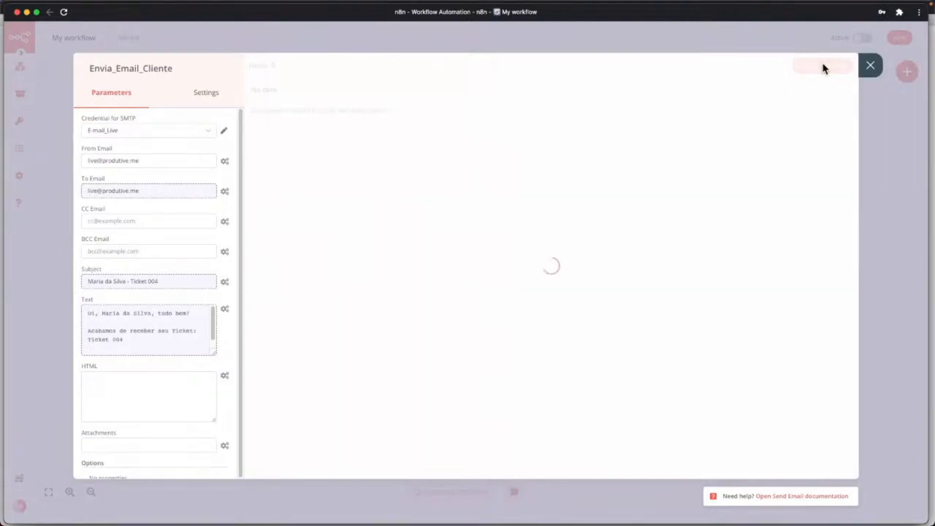
pyautogui.click(864, 72)
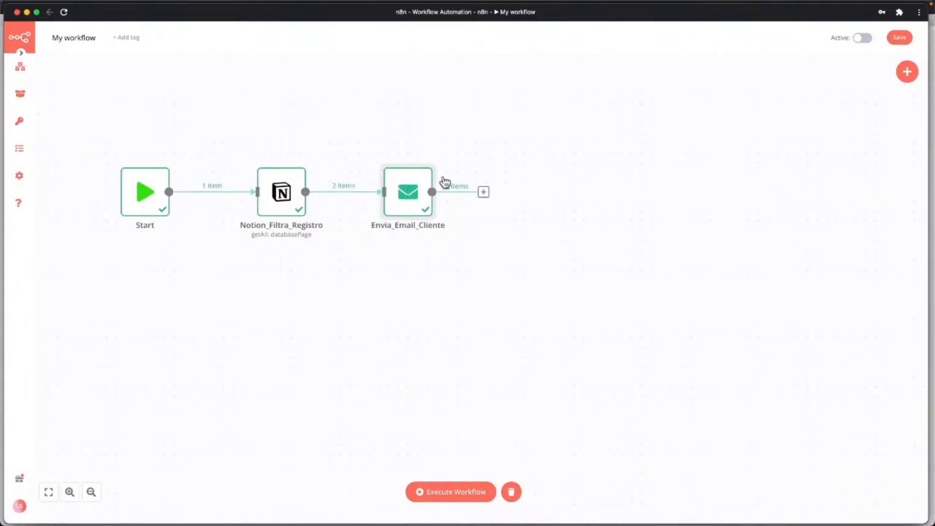
# Bring the Roundcube webmail window forward and resize it.
pyautogui.hotkey('ctrl', 'Up')
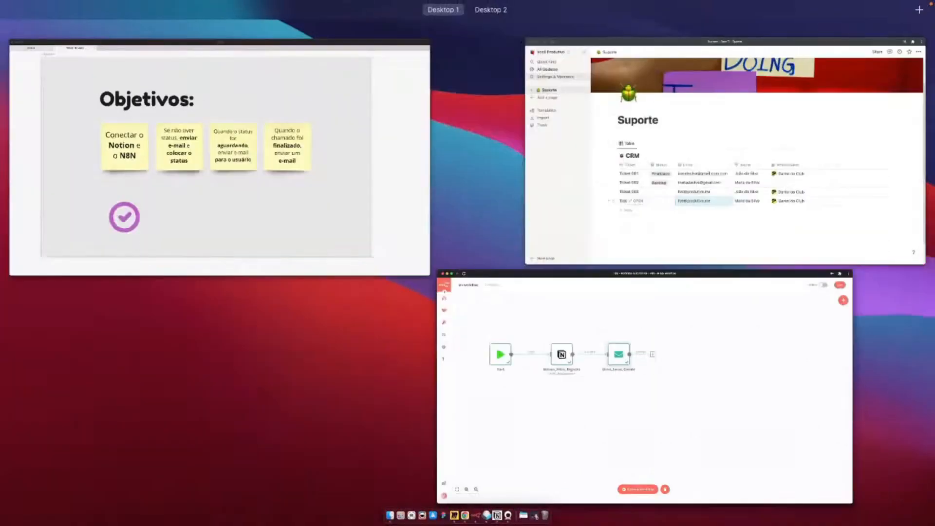
pyautogui.click(725, 151)
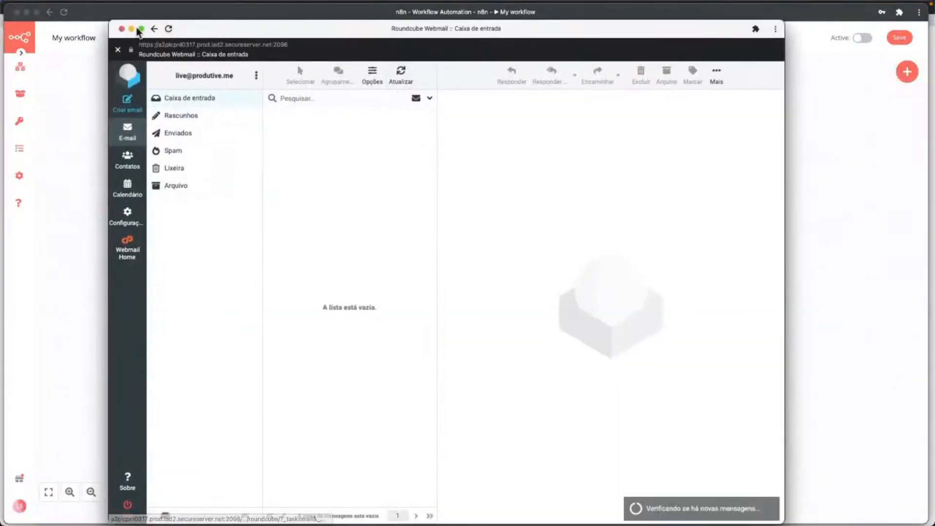
pyautogui.moveTo(110, 21); pyautogui.dragTo(116, 62)
pyautogui.moveTo(241, 69); pyautogui.dragTo(234, 51)
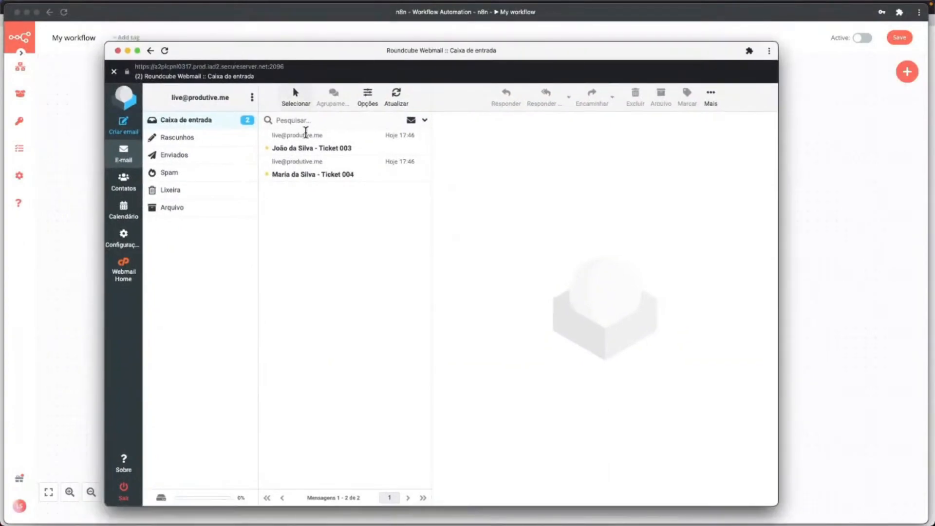
# Read the Ticket 003 and Ticket 004 confirmation emails, then move the mail window off screen.
pyautogui.click(335, 153)
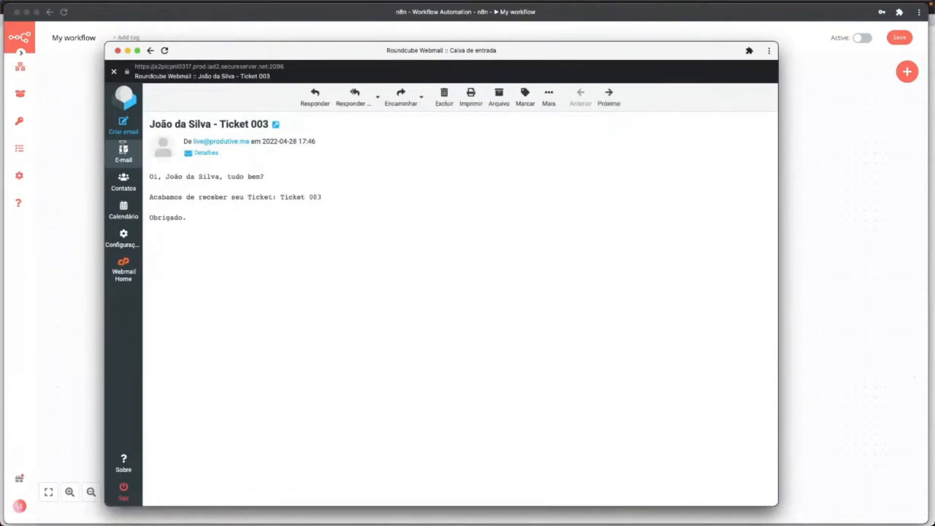
pyautogui.click(151, 50)
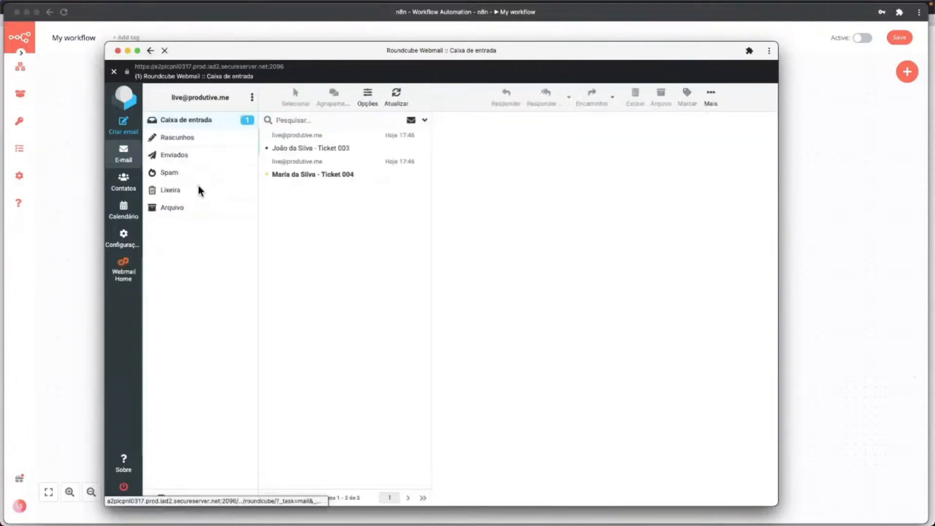
pyautogui.click(322, 175)
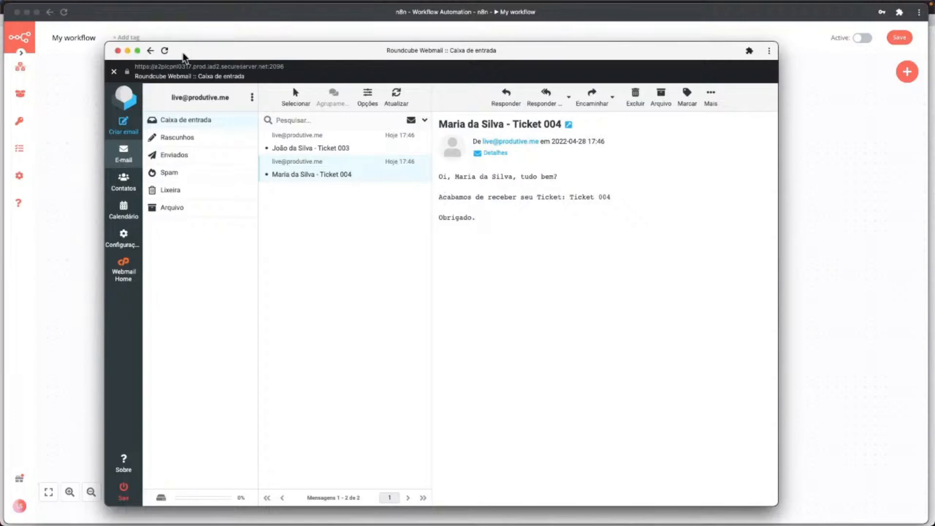
pyautogui.moveTo(185, 52); pyautogui.dragTo(934, 161)
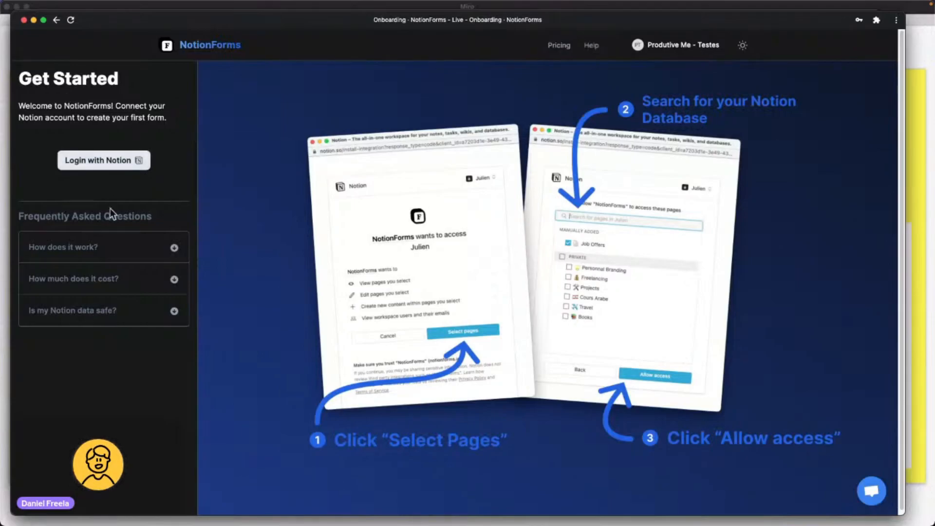
# Start Login with Notion from the NotionForms onboarding page.
pyautogui.click(90, 167)
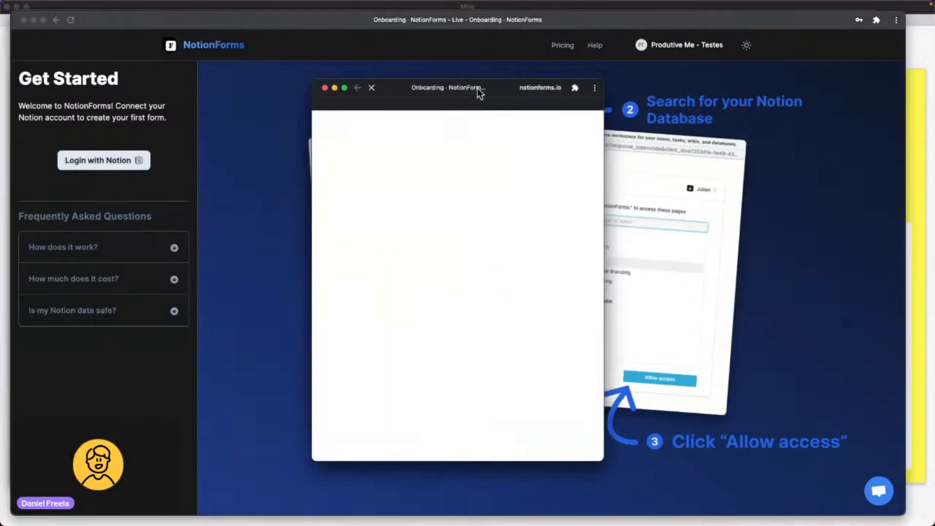
pyautogui.moveTo(477, 93); pyautogui.dragTo(483, 101)
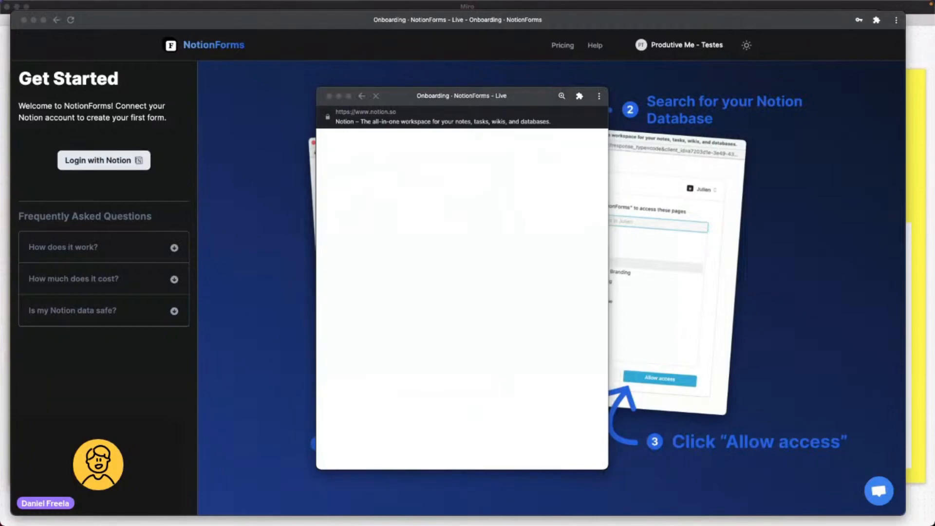
pyautogui.click(436, 212)
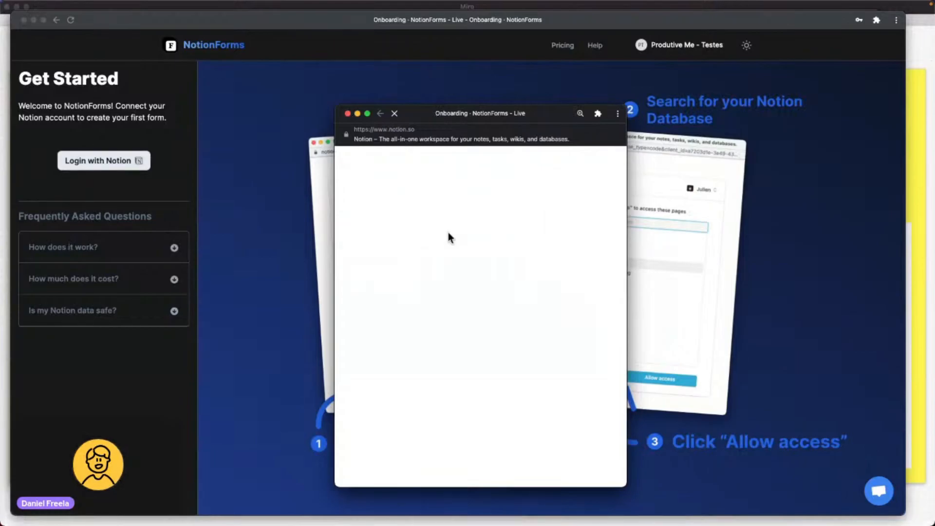
pyautogui.click(154, 155)
pyautogui.click(101, 168)
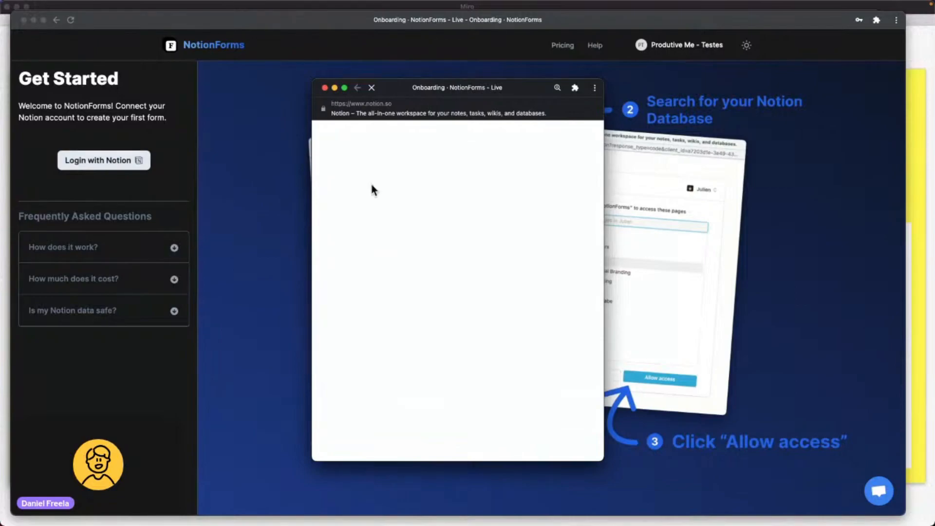
# Choose the Você Produtivo workspace and proceed to selecting pages.
pyautogui.moveTo(437, 86); pyautogui.dragTo(454, 103)
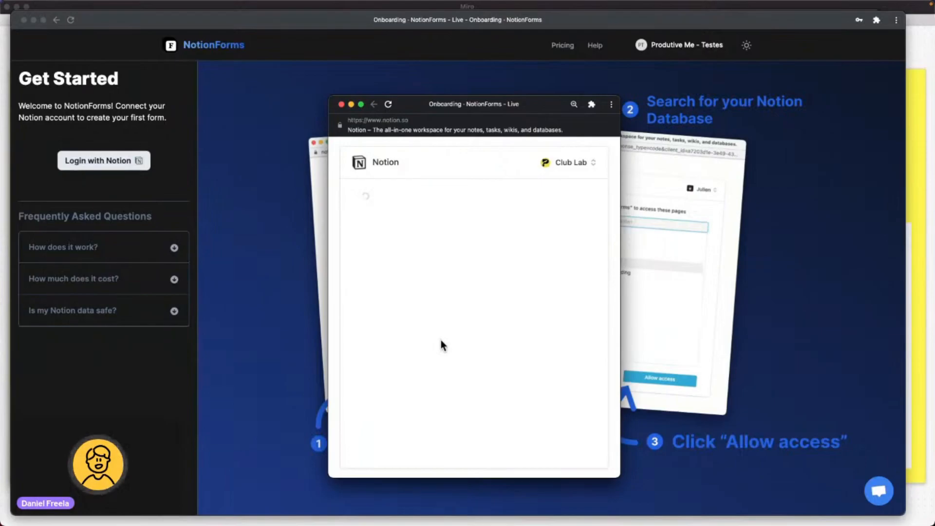
pyautogui.click(581, 163)
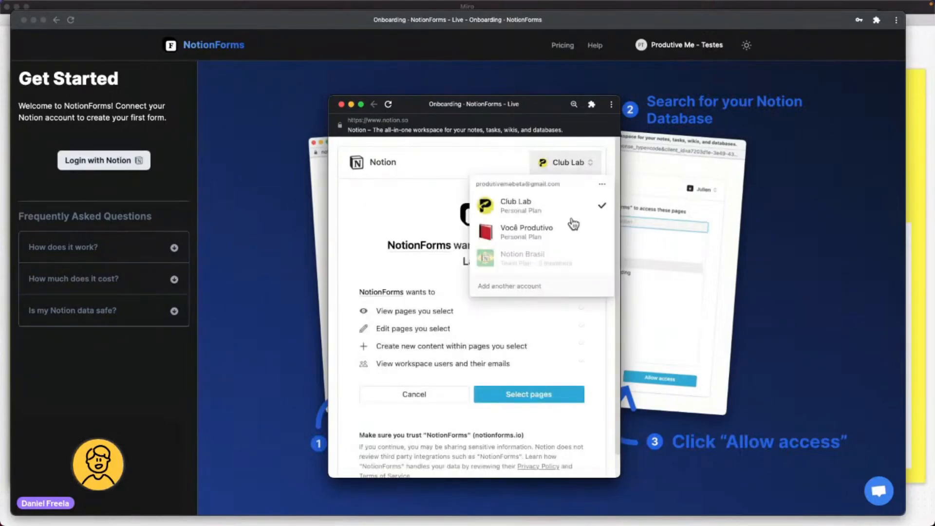
pyautogui.click(530, 235)
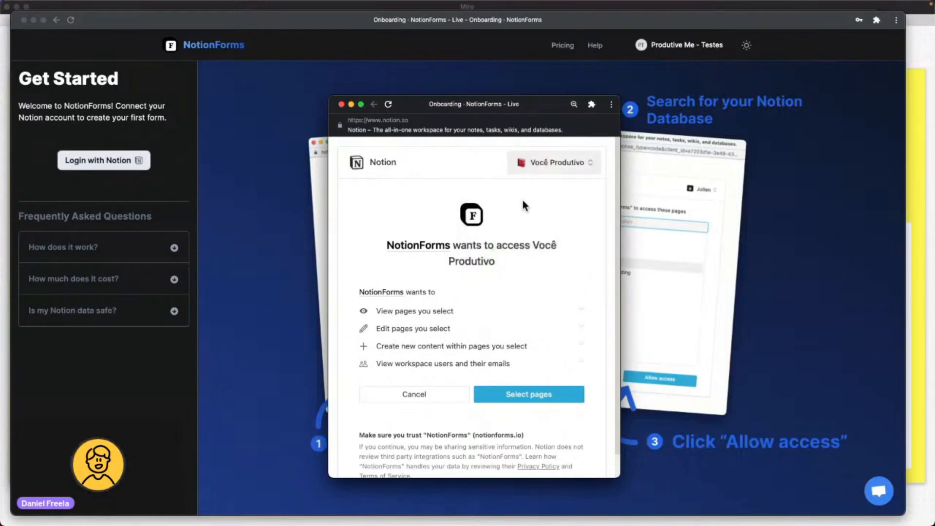
pyautogui.click(517, 398)
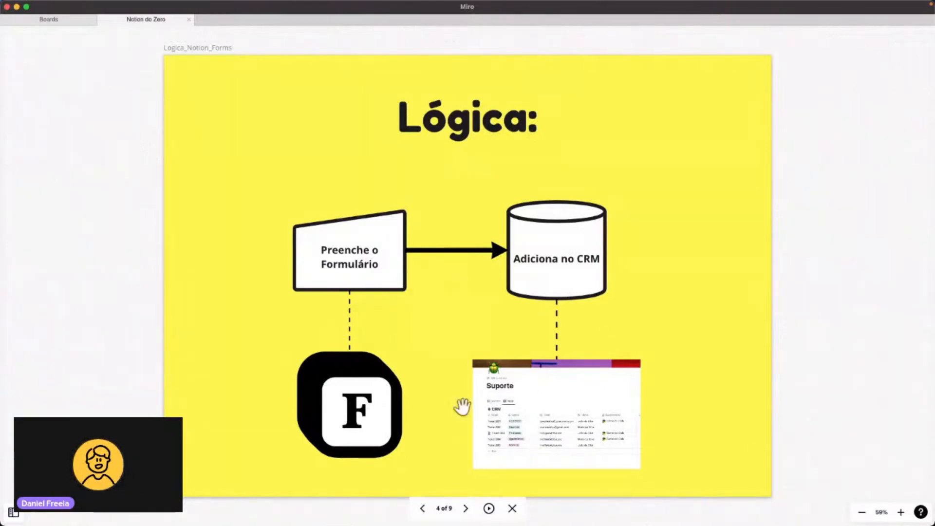
# Show all open windows alongside Miro's Lógica slide.
pyautogui.hotkey('ctrl', 'Up')
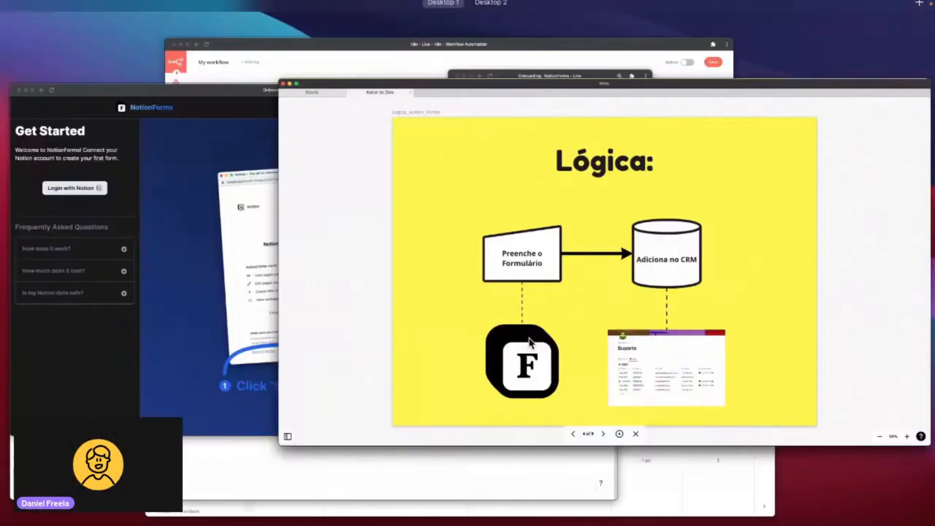
# Return to the Notion access popup and allow NotionForms access to the Suporte page.
pyautogui.click(303, 281)
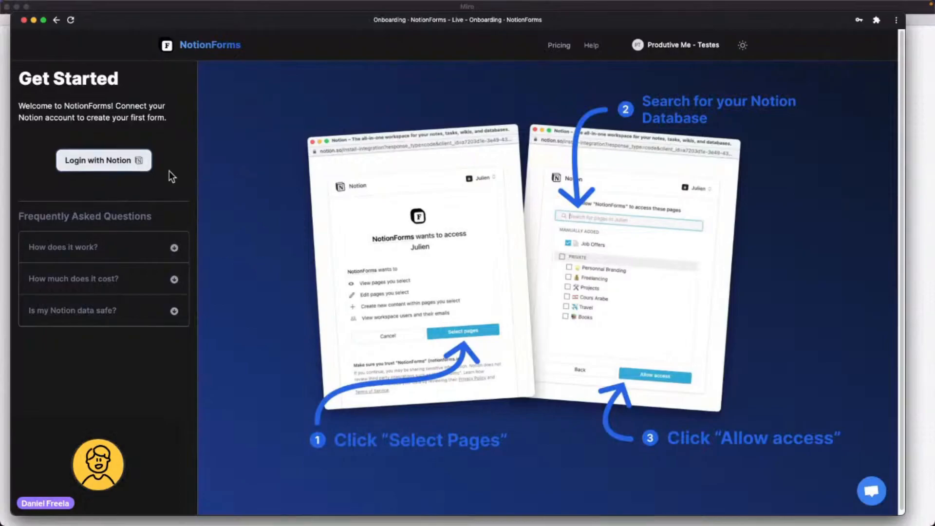
pyautogui.hotkey('ctrl', 'Up')
pyautogui.click(652, 87)
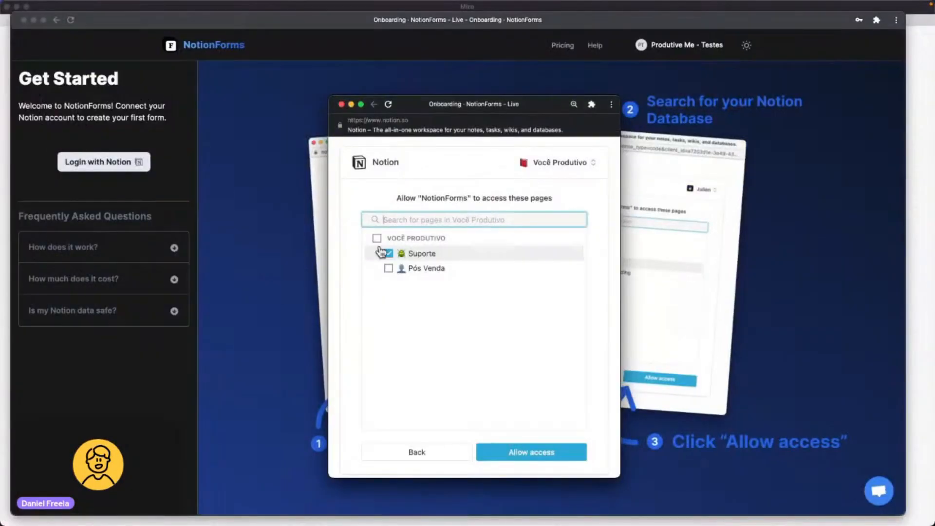
pyautogui.click(548, 456)
pyautogui.click(511, 461)
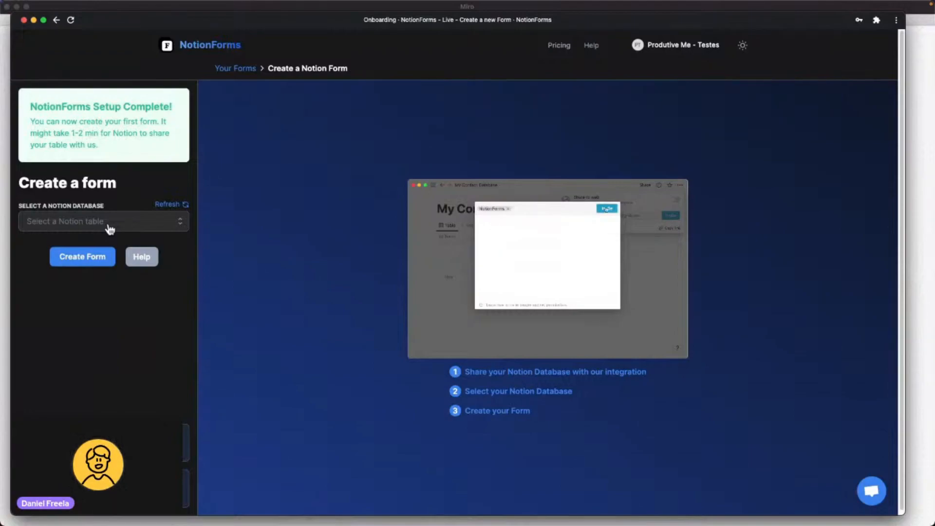
# Base the new NotionForms form on the CRM database, then bring up Notion's Suporte page.
pyautogui.click(109, 227)
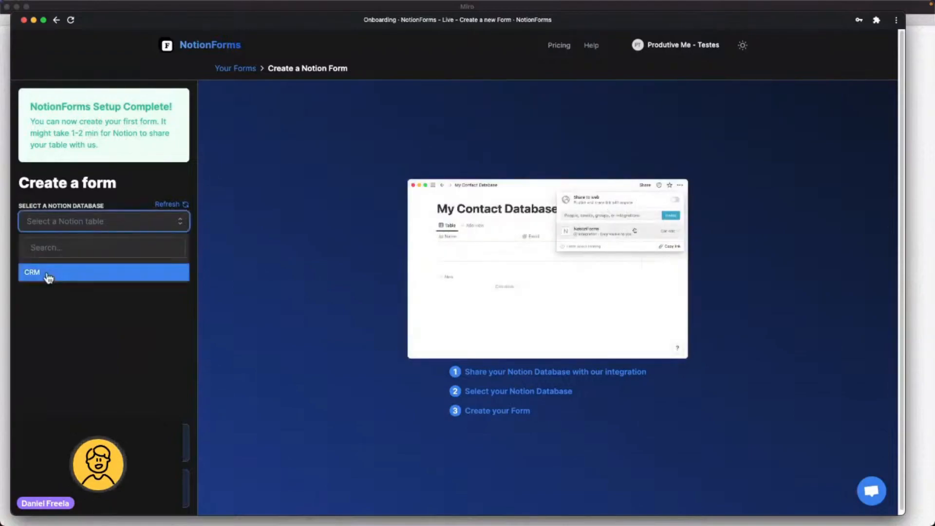
pyautogui.click(35, 276)
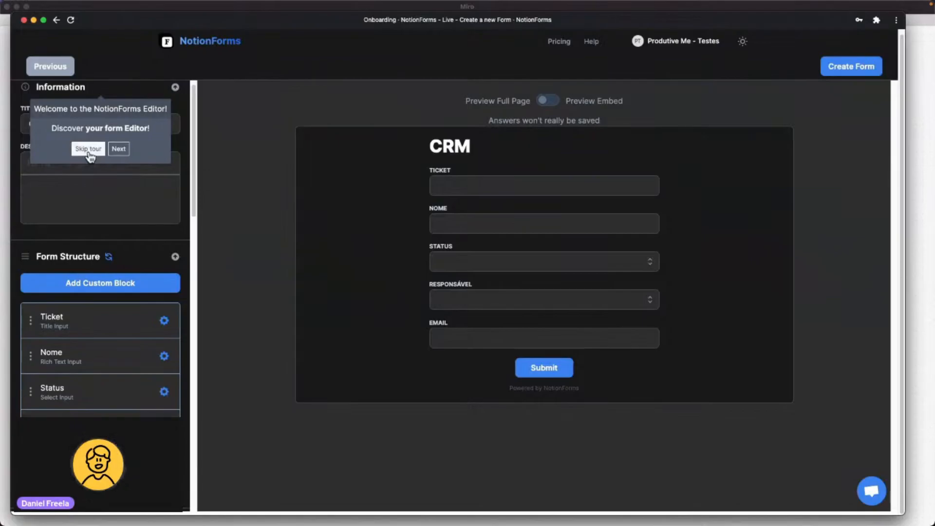
pyautogui.hotkey('ctrl', 'Up')
pyautogui.click(445, 432)
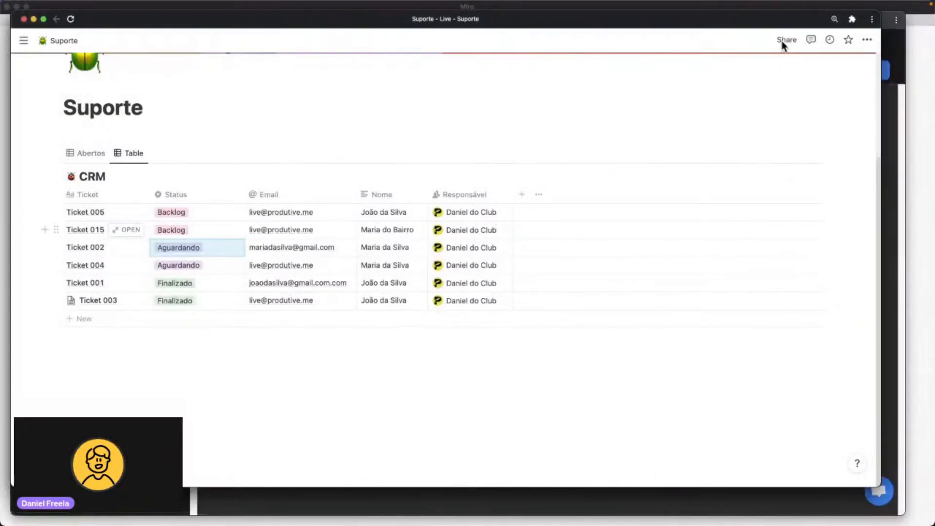
# Verify in Suporte's Share settings that the NotionForms integration keeps Can edit access.
pyautogui.click(785, 41)
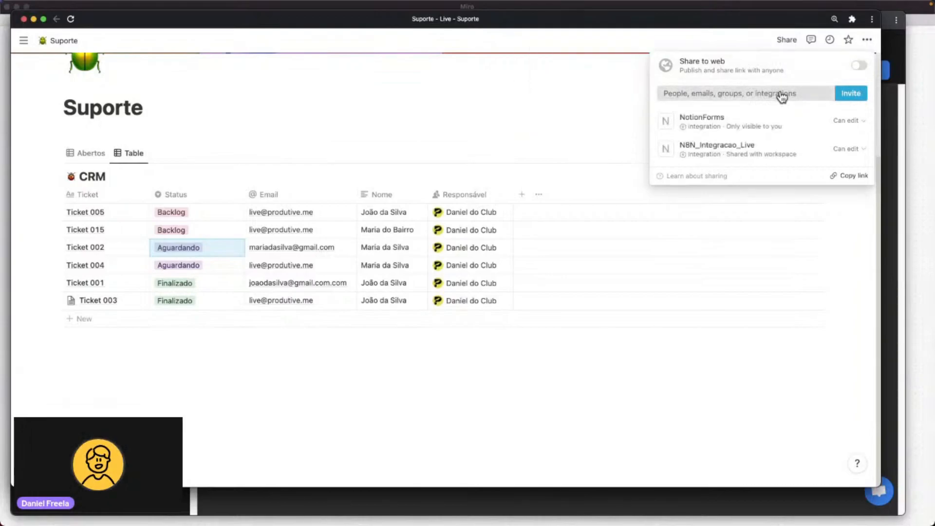
pyautogui.click(776, 92)
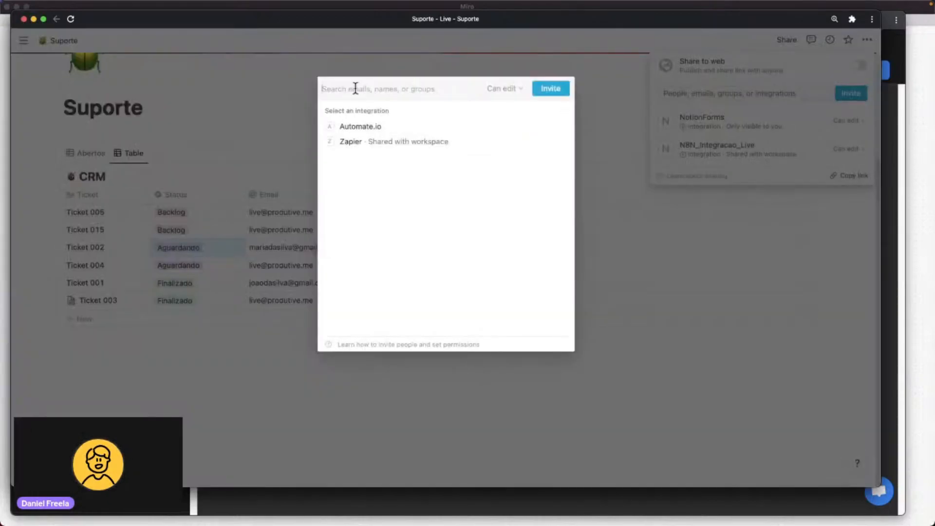
pyautogui.write('notion')
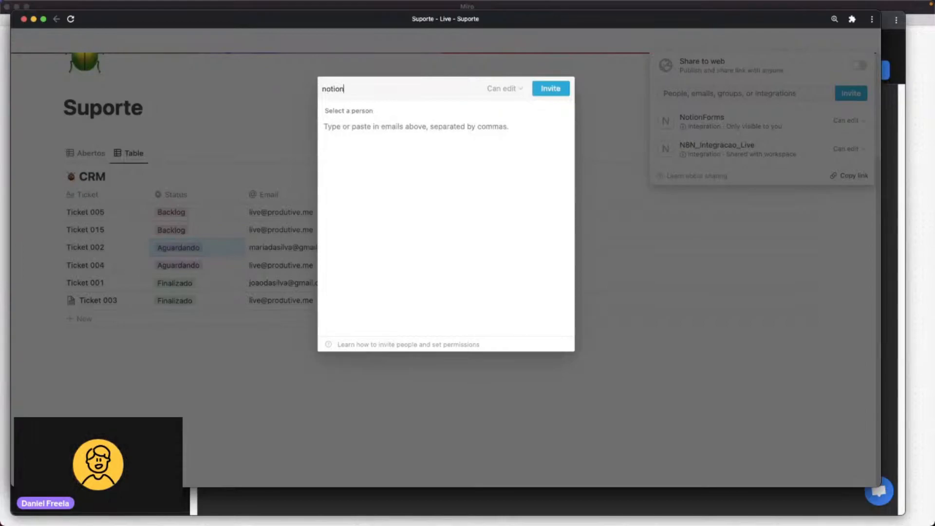
pyautogui.press('Escape')
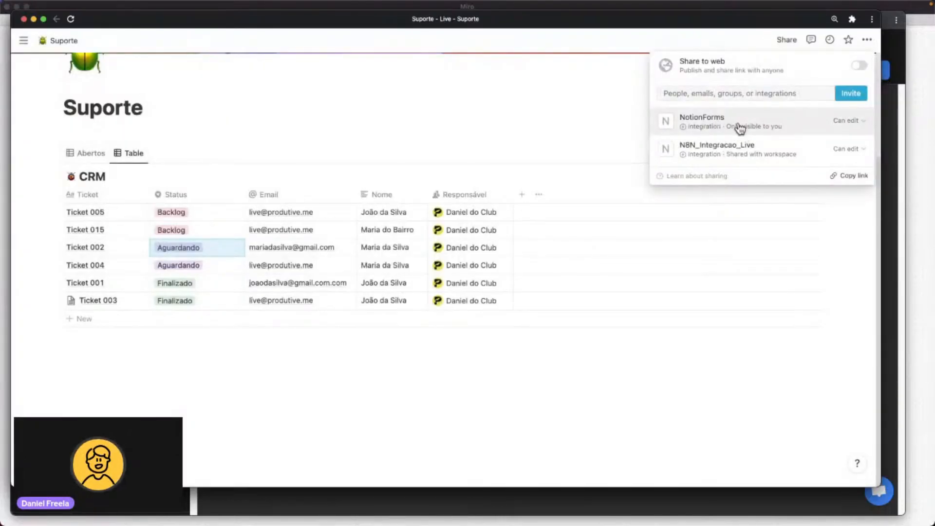
pyautogui.click(846, 123)
pyautogui.click(407, 108)
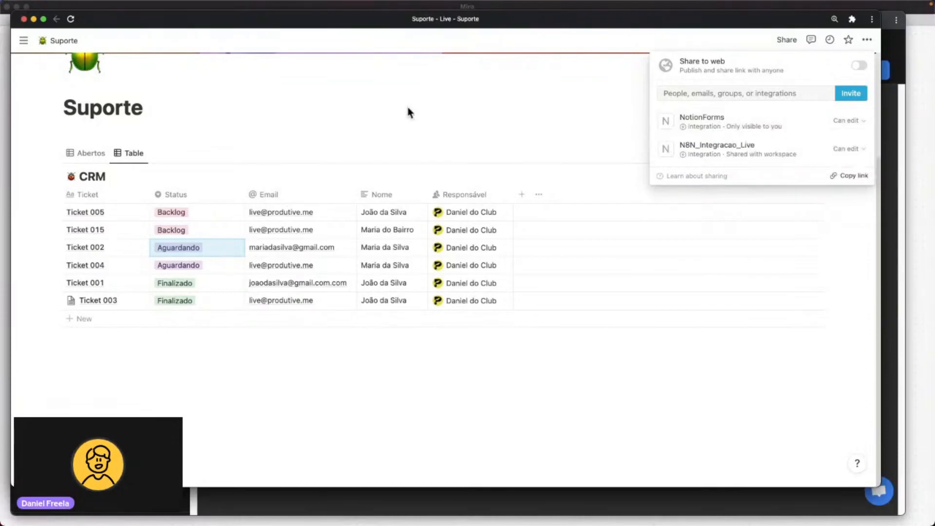
pyautogui.hotkey('ctrl', 'Up')
pyautogui.click(153, 306)
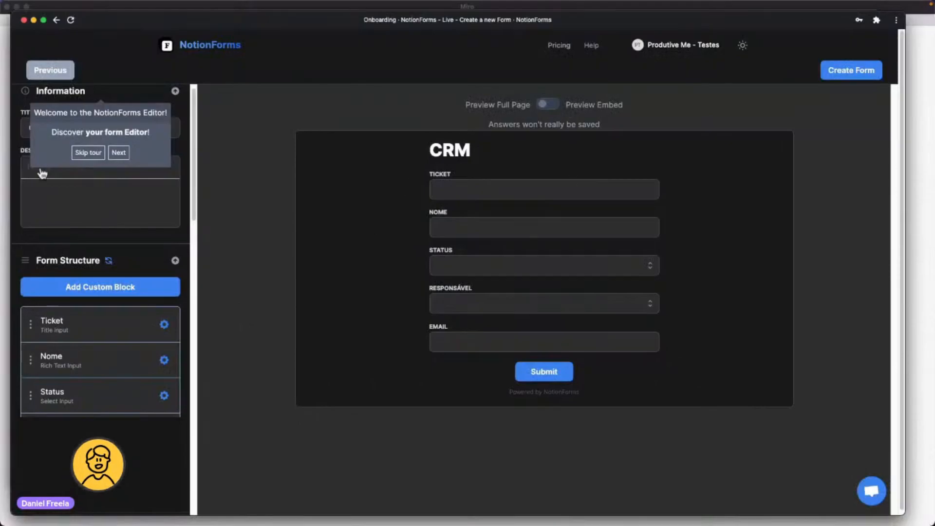
# Skip the editor tour and try the Ticket, Status and Responsável fields in the form preview.
pyautogui.click(119, 153)
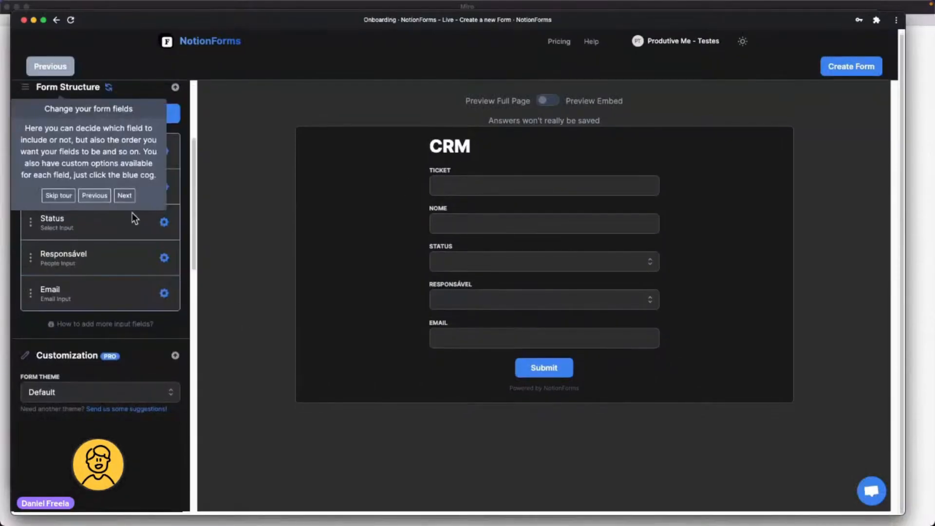
pyautogui.click(57, 196)
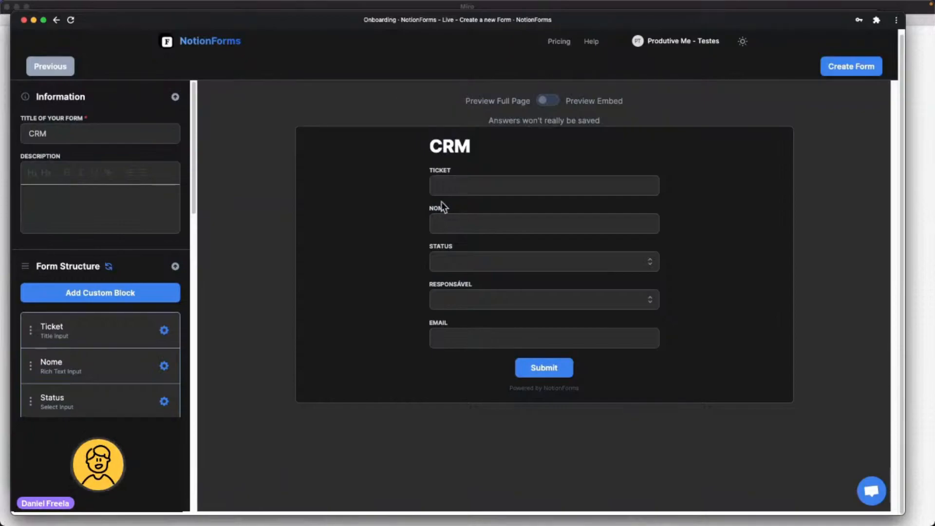
pyautogui.click(472, 182)
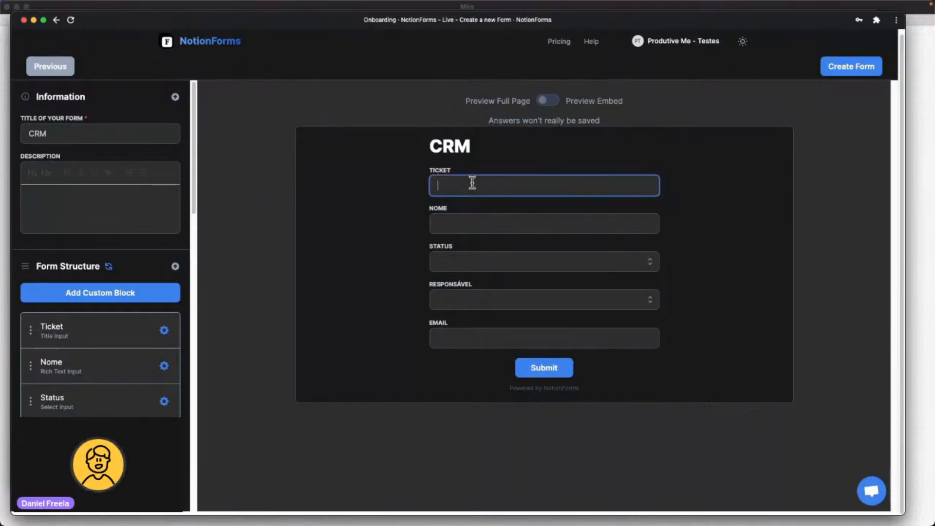
pyautogui.click(486, 273)
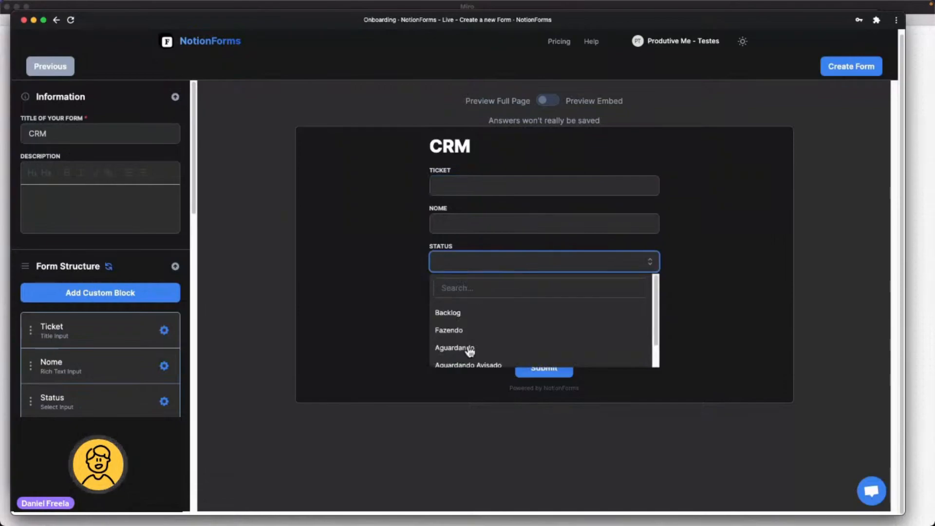
pyautogui.click(650, 263)
pyautogui.click(547, 302)
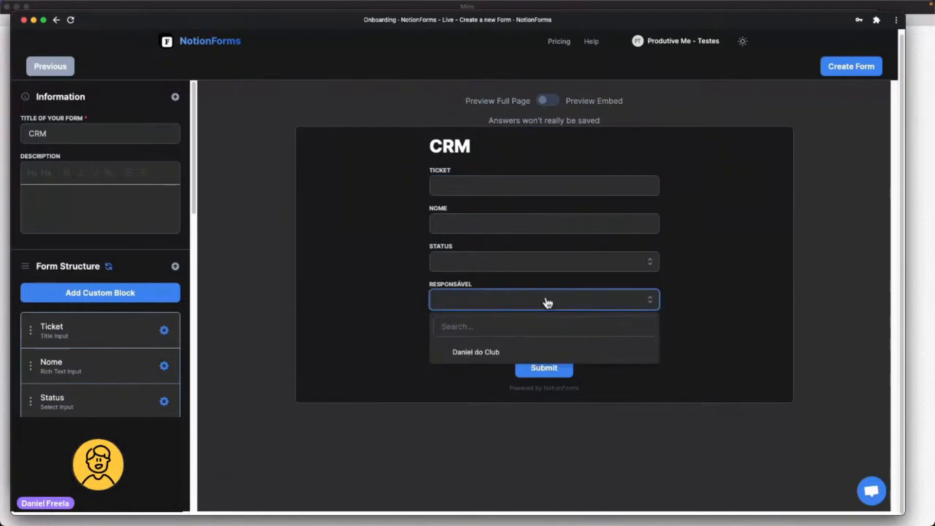
pyautogui.click(703, 284)
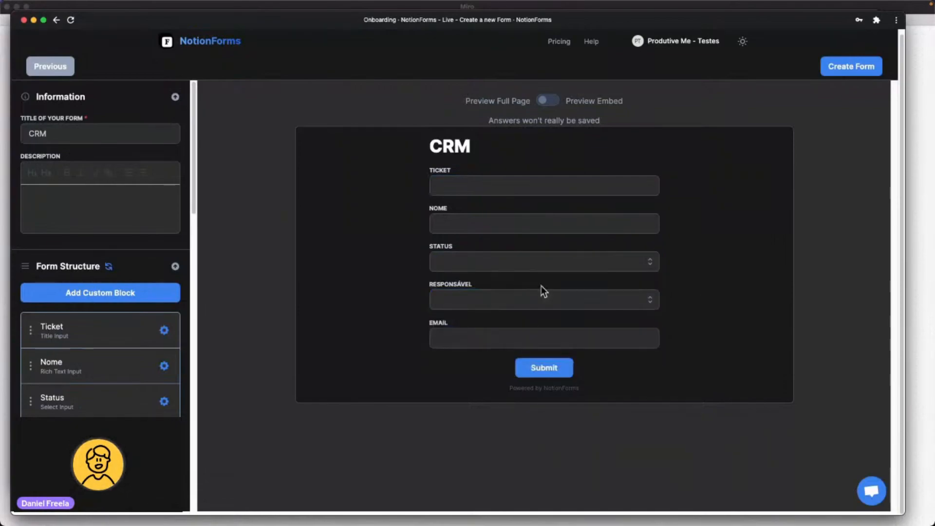
pyautogui.click(608, 300)
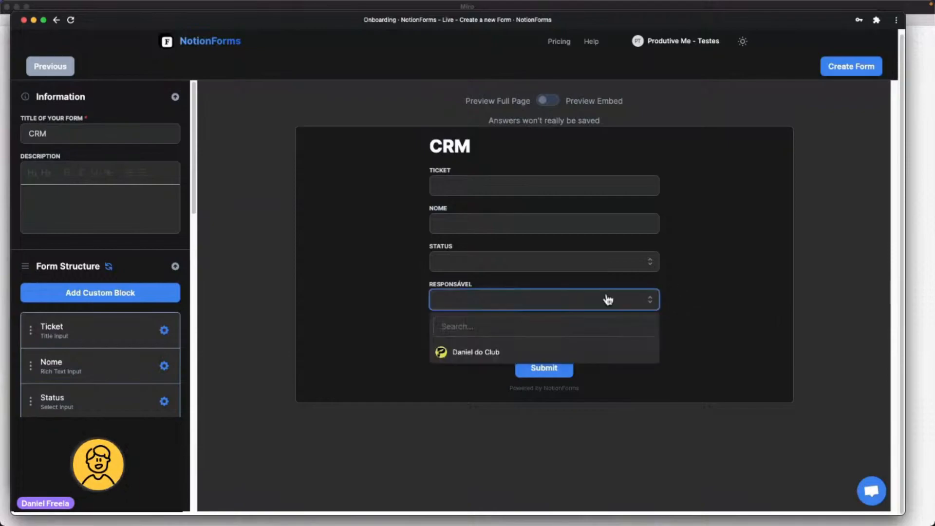
pyautogui.click(674, 285)
pyautogui.scroll(-1, 91, 151)
pyautogui.scroll(1, 92, 156)
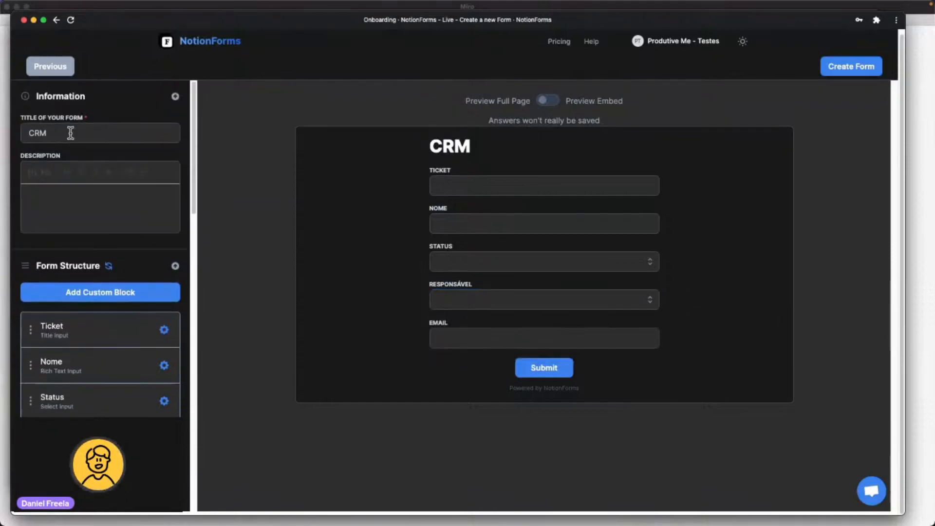
# Retitle the form from CRM to 'Abra um Chamado:'.
pyautogui.click(76, 134)
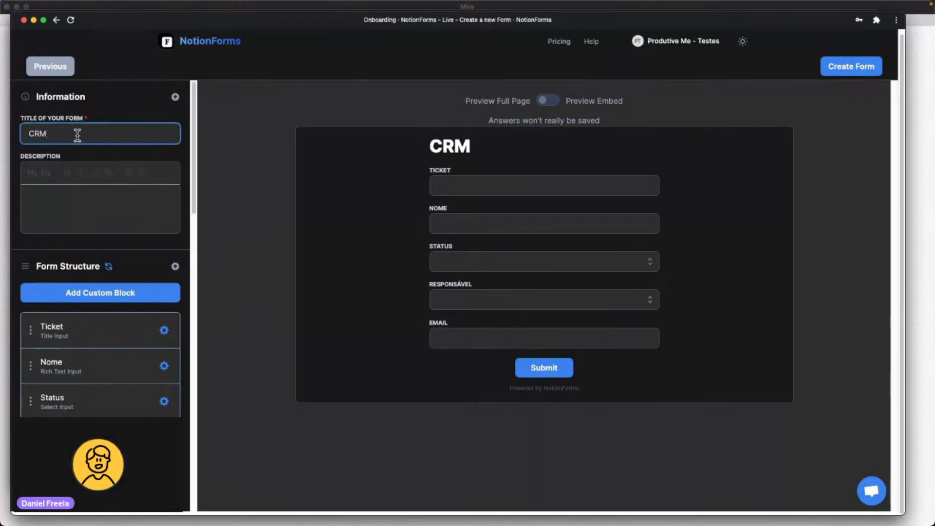
pyautogui.press('BackSpace')
pyautogui.press('BackSpace')
pyautogui.press('BackSpace')
pyautogui.write('Abra')
pyautogui.press('BackSpace')
pyautogui.write('a um a')
pyautogui.press('BackSpace')
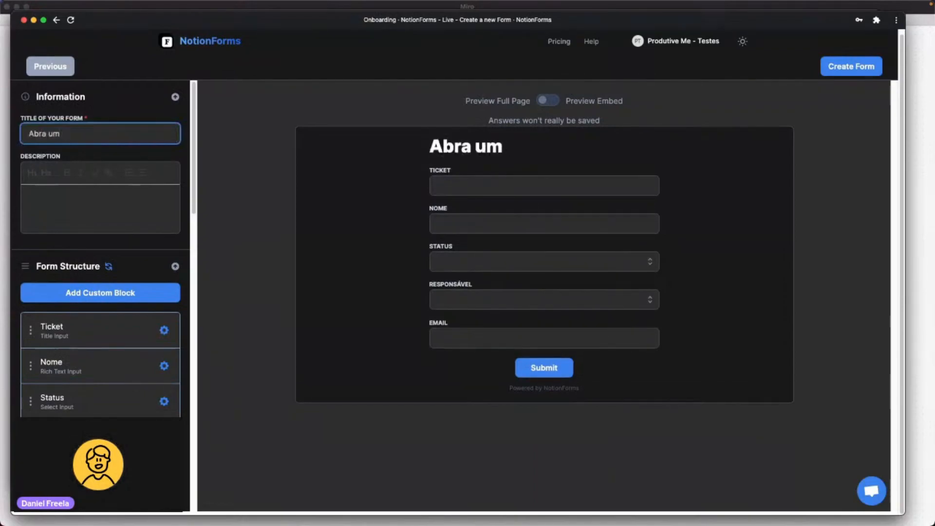
pyautogui.write('Chamado.')
pyautogui.press('BackSpace')
pyautogui.write(':')
# Add the description 'Preencha o formulário para abrir um chamado.' below the title.
pyautogui.click(159, 215)
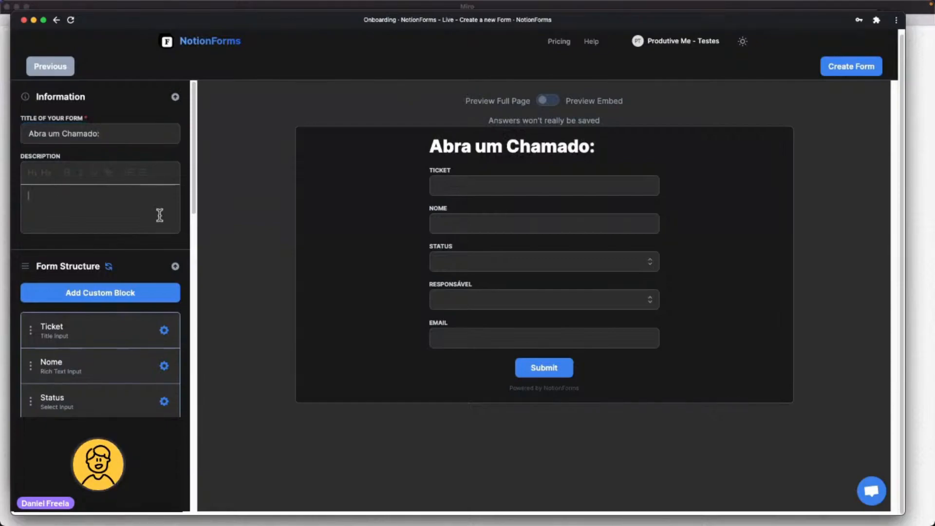
pyautogui.write('Preencha o formulário para abrir um chamado.')
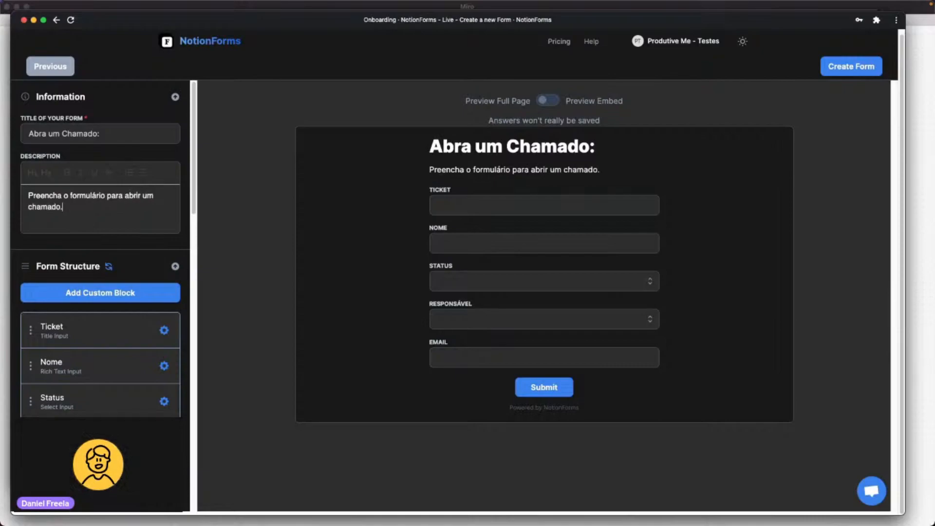
pyautogui.scroll(-3, 169, 230)
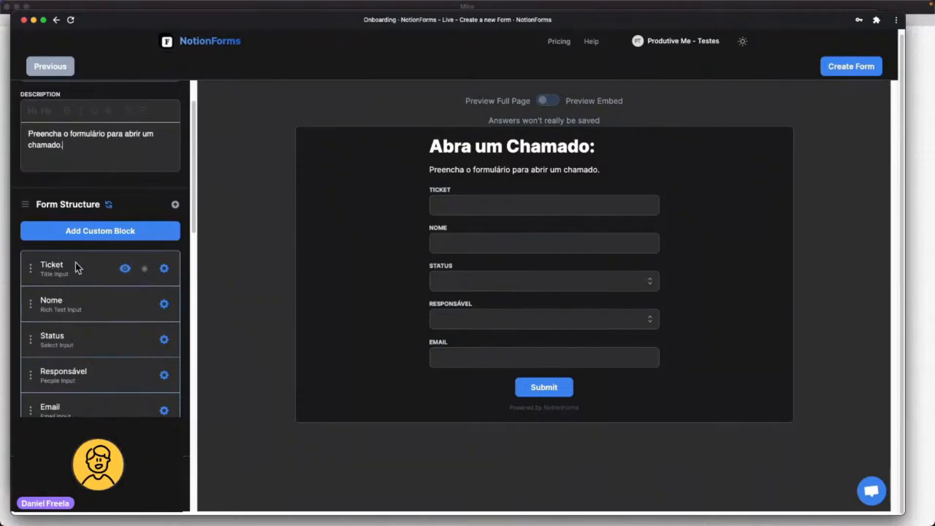
# Hide the Ticket, Status and Responsável blocks in Form Structure, leaving only Nome and Email.
pyautogui.click(164, 269)
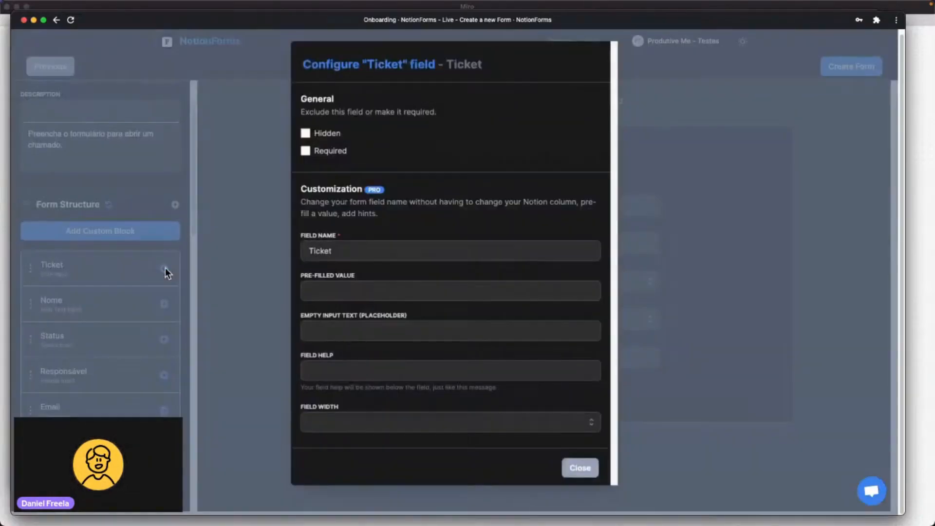
pyautogui.click(124, 240)
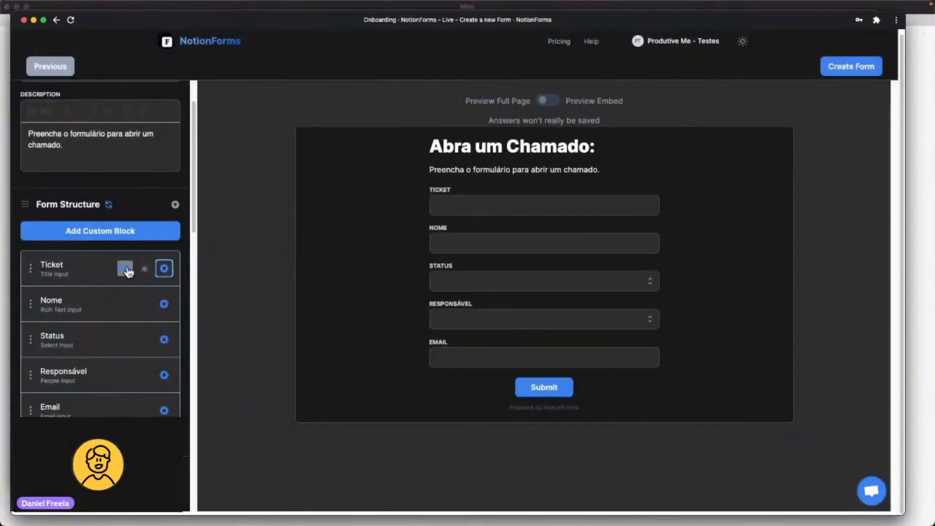
pyautogui.click(126, 269)
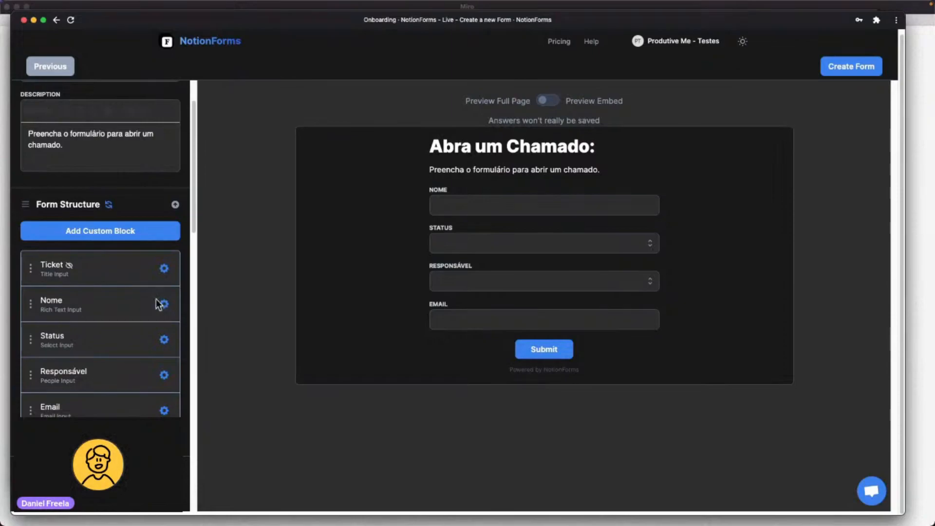
pyautogui.moveTo(138, 341)
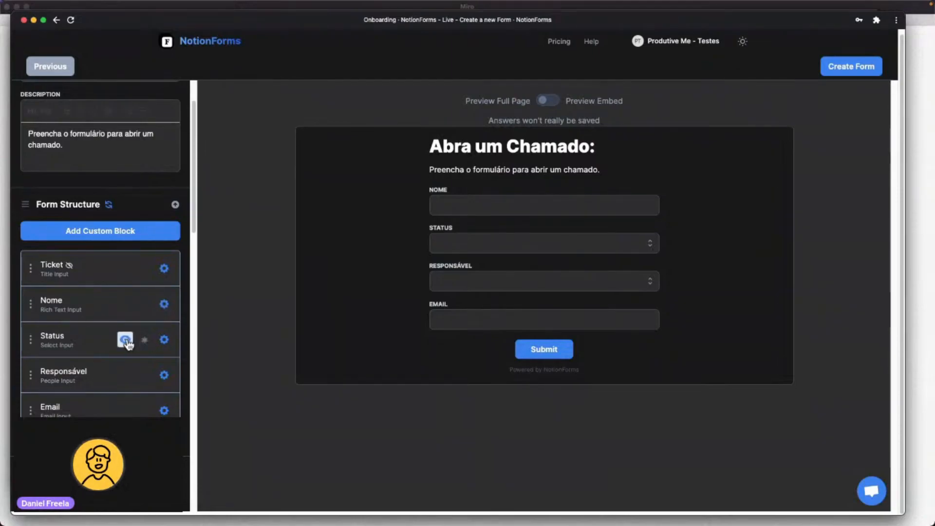
pyautogui.click(126, 340)
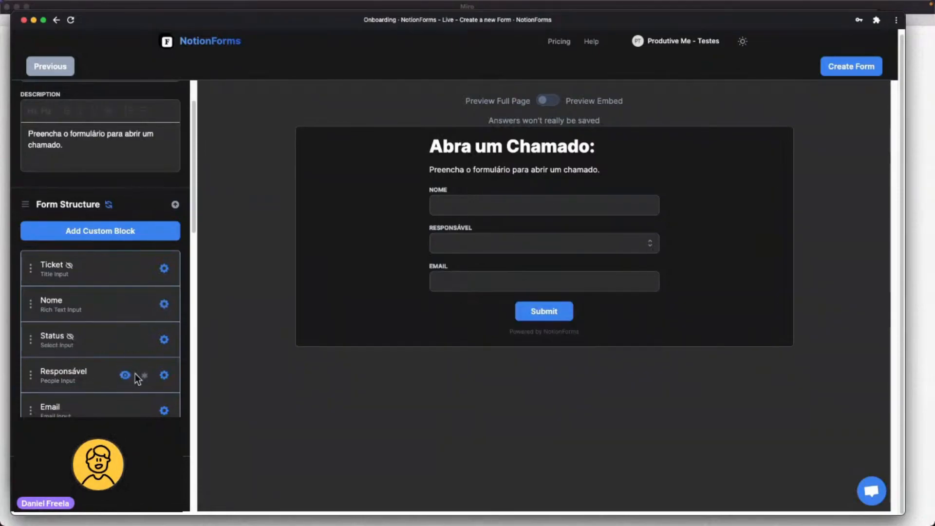
pyautogui.click(125, 375)
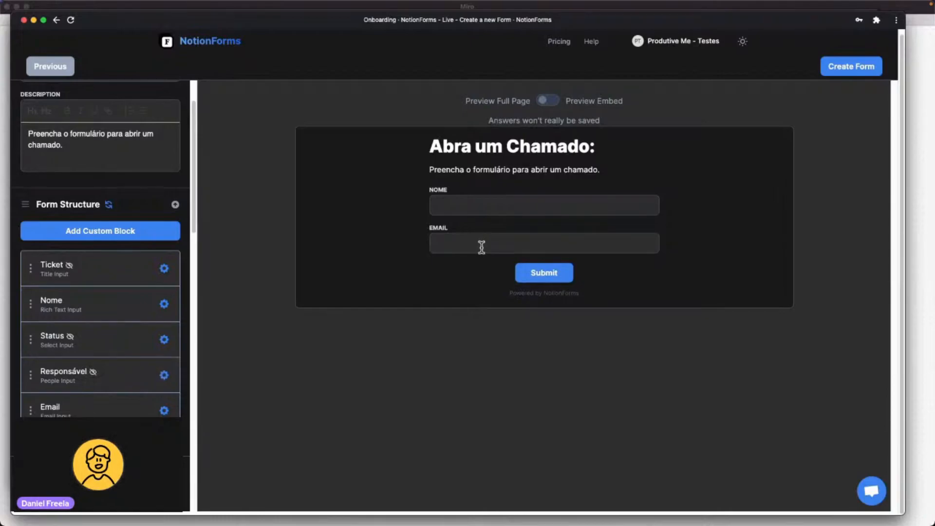
pyautogui.hotkey('ctrl', 'Up')
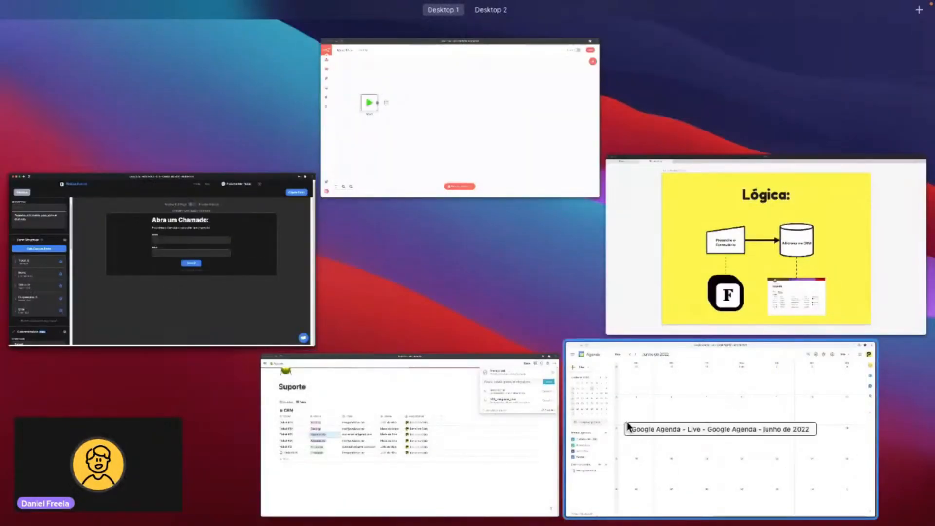
# Add a 'Descrição' text column to Notion's CRM table and drag it beside Ticket.
pyautogui.click(466, 422)
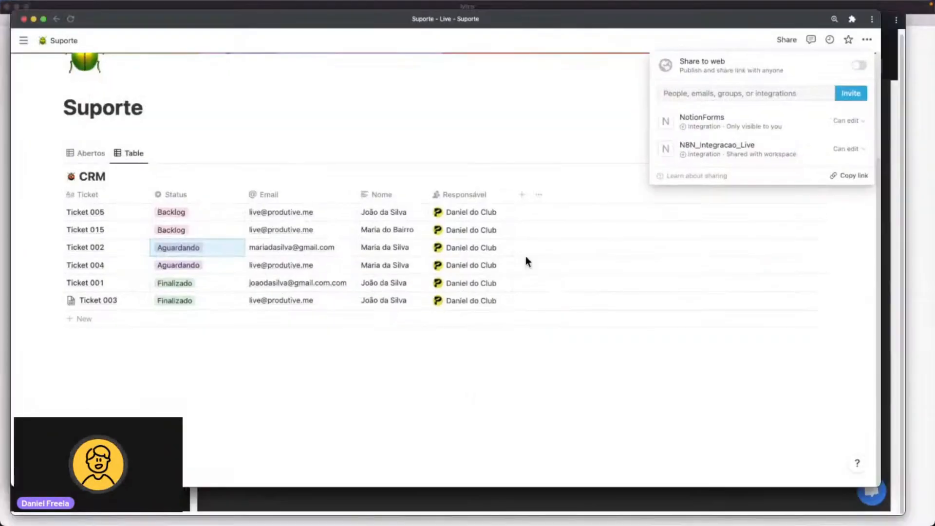
pyautogui.click(521, 197)
pyautogui.click(522, 198)
pyautogui.write('Descrição')
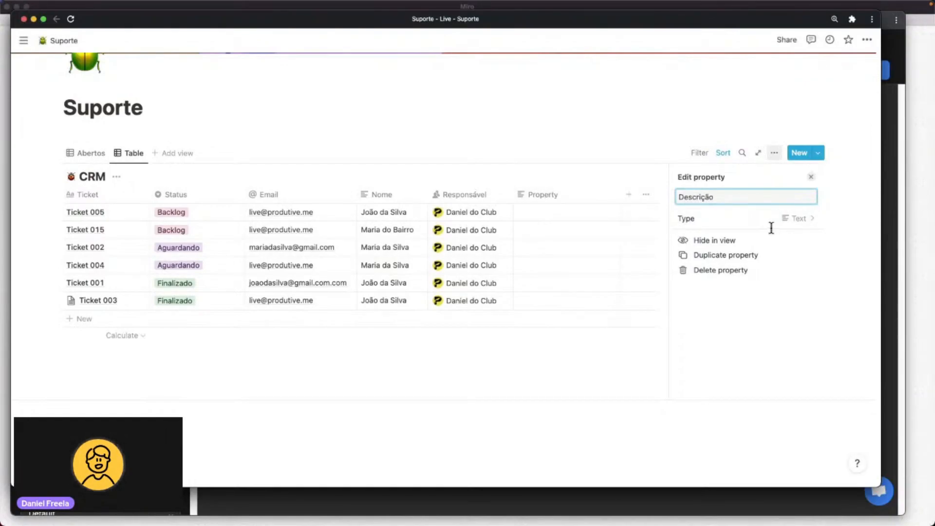
pyautogui.click(604, 145)
pyautogui.moveTo(563, 194); pyautogui.dragTo(176, 201)
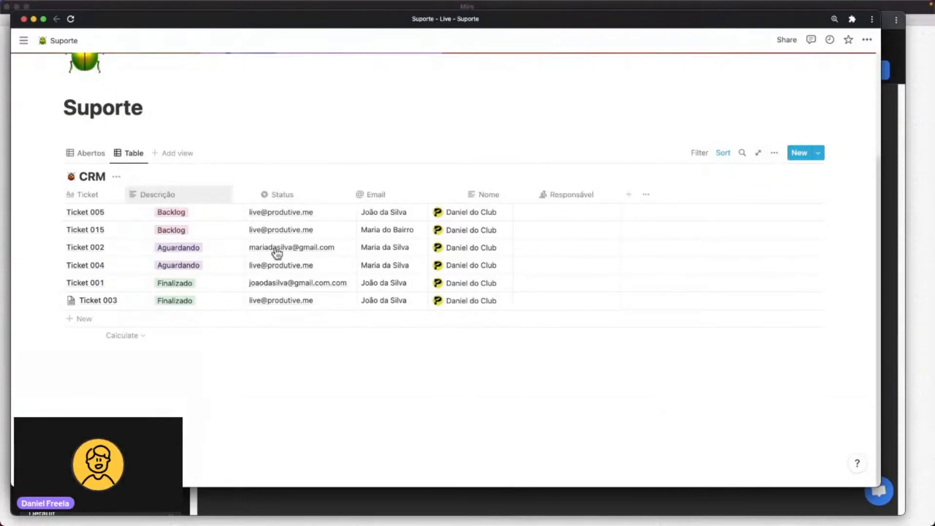
pyautogui.hotkey('ctrl', 'Up')
pyautogui.click(242, 256)
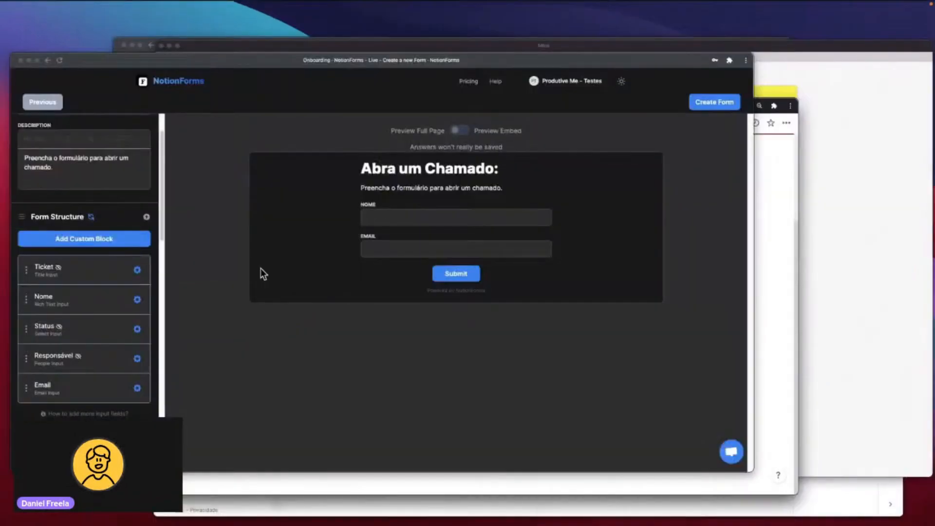
# Re-sync Form Structure with Notion, re-hide Ticket, Status and Responsável, then reload the builder.
pyautogui.click(108, 209)
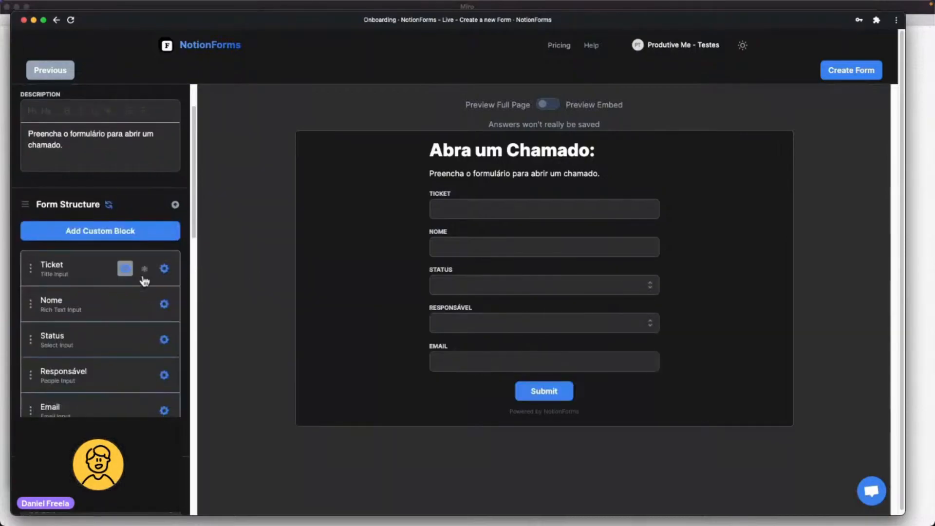
pyautogui.click(125, 269)
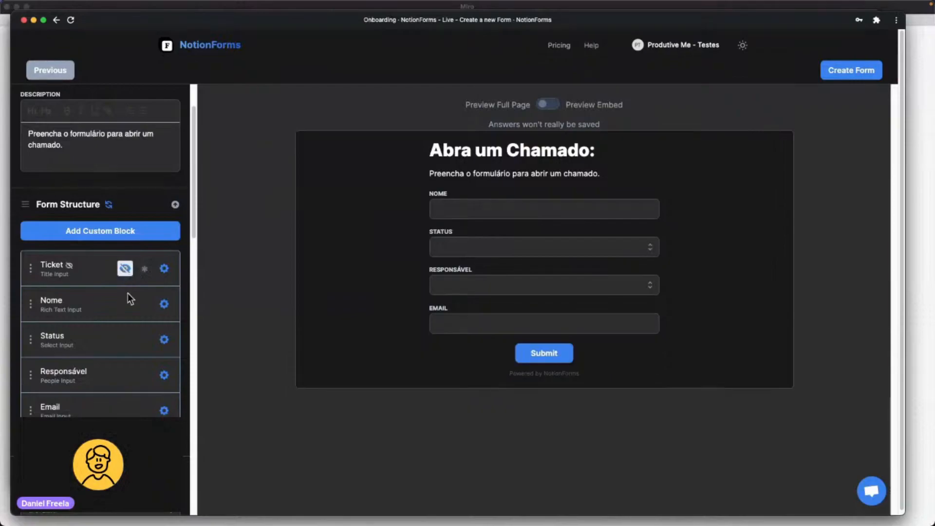
pyautogui.click(125, 341)
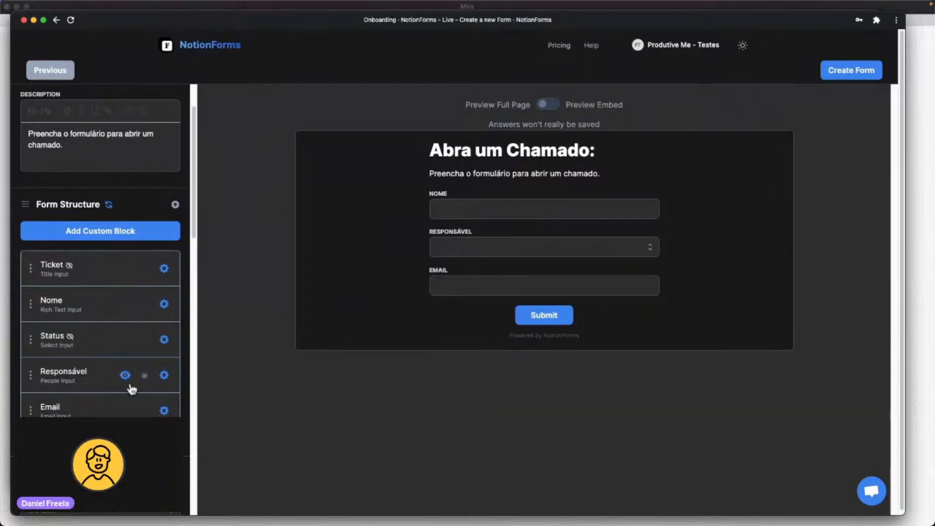
pyautogui.click(125, 375)
pyautogui.scroll(-3, 102, 415)
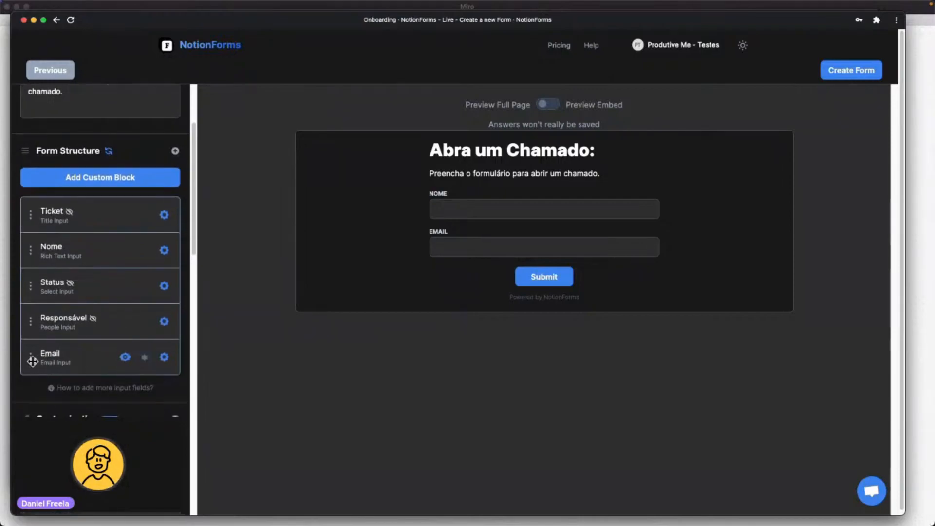
pyautogui.scroll(-1, 110, 363)
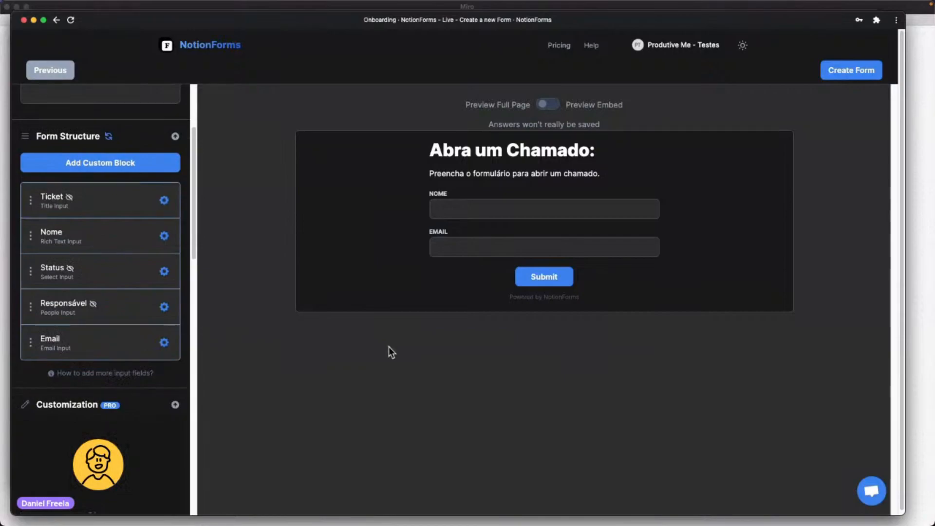
pyautogui.click(71, 21)
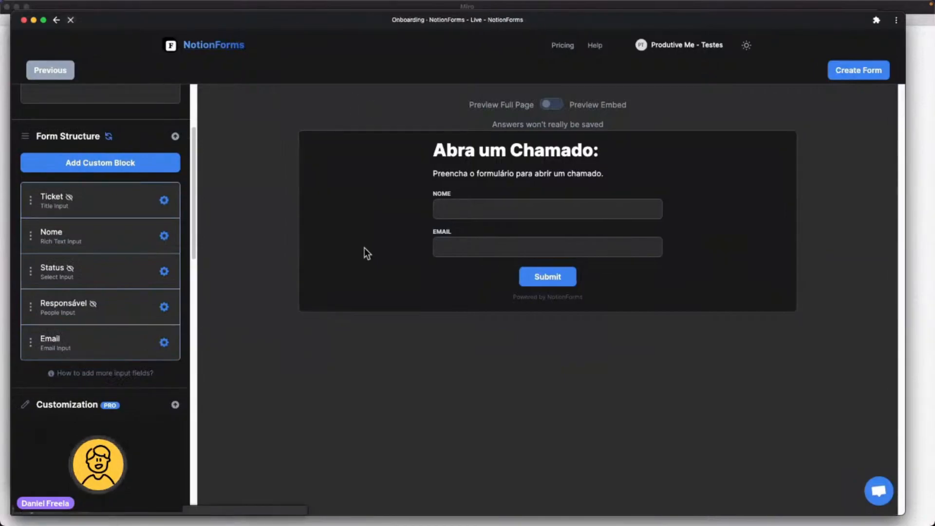
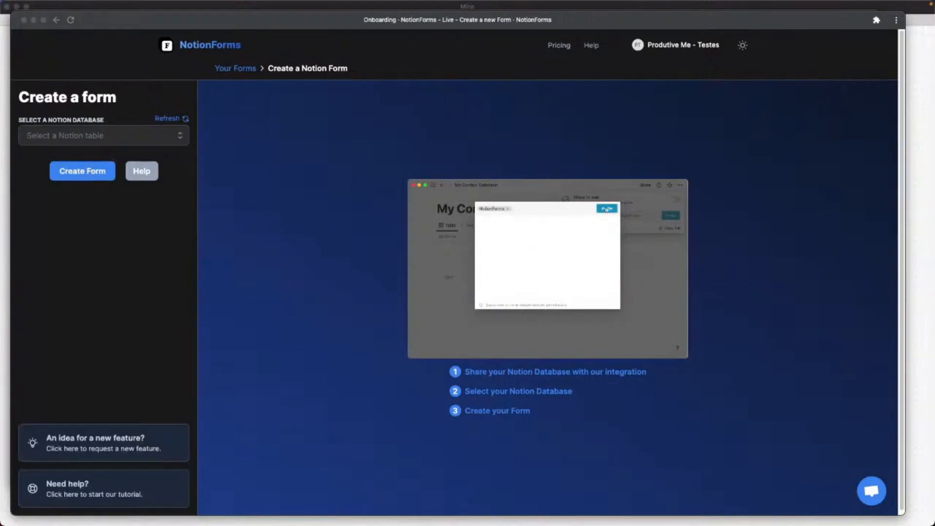
# Create a new form from the CRM Notion table and dismiss the editor tour.
pyautogui.click(75, 135)
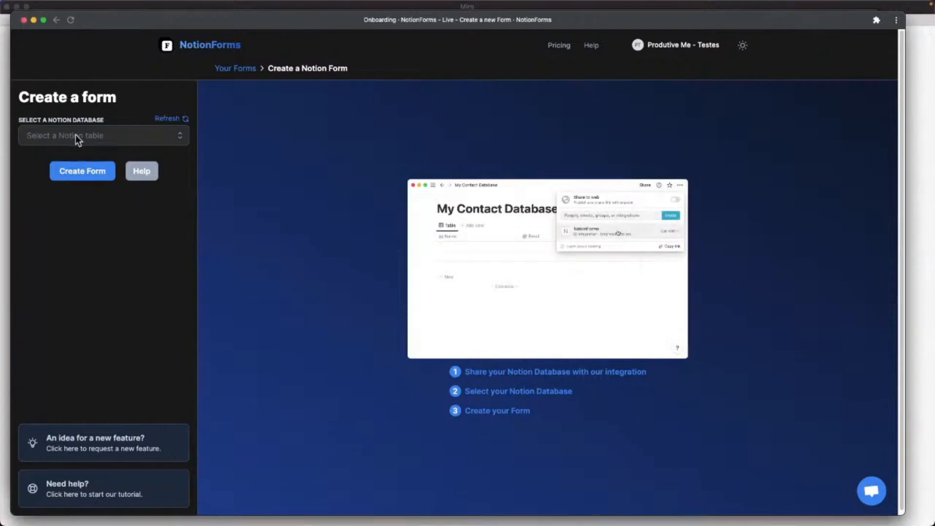
pyautogui.click(76, 137)
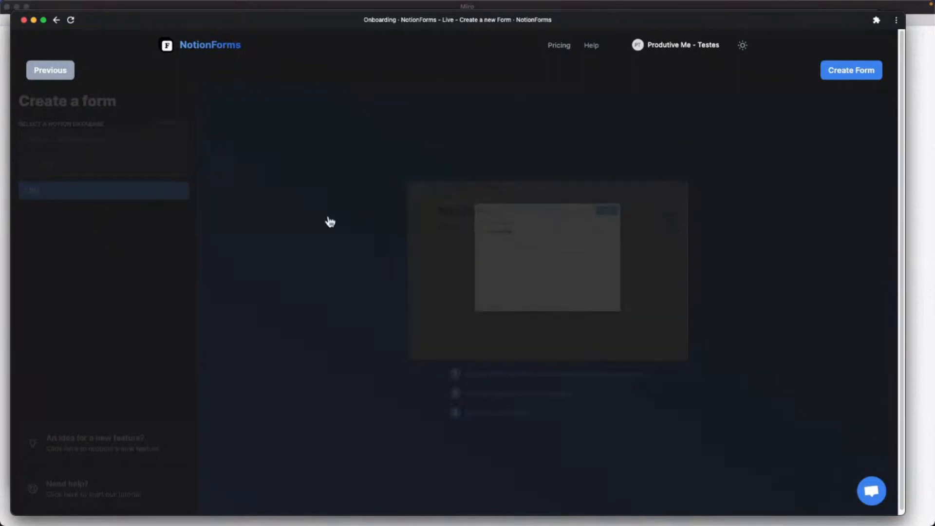
pyautogui.scroll(-3, 121, 383)
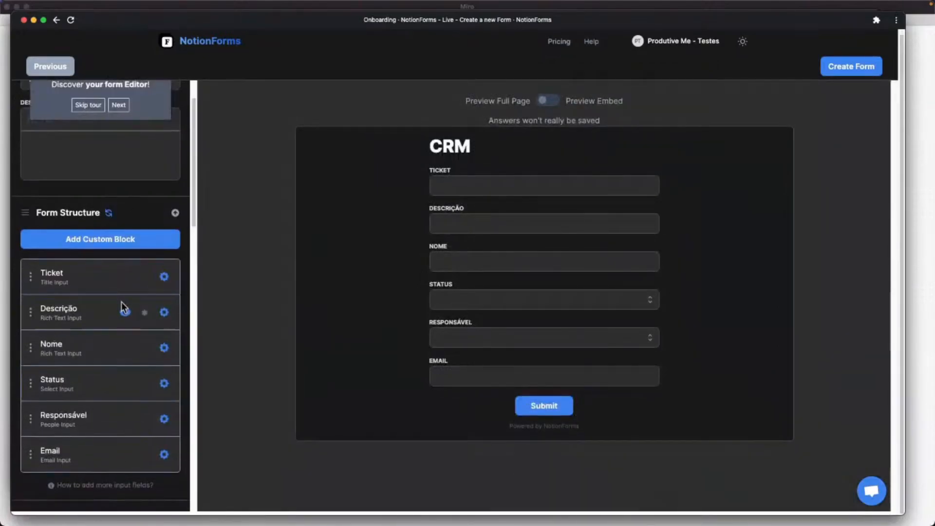
pyautogui.scroll(2, 119, 302)
pyautogui.click(88, 158)
# Title the form 'Chamado:' and add the description 'Preencha o formulário abaixo para abrir um chamado.'.
pyautogui.doubleClick(68, 135)
pyautogui.write('Chamado:')
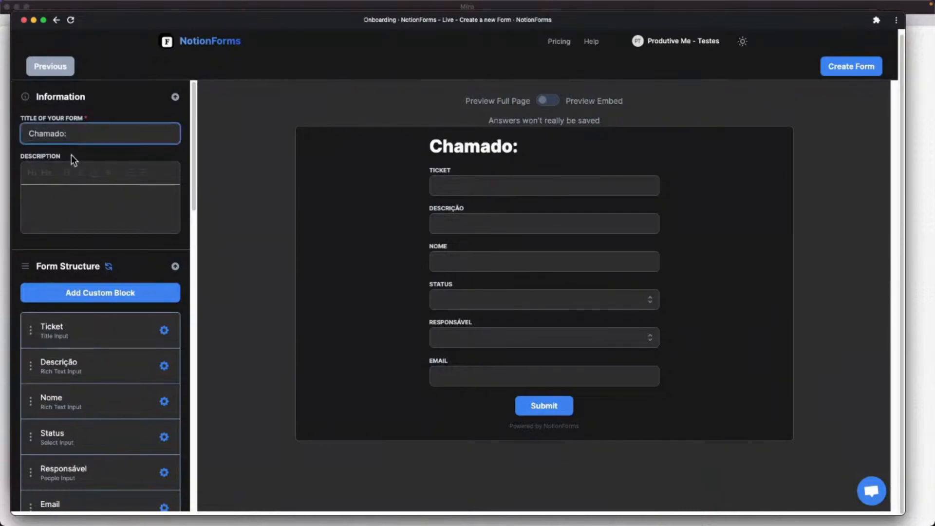
pyautogui.click(63, 206)
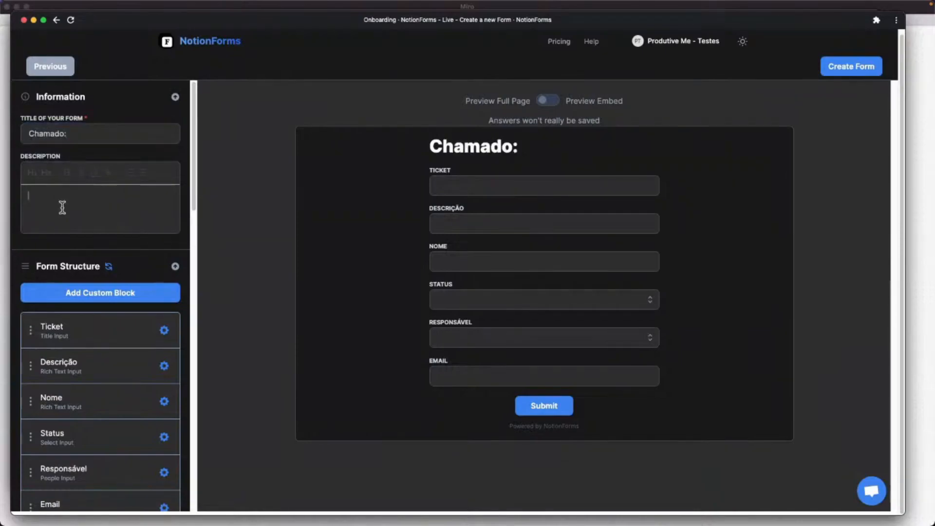
pyautogui.write('Pree')
pyautogui.write('cn')
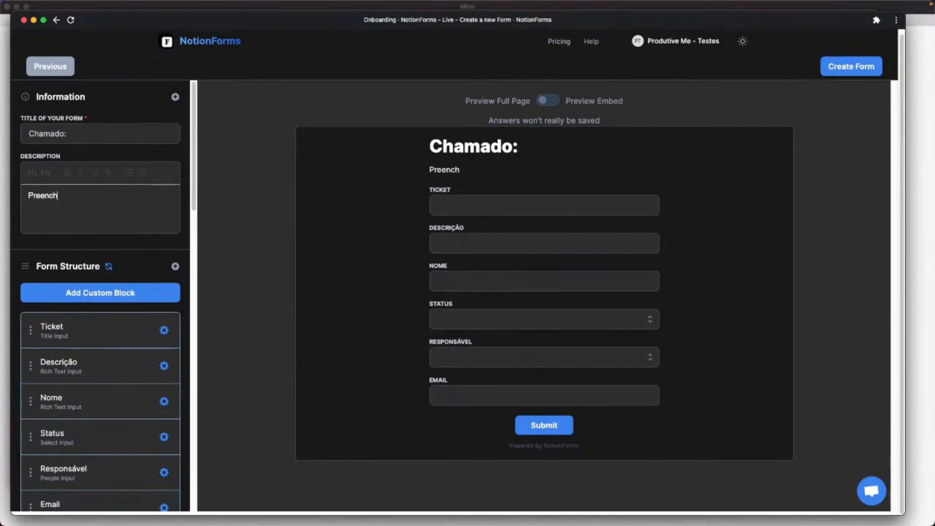
pyautogui.write('ha o formulário abaixo par a')
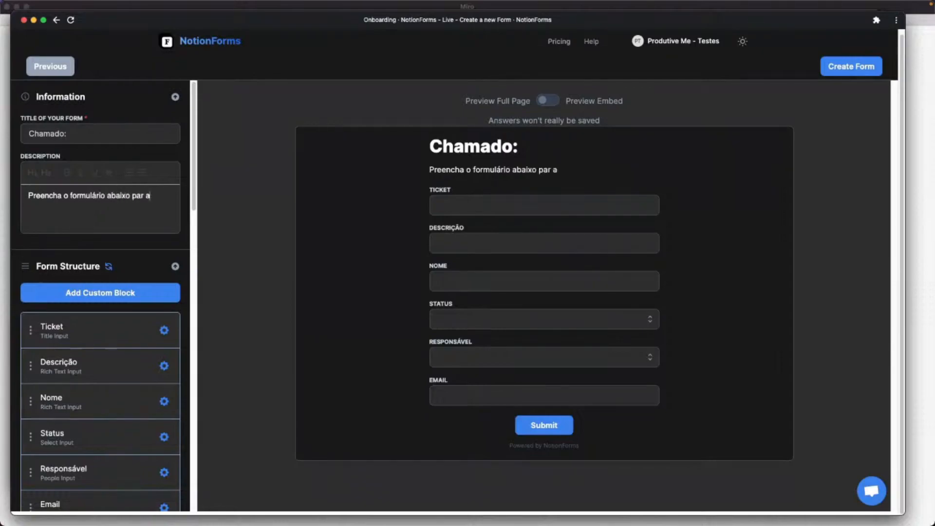
pyautogui.write(' chamado.')
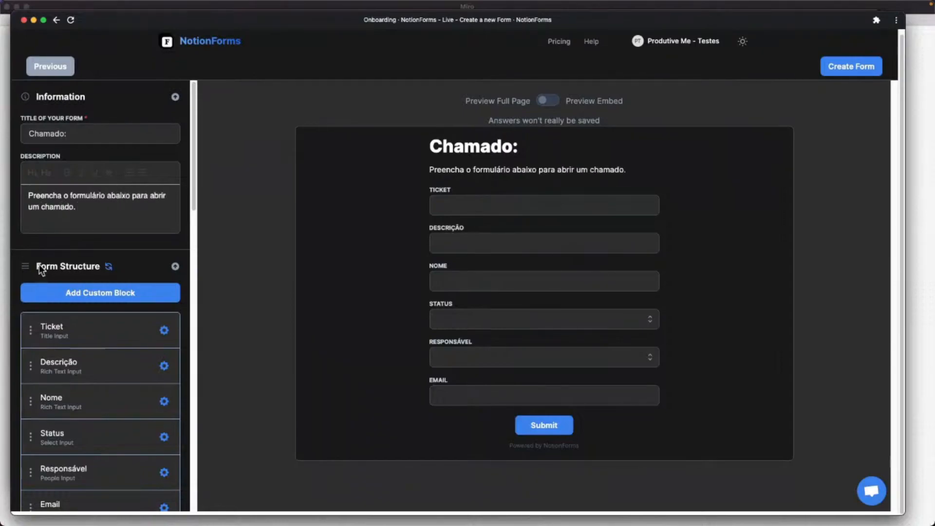
pyautogui.scroll(-1, 83, 324)
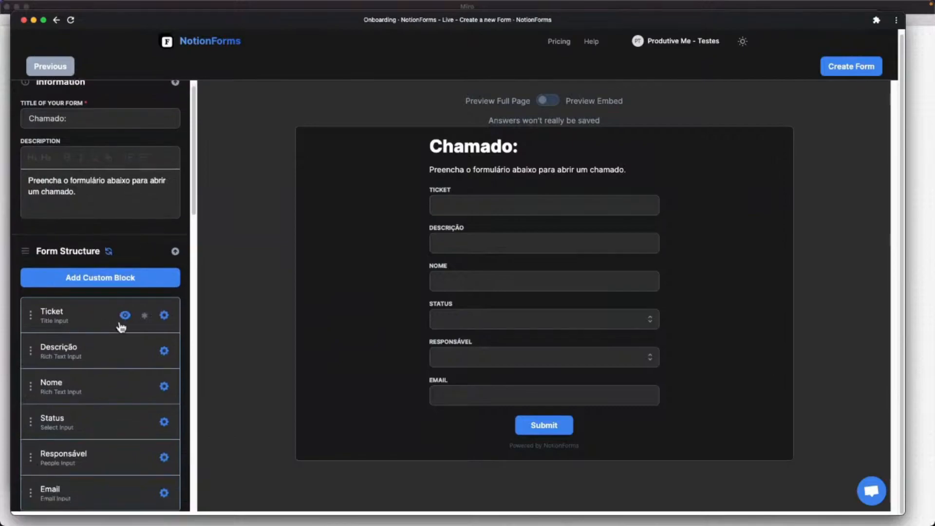
# Hide Ticket, Status and Responsável, ordering the remaining fields Nome, Email, Descrição.
pyautogui.click(125, 316)
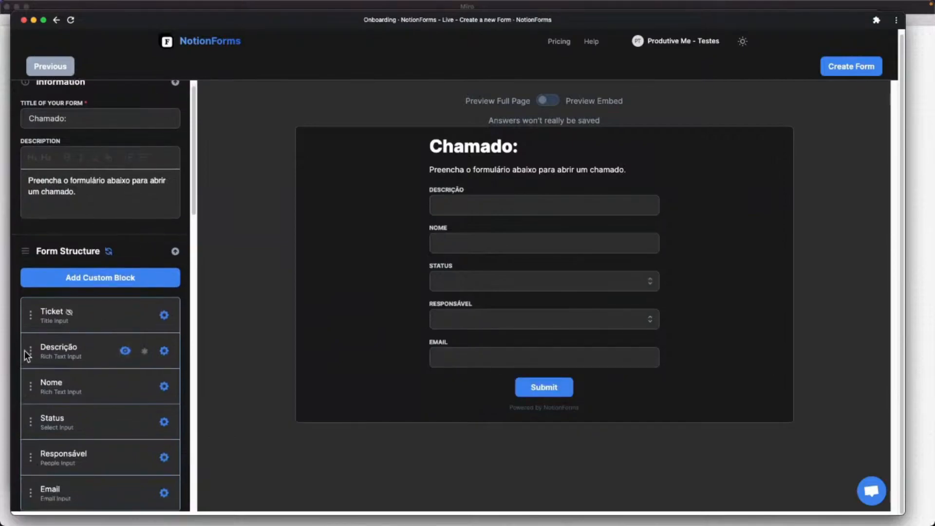
pyautogui.moveTo(31, 350); pyautogui.dragTo(48, 436)
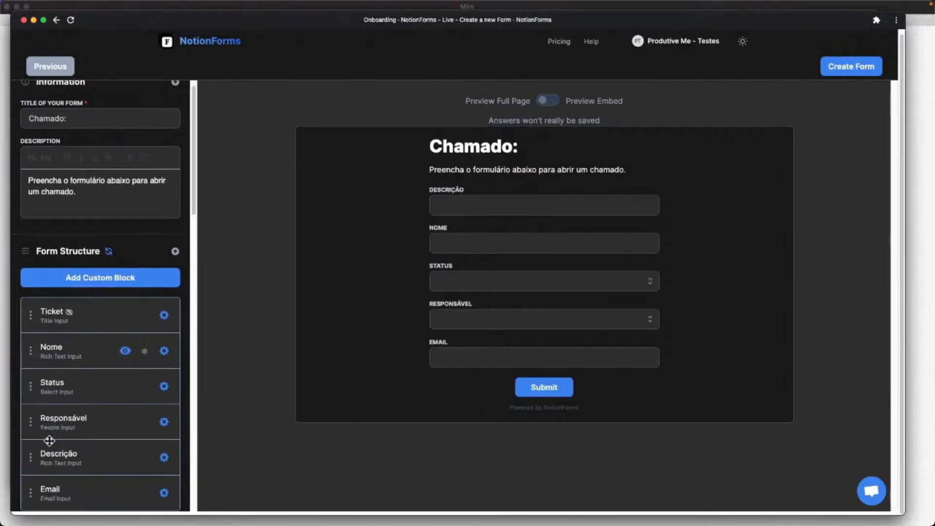
pyautogui.scroll(-3, 83, 375)
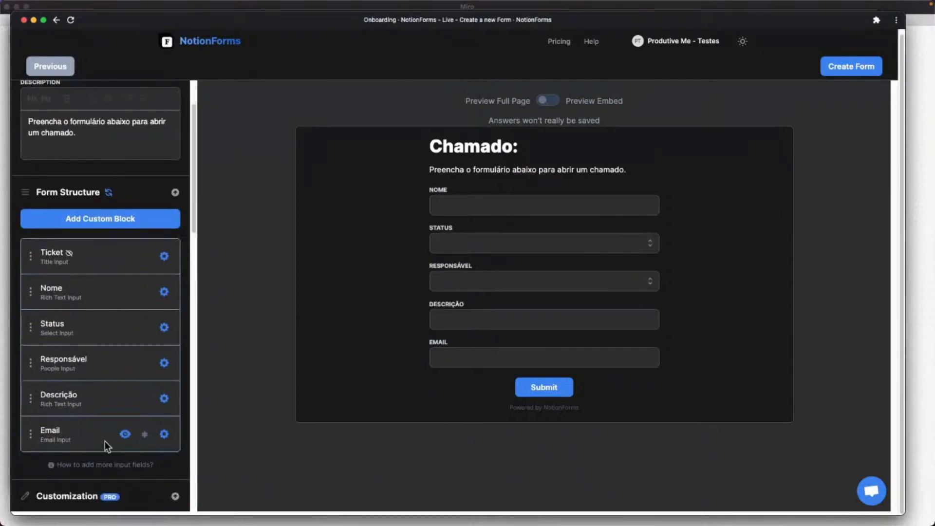
pyautogui.moveTo(30, 433); pyautogui.dragTo(30, 397)
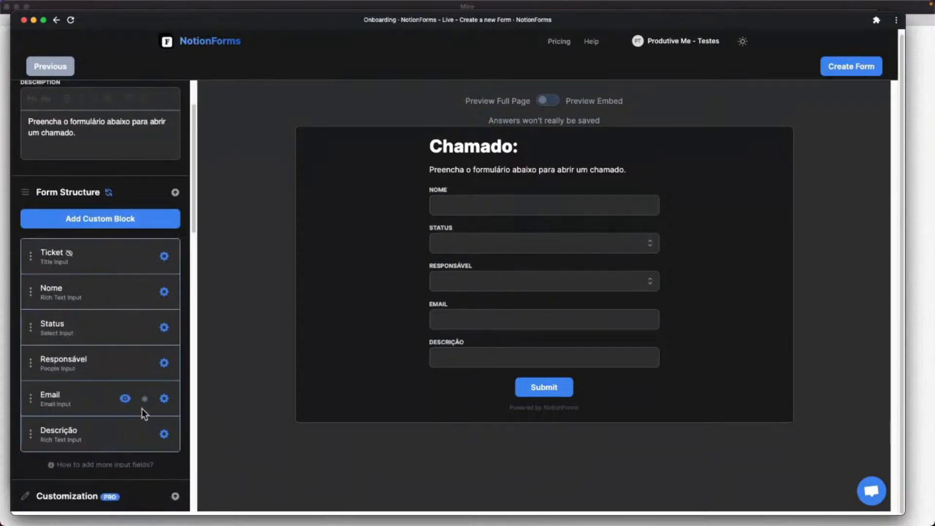
pyautogui.click(124, 364)
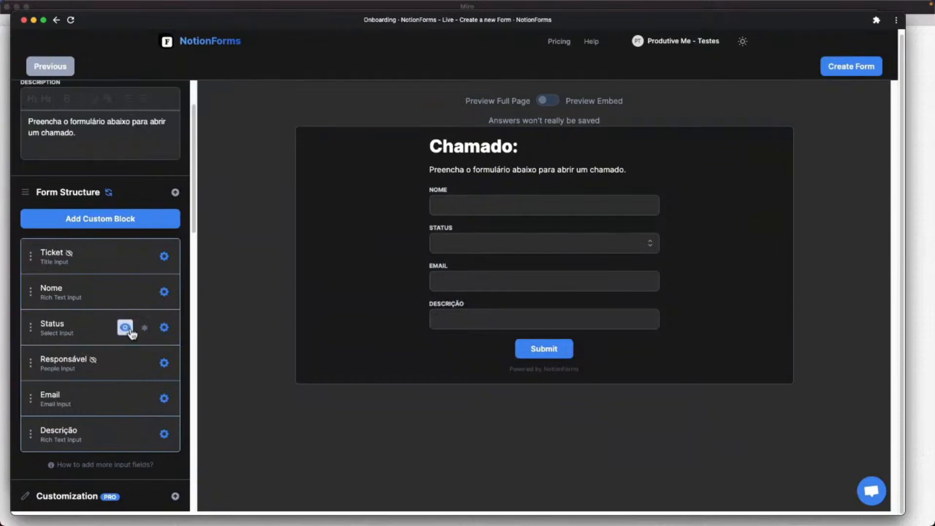
pyautogui.click(125, 327)
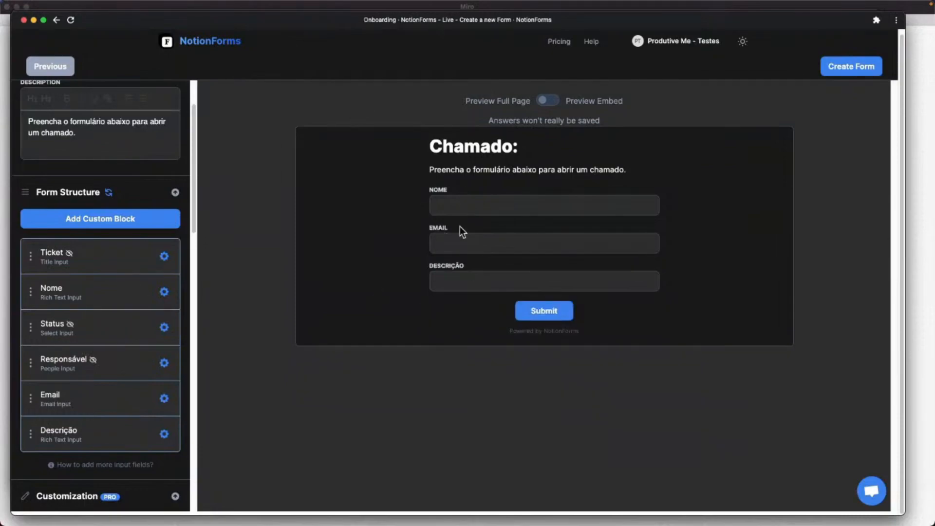
pyautogui.moveTo(148, 293)
# Review the Nome field's settings and close them, leaving Nome marked required.
pyautogui.click(164, 293)
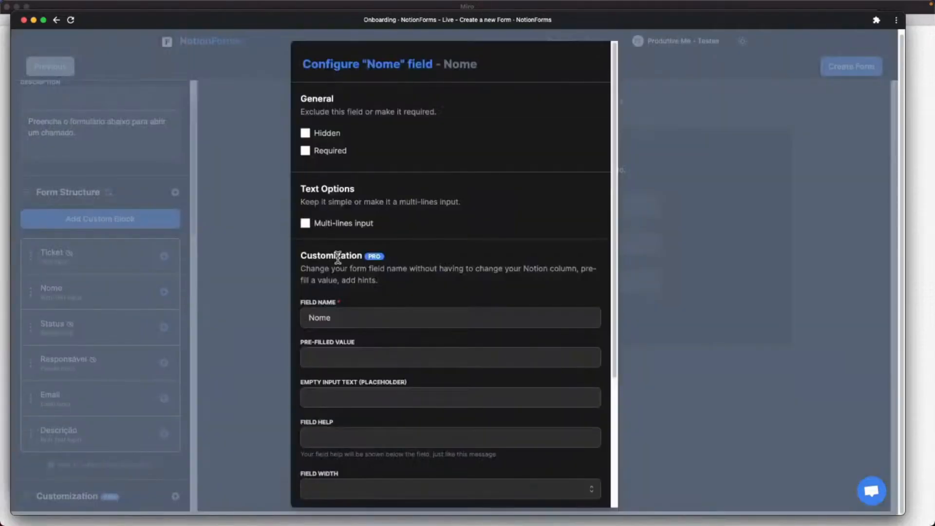
pyautogui.scroll(-2, 376, 289)
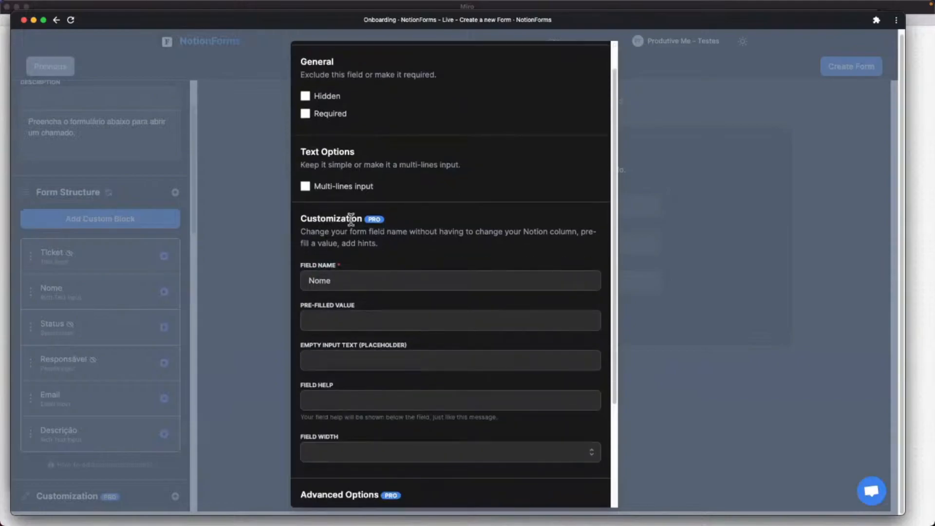
pyautogui.scroll(-4, 414, 341)
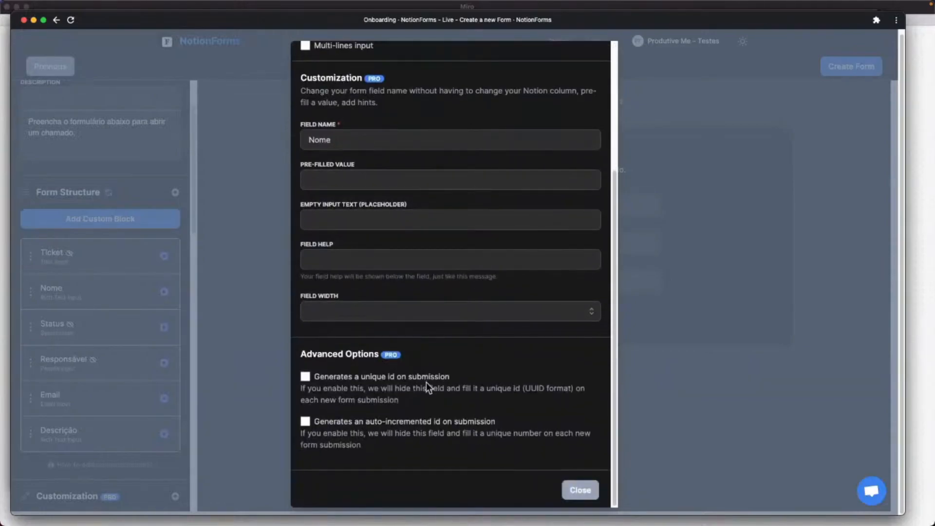
pyautogui.scroll(5, 426, 382)
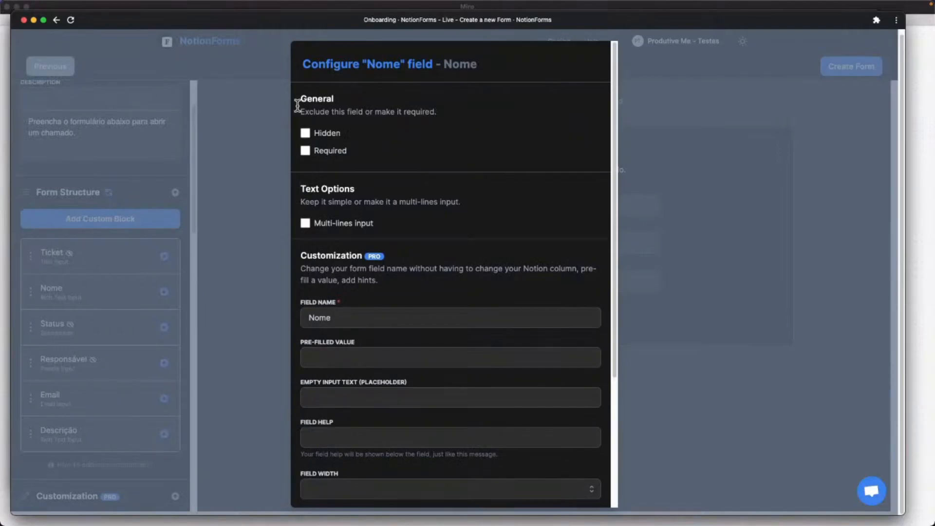
pyautogui.click(275, 154)
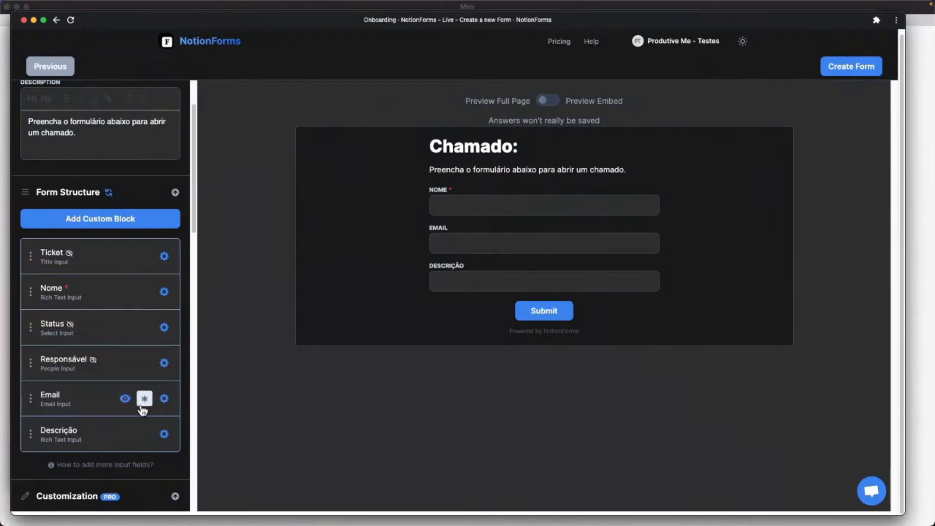
# Make Email and Descrição required and rename the submit button to 'Enviar'.
pyautogui.click(144, 400)
pyautogui.click(144, 433)
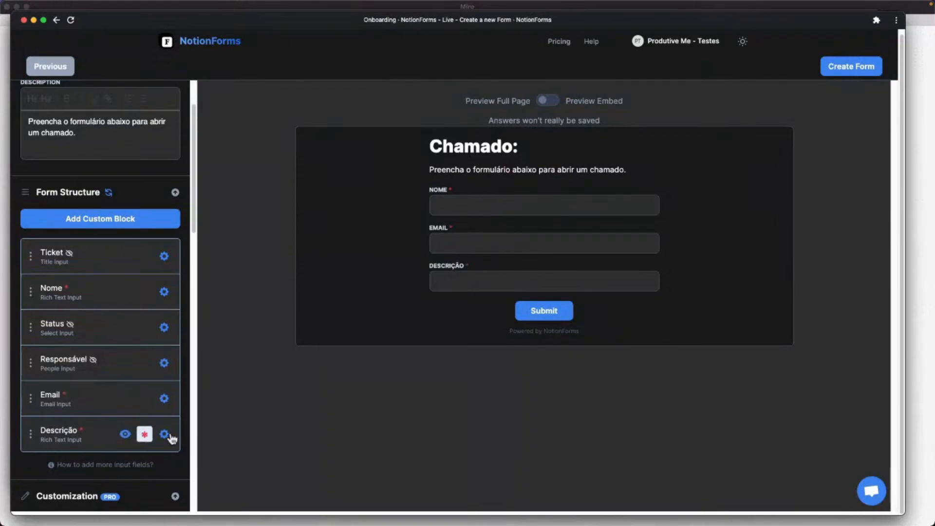
pyautogui.scroll(-5, 74, 337)
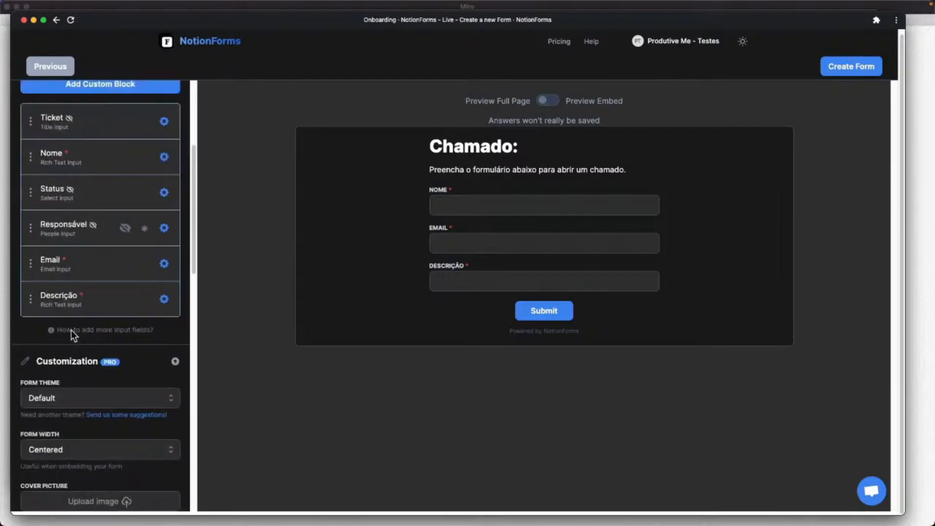
pyautogui.scroll(-3, 72, 314)
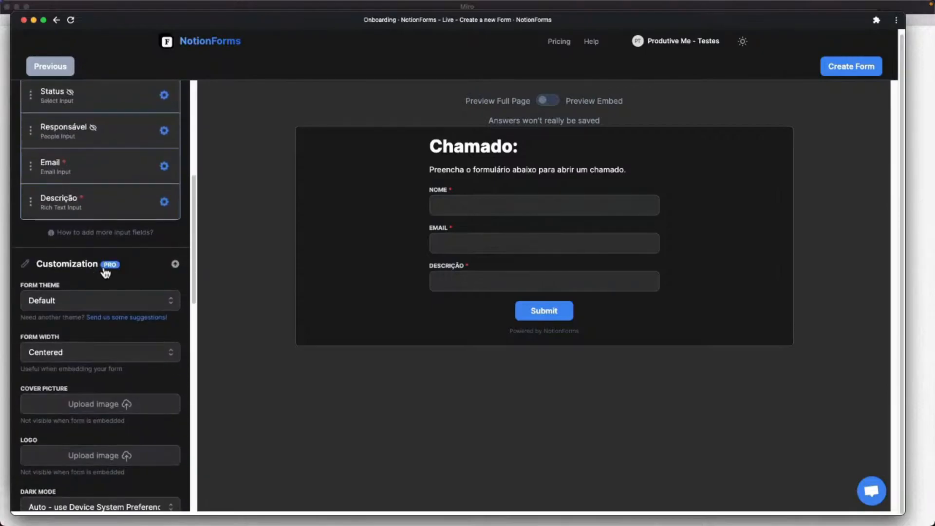
pyautogui.scroll(-10, 116, 214)
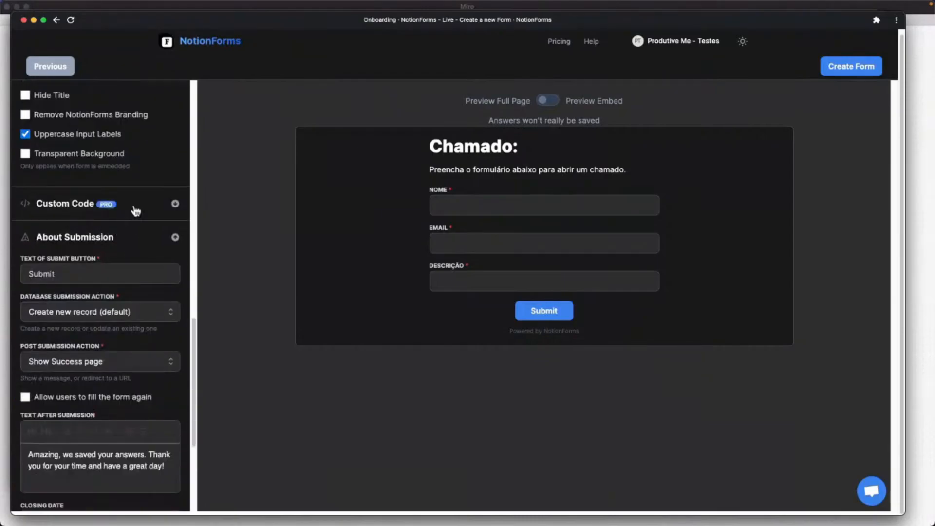
pyautogui.doubleClick(72, 277)
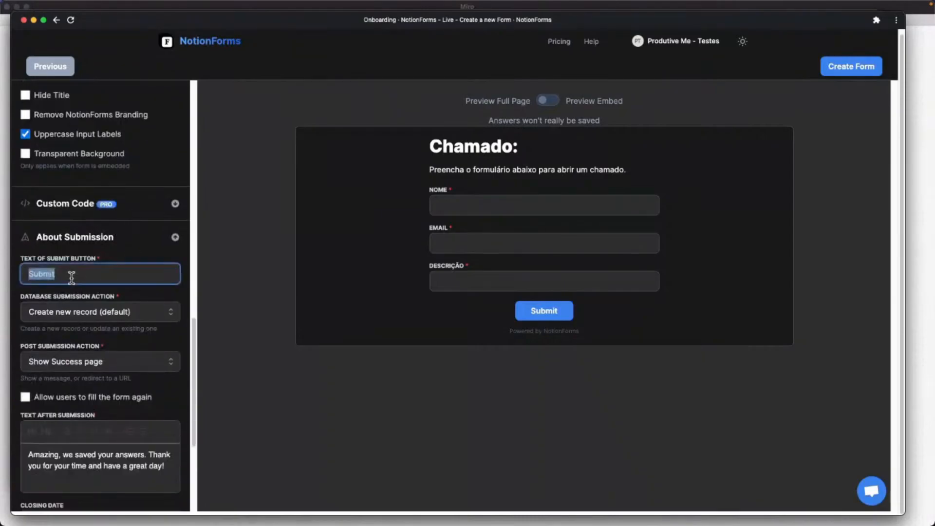
pyautogui.write('Enviar')
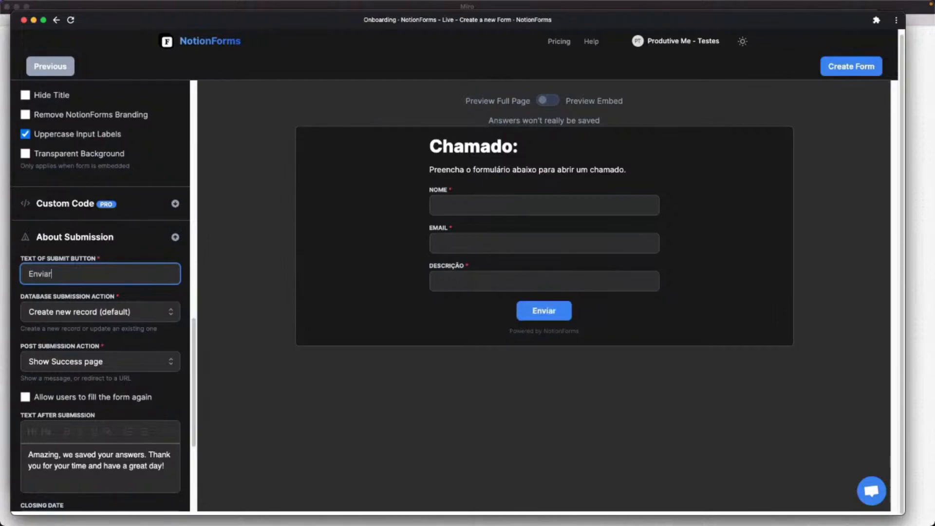
# Keep submissions creating a new database record, then create the form.
pyautogui.scroll(-2, 185, 342)
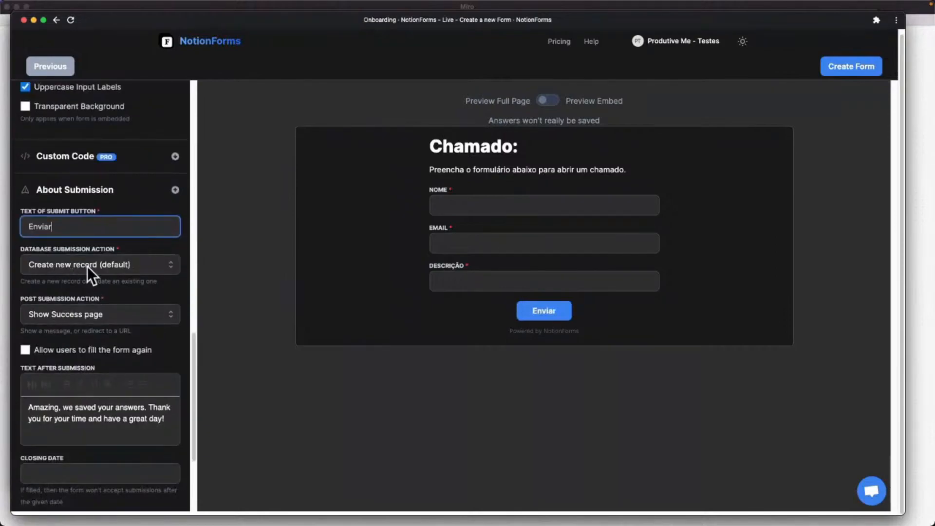
pyautogui.click(114, 269)
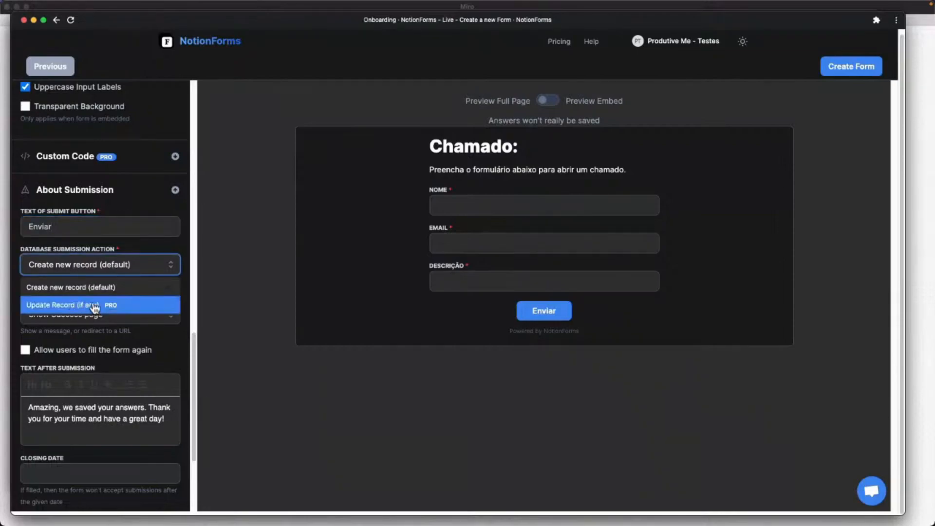
pyautogui.click(134, 266)
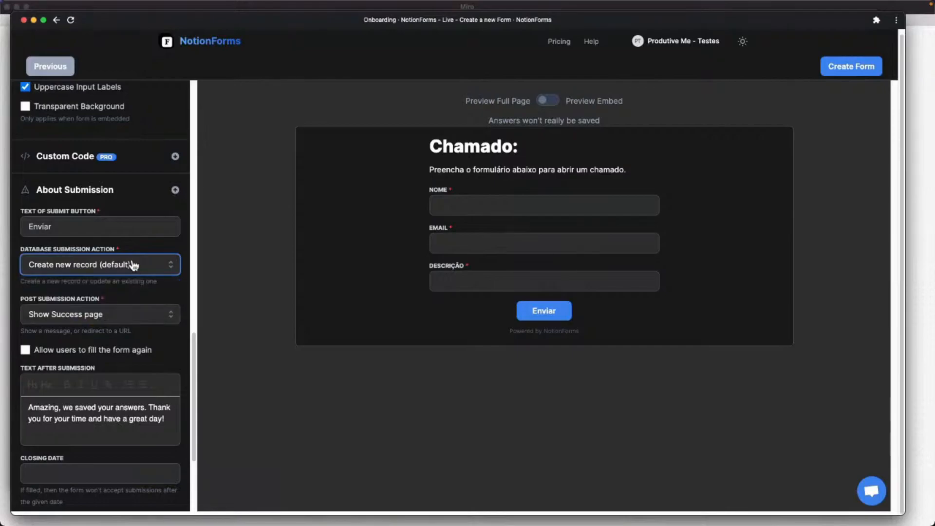
pyautogui.scroll(-2, 87, 276)
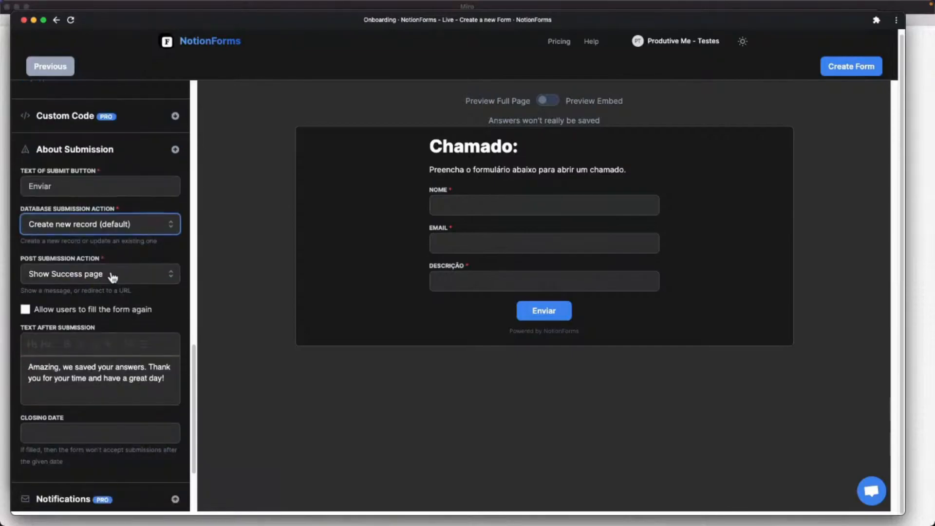
pyautogui.scroll(-3, 113, 277)
pyautogui.scroll(-2, 102, 305)
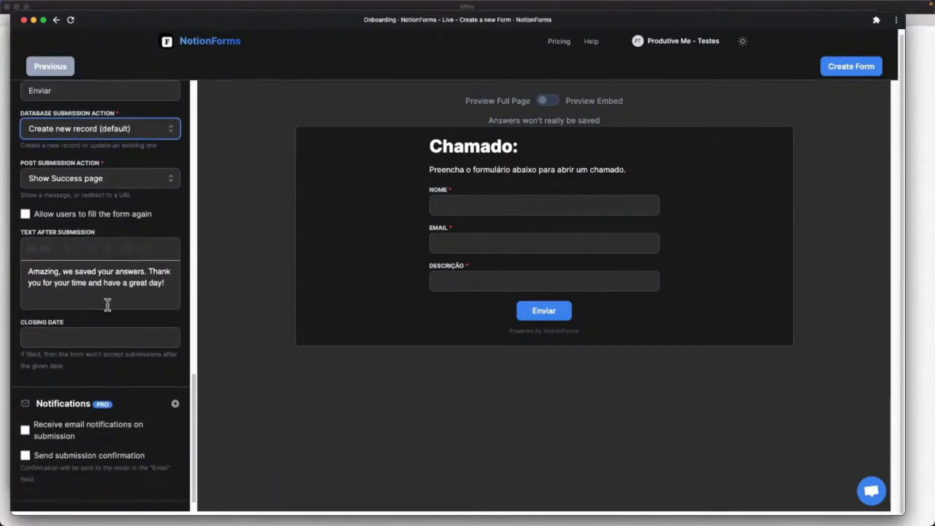
pyautogui.scroll(15, 78, 346)
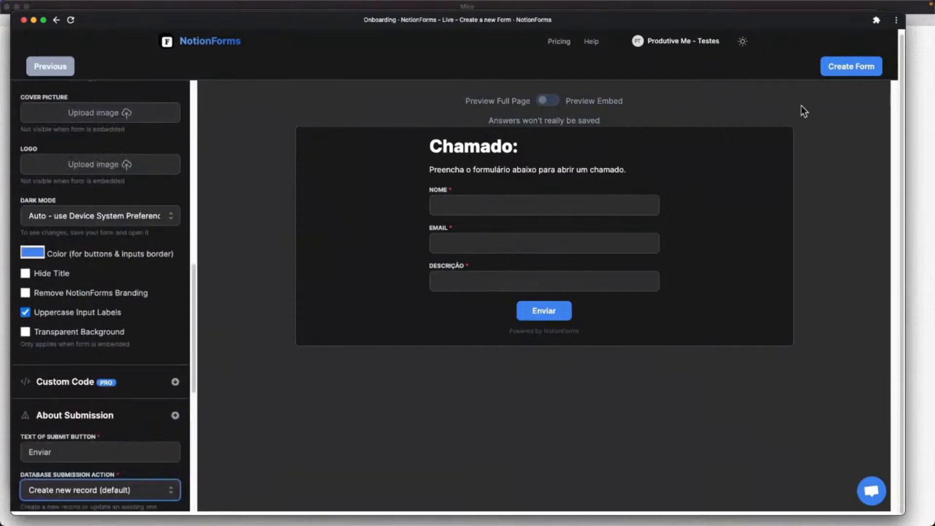
pyautogui.click(841, 67)
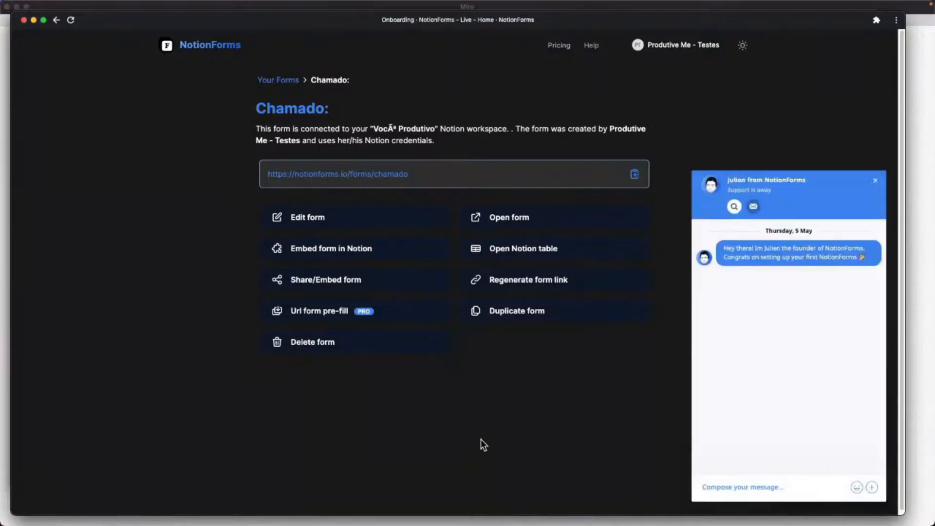
# Close the support chat and bring up the 'Embed form in Notion' instructions.
pyautogui.click(875, 181)
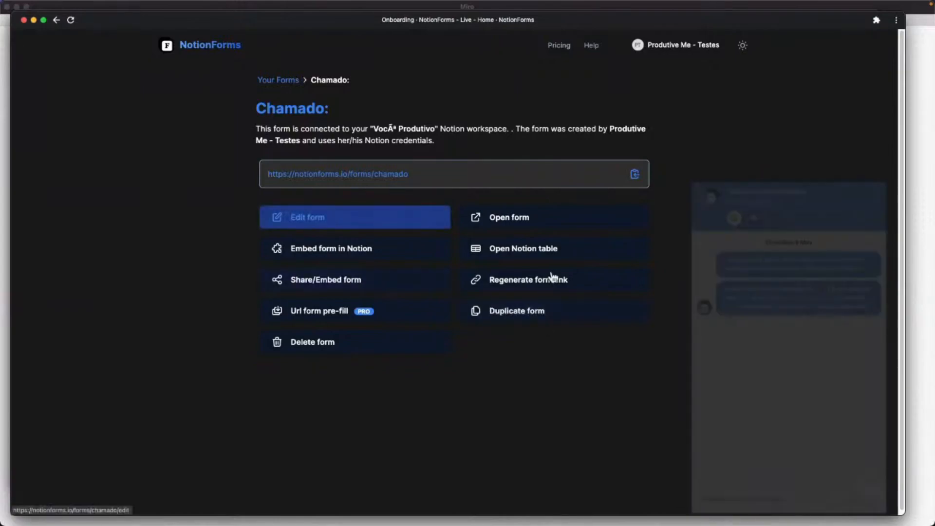
pyautogui.click(875, 181)
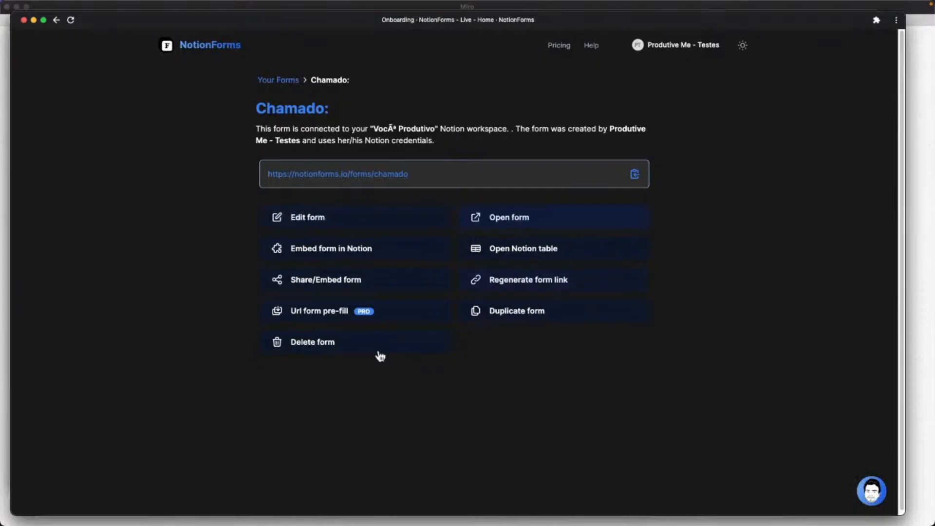
pyautogui.click(323, 222)
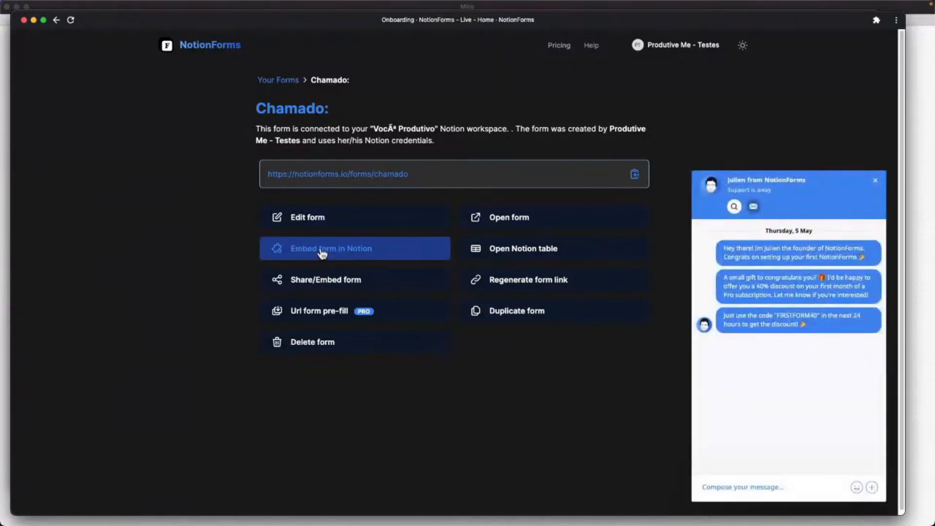
pyautogui.click(327, 250)
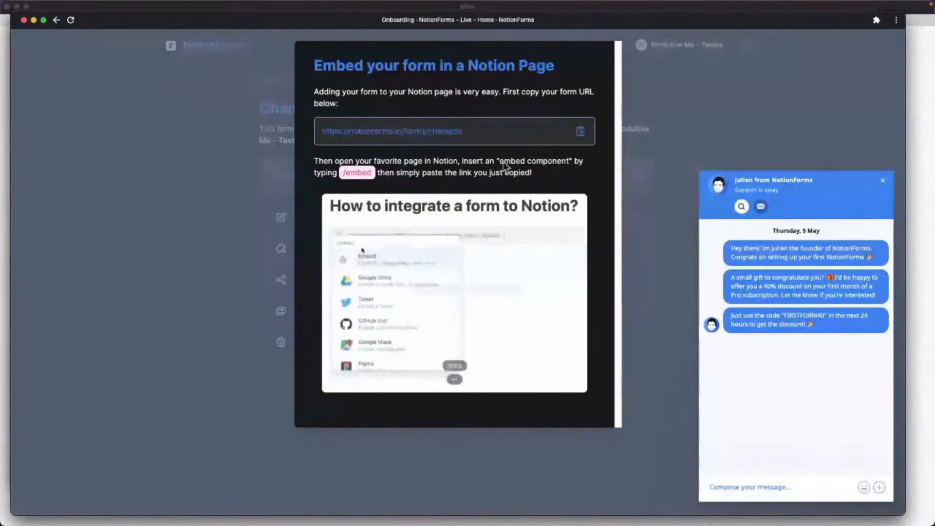
pyautogui.hotkey('ctrl', 'Up')
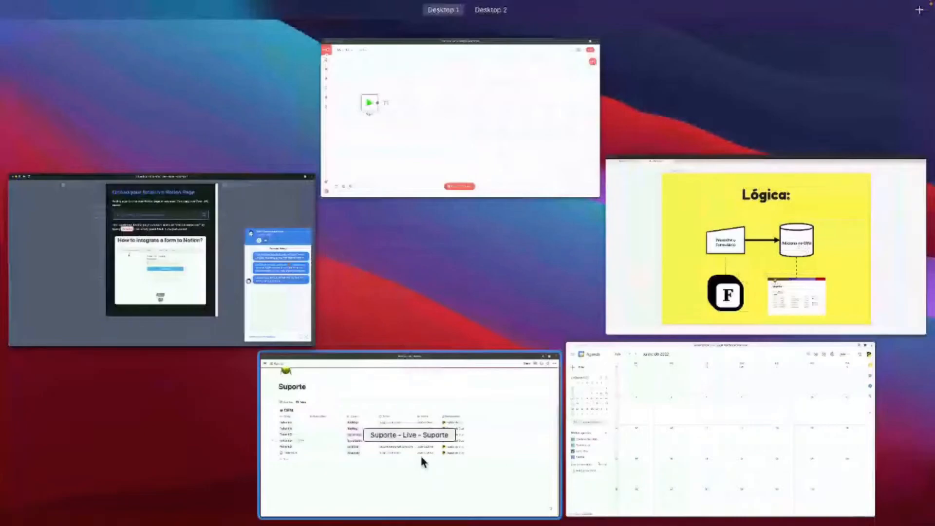
# Add a new page titled 'Help Desk' in the Suporte Notion workspace.
pyautogui.click(421, 458)
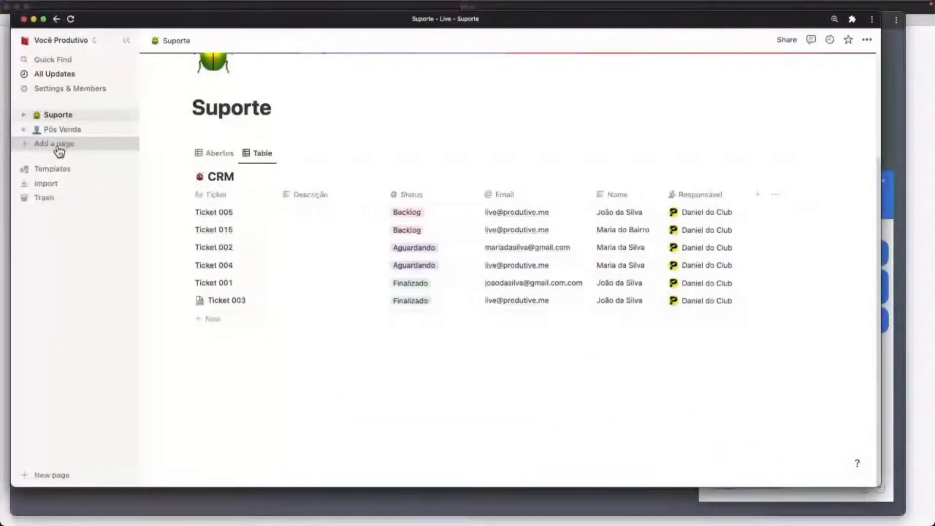
pyautogui.click(57, 144)
pyautogui.write('Abra se')
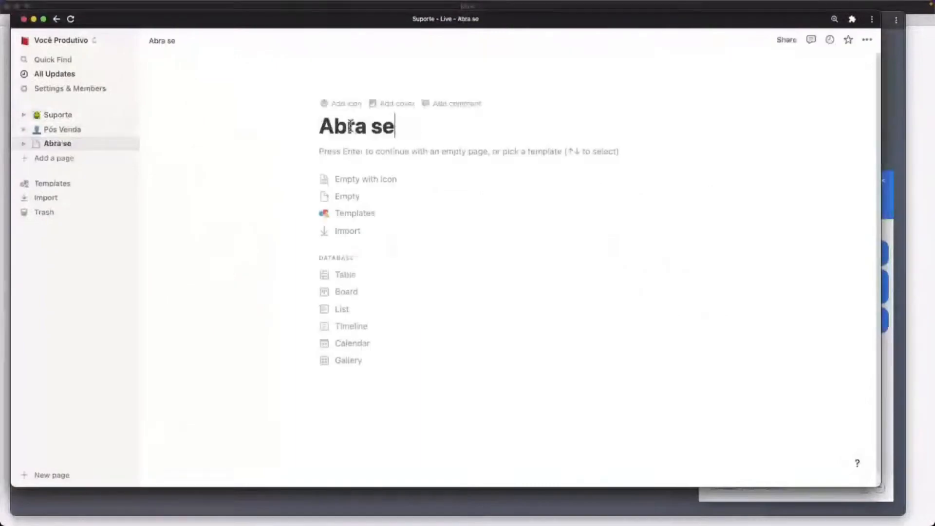
pyautogui.press('super+a')
pyautogui.write('Help ')
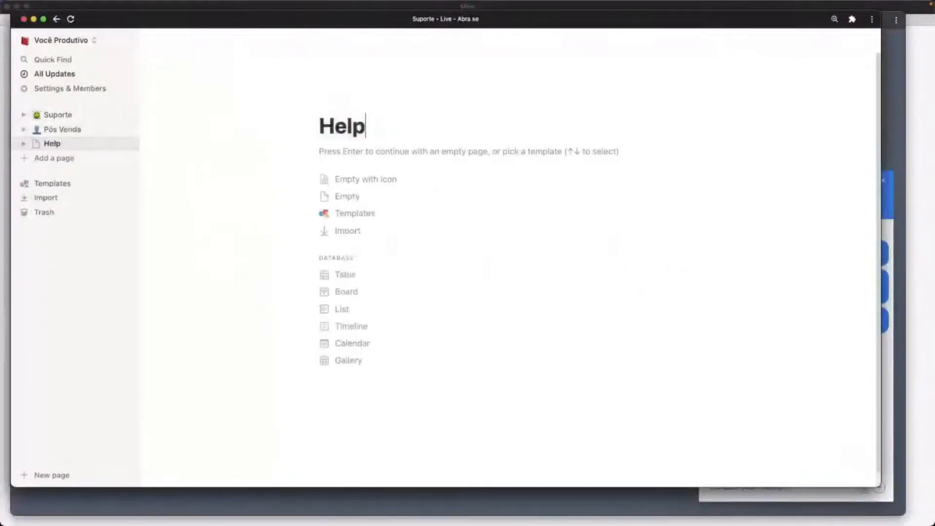
pyautogui.write('Desk')
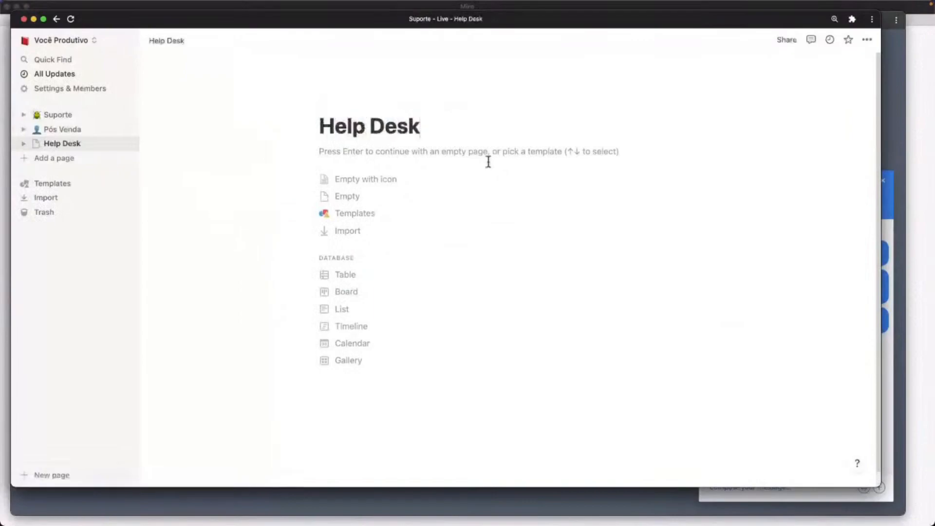
pyautogui.press('Return')
pyautogui.press('Return')
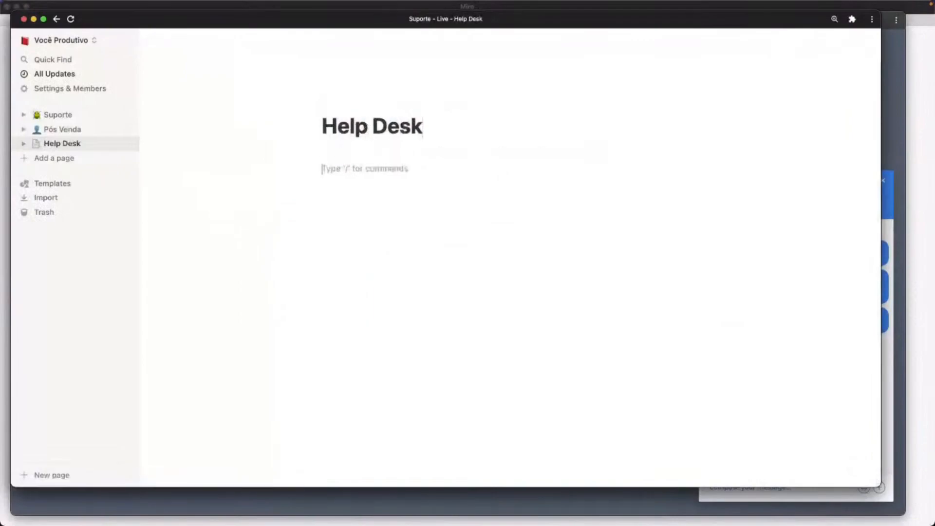
# Embed the pasted Chamado: form link and enlarge it so Enviar shows.
pyautogui.write('https://notionforms.io/forms/chamado')
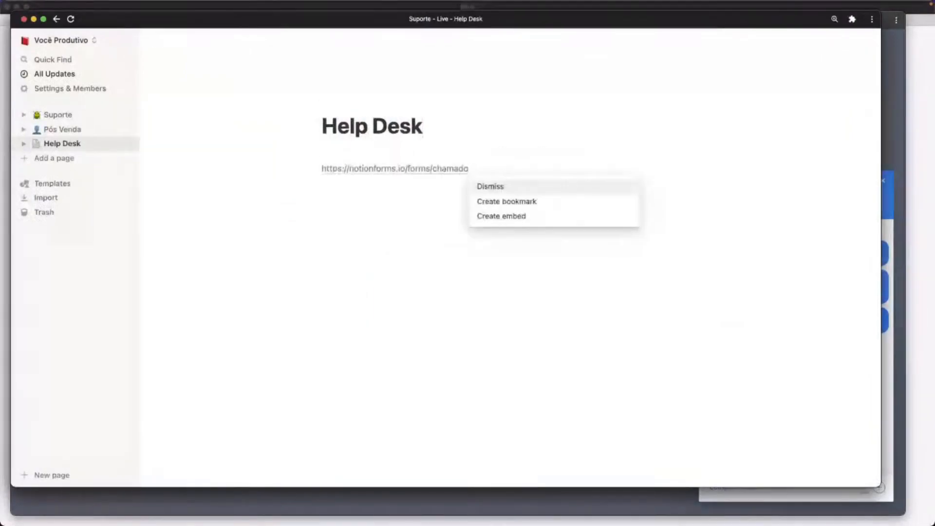
pyautogui.press('Down')
pyautogui.press('Down')
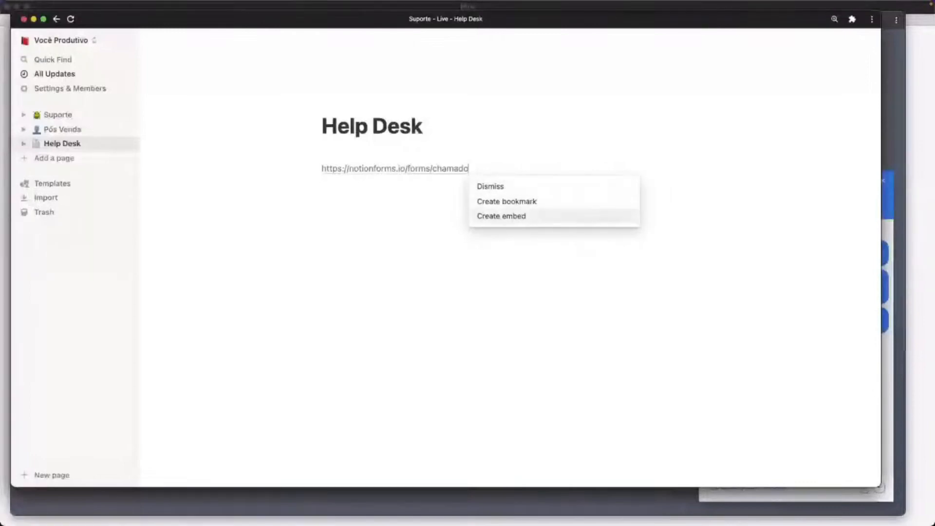
pyautogui.press('Return')
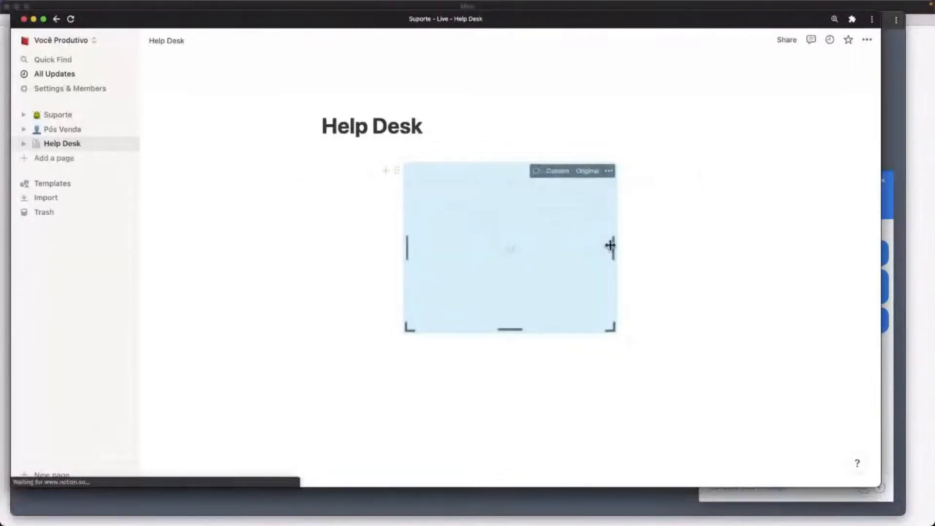
pyautogui.moveTo(660, 254); pyautogui.dragTo(741, 261)
pyautogui.moveTo(509, 329); pyautogui.dragTo(507, 417)
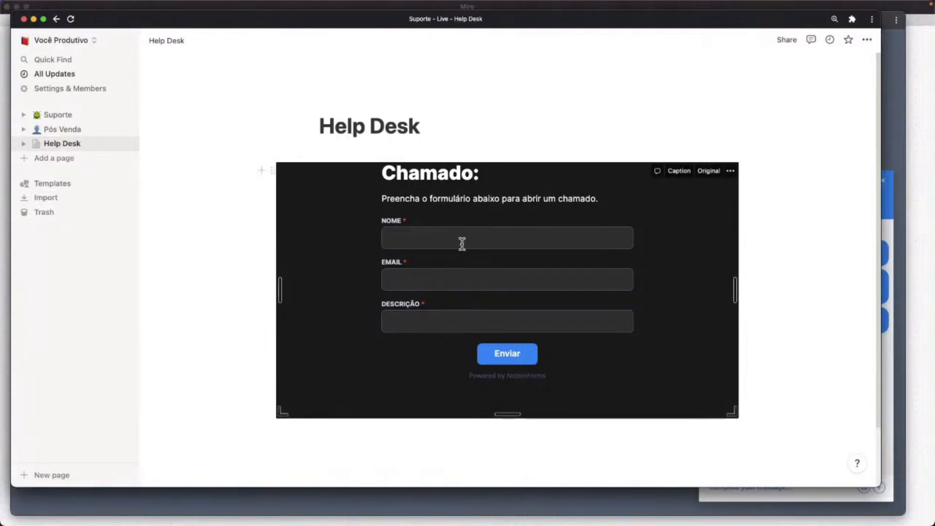
pyautogui.click(502, 238)
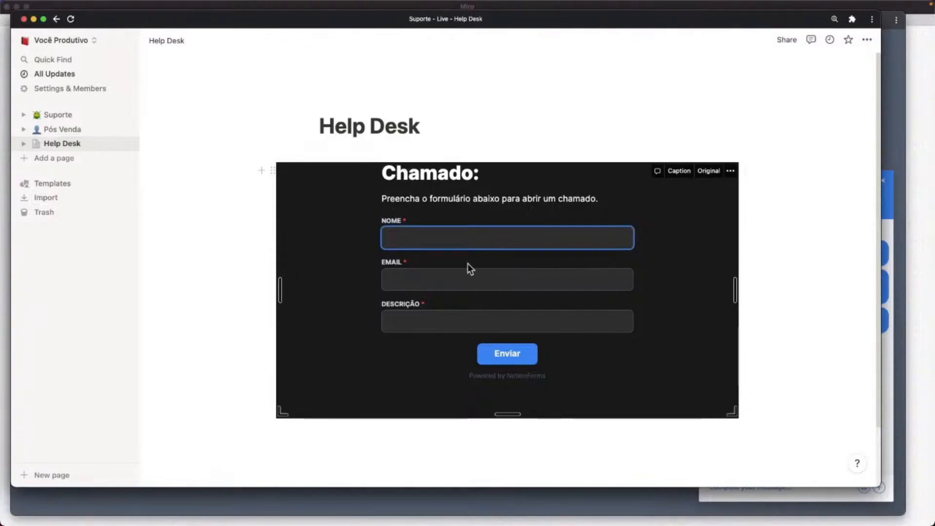
pyautogui.click(802, 107)
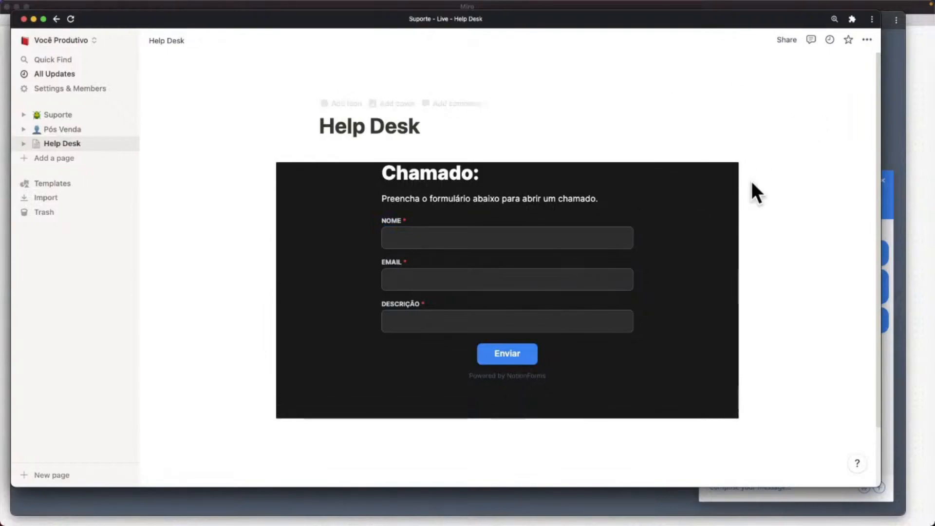
pyautogui.click(61, 118)
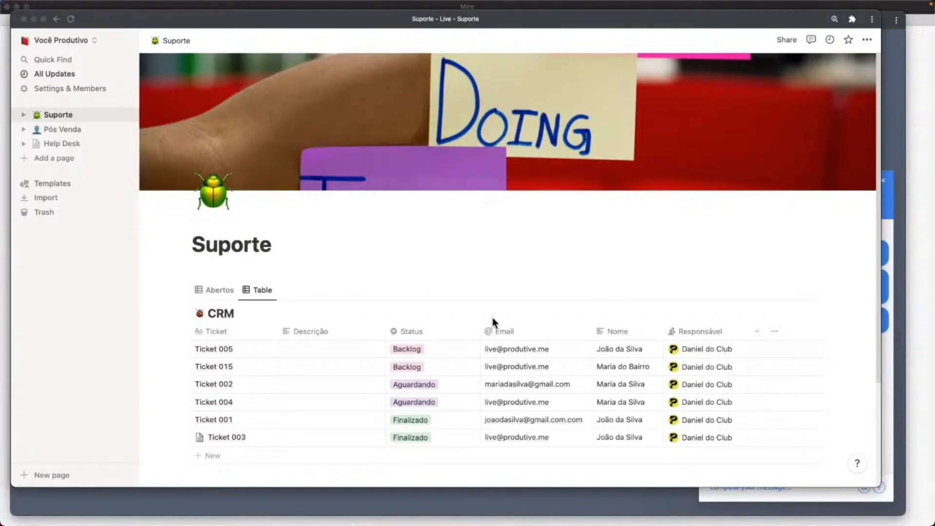
pyautogui.click(71, 146)
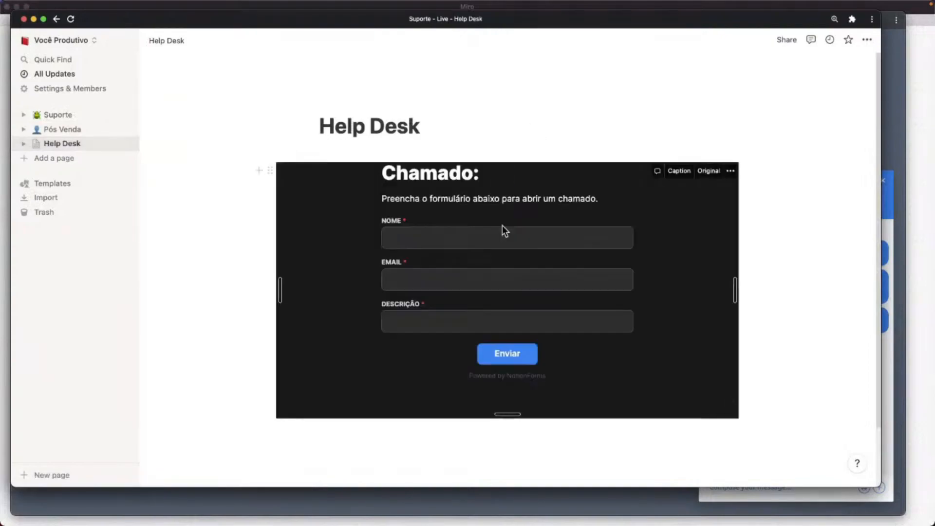
# Submit a test ticket with a contact name, e-mail and 'Oi, preciso de ajuda de vocês.'.
pyautogui.click(441, 235)
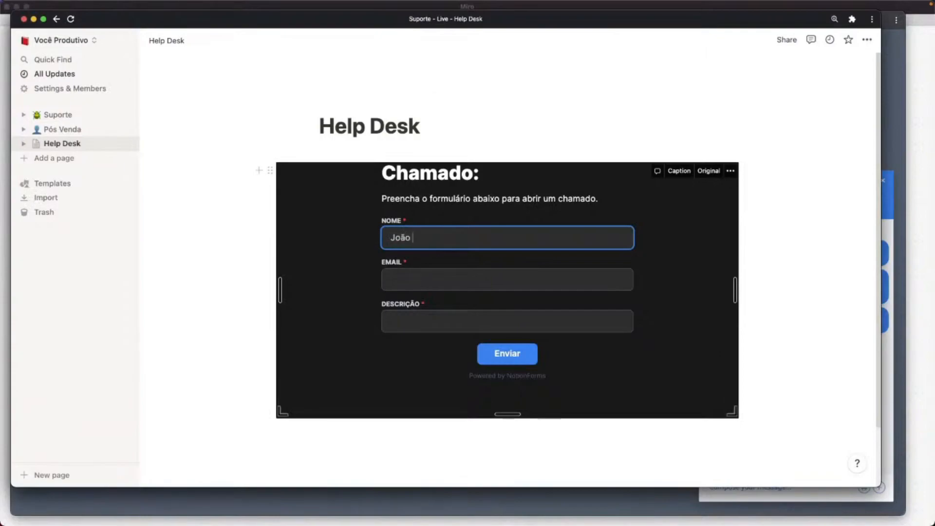
pyautogui.press('Tab')
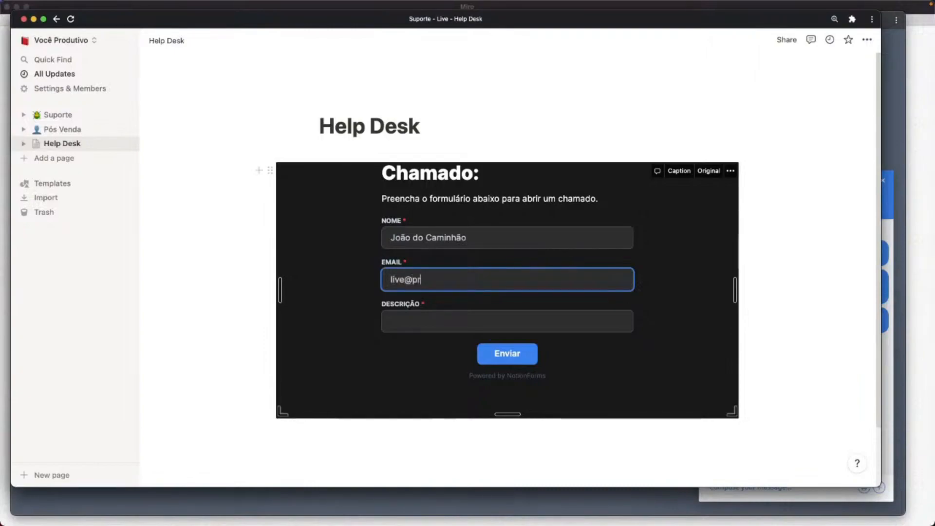
pyautogui.press('Tab')
pyautogui.press('BackSpace')
pyautogui.press('BackSpace')
pyautogui.press('BackSpace')
pyautogui.press('BackSpace')
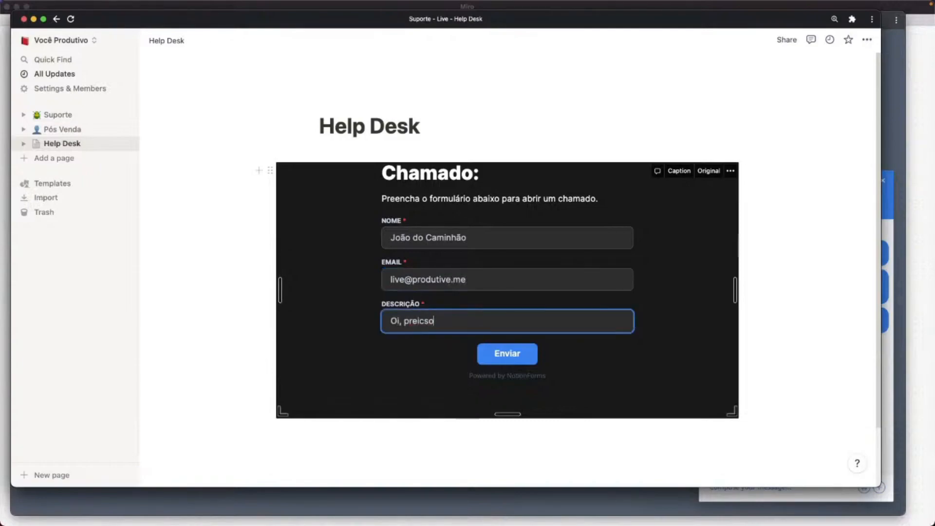
pyautogui.press('BackSpace')
pyautogui.press('BackSpace')
pyautogui.press('BackSpace')
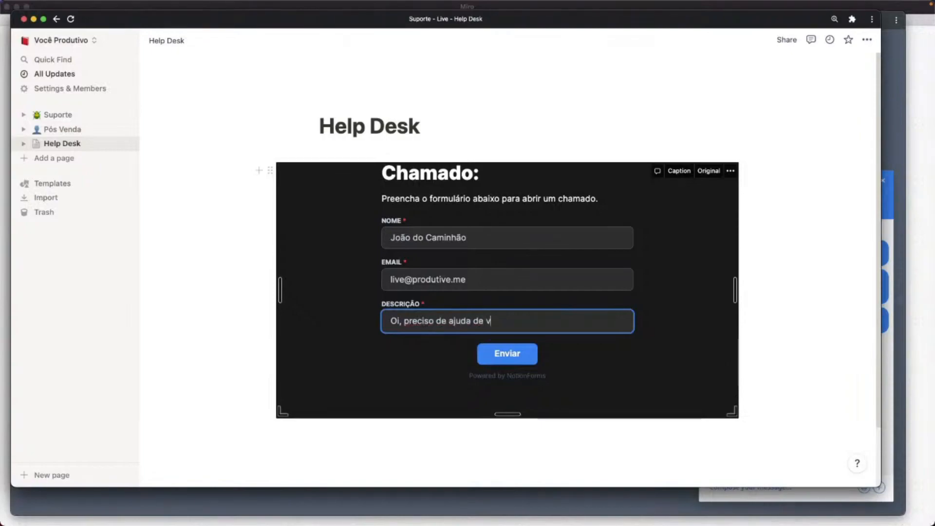
pyautogui.click(511, 358)
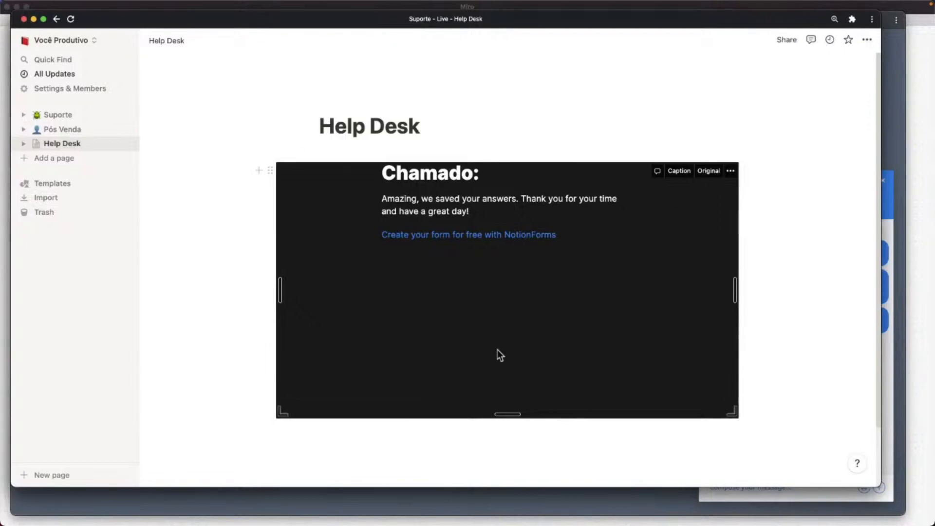
pyautogui.click(50, 121)
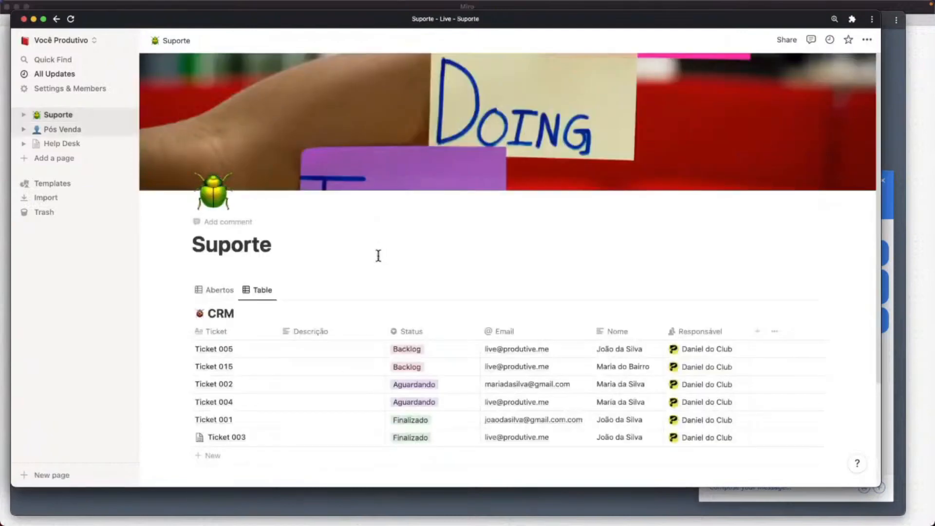
# Scroll the Suporte CRM table down to the newly added ticket row.
pyautogui.scroll(-3, 375, 253)
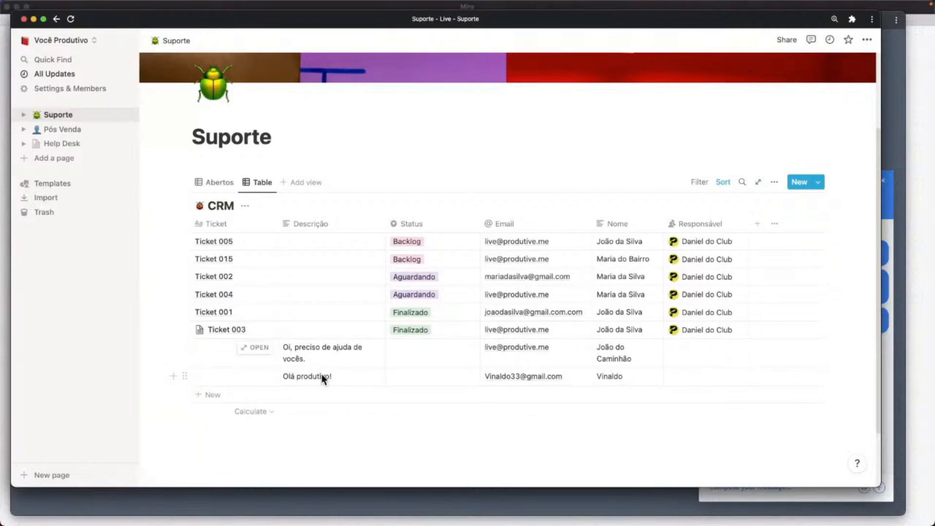
pyautogui.hotkey('ctrl', 'Up')
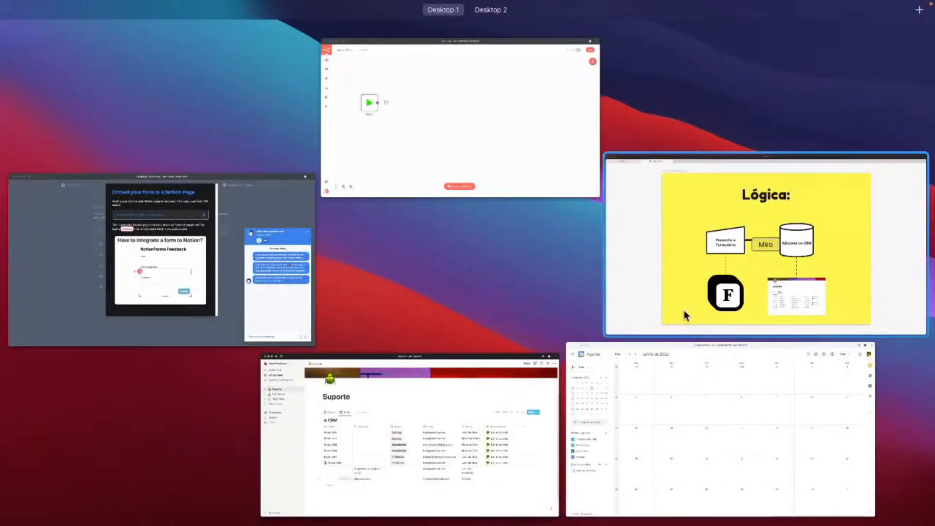
# Bring Miro forward and step through the Lógica diagram frames.
pyautogui.click(690, 303)
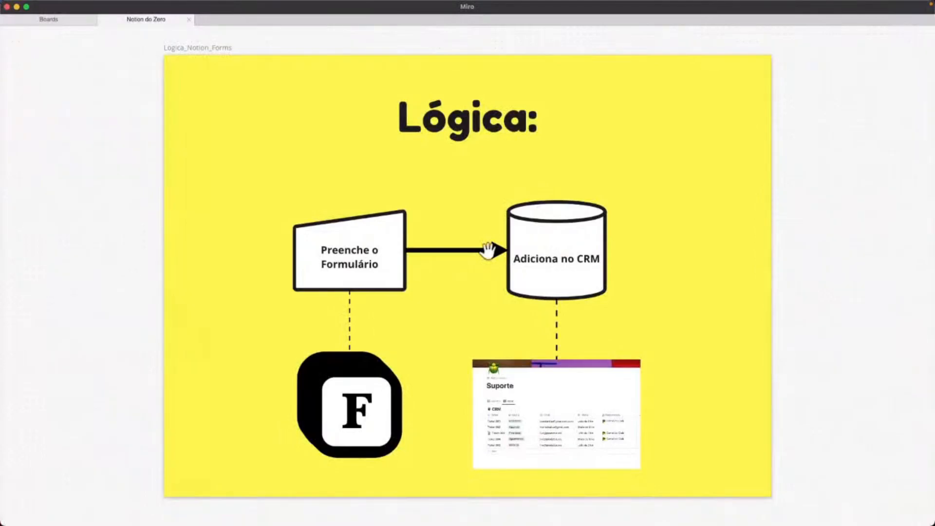
pyautogui.press('Right')
pyautogui.press('Right')
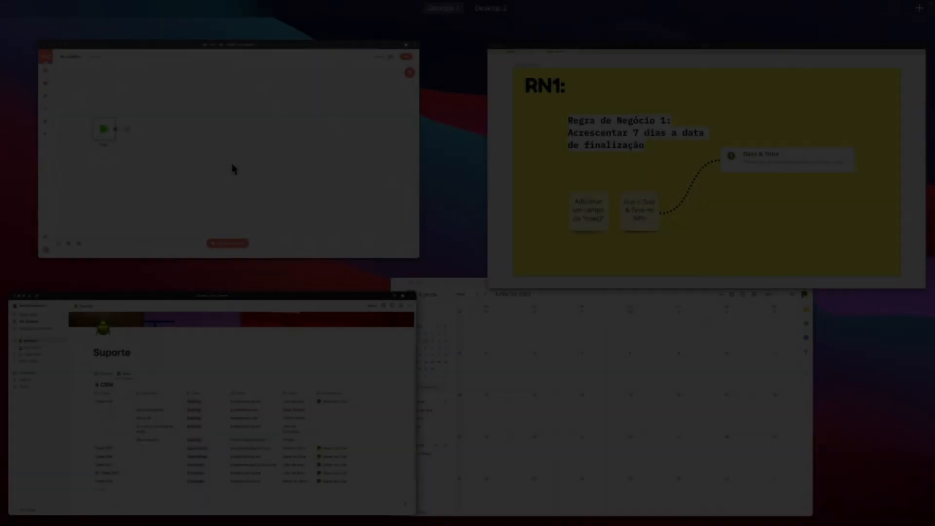
# Bring the n8n workflow window to the front and enlarge it to full size.
pyautogui.click(232, 167)
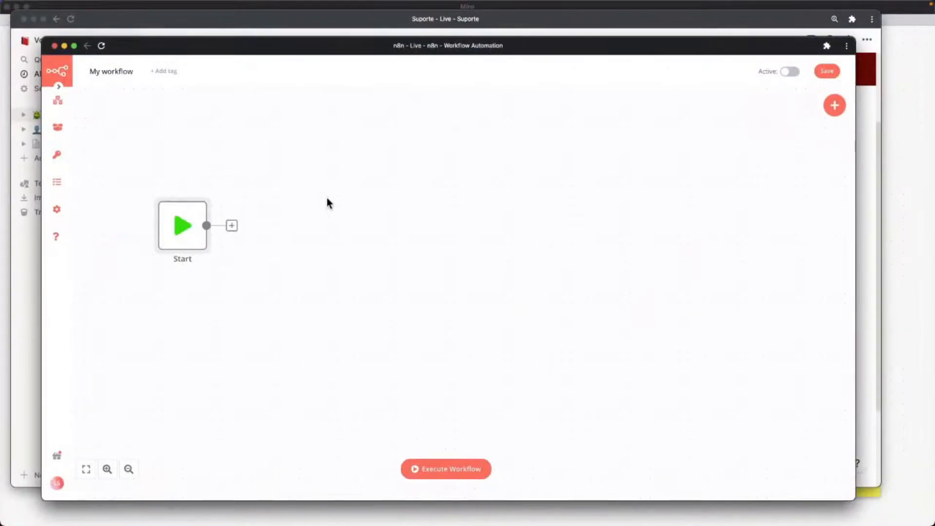
pyautogui.moveTo(43, 37); pyautogui.dragTo(15, 15)
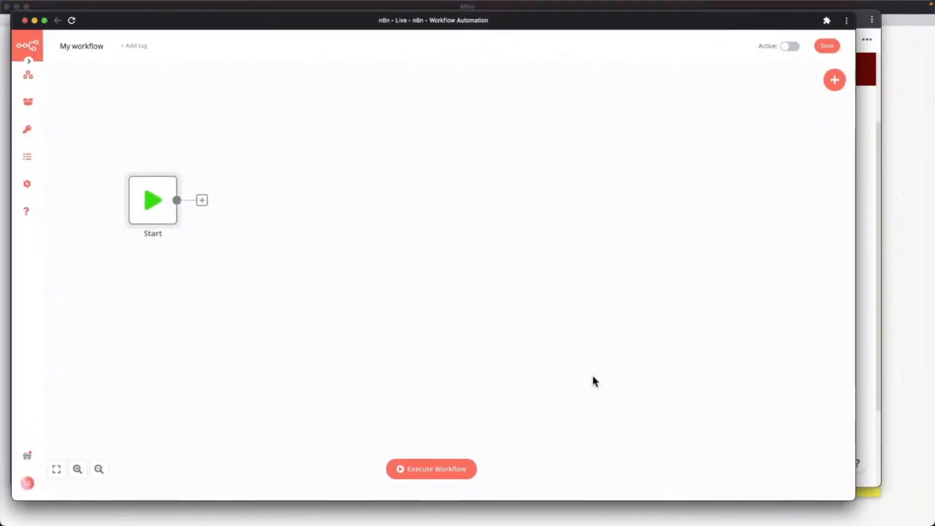
pyautogui.moveTo(856, 500); pyautogui.dragTo(923, 517)
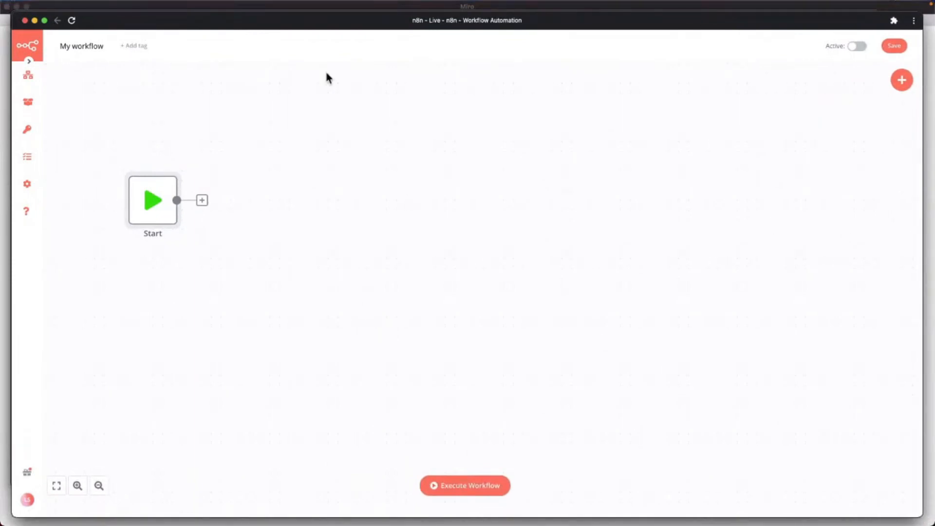
pyautogui.click(391, 213)
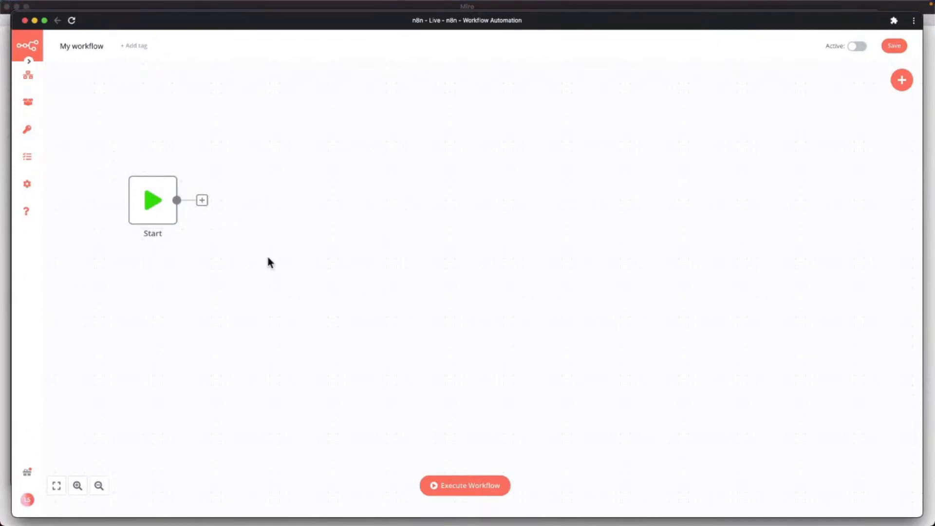
pyautogui.hotkey('ctrl', 'Up')
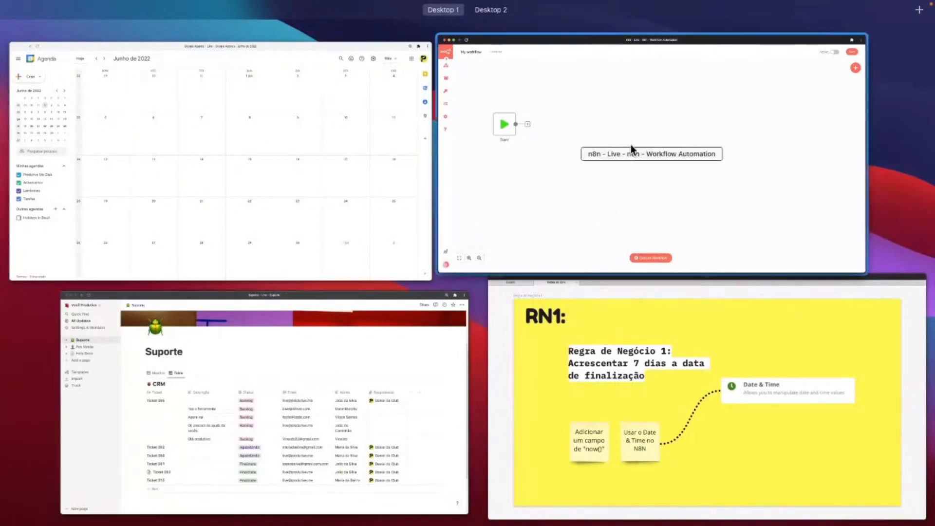
pyautogui.click(632, 150)
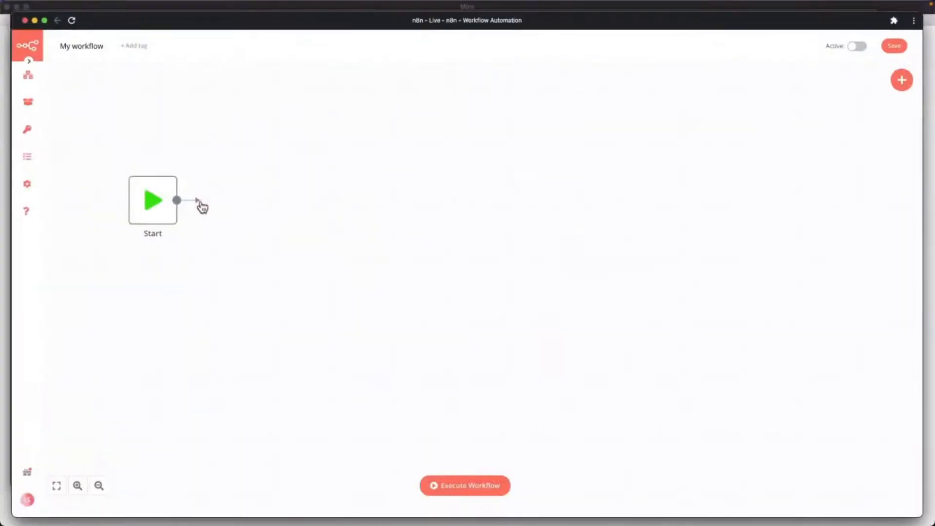
# Add a Notion (Beta) node after the Start node.
pyautogui.click(202, 206)
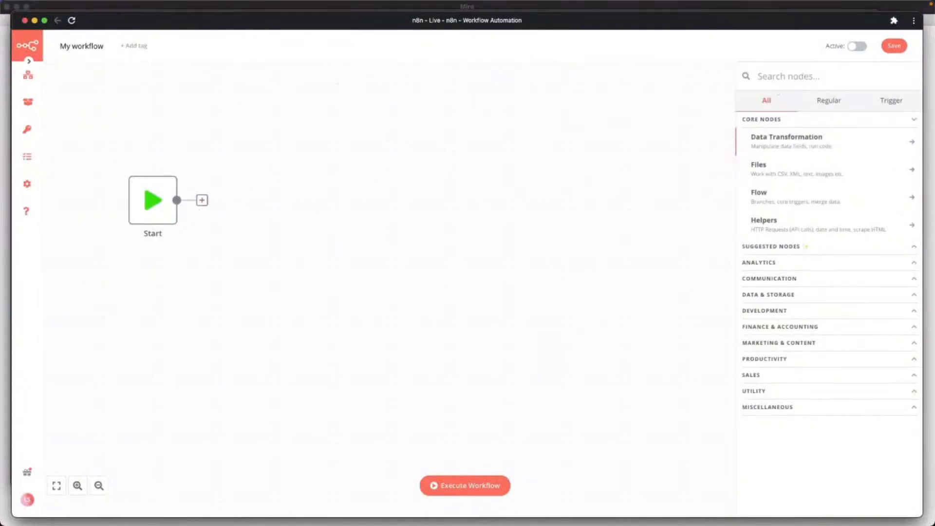
pyautogui.write('Notion')
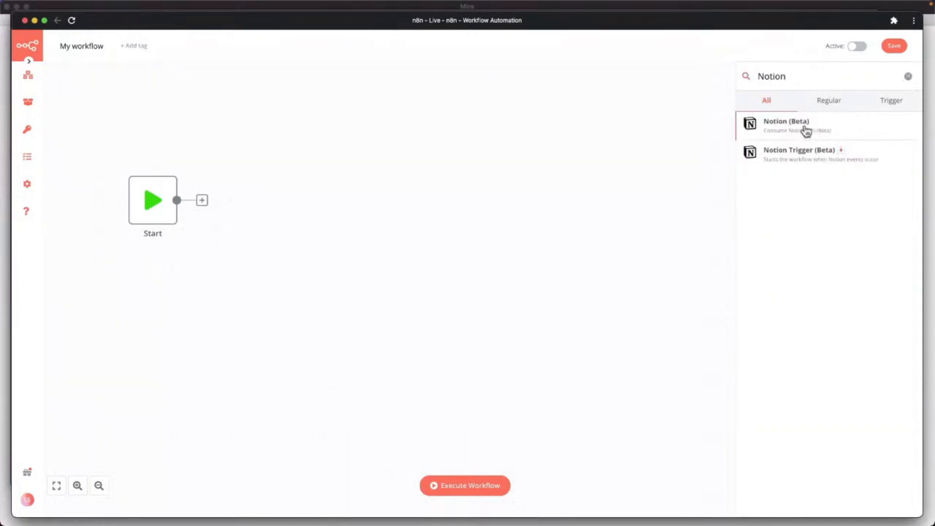
pyautogui.click(805, 128)
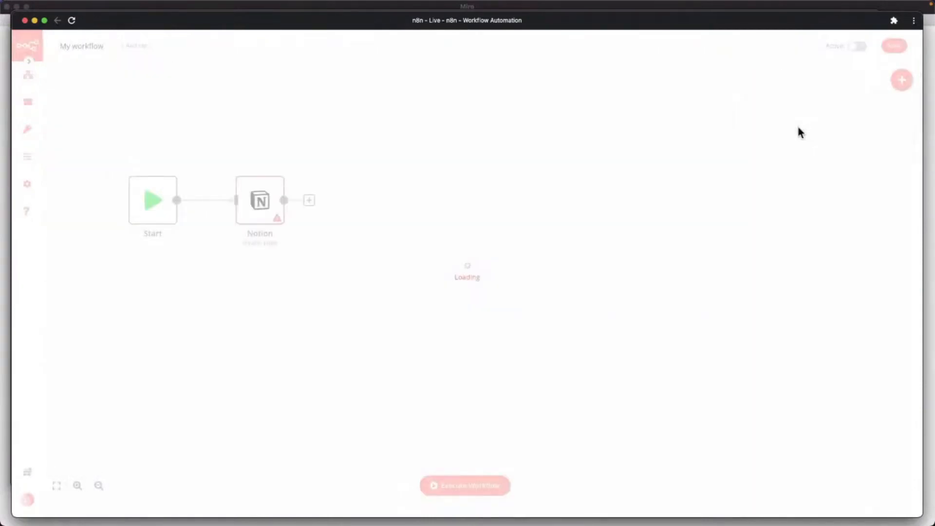
# Use the Notion account credential with resource Database Page and operation Get All.
pyautogui.click(195, 140)
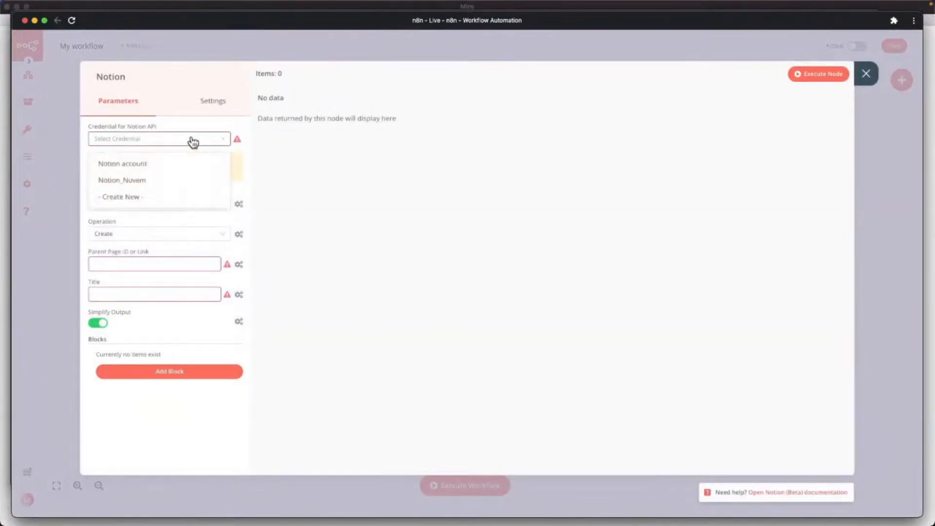
pyautogui.click(108, 168)
pyautogui.click(147, 205)
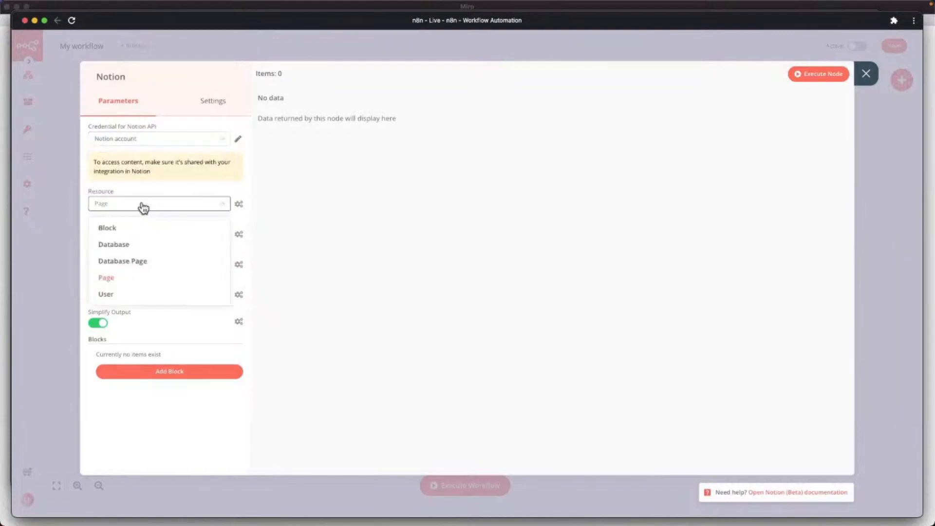
pyautogui.click(124, 266)
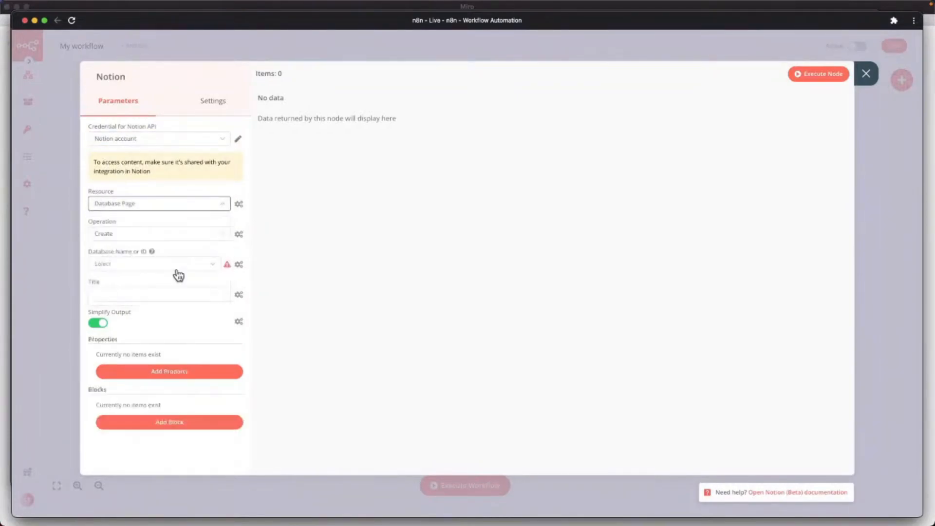
pyautogui.click(139, 239)
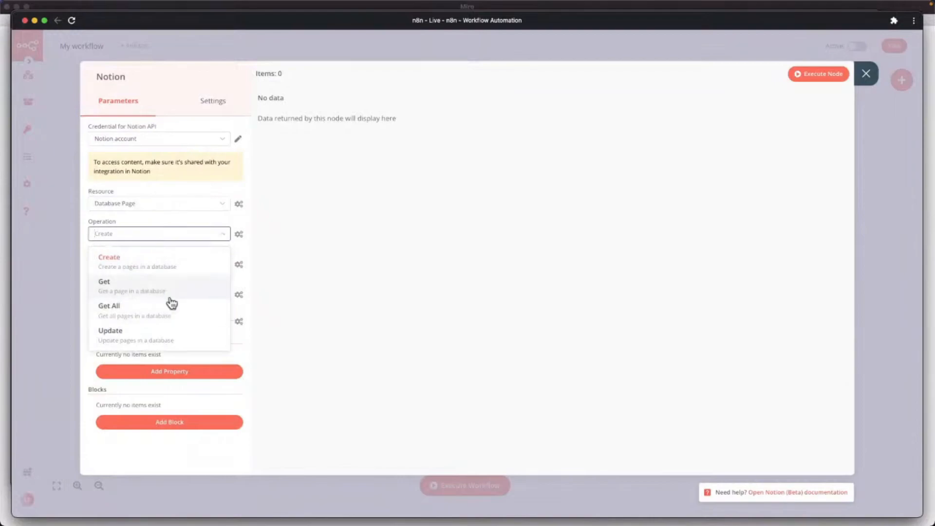
pyautogui.click(124, 316)
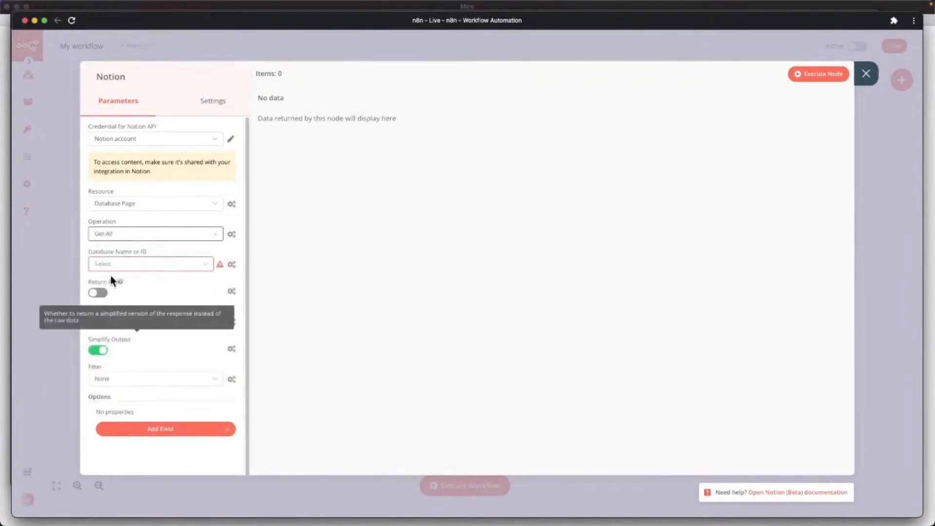
# Target the CRM database, turn on Return All, and run the node.
pyautogui.click(124, 266)
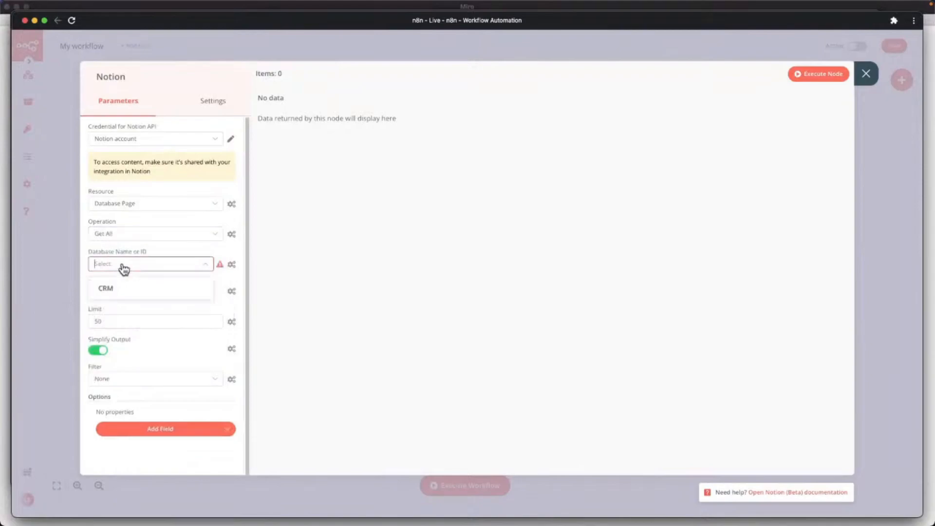
pyautogui.click(105, 291)
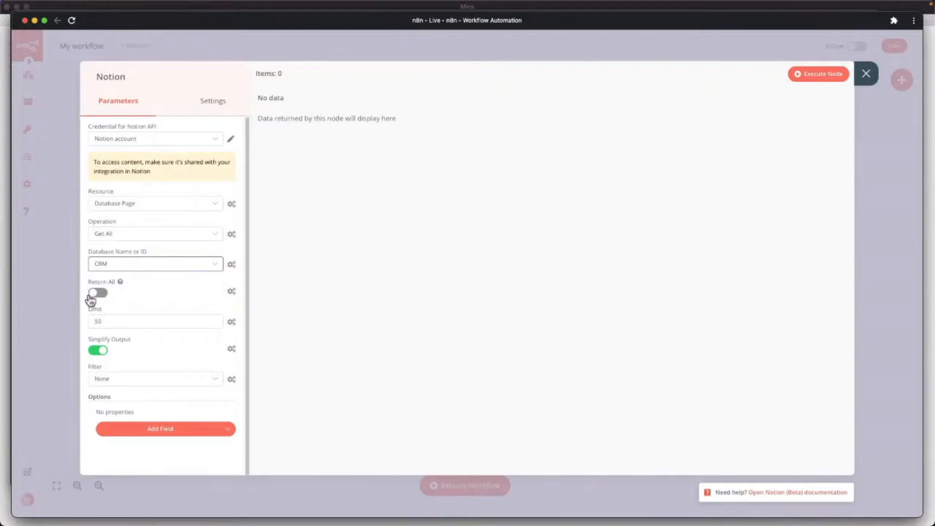
pyautogui.click(105, 293)
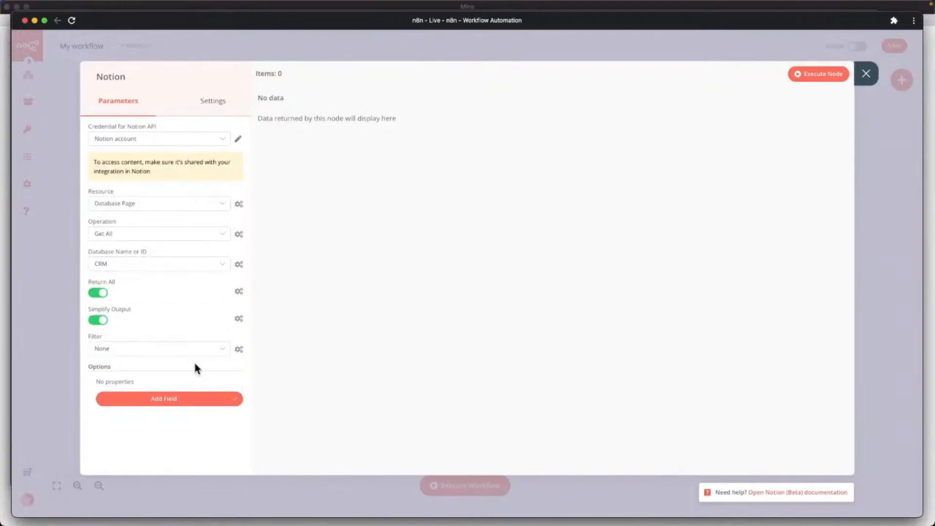
pyautogui.click(816, 78)
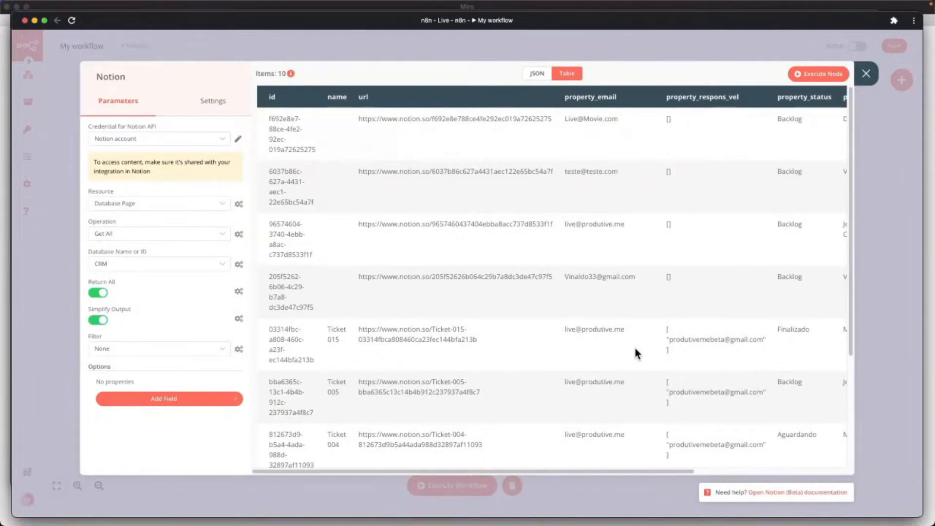
# Scroll through the 10 returned CRM records to check emails, statuses and names.
pyautogui.moveTo(481, 465); pyautogui.dragTo(629, 468)
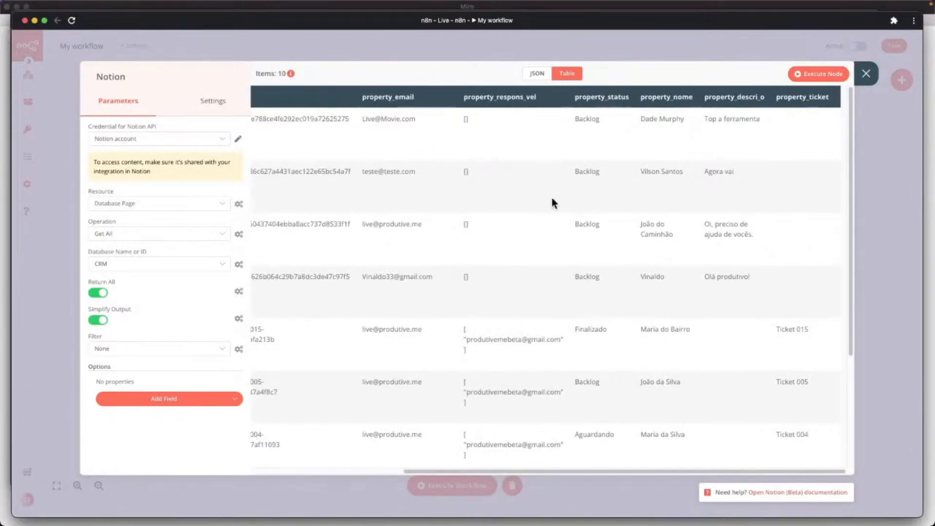
pyautogui.scroll(-2, 591, 312)
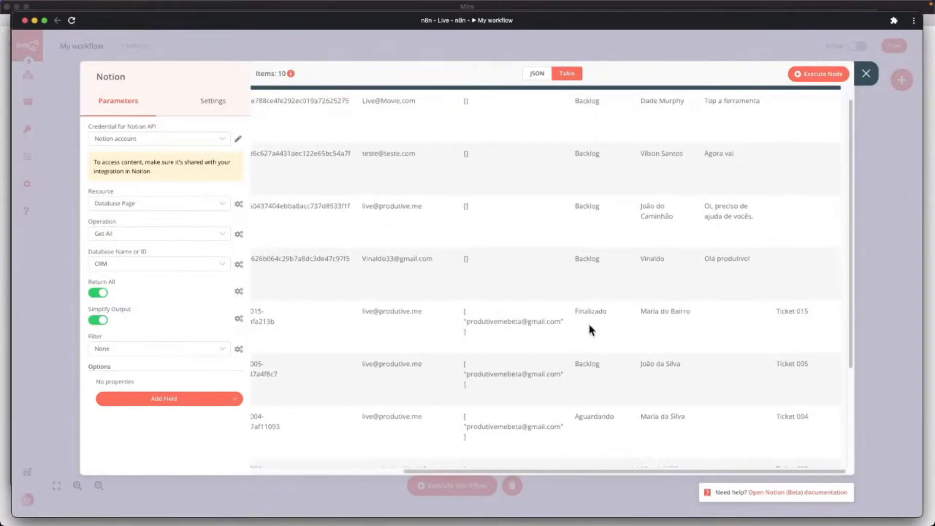
pyautogui.scroll(-3, 603, 332)
pyautogui.moveTo(593, 471); pyautogui.dragTo(356, 452)
pyautogui.click(130, 349)
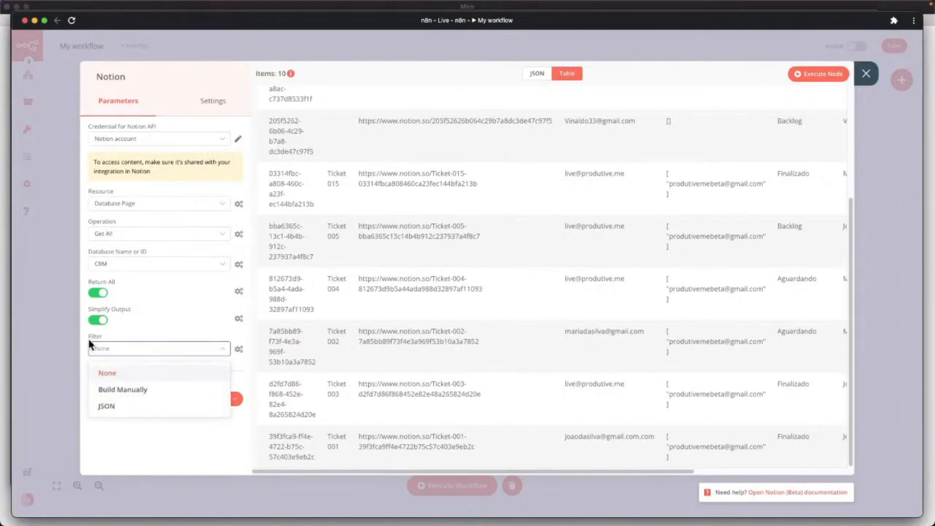
# Set the filter to Build Manually, matching pages that meet Any filter.
pyautogui.click(122, 394)
pyautogui.click(128, 379)
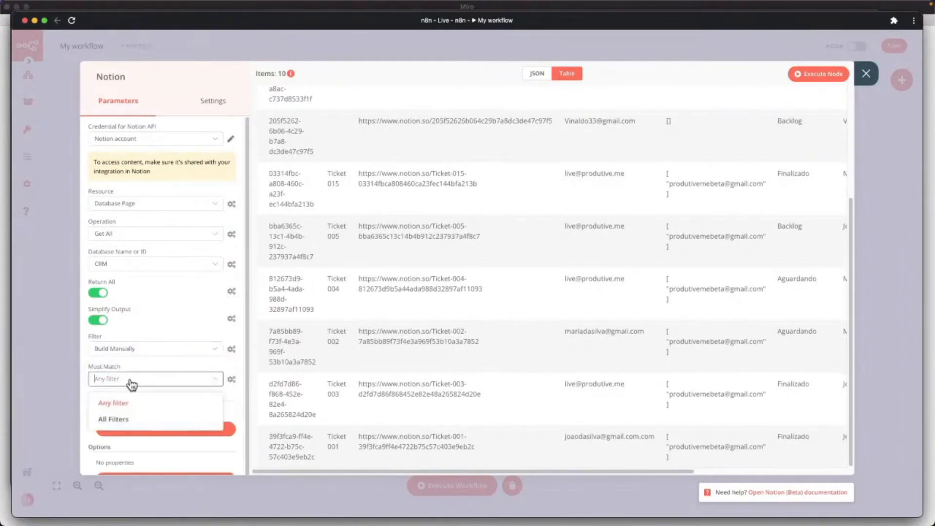
pyautogui.click(126, 403)
pyautogui.scroll(-2, 173, 360)
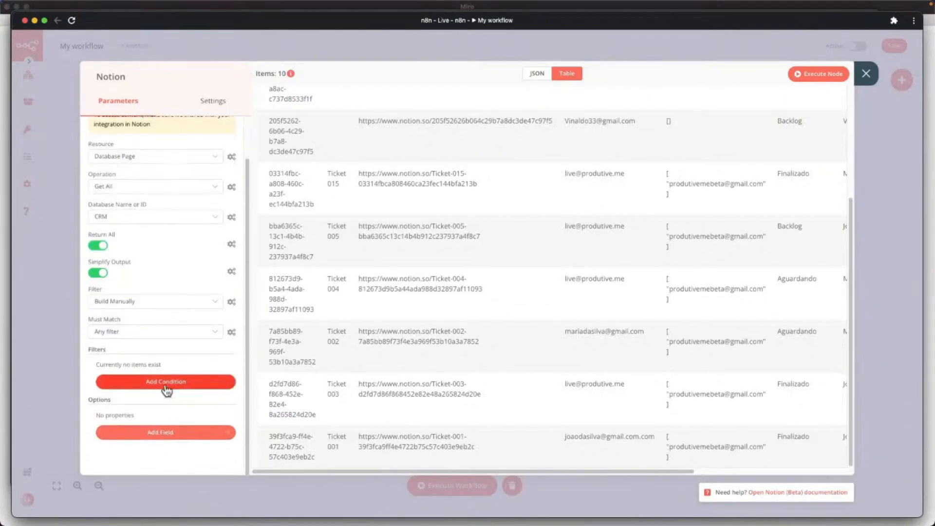
# Add the condition Status Equals Finalizado and rerun the node.
pyautogui.click(170, 385)
pyautogui.click(161, 381)
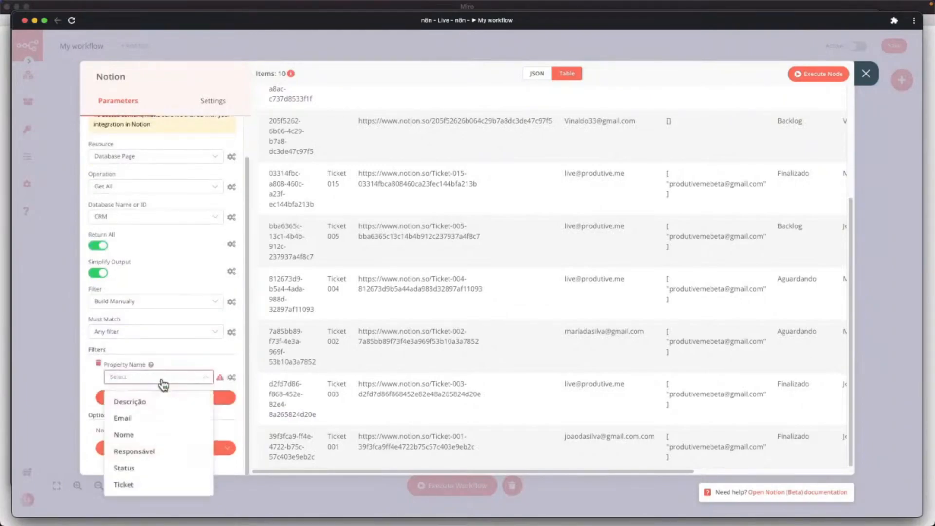
pyautogui.click(137, 469)
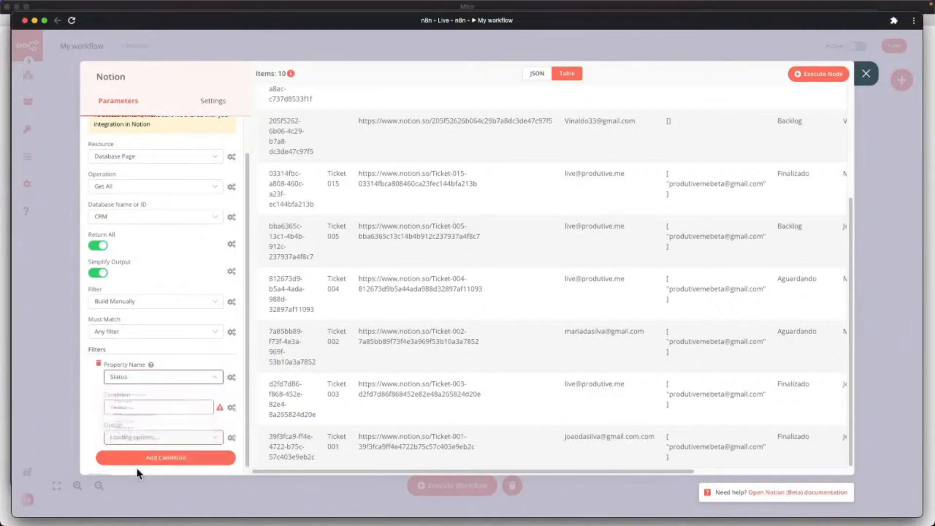
pyautogui.click(135, 409)
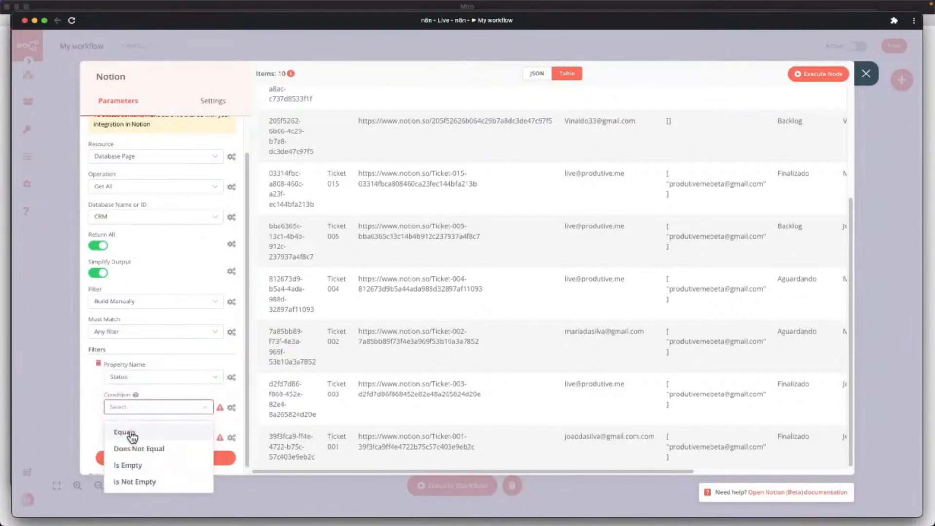
pyautogui.click(130, 433)
pyautogui.click(145, 438)
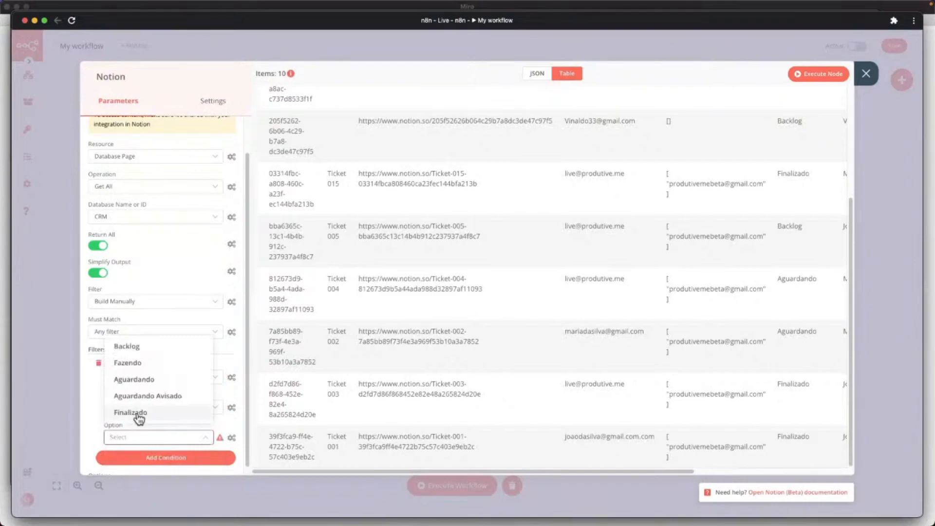
pyautogui.click(138, 414)
pyautogui.click(811, 80)
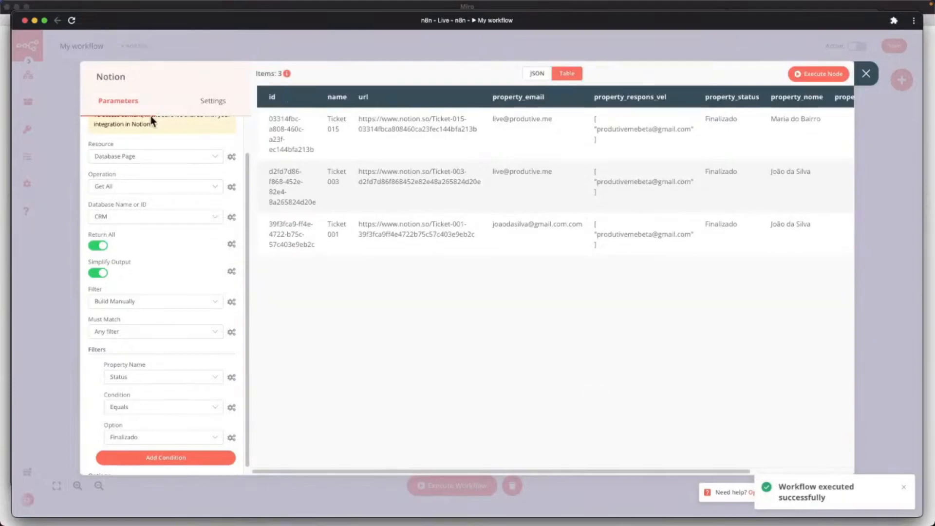
# Review the 3-item output, close the Notion node, and move it further right of Start.
pyautogui.moveTo(493, 472); pyautogui.dragTo(672, 468)
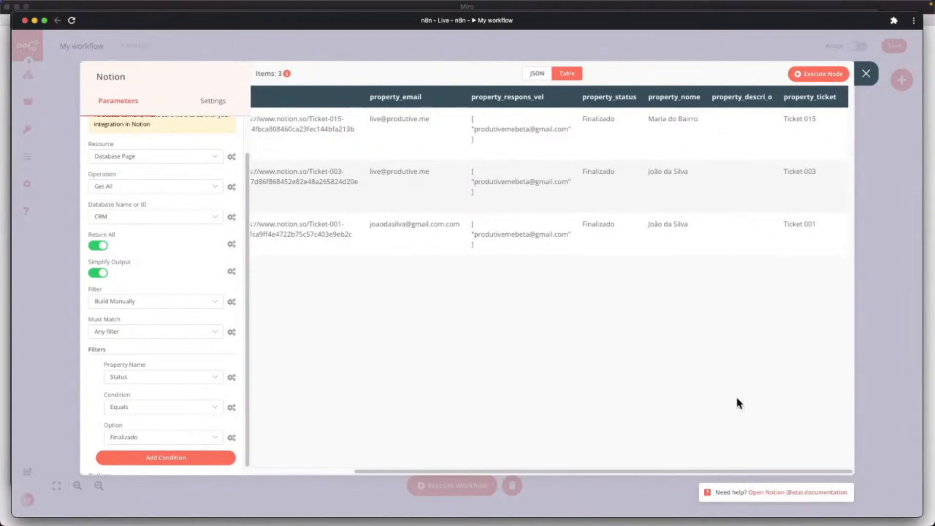
pyautogui.moveTo(538, 470); pyautogui.dragTo(420, 478)
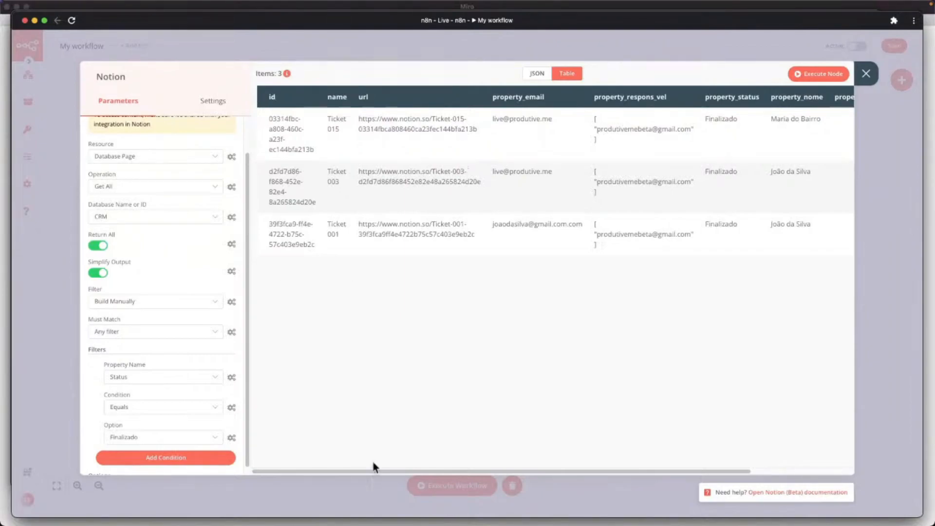
pyautogui.moveTo(382, 475); pyautogui.dragTo(526, 471)
pyautogui.click(865, 74)
pyautogui.moveTo(254, 218); pyautogui.dragTo(310, 218)
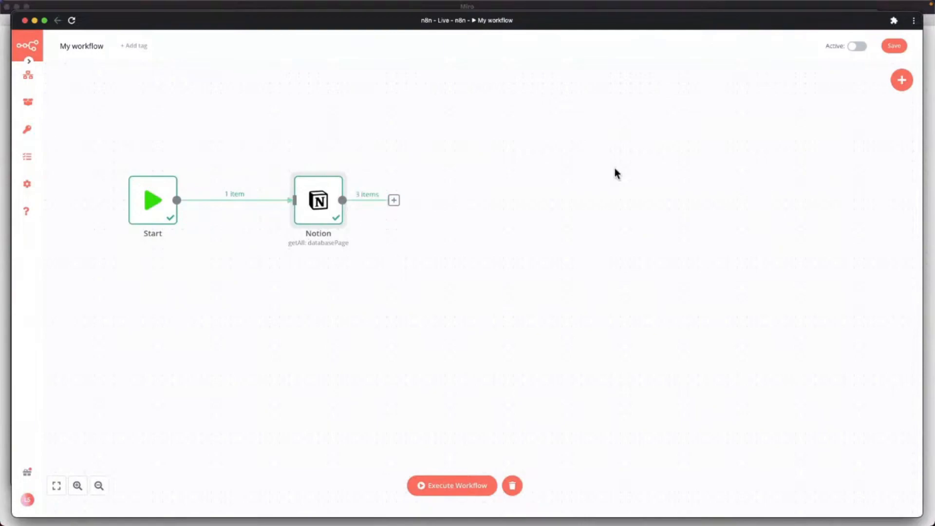
pyautogui.hotkey('ctrl', 'Up')
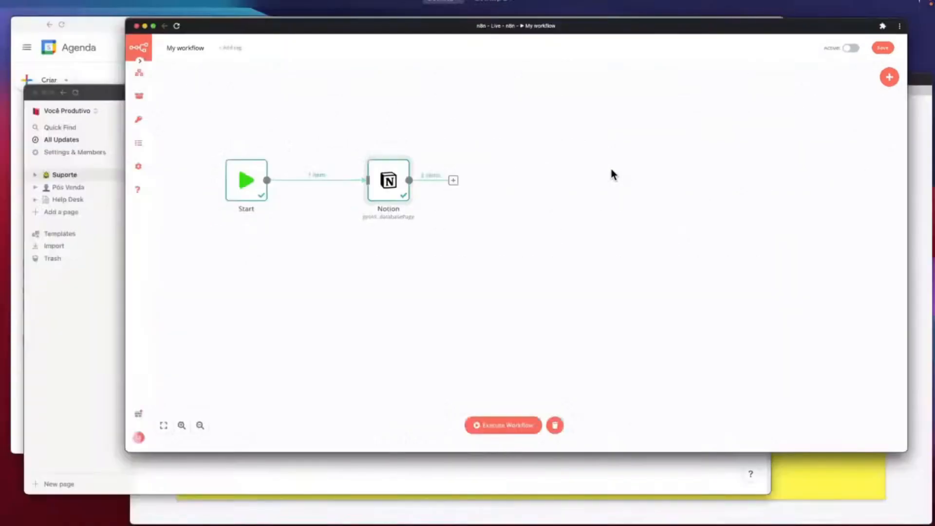
# Invite the N8N_Integracao_Live integration to the Pós Venda page through its Share menu.
pyautogui.click(258, 383)
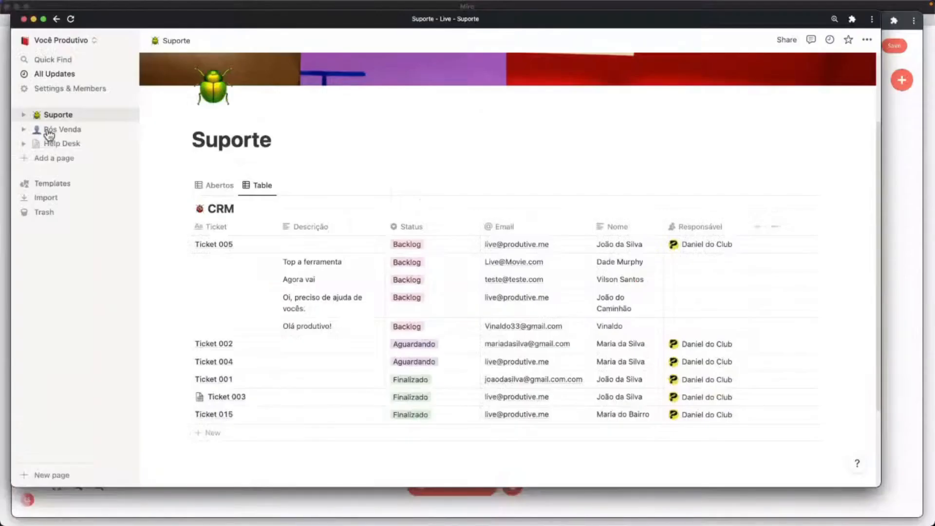
pyautogui.click(62, 130)
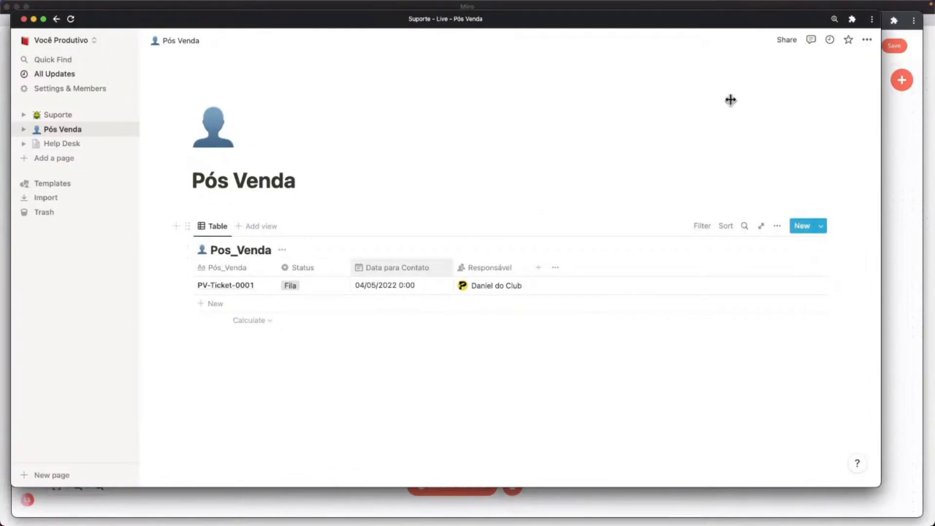
pyautogui.click(790, 41)
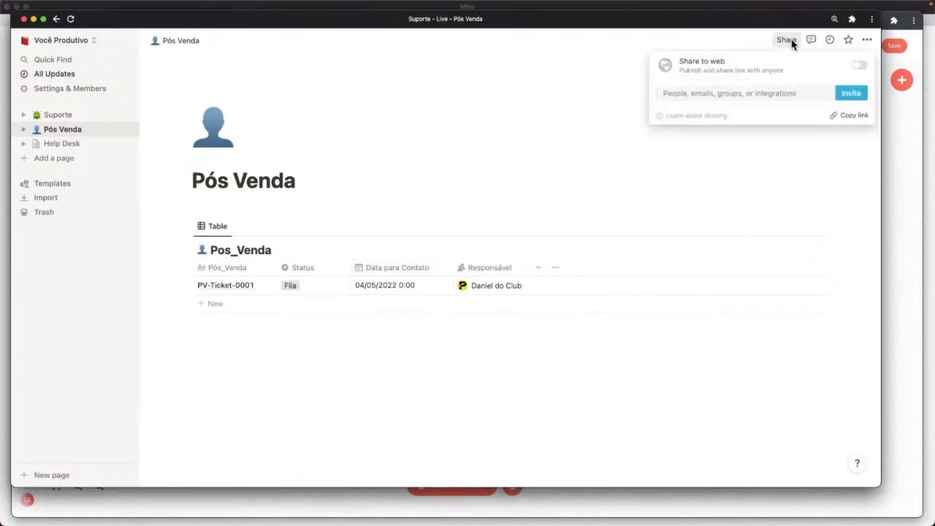
pyautogui.click(733, 92)
pyautogui.write('n8n')
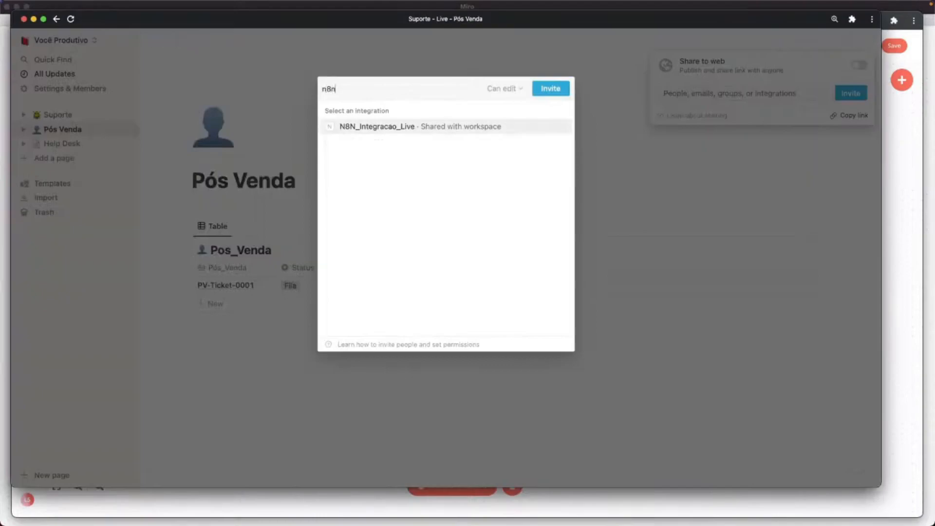
pyautogui.click(385, 128)
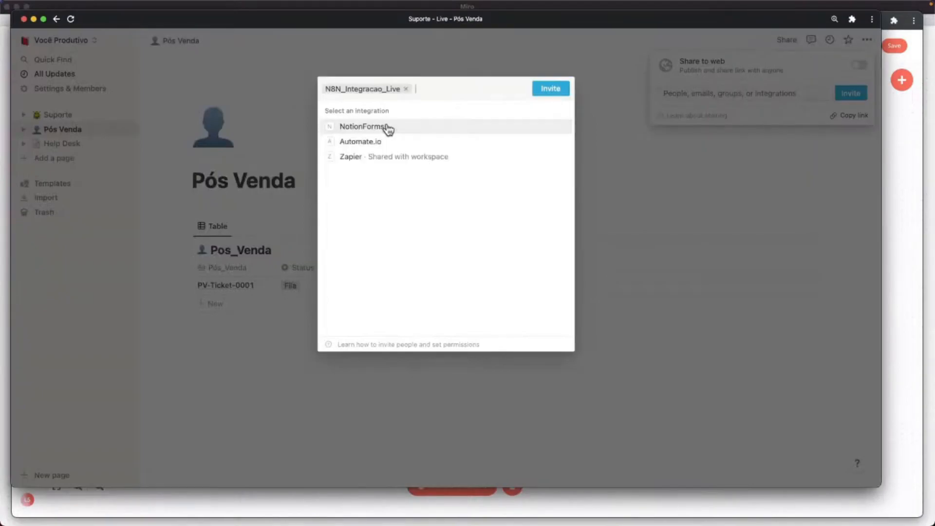
pyautogui.click(552, 89)
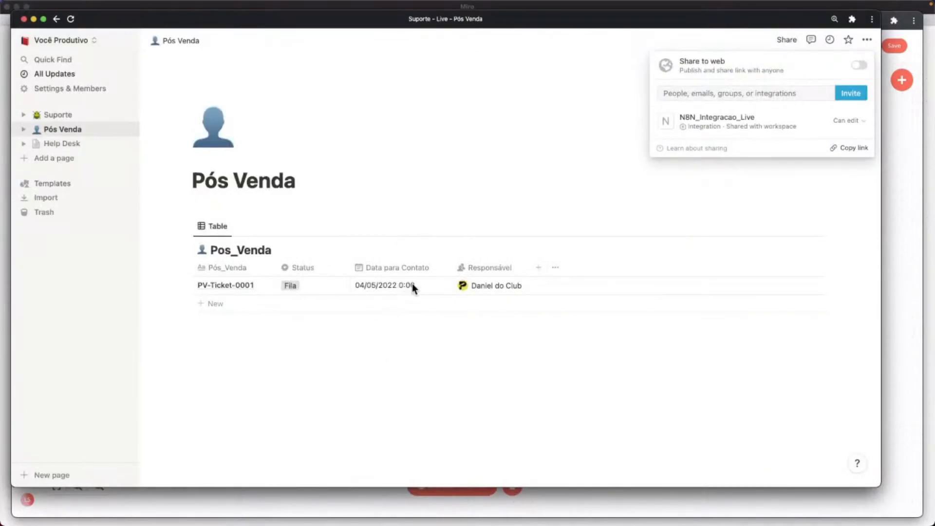
pyautogui.click(467, 341)
pyautogui.hotkey('ctrl', 'Up')
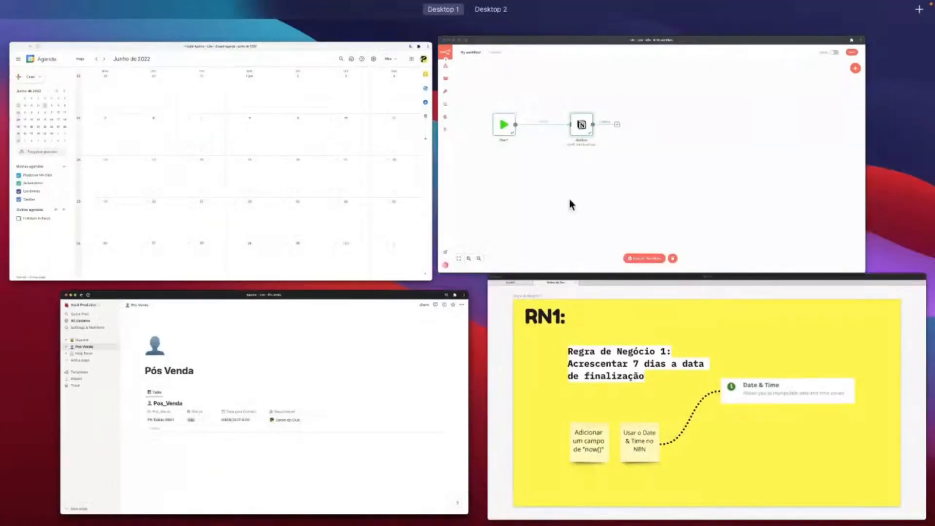
# Change the CRM Get All Notion node's name to Notion_Carrega_Dados.
pyautogui.click(569, 201)
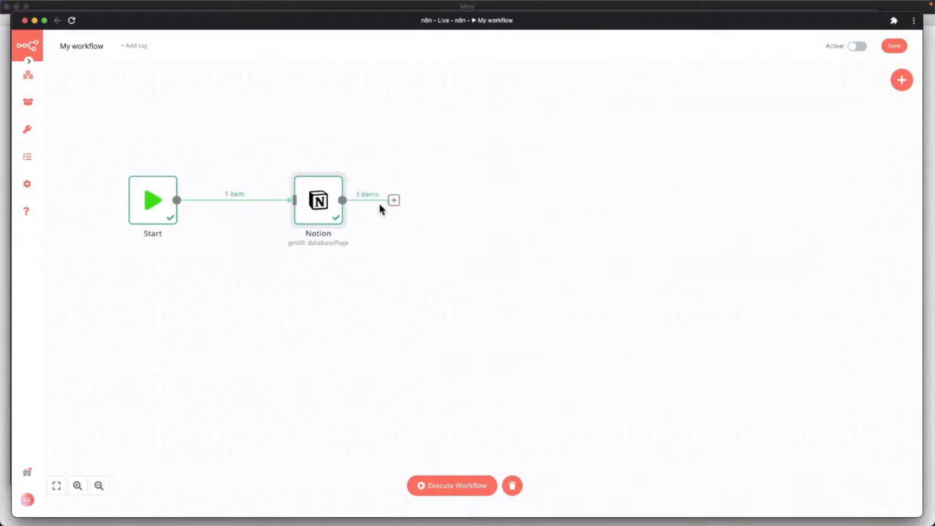
pyautogui.moveTo(322, 205); pyautogui.dragTo(302, 205)
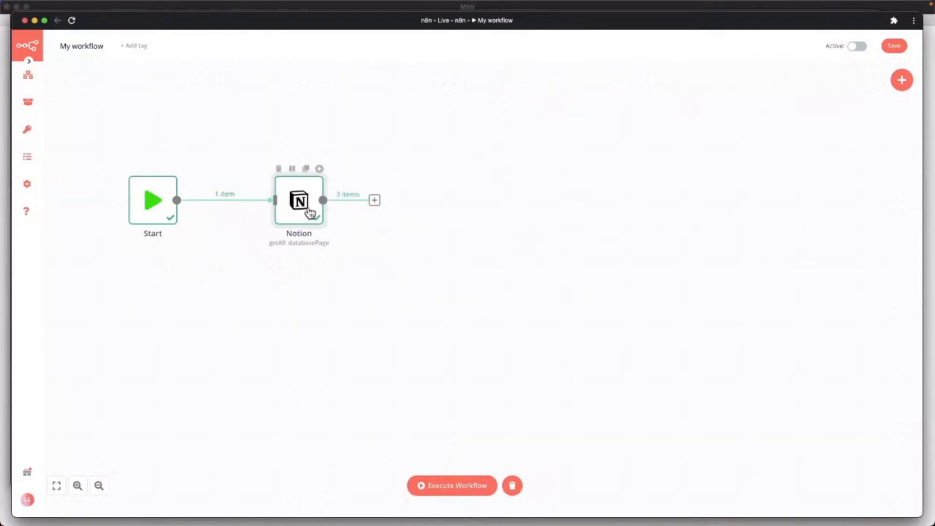
pyautogui.moveTo(290, 213)
pyautogui.doubleClick(307, 203)
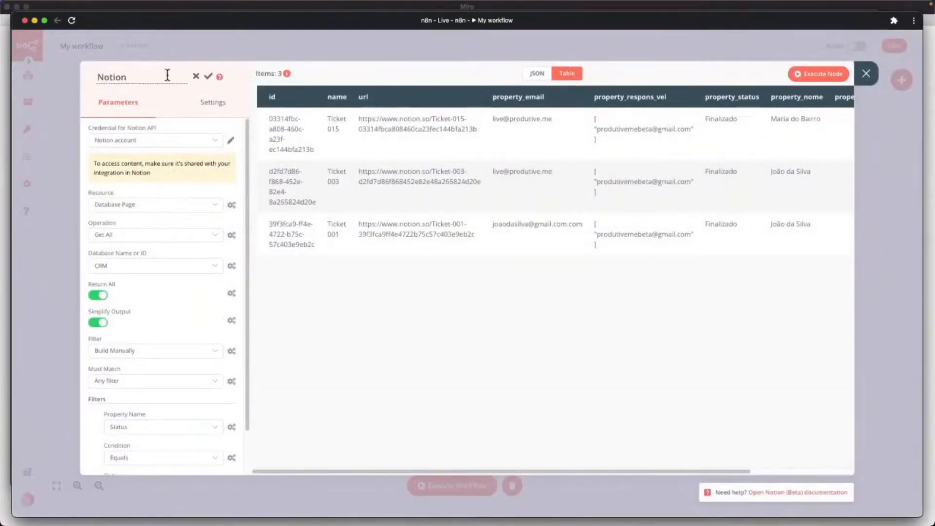
pyautogui.write('arrega_Dados')
pyautogui.click(208, 80)
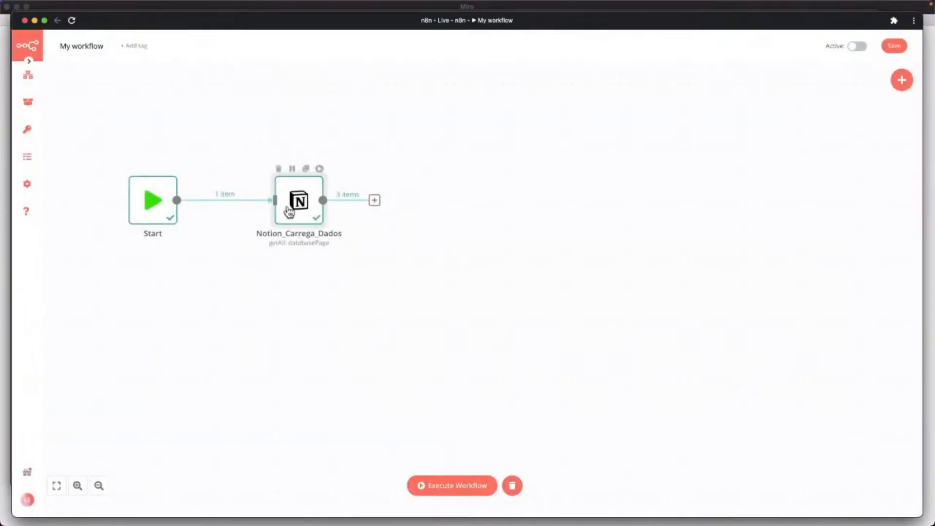
pyautogui.moveTo(375, 200); pyautogui.dragTo(463, 203)
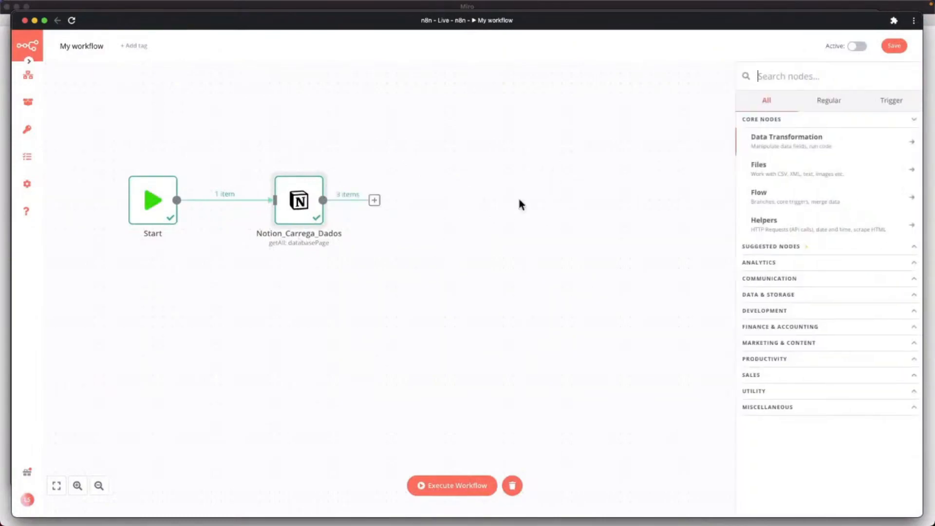
# Add a Notion node after Notion_Carrega_Dados.
pyautogui.write('Nno')
pyautogui.press('BackSpace')
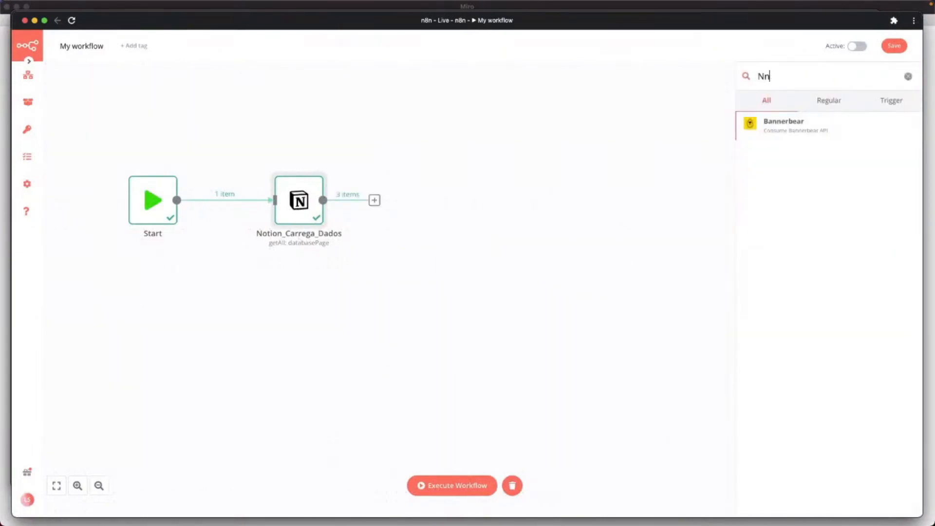
pyautogui.press('BackSpace')
pyautogui.write('otion')
pyautogui.click(790, 128)
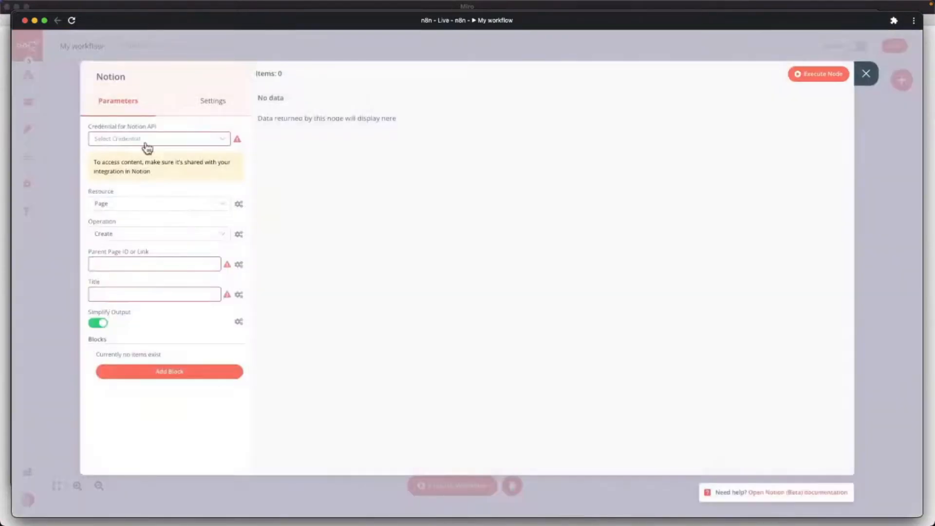
# Set it to Notion account, Database Page, Create, in the Pos_Venda database.
pyautogui.click(142, 140)
pyautogui.click(135, 170)
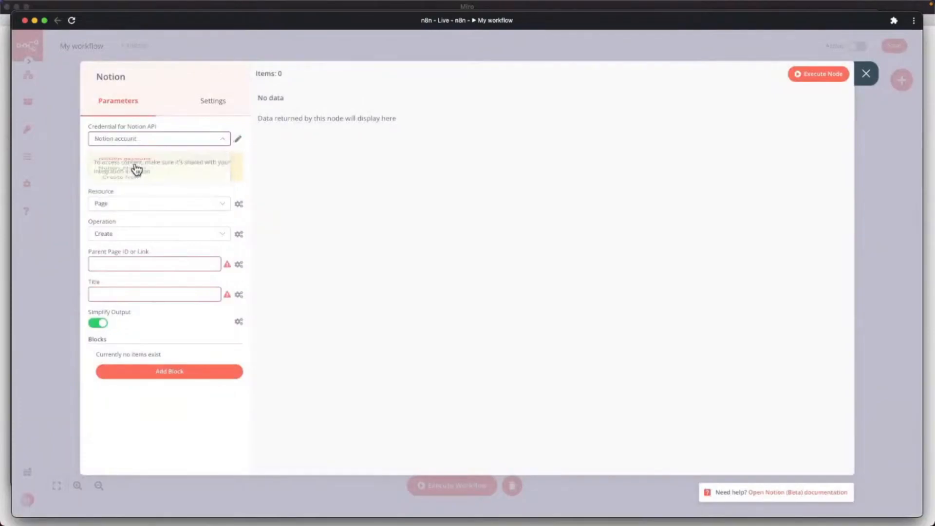
pyautogui.click(132, 208)
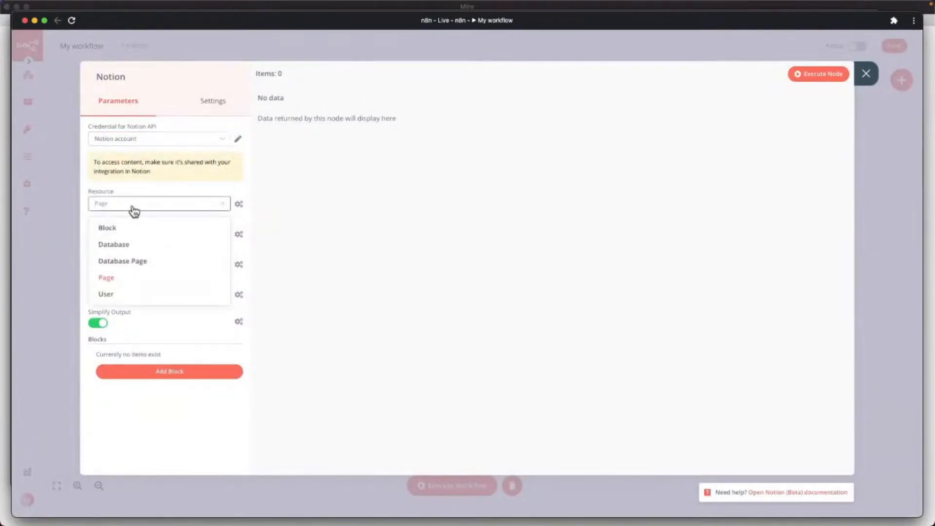
pyautogui.click(122, 262)
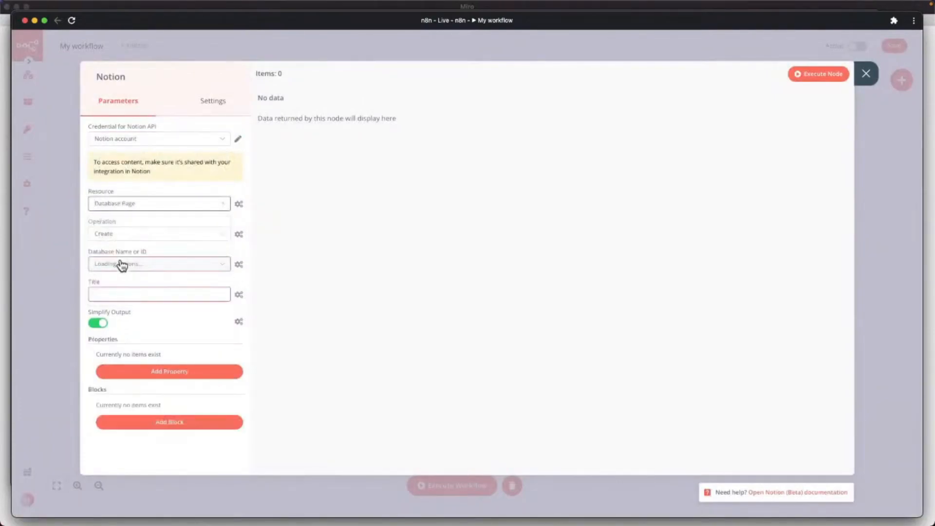
pyautogui.click(125, 235)
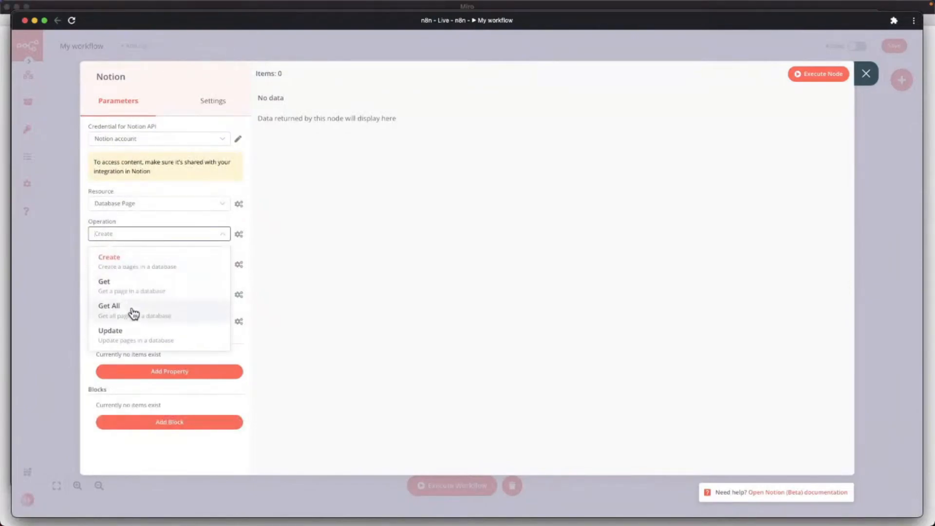
pyautogui.click(115, 265)
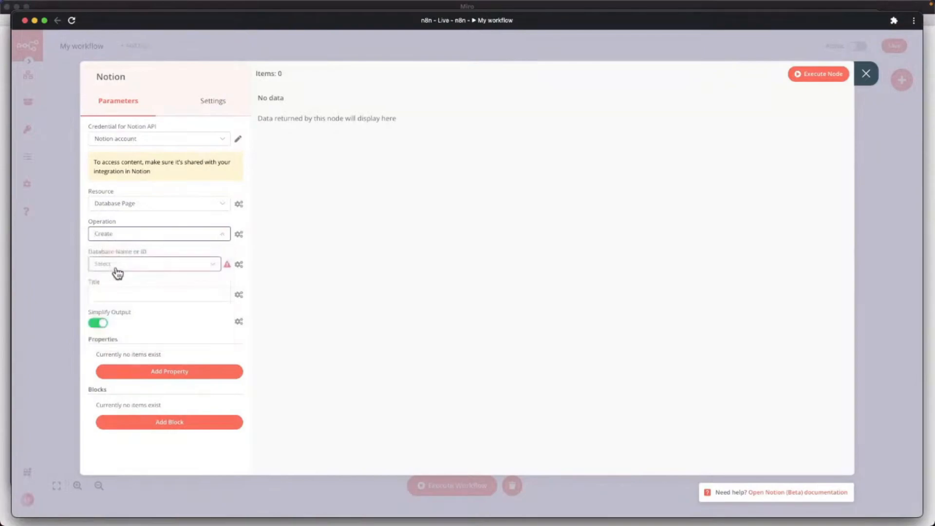
pyautogui.click(126, 264)
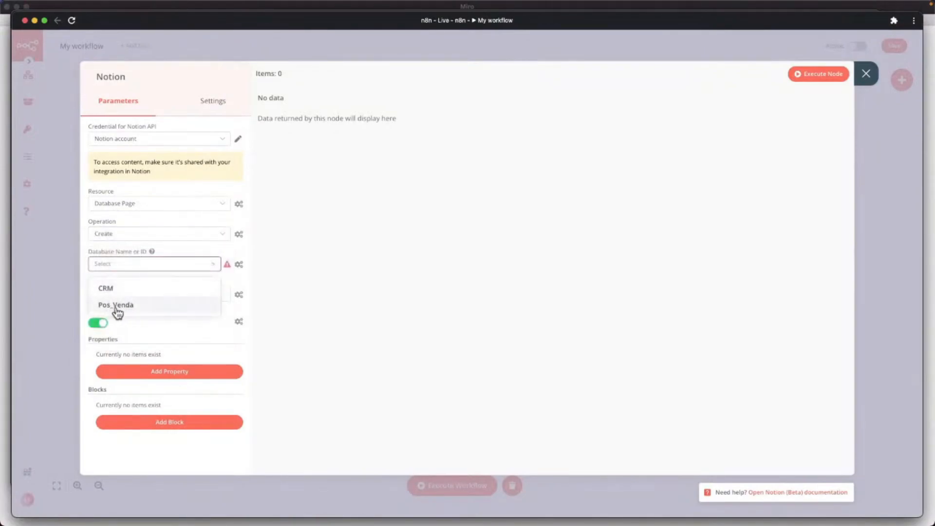
pyautogui.click(116, 306)
# Switch the page Title field to an expression.
pyautogui.click(115, 294)
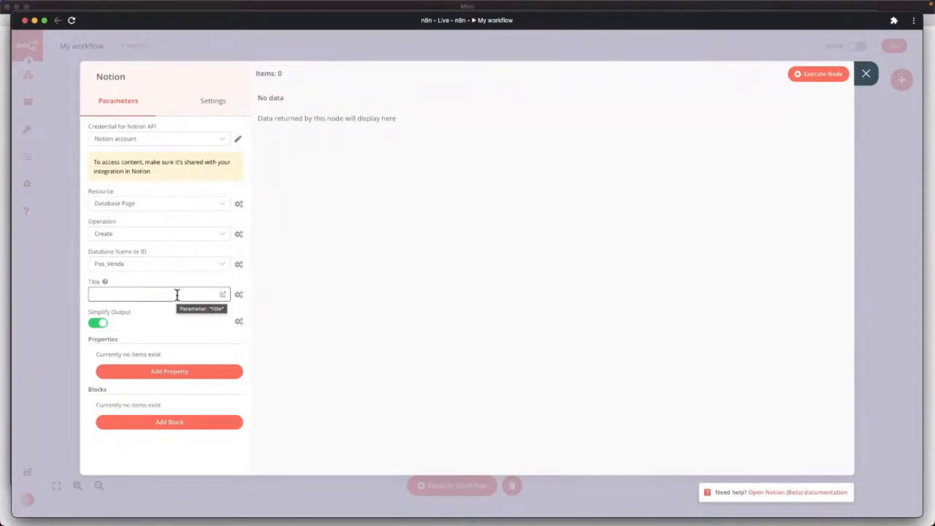
pyautogui.click(238, 294)
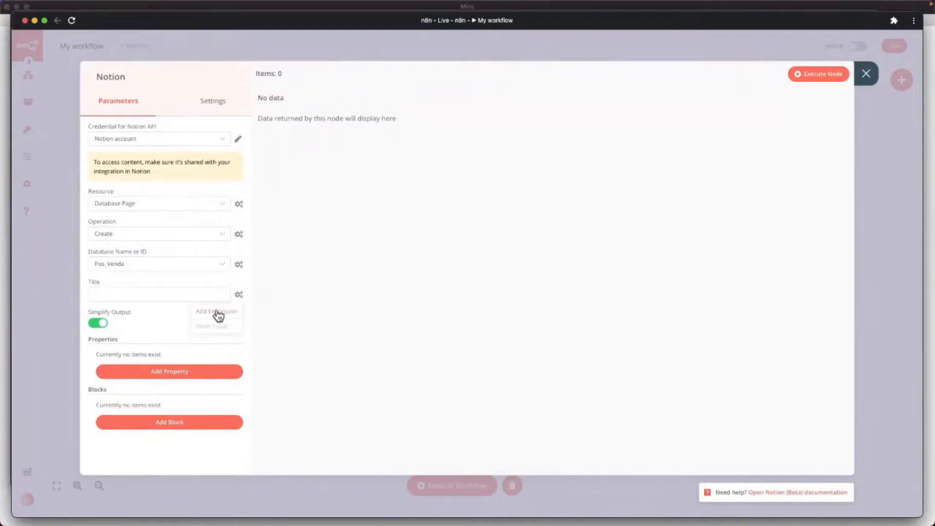
pyautogui.click(217, 312)
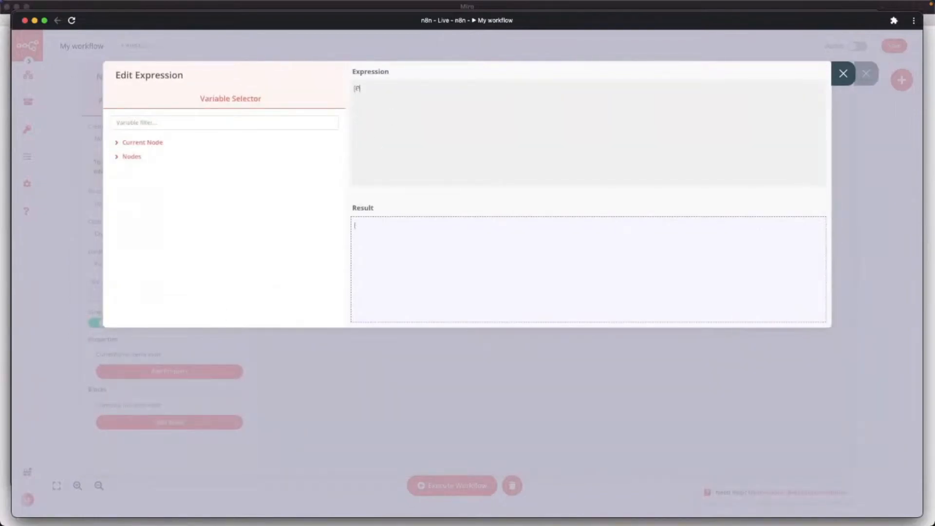
# Make the Title '[Pos Venda] - ' followed by the incoming JSON name field.
pyautogui.write('[Pos Venda] -')
pyautogui.click(146, 142)
pyautogui.click(148, 172)
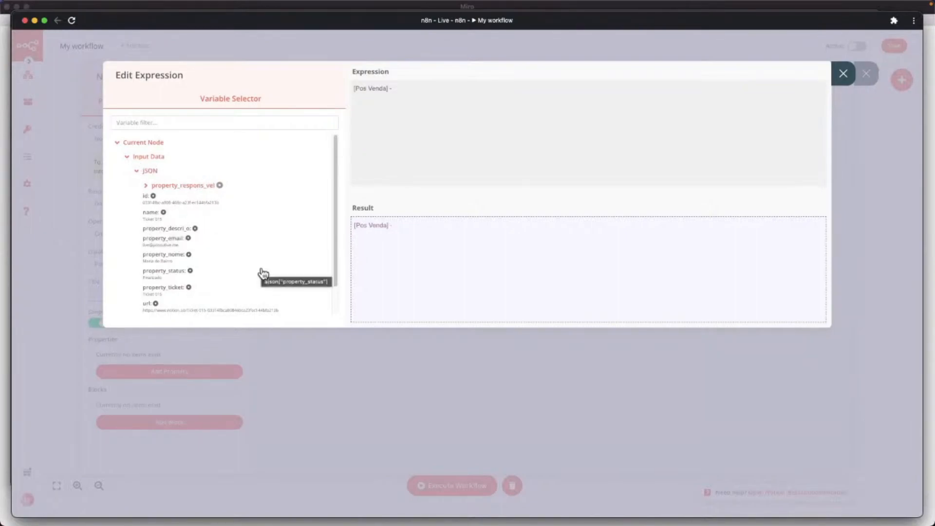
pyautogui.click(155, 219)
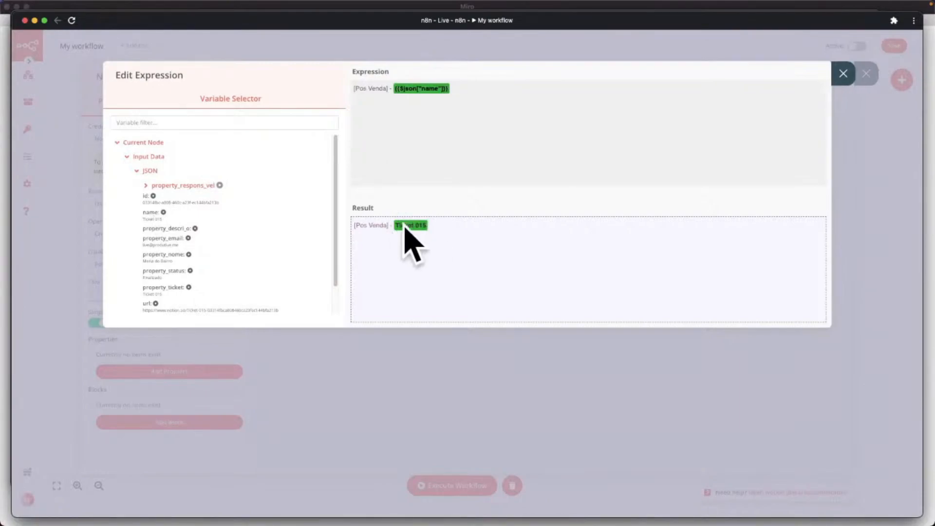
pyautogui.click(843, 75)
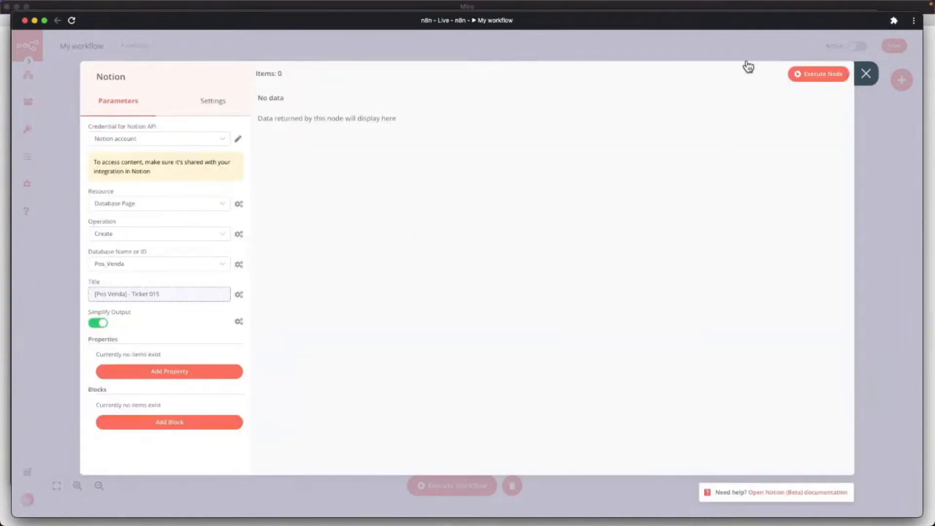
# Execute the full workflow and check the new Pos Venda ticket pages in Notion.
pyautogui.click(866, 73)
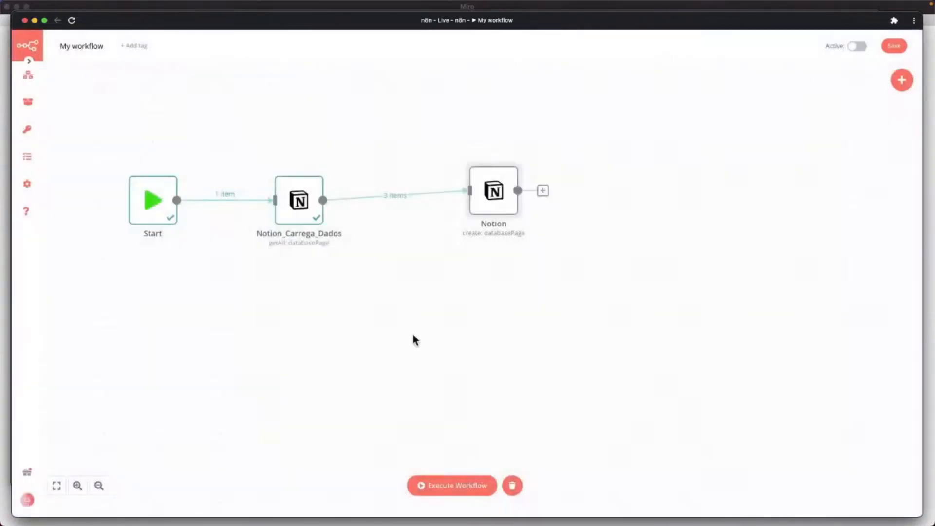
pyautogui.click(440, 487)
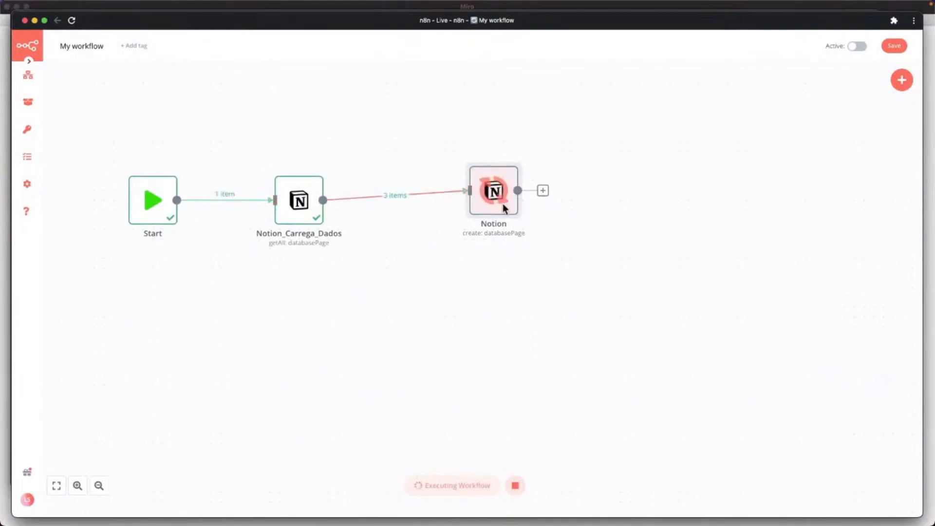
pyautogui.hotkey('ctrl', 'Up')
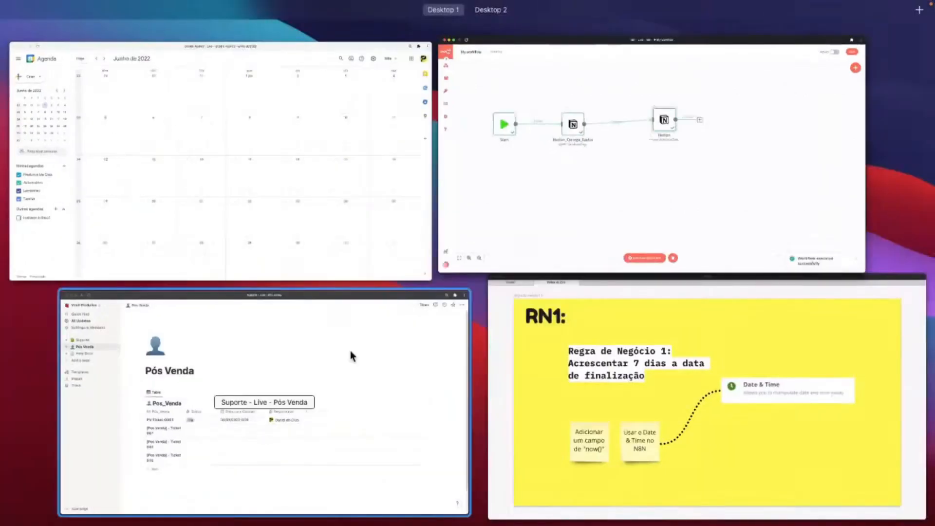
pyautogui.click(343, 353)
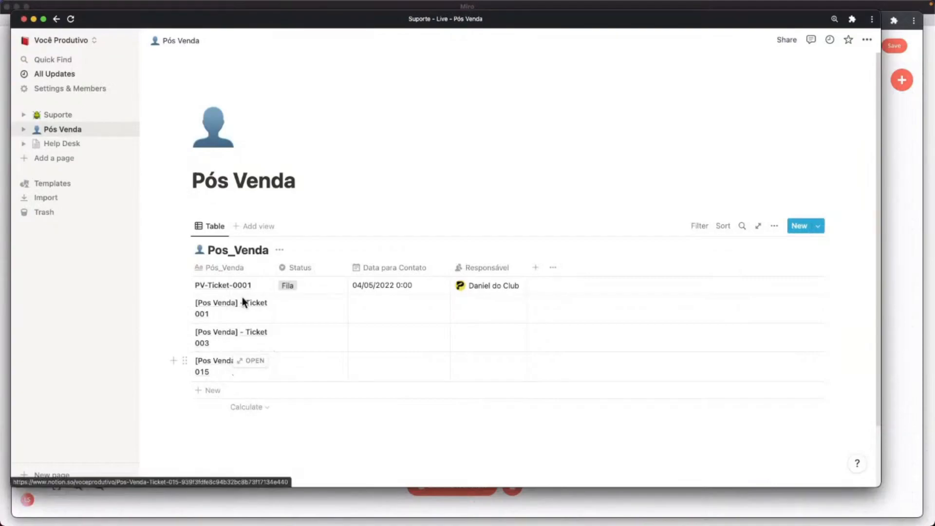
# Delete the Ticket 001, 003 and 015 [Pos Venda] rows, then switch back to n8n.
pyautogui.moveTo(274, 269); pyautogui.dragTo(307, 269)
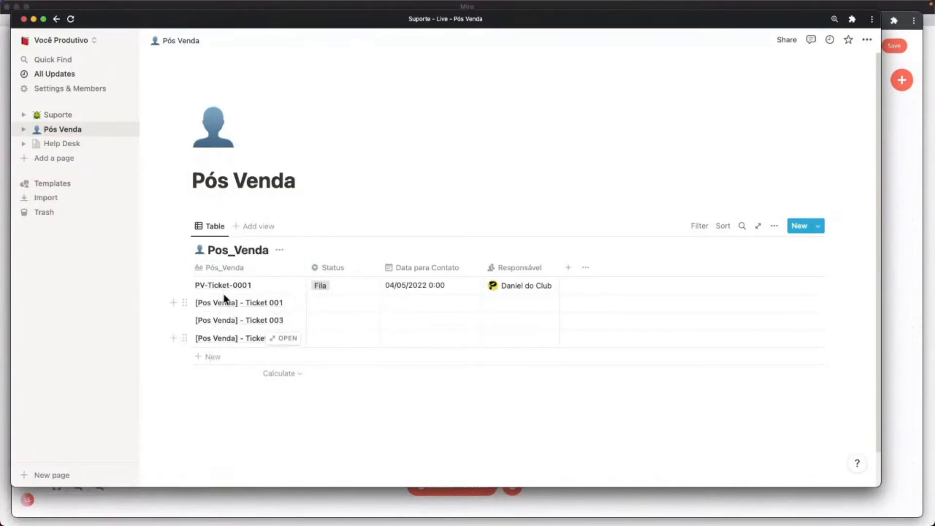
pyautogui.hotkey('ctrl', 'Up')
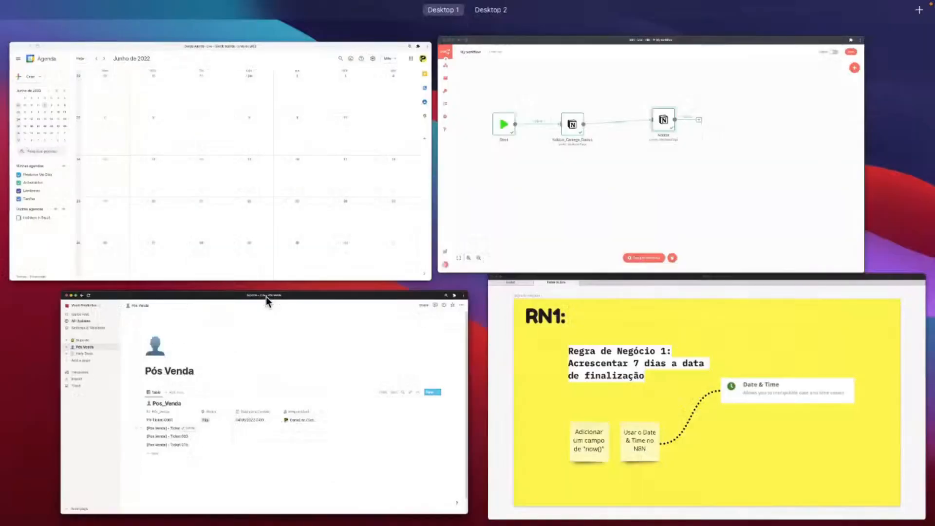
pyautogui.click(262, 371)
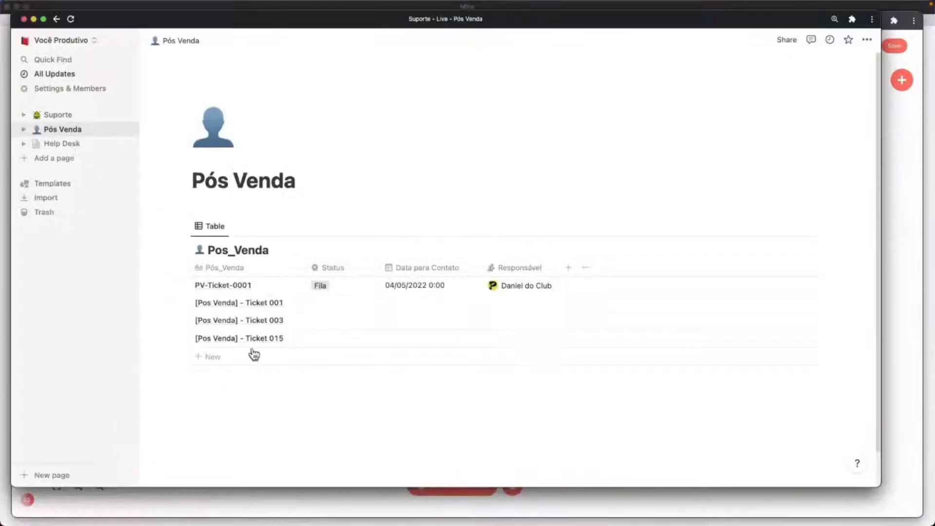
pyautogui.click(218, 302)
pyautogui.hotkey('shift', 'Down')
pyautogui.hotkey('shift', 'Down')
pyautogui.hotkey('shift', 'Down')
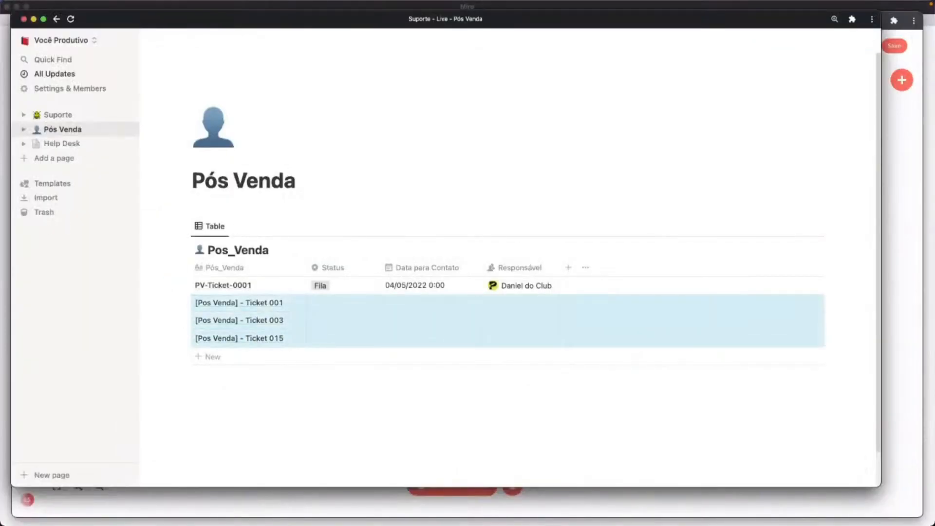
pyautogui.press('Delete')
pyautogui.hotkey('ctrl', 'Up')
pyautogui.click(499, 166)
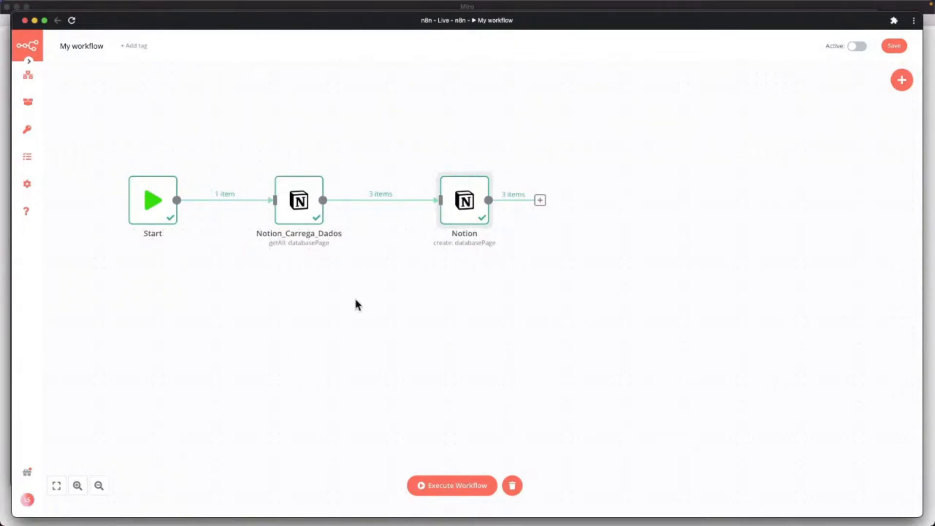
# Open the Notion create-page node to see its parameters and the three created ticket pages.
pyautogui.moveTo(282, 178)
pyautogui.moveTo(447, 200)
pyautogui.doubleClick(462, 211)
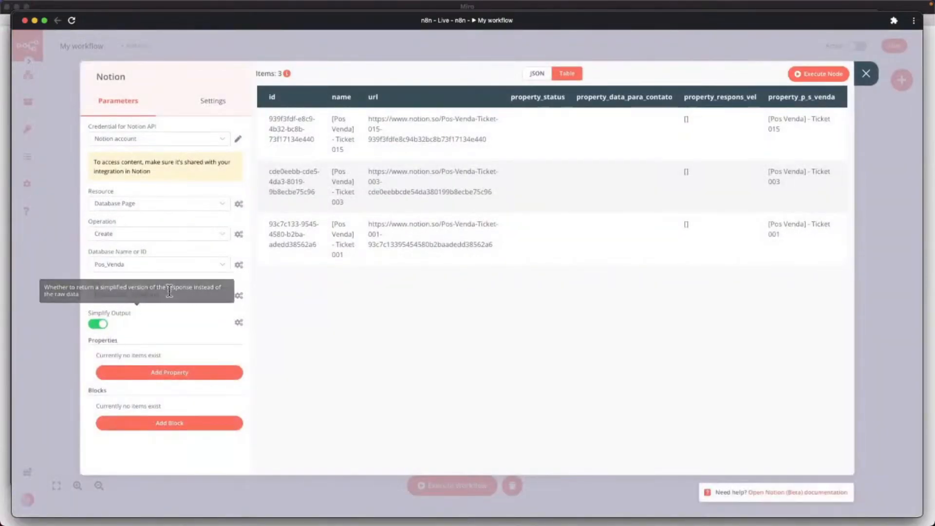
# Add a Status property to the created pages with the value Fila.
pyautogui.click(179, 373)
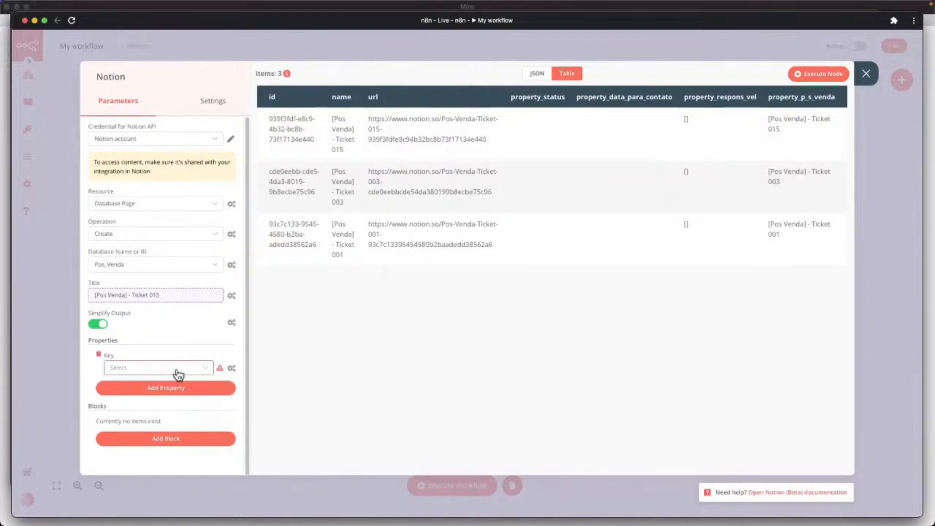
pyautogui.click(179, 374)
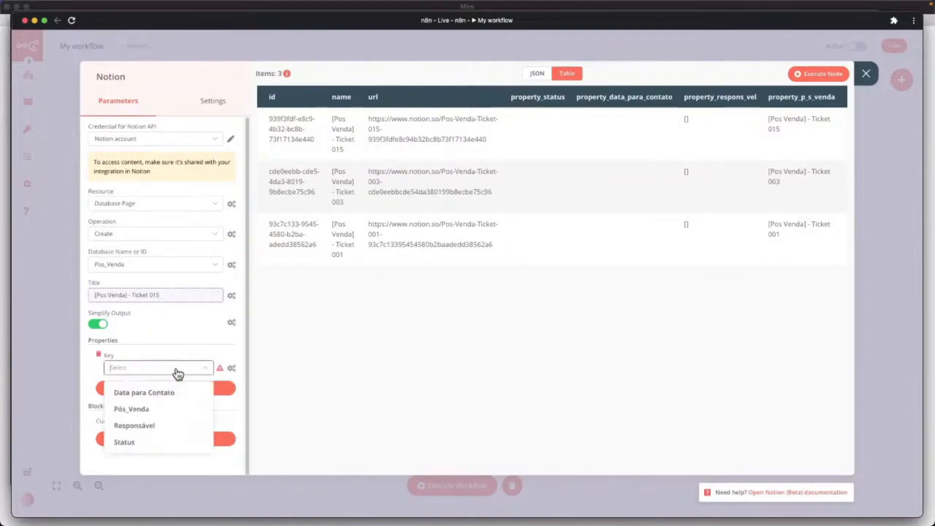
pyautogui.click(132, 442)
pyautogui.click(140, 399)
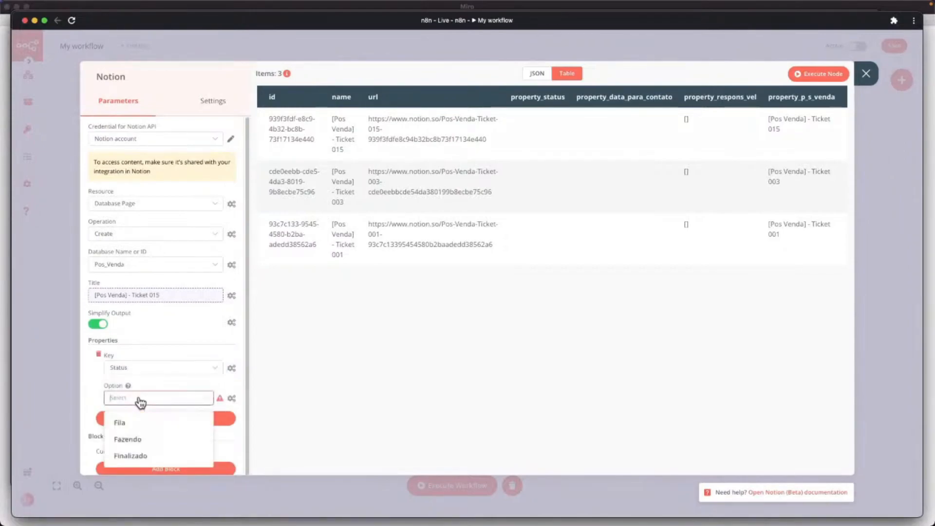
pyautogui.click(138, 424)
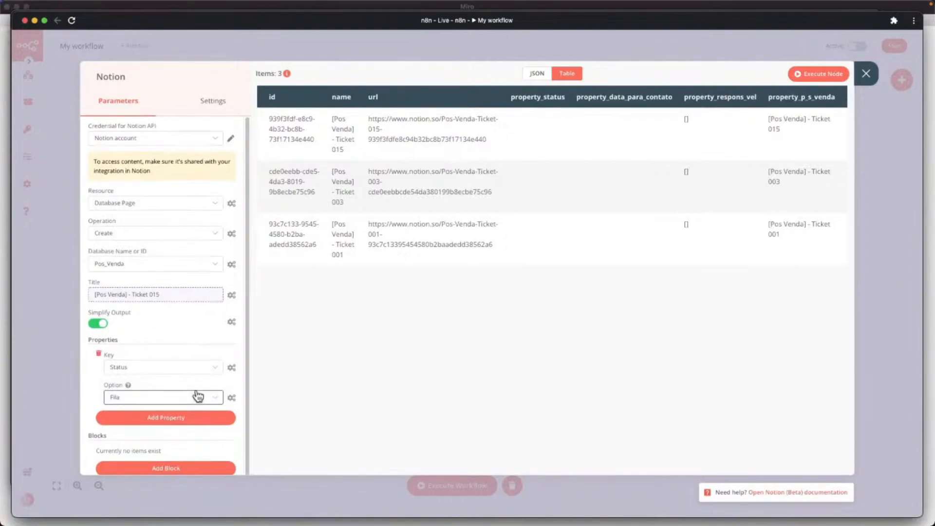
# Add a Responsável property assigned to a workspace member.
pyautogui.scroll(-2, 170, 394)
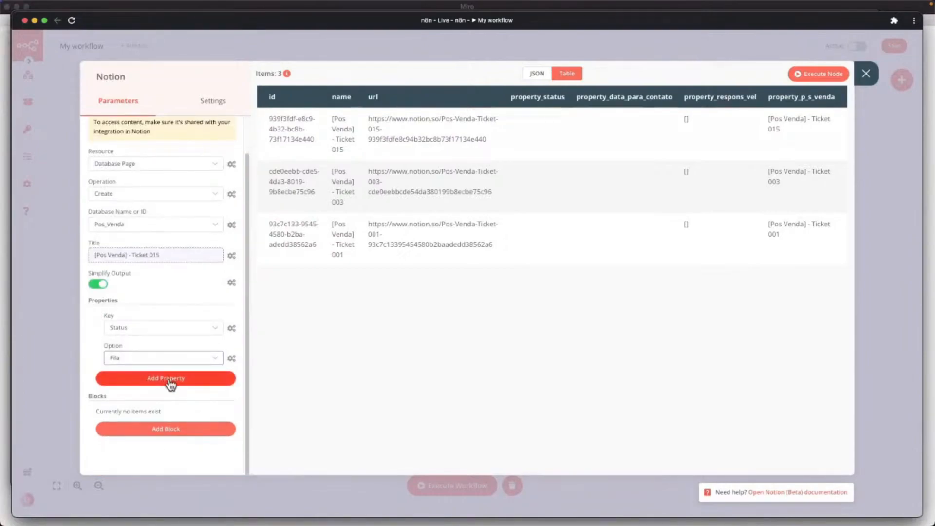
pyautogui.click(167, 379)
pyautogui.click(169, 394)
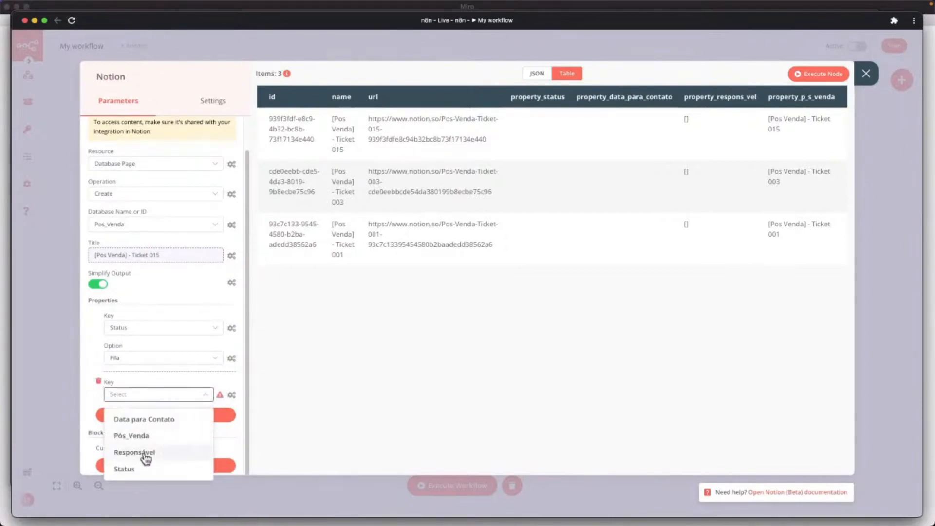
pyautogui.click(146, 454)
pyautogui.click(153, 425)
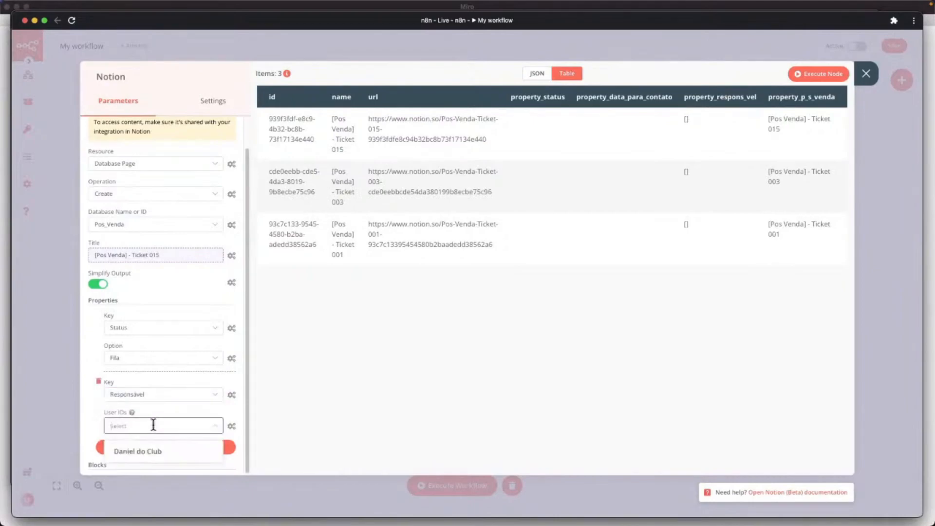
pyautogui.click(148, 453)
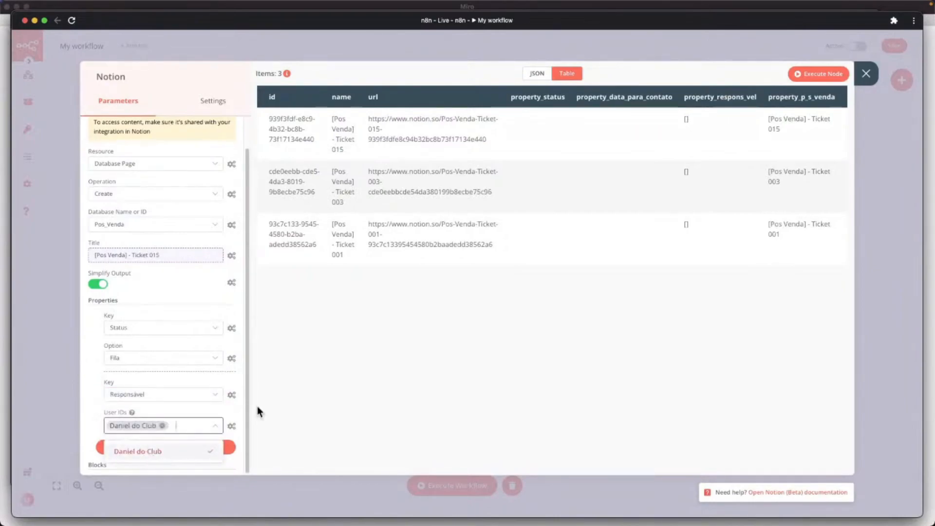
pyautogui.click(277, 398)
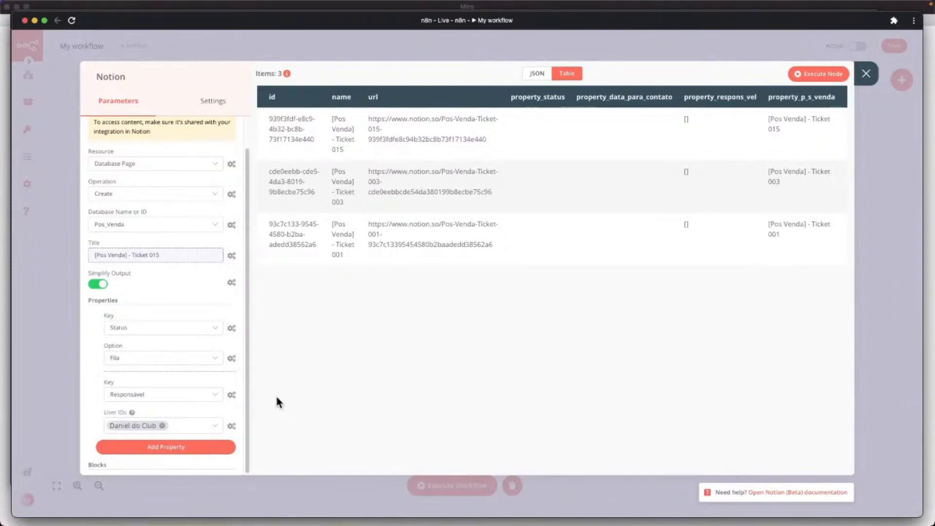
# Close the node settings and execute the whole workflow.
pyautogui.click(866, 74)
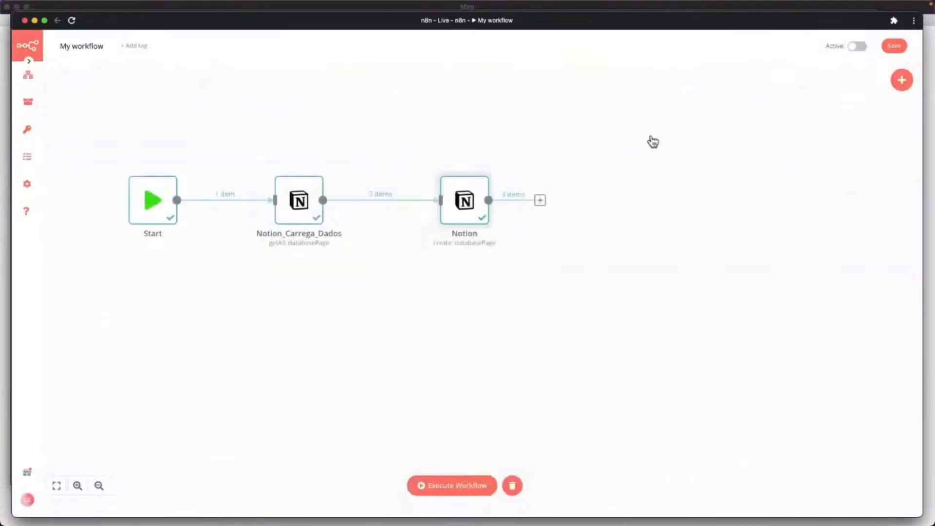
pyautogui.click(446, 487)
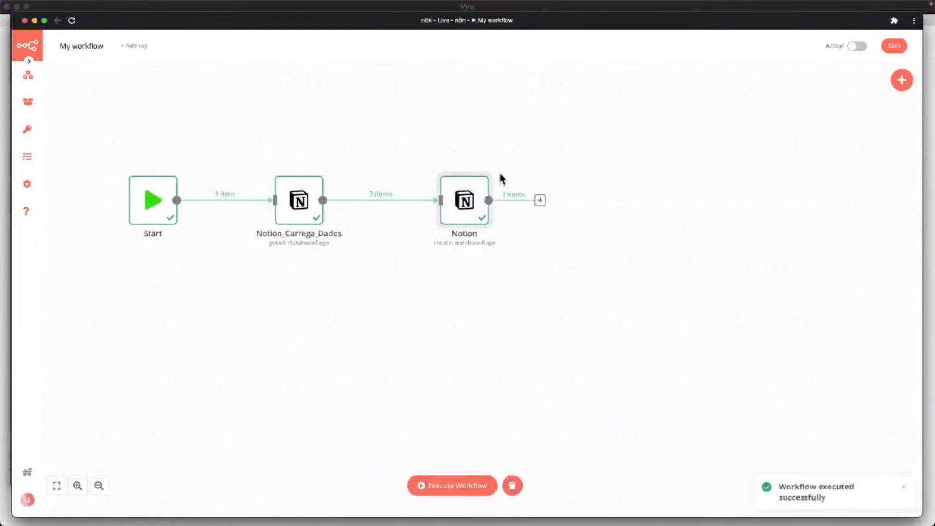
pyautogui.hotkey('ctrl', 'Up')
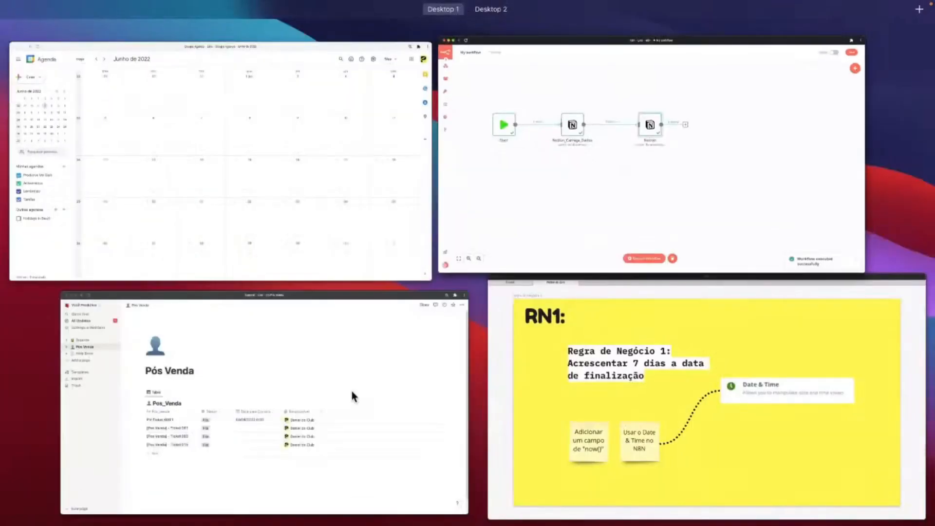
# In Notion's Pós Venda page, review the integration's mention notifications in All Updates.
pyautogui.click(353, 396)
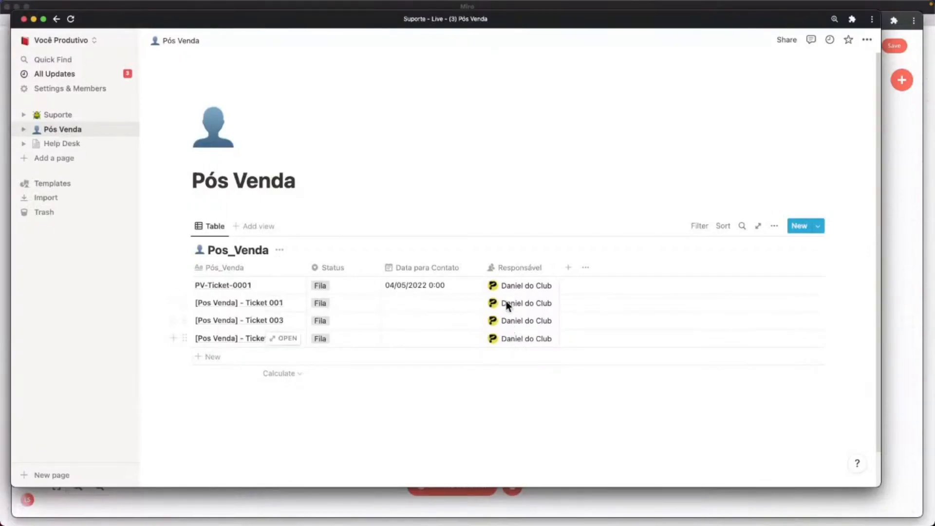
pyautogui.click(95, 73)
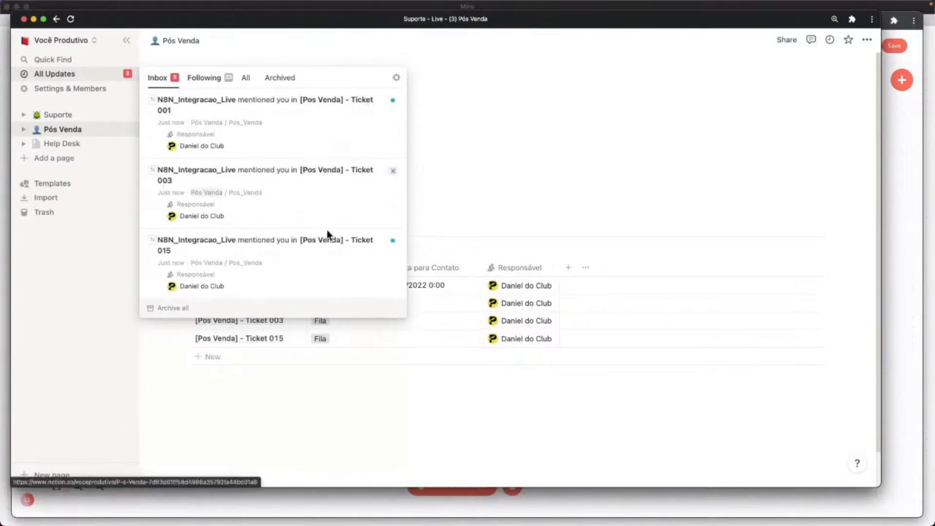
pyautogui.click(455, 107)
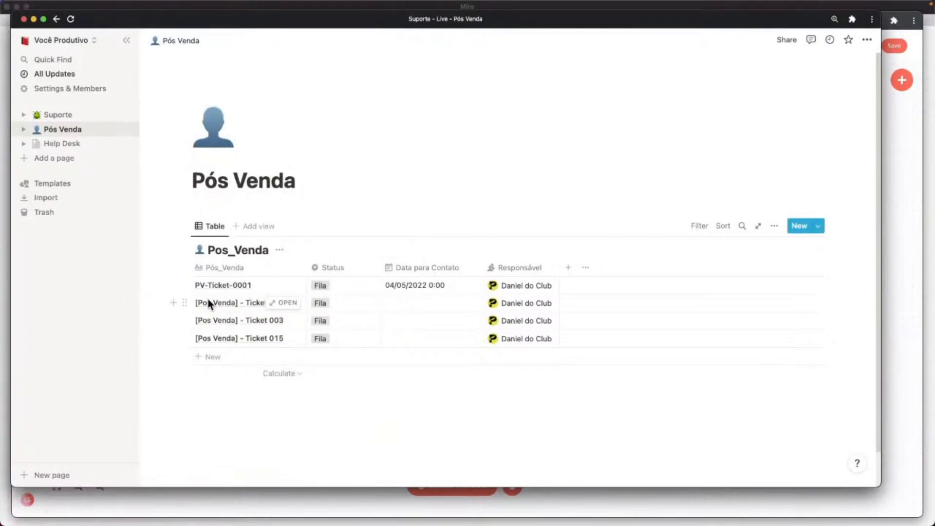
# Delete the three [Pos Venda] ticket rows (001, 003, 015) from the table.
pyautogui.click(223, 304)
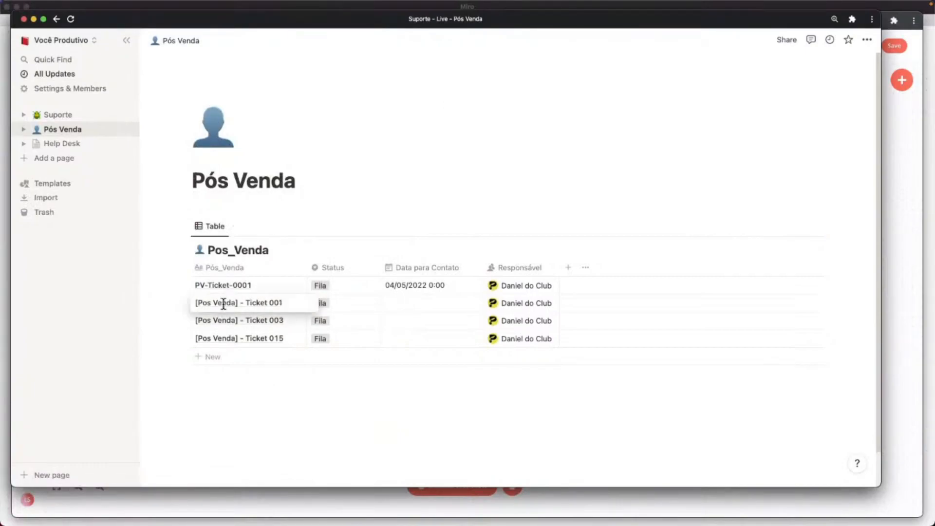
pyautogui.press('Escape')
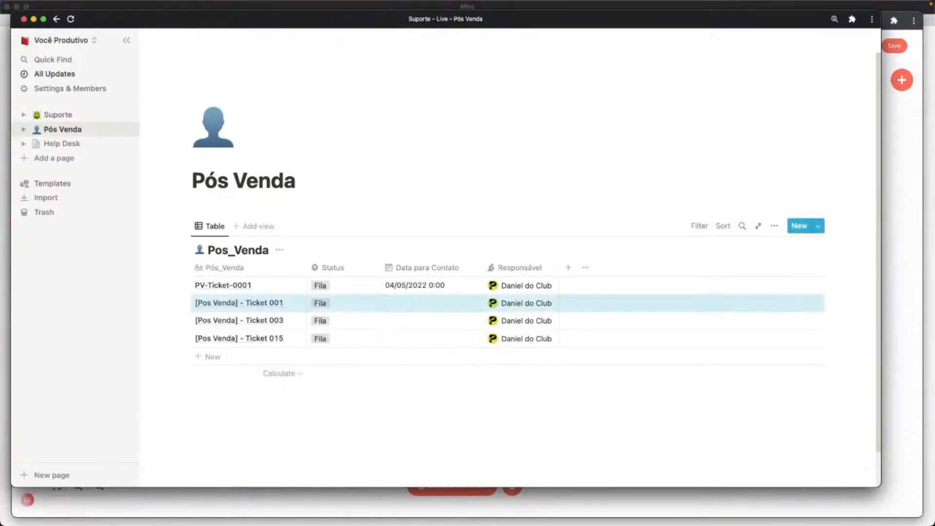
pyautogui.hotkey('shift', 'Down')
pyautogui.hotkey('shift', 'Down')
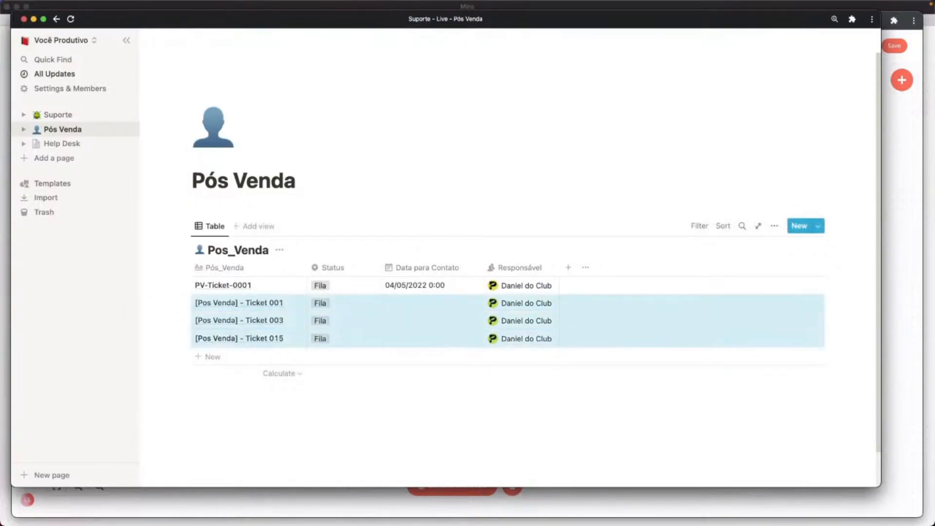
pyautogui.press('BackSpace')
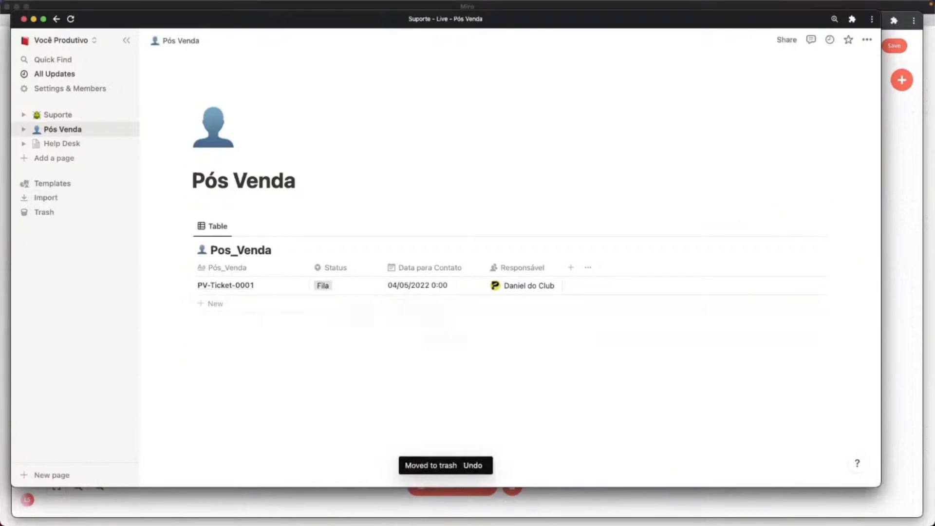
pyautogui.press('super+Tab')
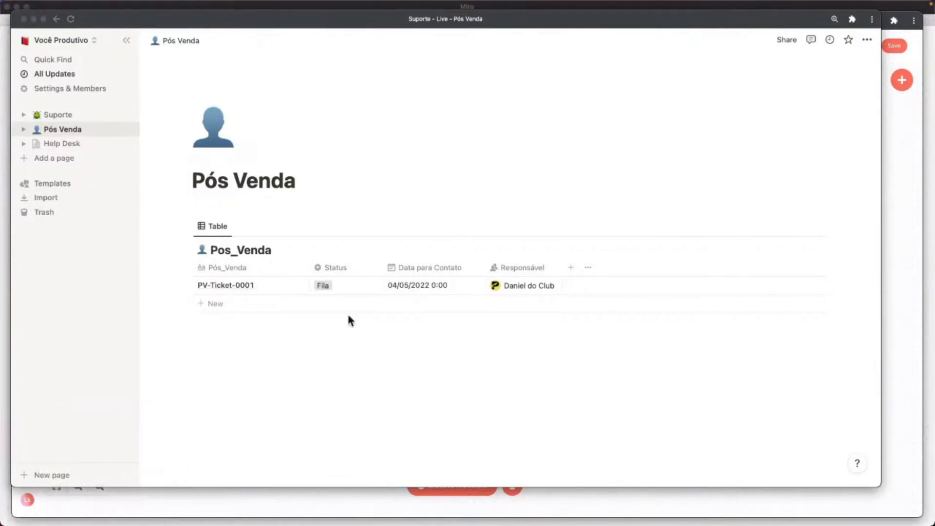
pyautogui.hotkey('ctrl', 'Up')
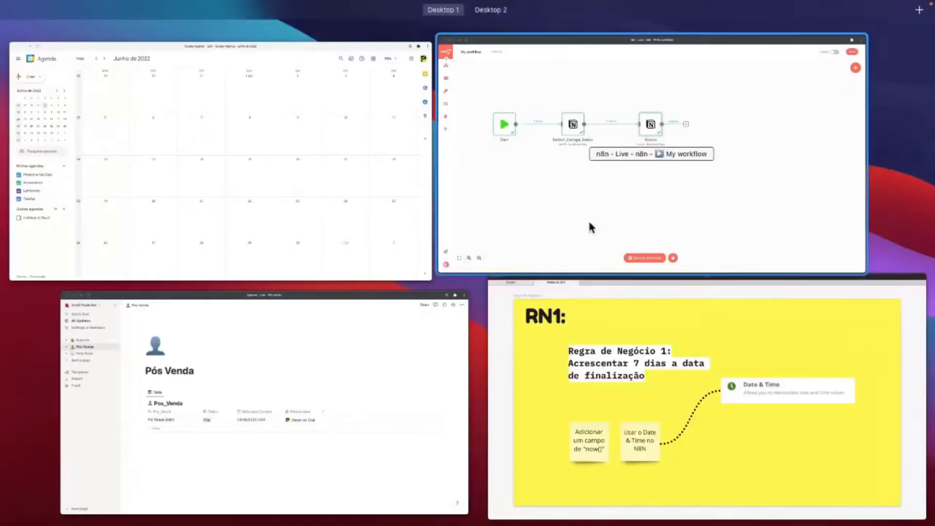
# Nudge the Notion node to the right and execute the workflow three times.
pyautogui.click(556, 195)
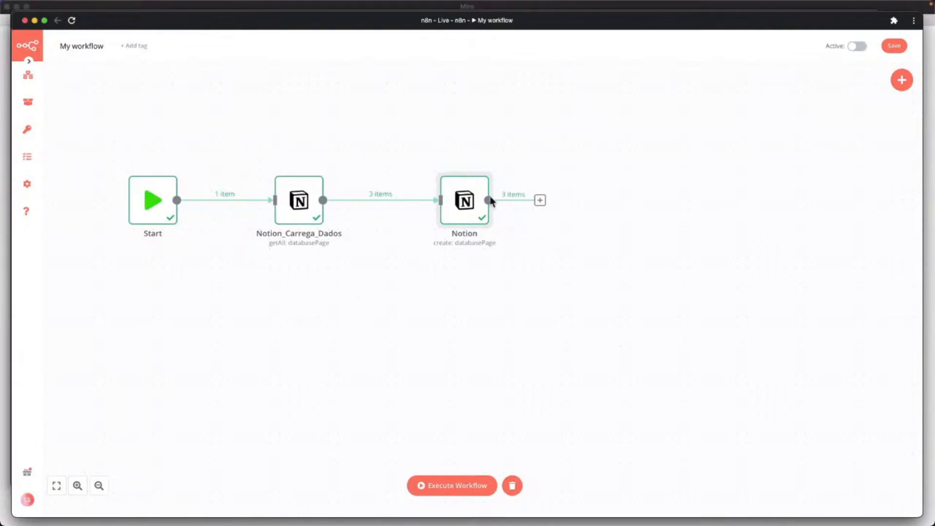
pyautogui.moveTo(461, 212); pyautogui.dragTo(490, 213)
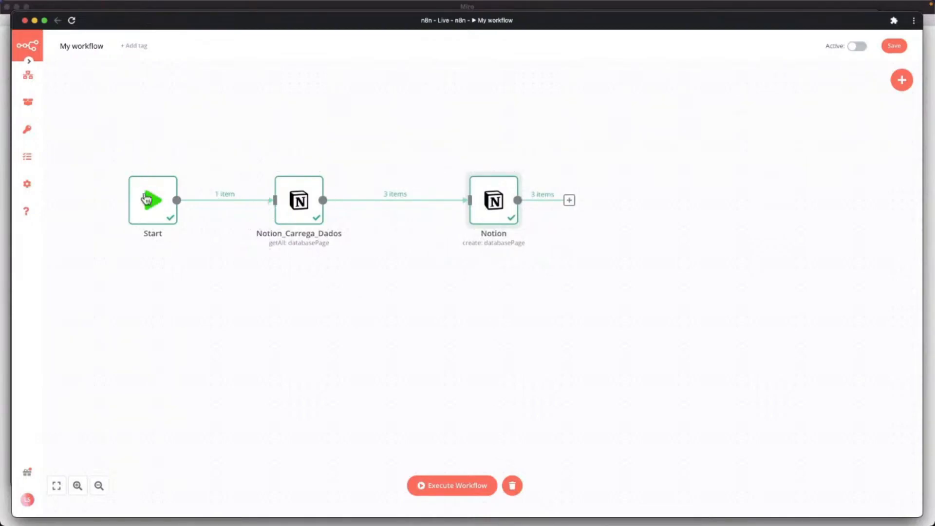
pyautogui.click(452, 487)
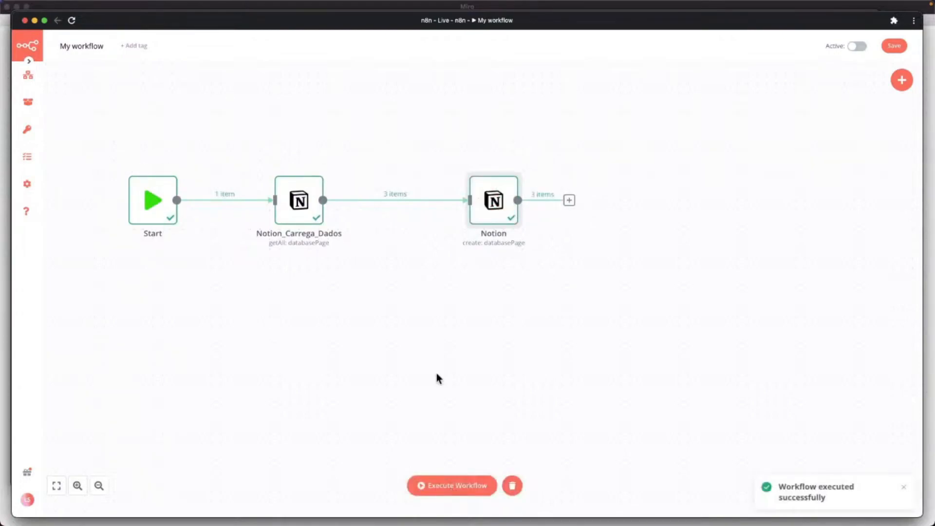
pyautogui.click(441, 493)
pyautogui.click(441, 490)
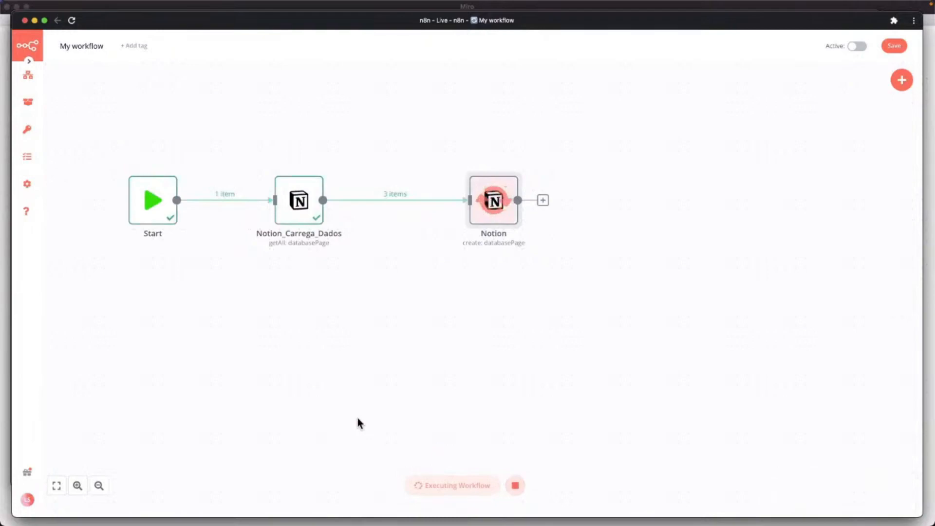
pyautogui.hotkey('ctrl', 'Up')
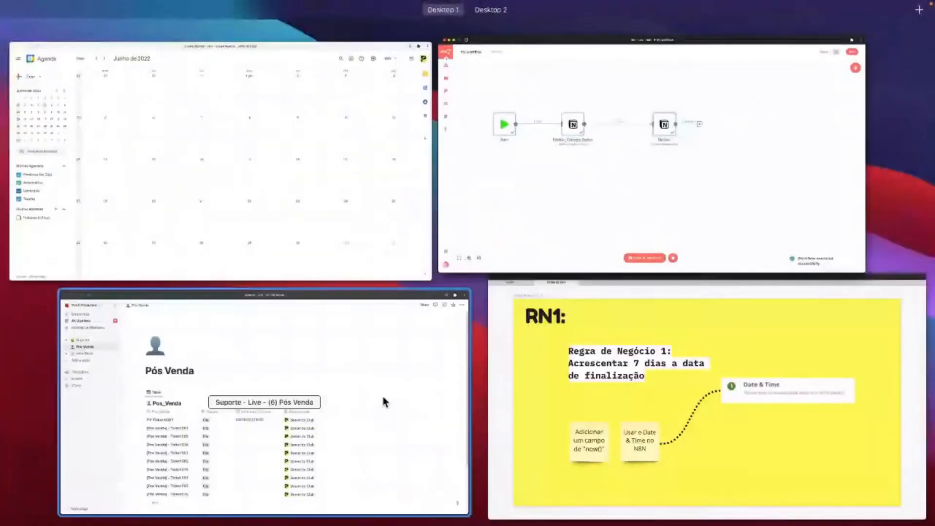
# Select the nine [Pos Venda] rows from Ticket 001 down to the last row and delete them.
pyautogui.click(385, 402)
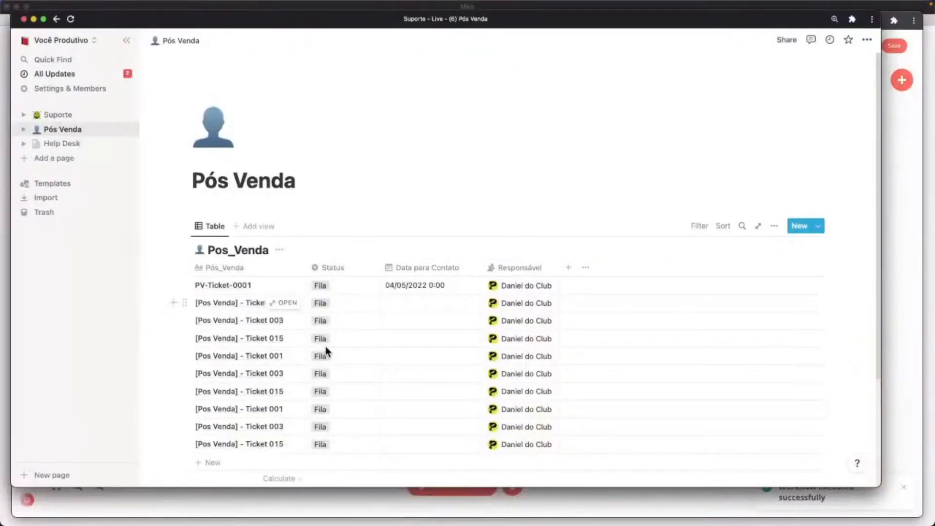
pyautogui.scroll(-1, 372, 434)
pyautogui.click(368, 430)
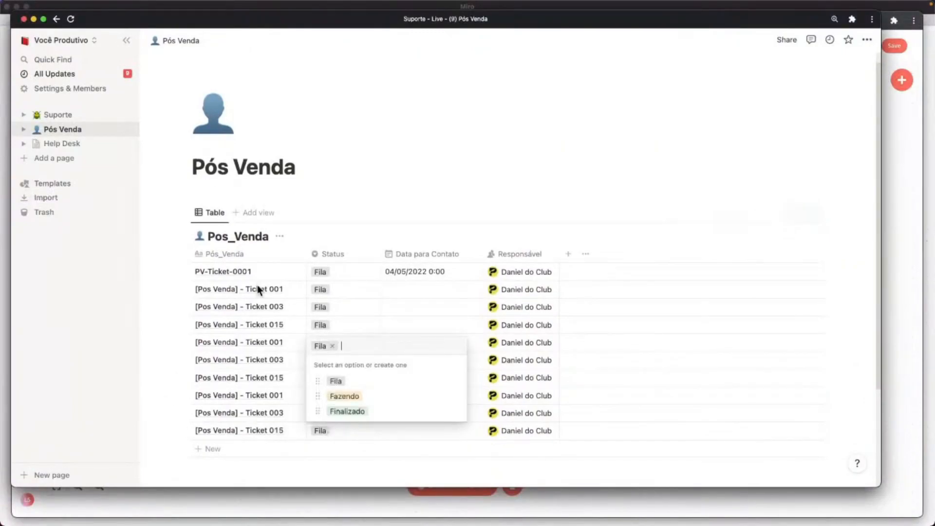
pyautogui.press('Escape')
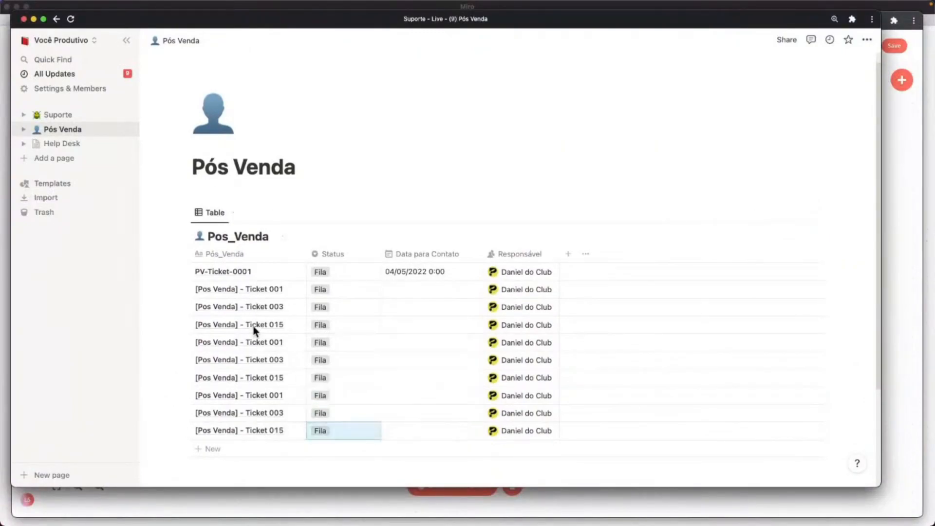
pyautogui.click(235, 288)
pyautogui.press('Escape')
pyautogui.press('Escape')
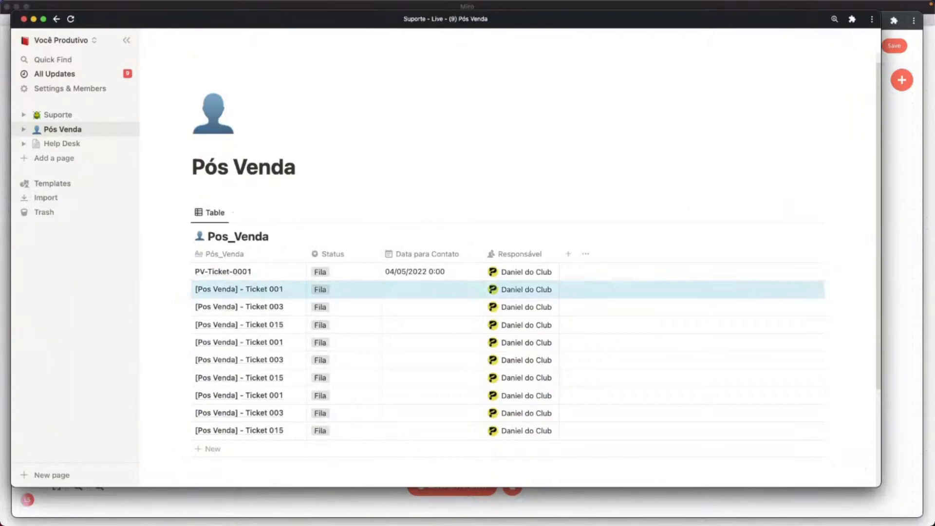
pyautogui.hotkey('shift', 'Down')
pyautogui.hotkey('shift', 'Down')
pyautogui.hotkey('shift', 'Down')
pyautogui.hotkey('shift', 'Down')
pyautogui.hotkey('shift', 'Down')
pyautogui.hotkey('shift', 'Down')
pyautogui.hotkey('shift', 'Down')
pyautogui.hotkey('shift', 'Down')
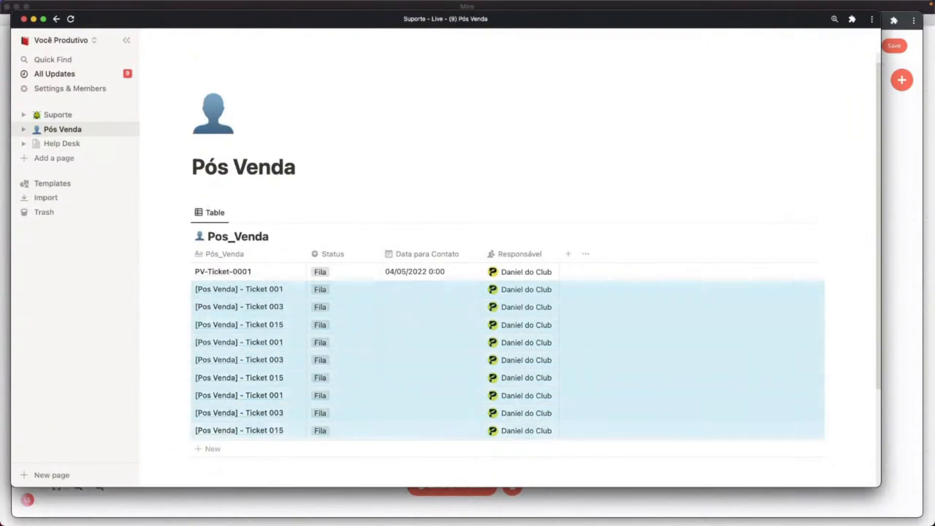
pyautogui.press('Delete')
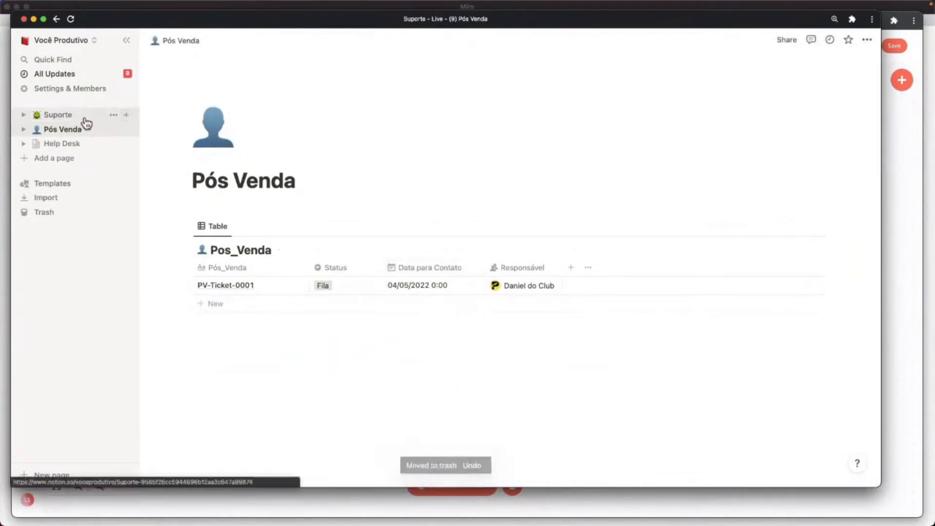
pyautogui.click(64, 117)
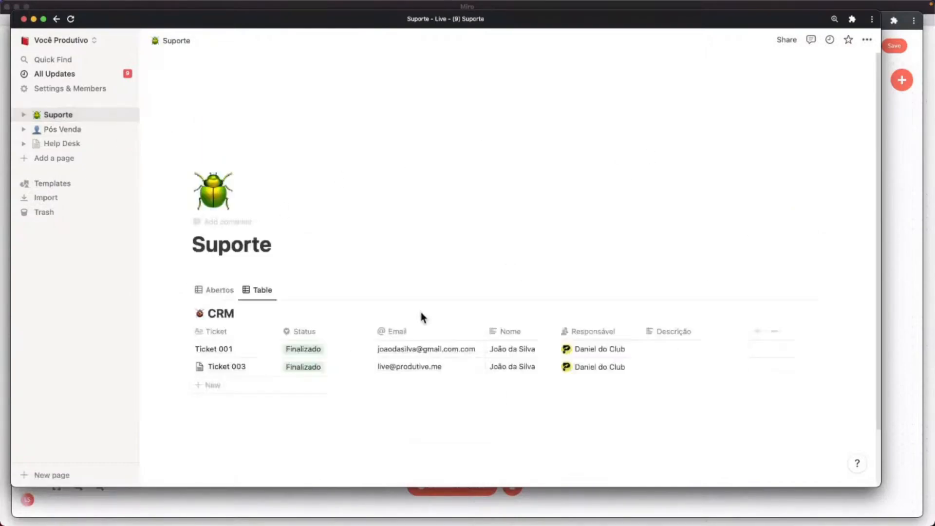
# Add an Integrado_Pos_Venda checkbox column to the Suporte CRM table.
pyautogui.scroll(-5, 369, 293)
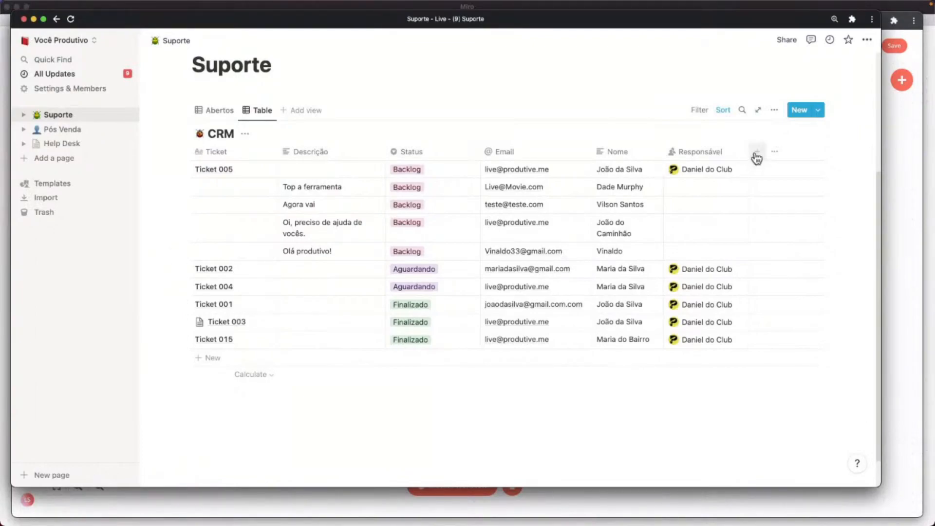
pyautogui.write('Inte')
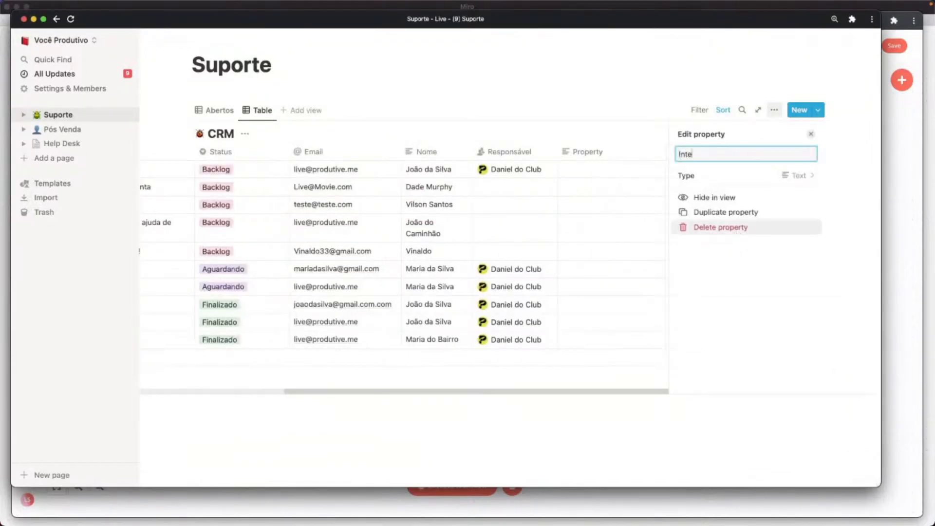
pyautogui.write('grado_Pos_vend')
pyautogui.press('BackSpace')
pyautogui.press('BackSpace')
pyautogui.press('BackSpace')
pyautogui.write('VEnda')
pyautogui.press('BackSpace')
pyautogui.press('BackSpace')
pyautogui.press('BackSpace')
pyautogui.press('BackSpace')
pyautogui.write('enda')
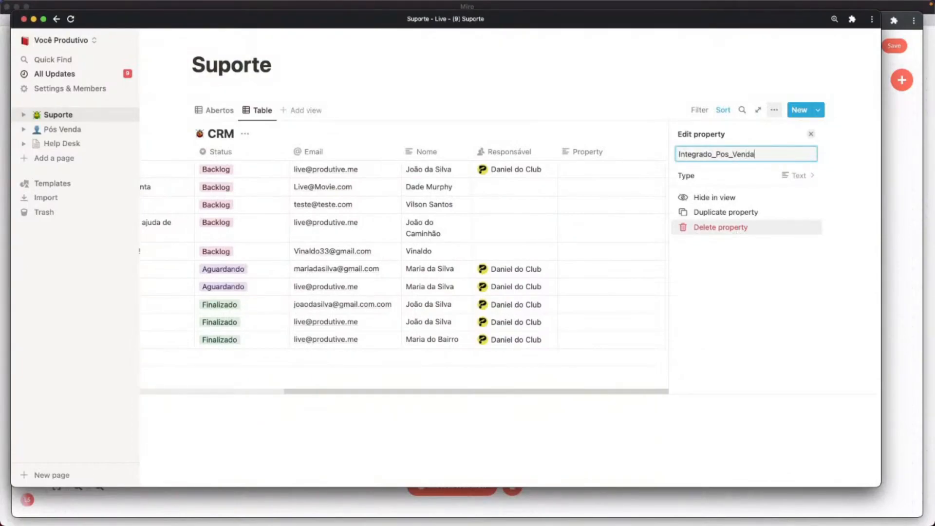
pyautogui.click(797, 176)
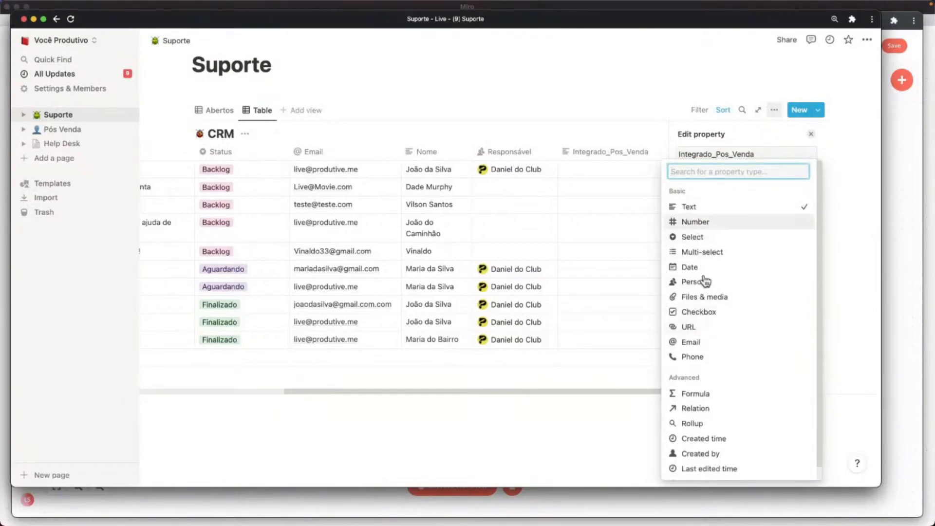
pyautogui.click(702, 313)
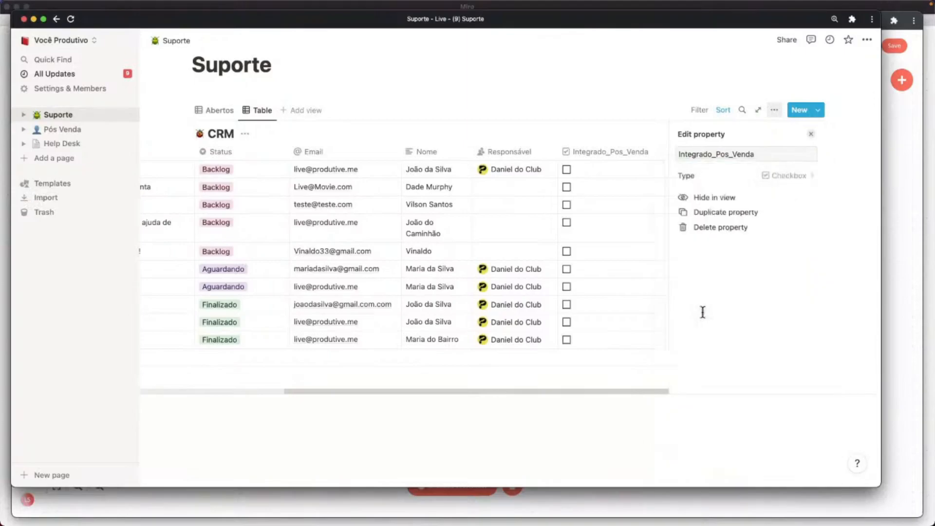
pyautogui.click(556, 382)
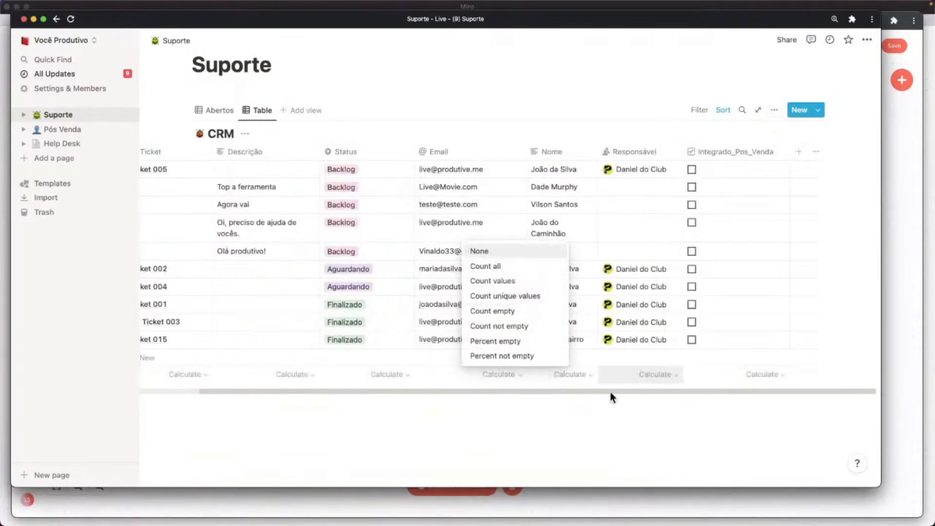
pyautogui.click(633, 404)
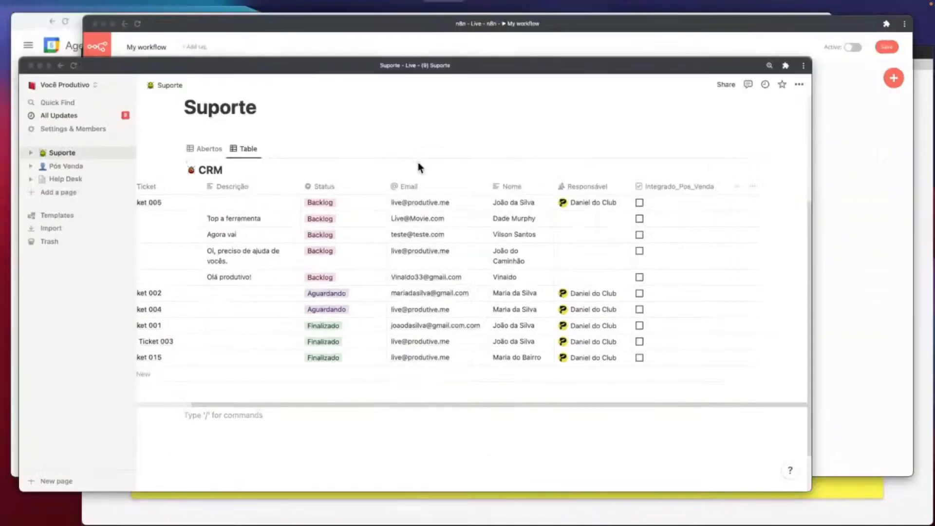
pyautogui.hotkey('ctrl', 'Up')
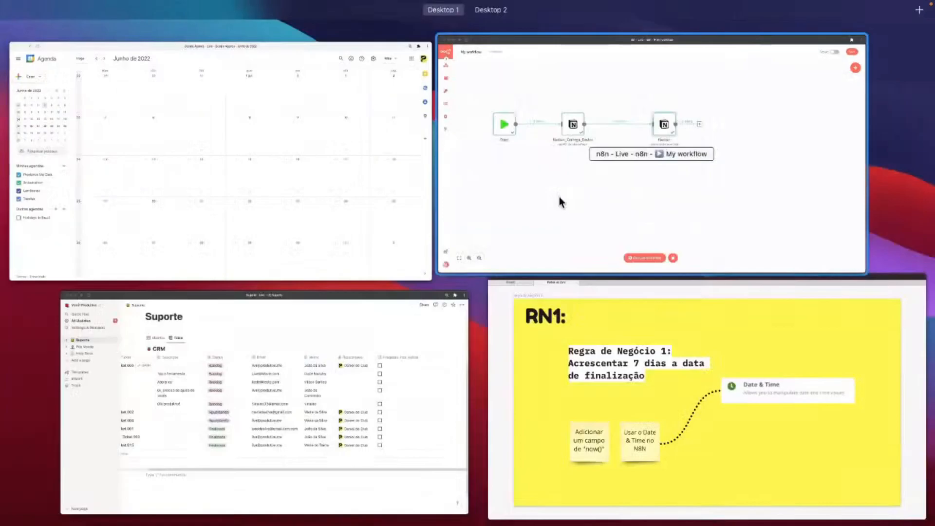
# Set Notion_Carrega_Dados filters to Must Match All Filters.
pyautogui.click(559, 197)
pyautogui.moveTo(304, 204)
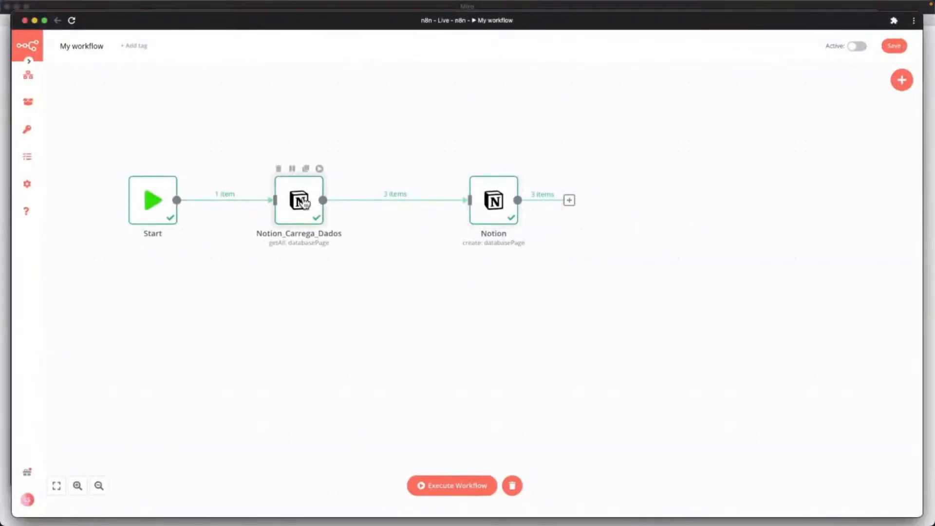
pyautogui.doubleClick(304, 204)
pyautogui.scroll(-1, 181, 342)
pyautogui.scroll(-4, 179, 341)
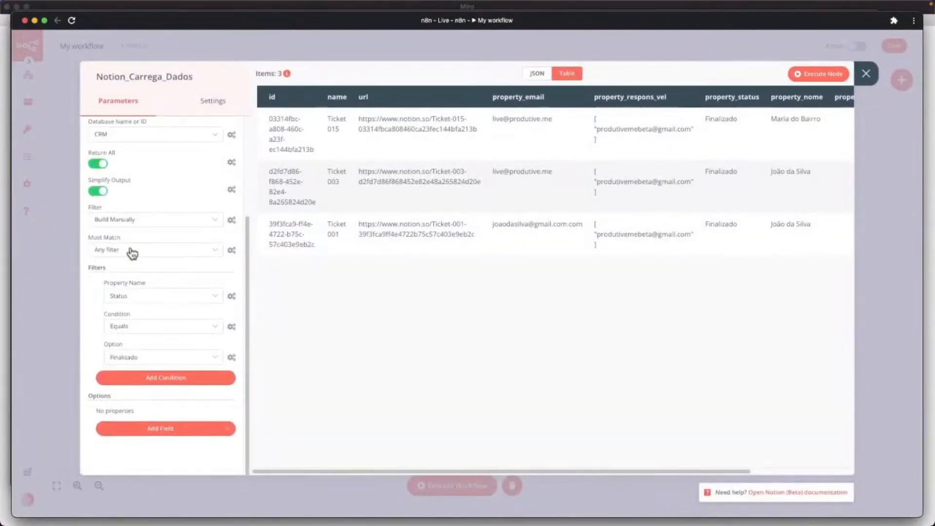
pyautogui.click(135, 250)
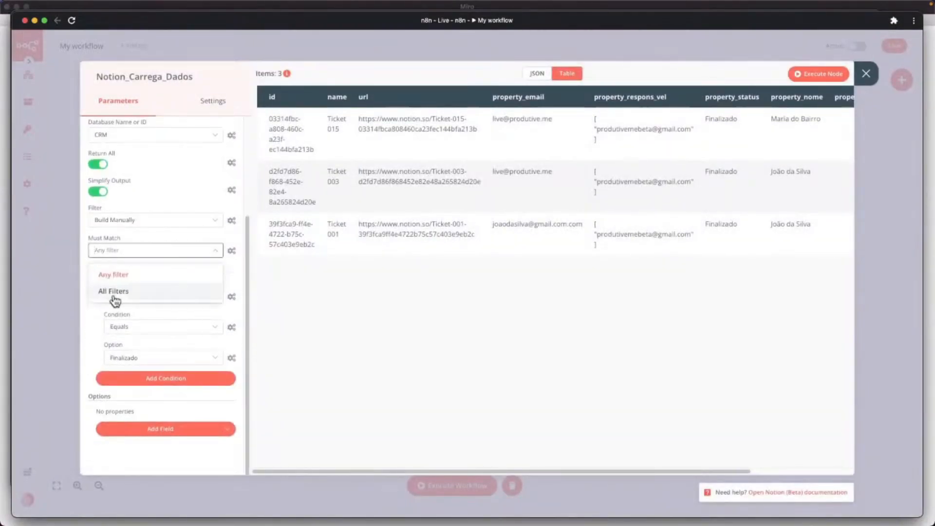
pyautogui.click(121, 295)
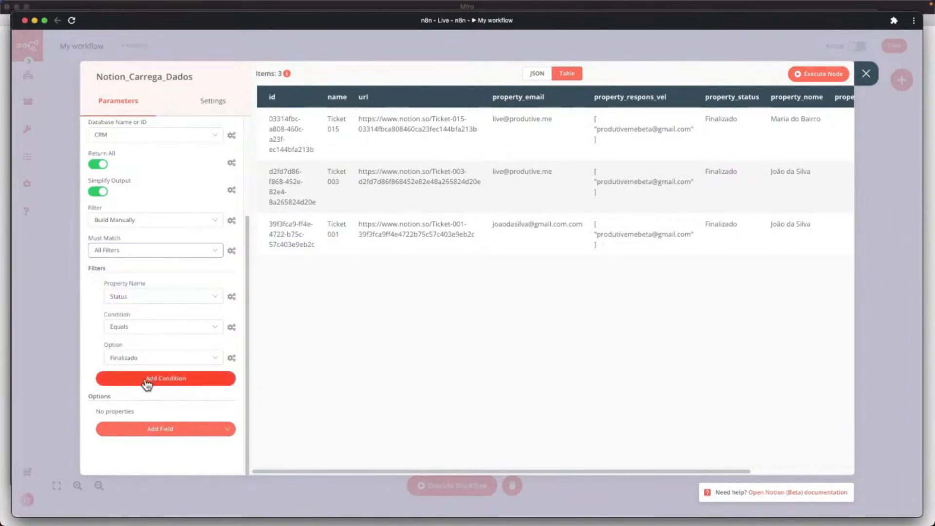
# Add a filter condition Integrado_Pos_Venda Equals.
pyautogui.click(197, 373)
pyautogui.click(130, 395)
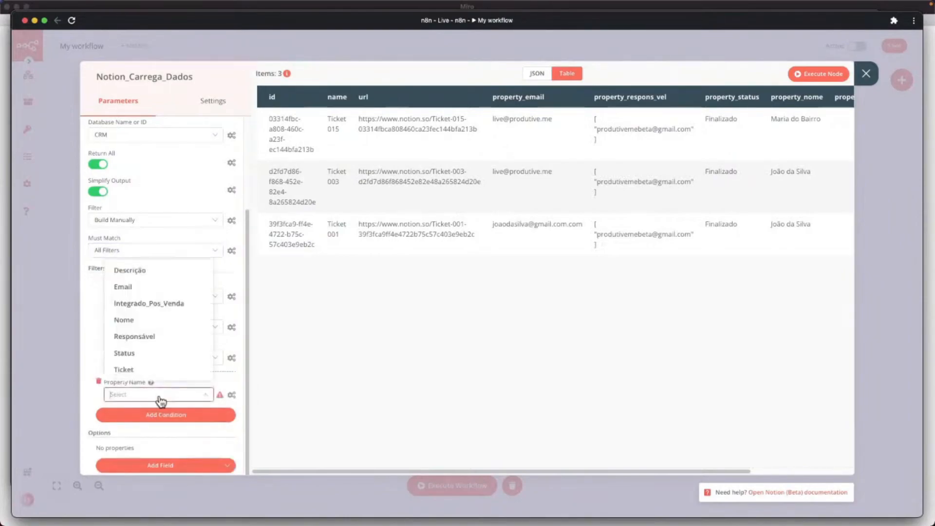
pyautogui.click(148, 304)
pyautogui.scroll(-2, 171, 381)
pyautogui.click(133, 331)
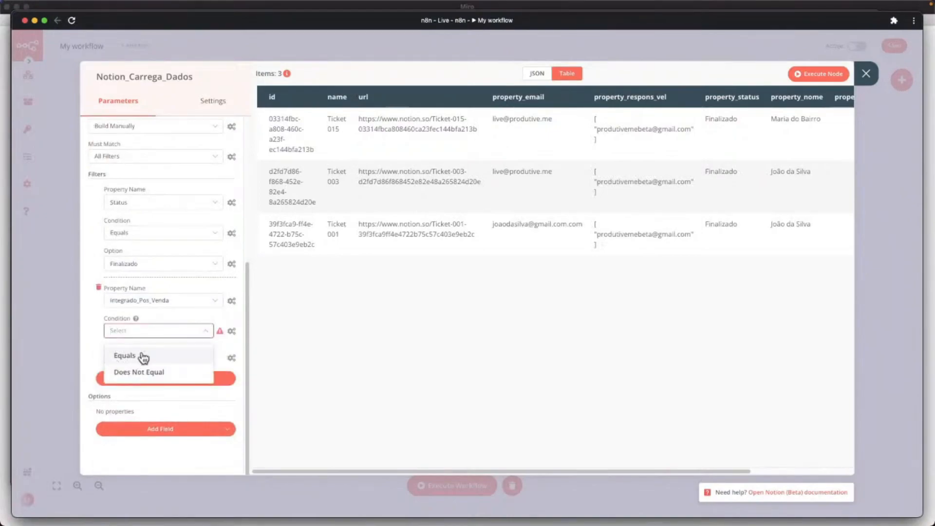
pyautogui.click(127, 355)
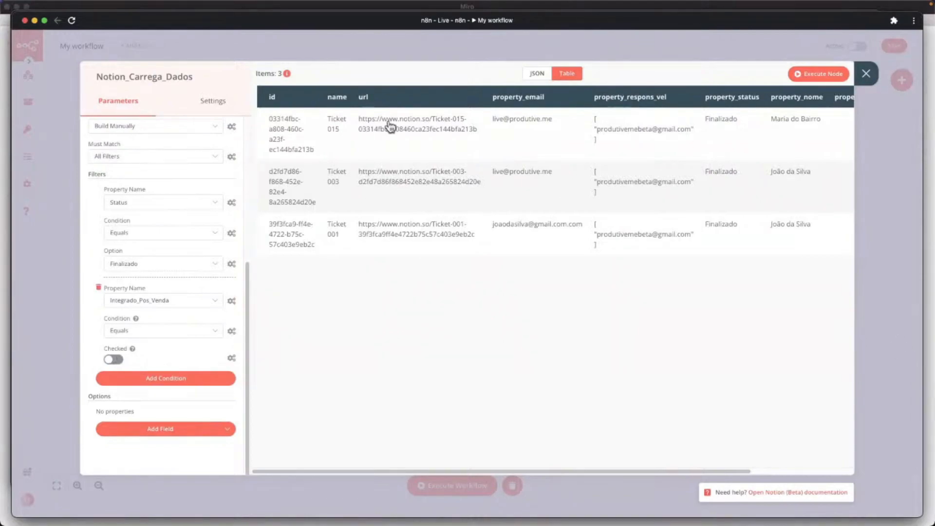
# Set the Integrado_Pos_Venda condition to unchecked and close the node settings.
pyautogui.press('Escape')
pyautogui.hotkey('ctrl', 'Up')
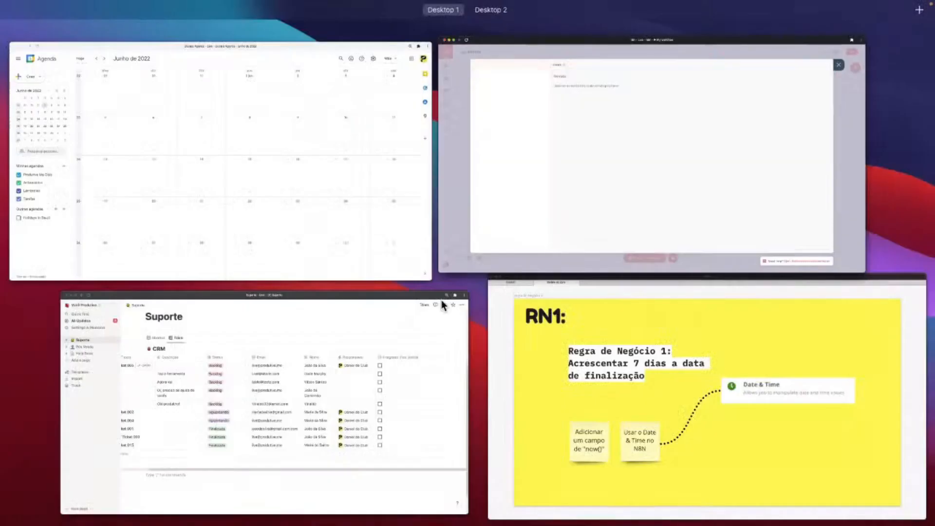
pyautogui.hotkey('ctrl', 'Up')
pyautogui.moveTo(298, 204)
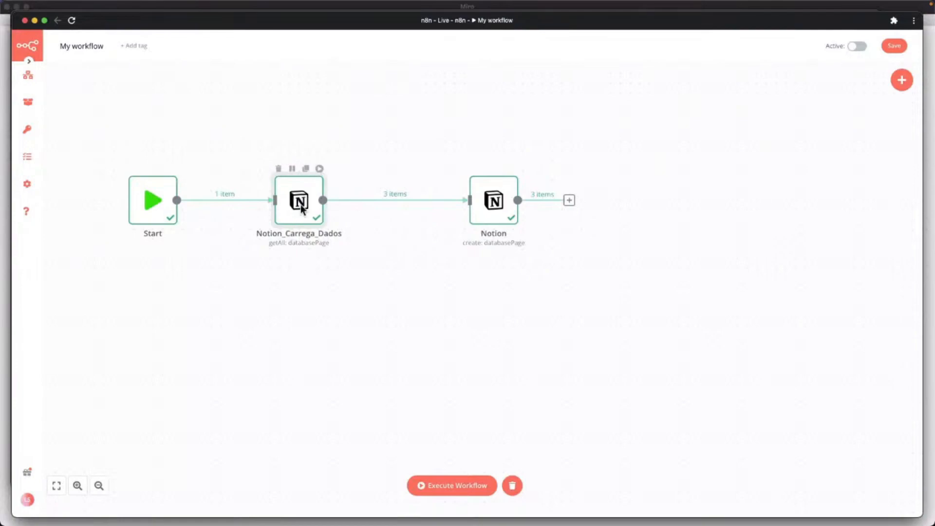
pyautogui.doubleClick(300, 205)
pyautogui.scroll(-5, 209, 321)
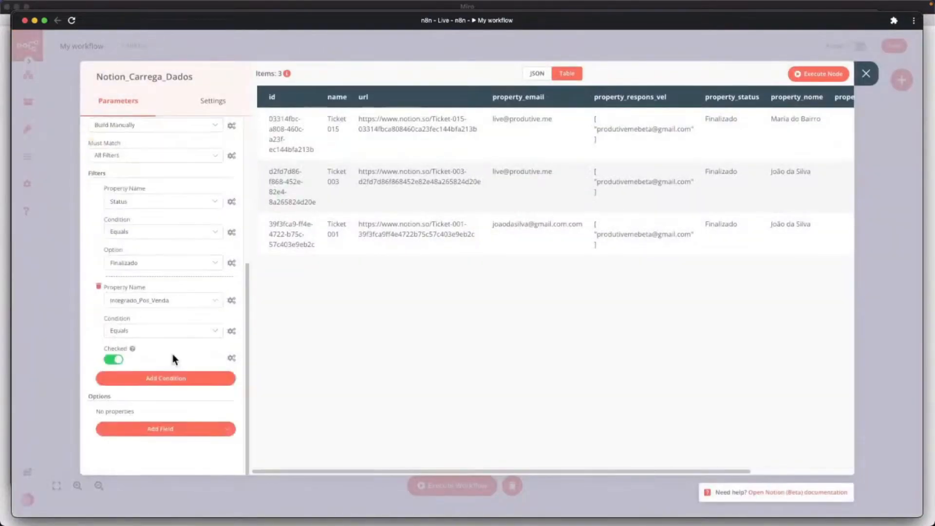
pyautogui.click(107, 363)
pyautogui.click(866, 74)
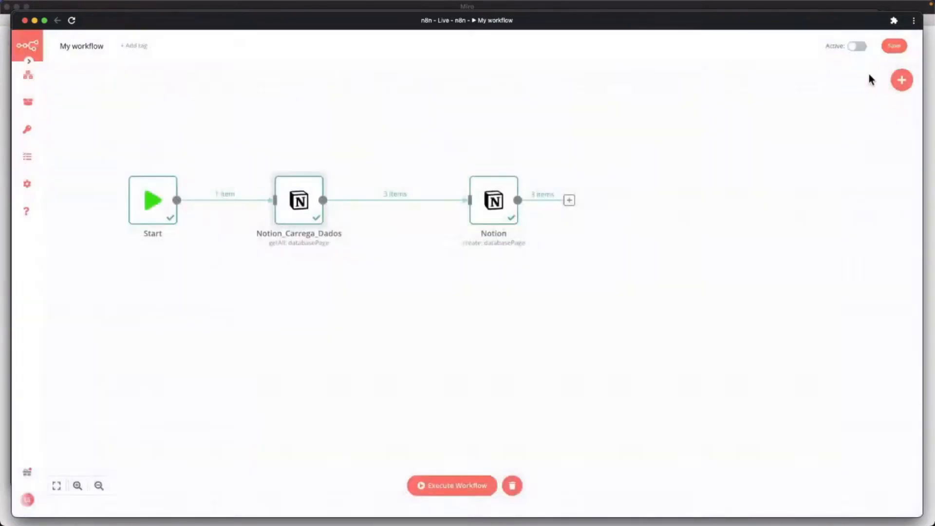
# Save the workflow and move the Notion create node lower on the canvas.
pyautogui.click(893, 48)
pyautogui.moveTo(498, 205); pyautogui.dragTo(478, 282)
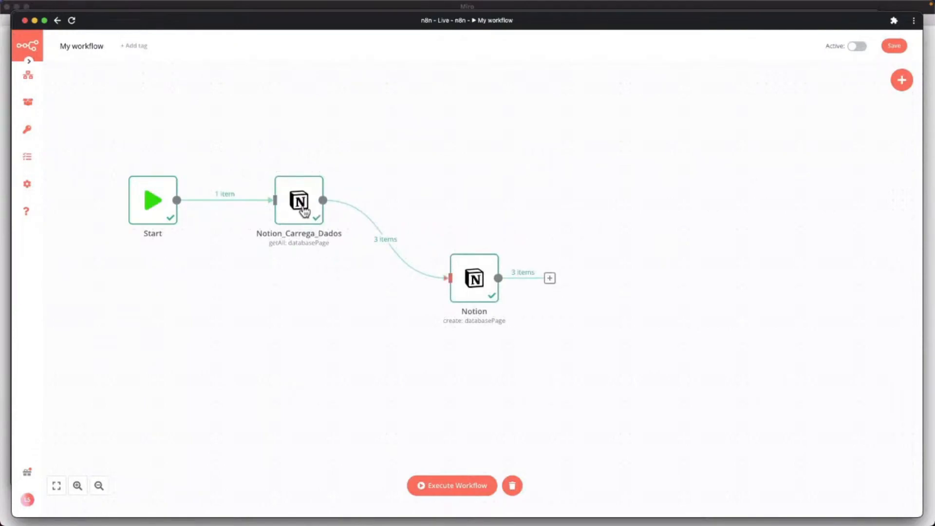
pyautogui.moveTo(476, 277)
# Connect a new Notion (Beta) node to Notion_Carrega_Dados and name it Notion_Atualiza_Integrado.
pyautogui.moveTo(323, 200); pyautogui.dragTo(473, 153)
pyautogui.write('Notion')
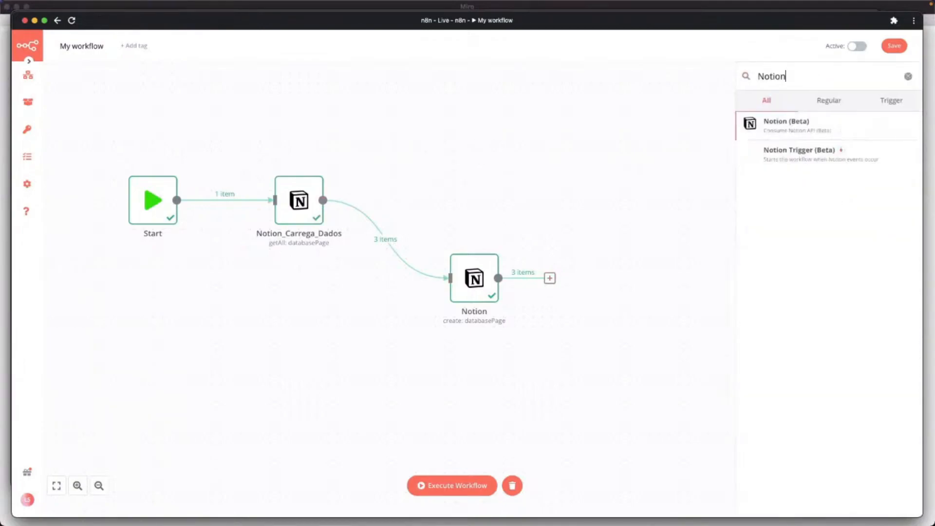
pyautogui.click(800, 128)
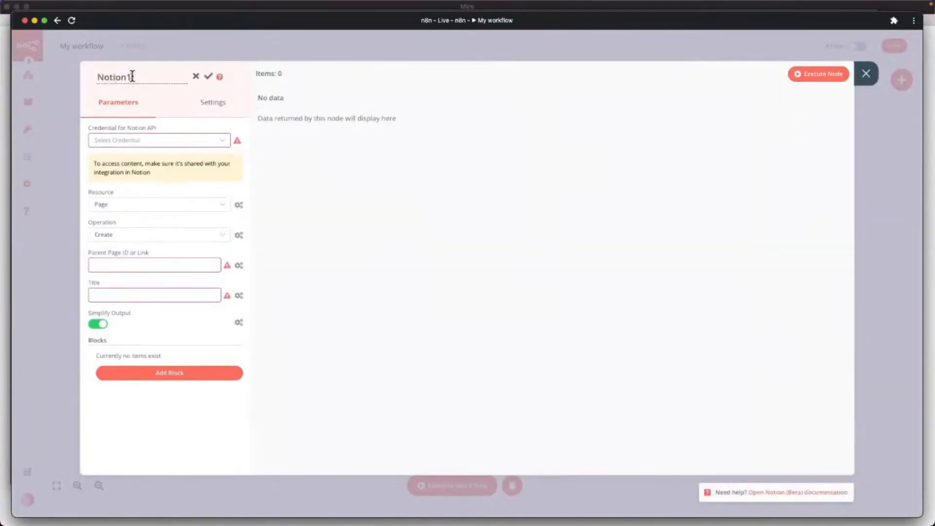
pyautogui.press('BackSpace')
pyautogui.write('_Atualiza_Integrado')
pyautogui.click(209, 79)
pyautogui.press('Escape')
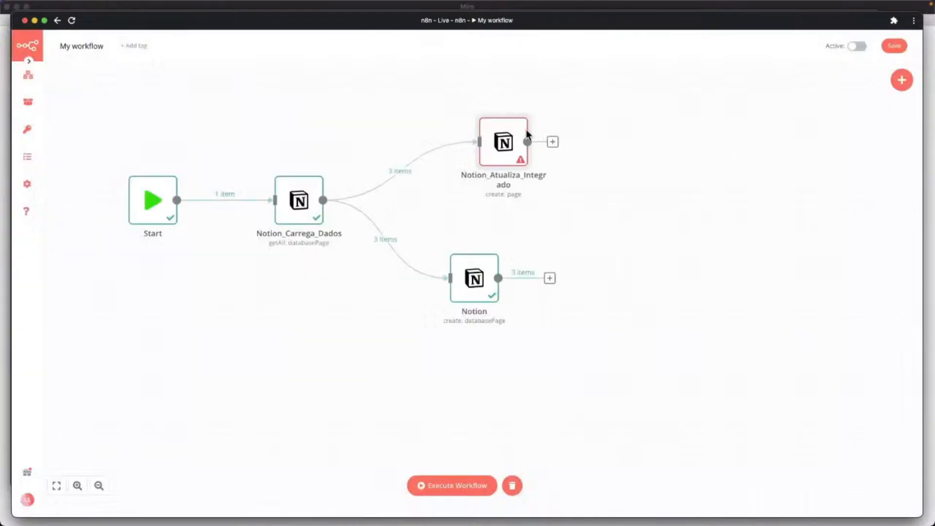
# Configure Notion_Atualiza_Integrado with the Notion account credential, resource Database Page, operation Update.
pyautogui.doubleClick(491, 146)
pyautogui.click(175, 139)
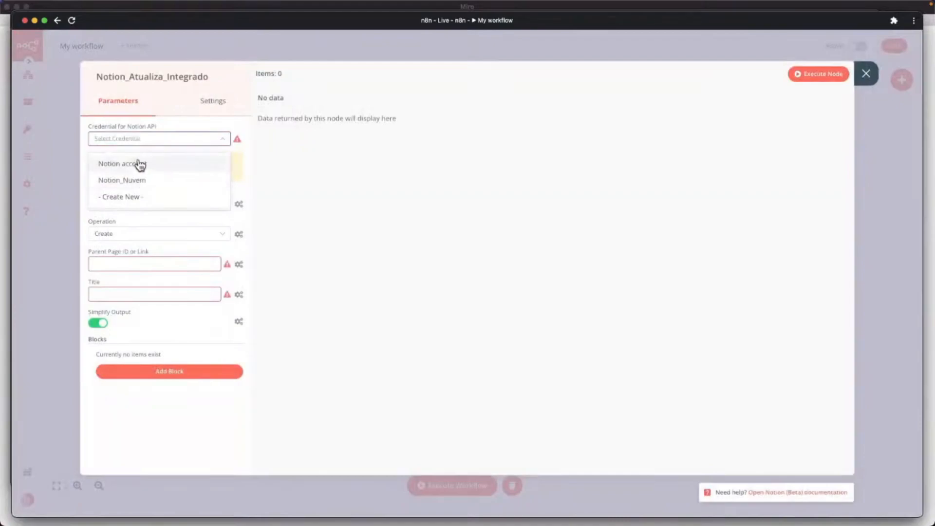
pyautogui.click(140, 165)
pyautogui.click(129, 207)
pyautogui.click(130, 261)
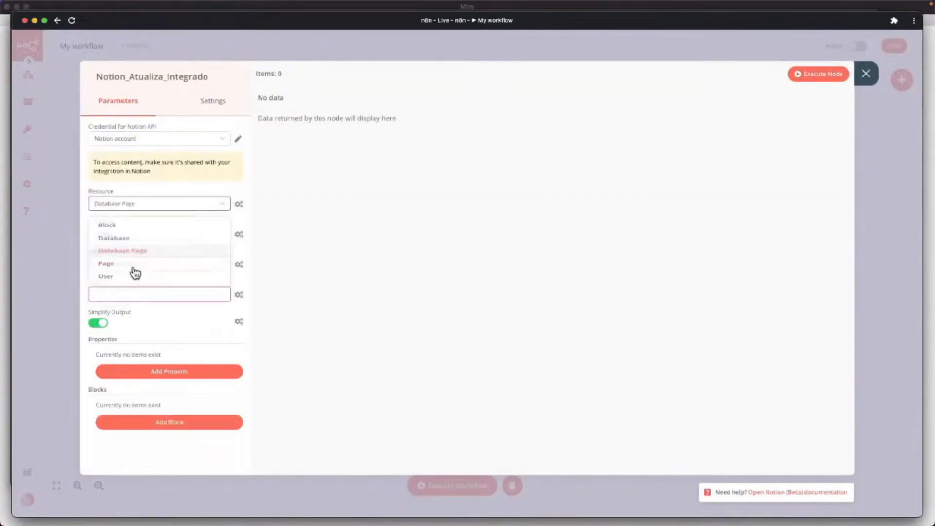
pyautogui.click(127, 236)
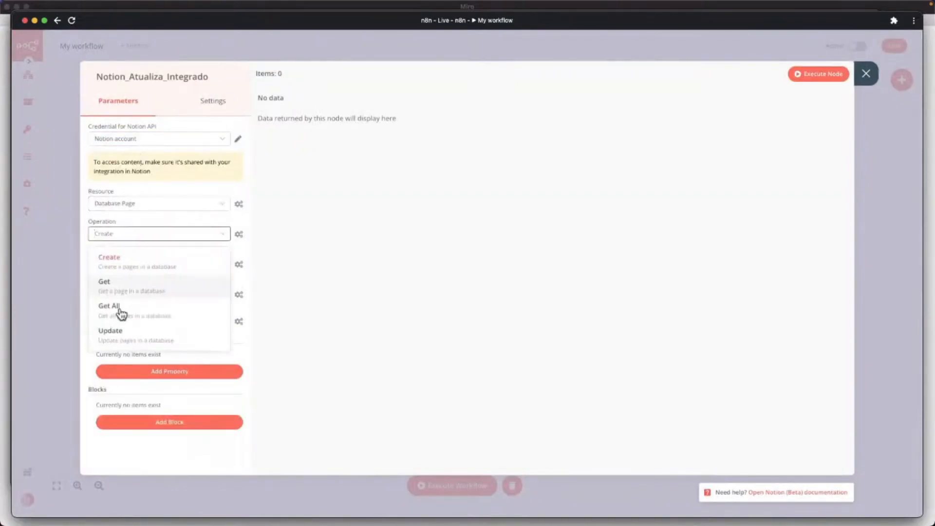
pyautogui.click(110, 333)
pyautogui.click(112, 266)
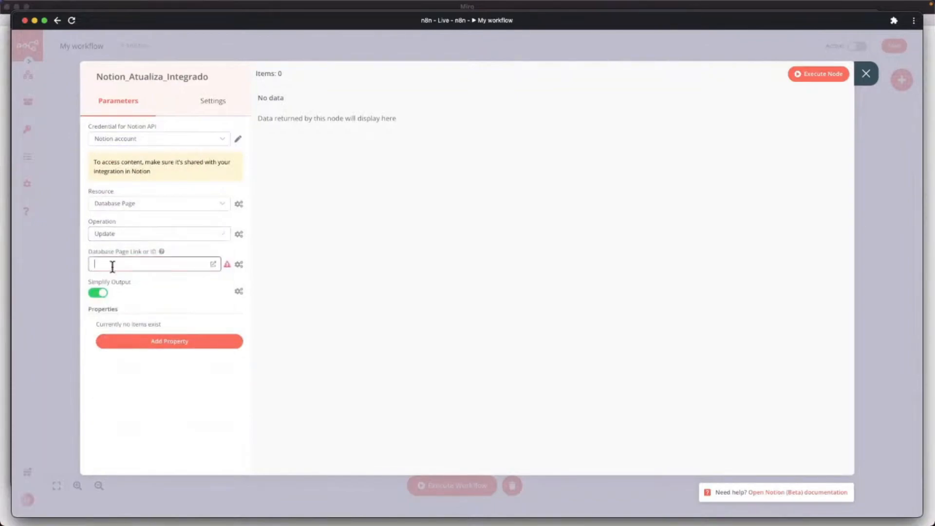
pyautogui.click(239, 264)
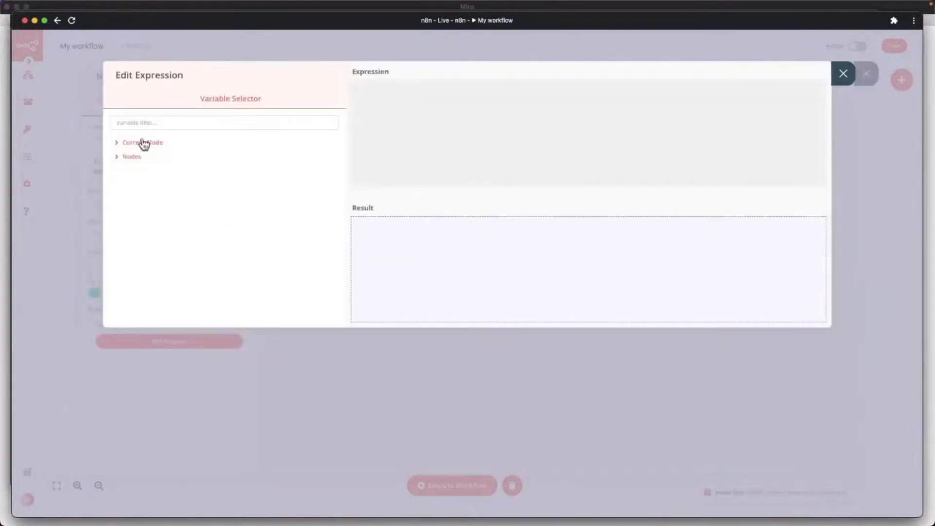
# Set the page ID field to the expression {{$json["id"]}} from the incoming data.
pyautogui.click(143, 144)
pyautogui.click(143, 156)
pyautogui.click(150, 171)
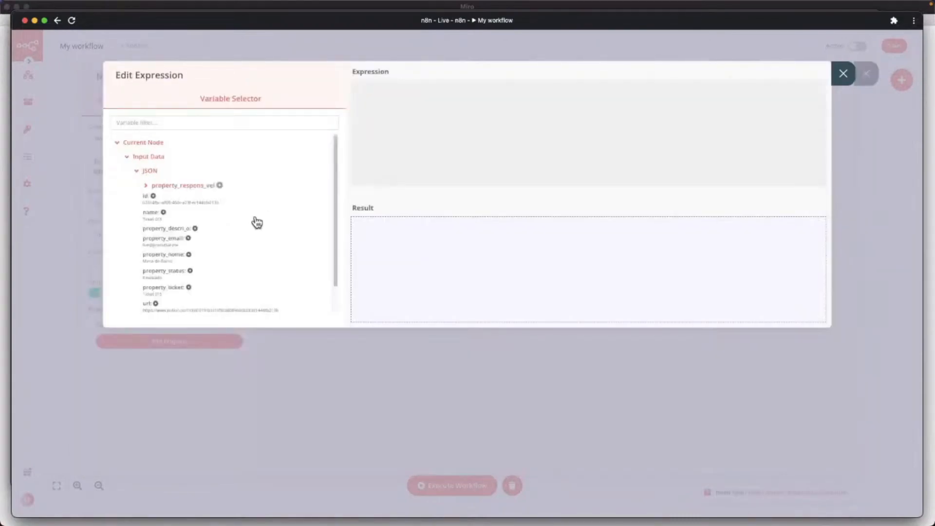
pyautogui.scroll(-1, 195, 209)
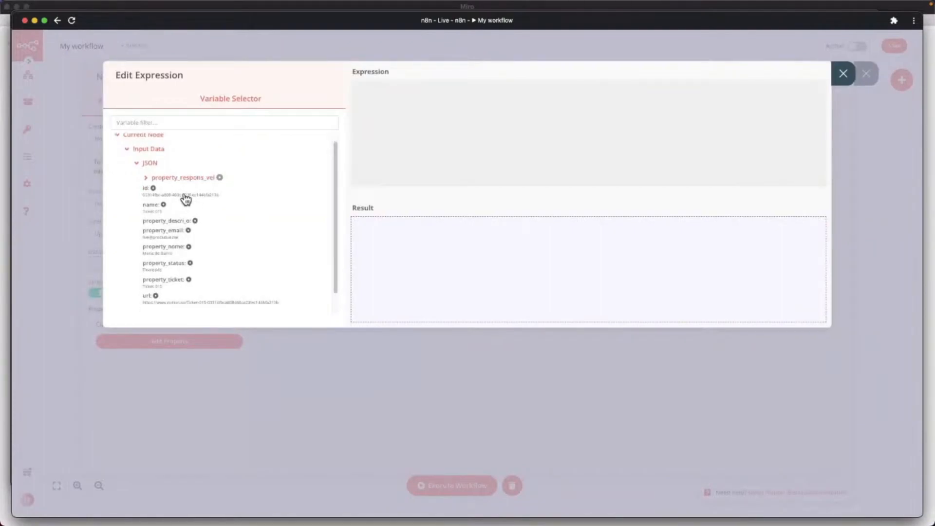
pyautogui.click(185, 199)
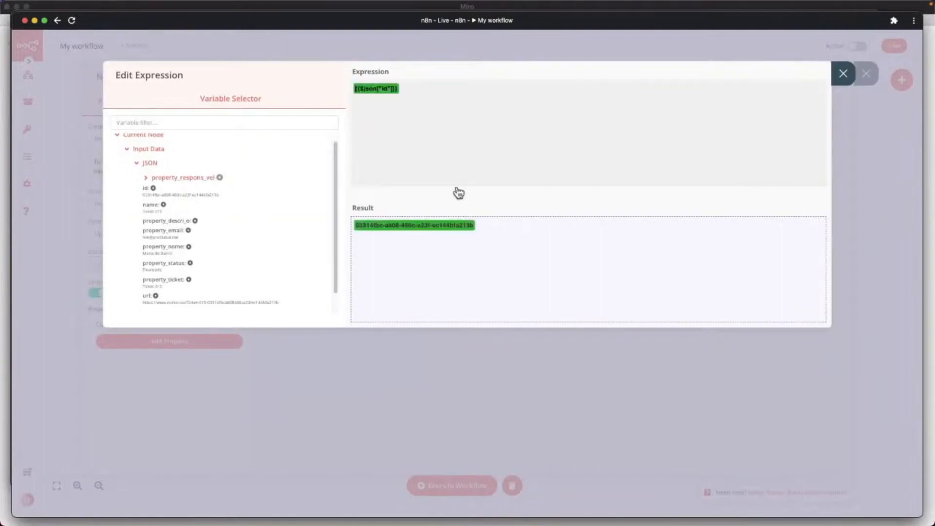
pyautogui.click(843, 76)
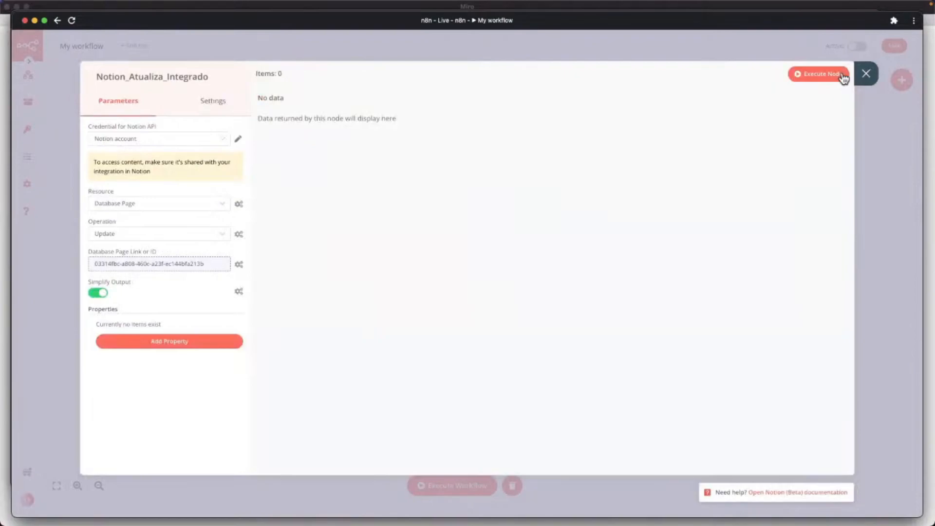
# Add the Integrado_Pos_Venda property set to checked, then close the node.
pyautogui.click(176, 344)
pyautogui.click(161, 339)
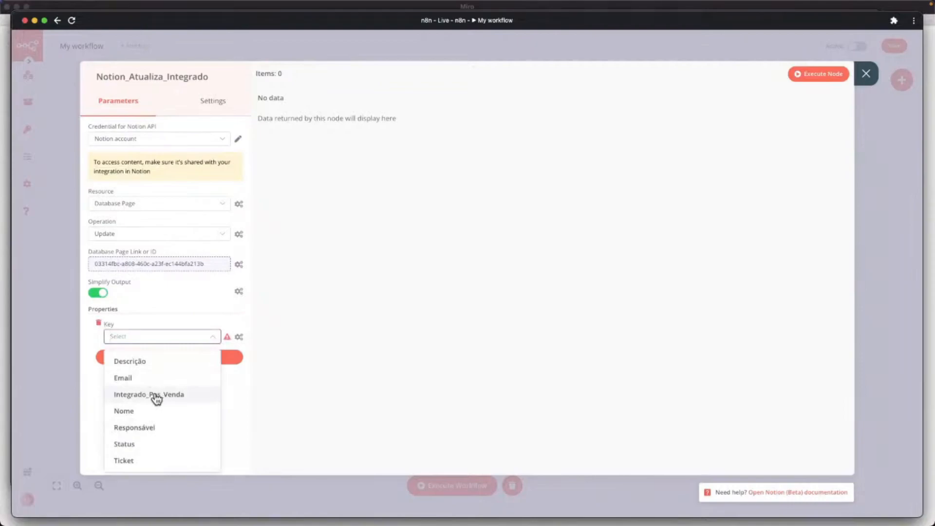
pyautogui.click(168, 398)
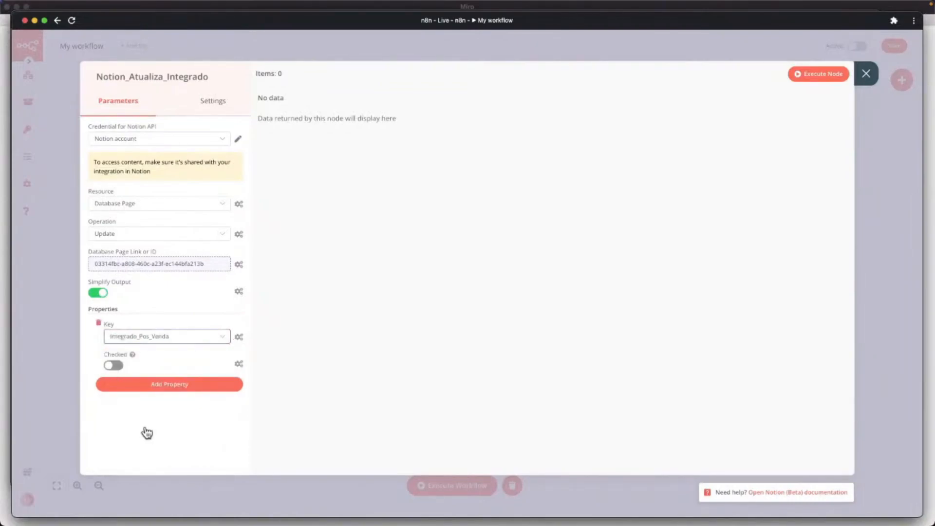
pyautogui.click(113, 366)
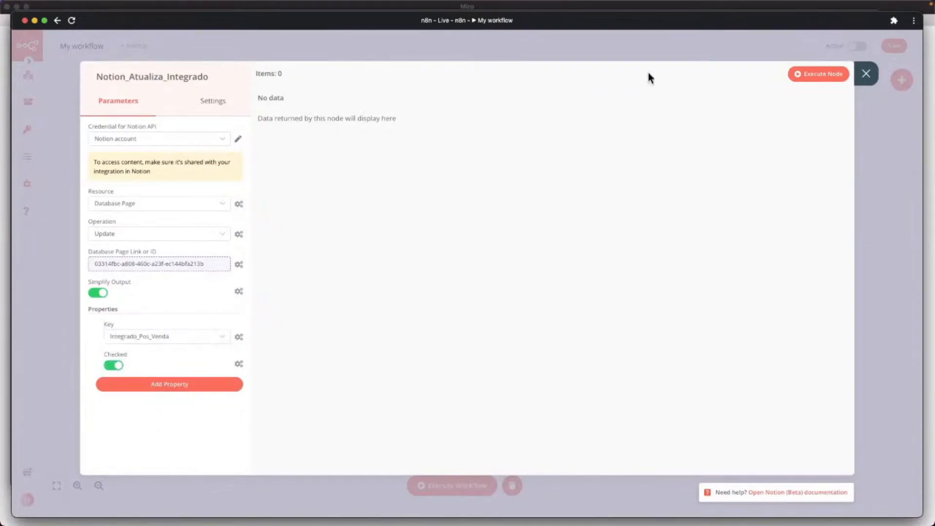
pyautogui.click(867, 74)
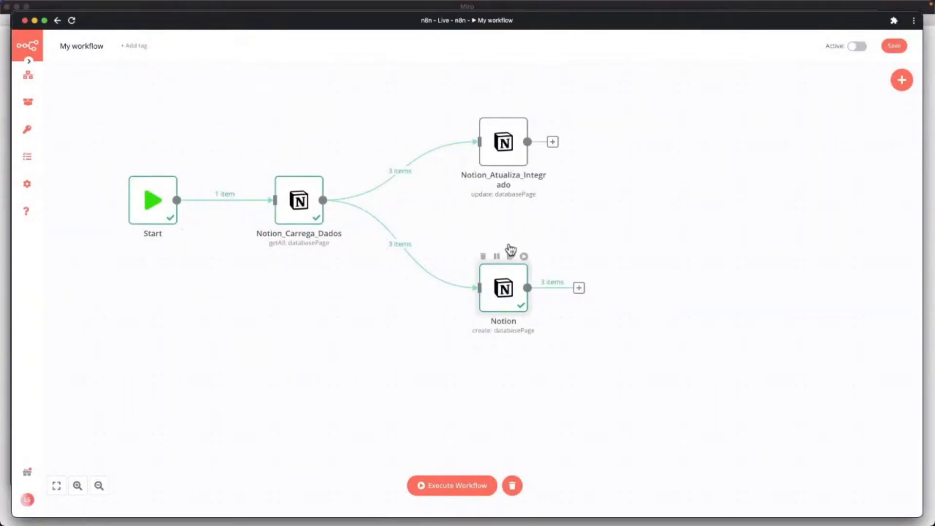
# Rename the create-page Notion node to Notion_Cria_Pos_Venda, fixing the typo, and close it.
pyautogui.doubleClick(502, 292)
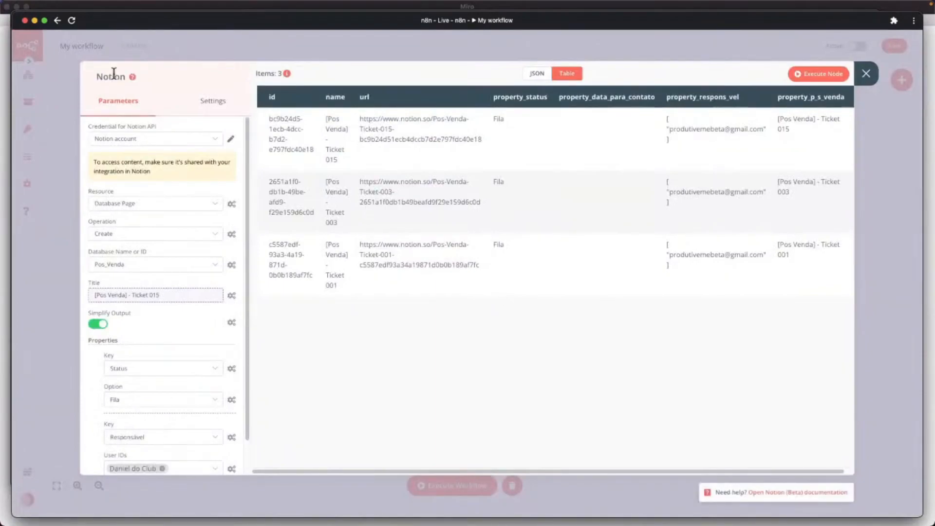
pyautogui.click(139, 78)
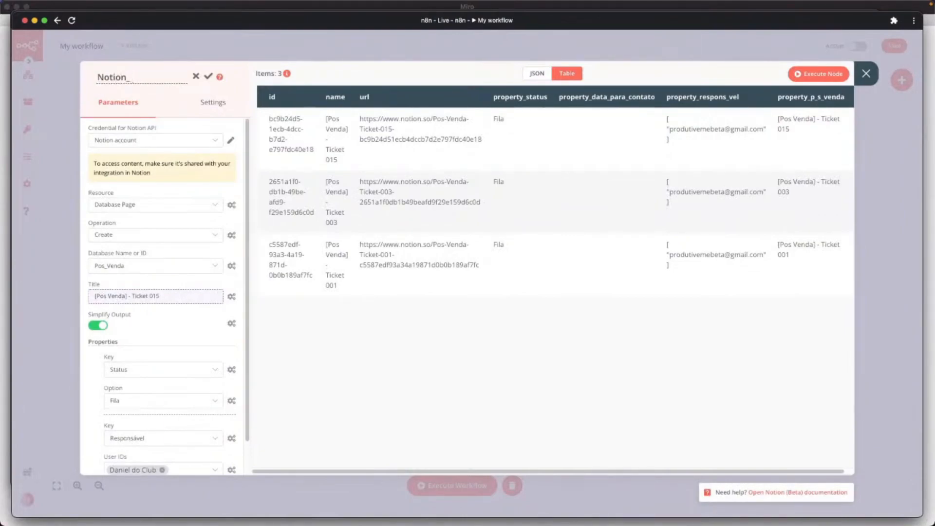
pyautogui.write('Cria_Pos_venda')
pyautogui.press('BackSpace')
pyautogui.press('BackSpace')
pyautogui.press('BackSpace')
pyautogui.press('BackSpace')
pyautogui.press('BackSpace')
pyautogui.write('Venda')
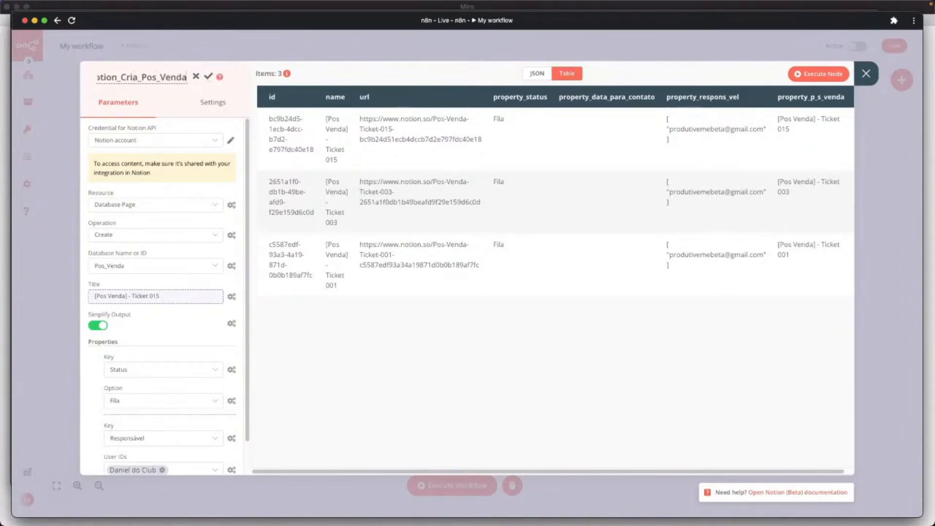
pyautogui.click(865, 75)
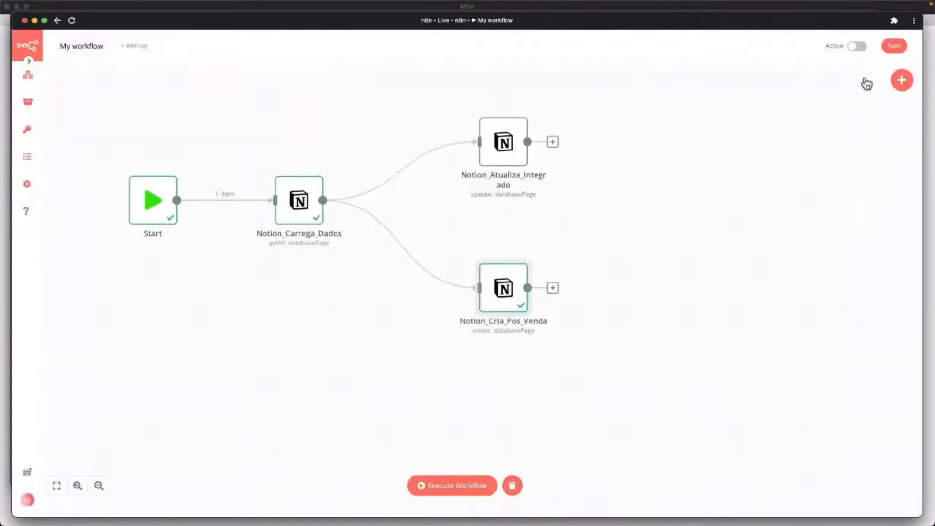
# Save and execute the whole workflow, then show all open windows.
pyautogui.click(894, 46)
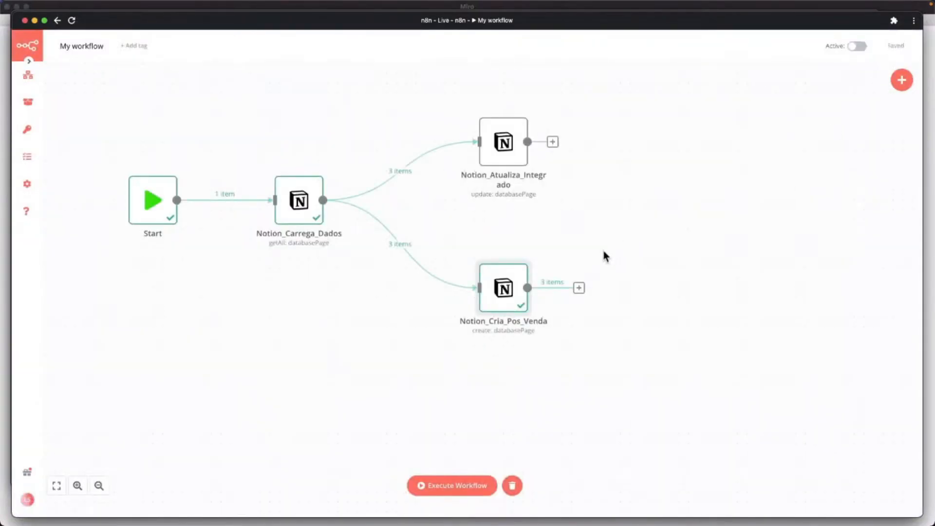
pyautogui.click(437, 491)
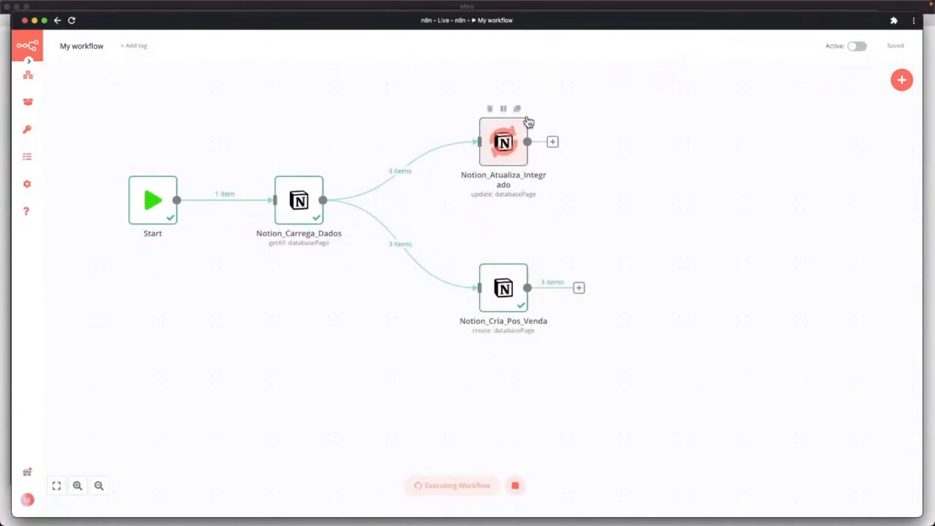
pyautogui.hotkey('ctrl', 'Up')
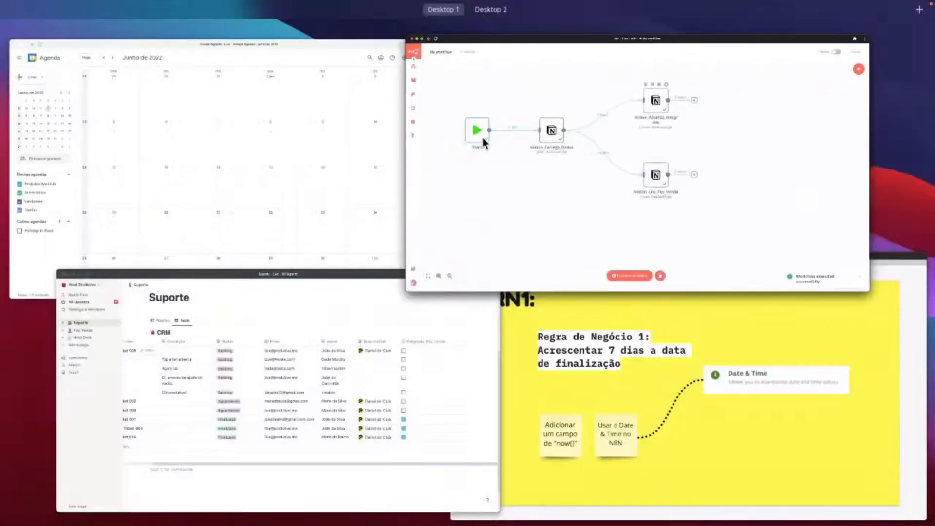
# Check the new [Pos Venda] entries on Notion's Pós Venda page, then switch back to n8n.
pyautogui.click(367, 351)
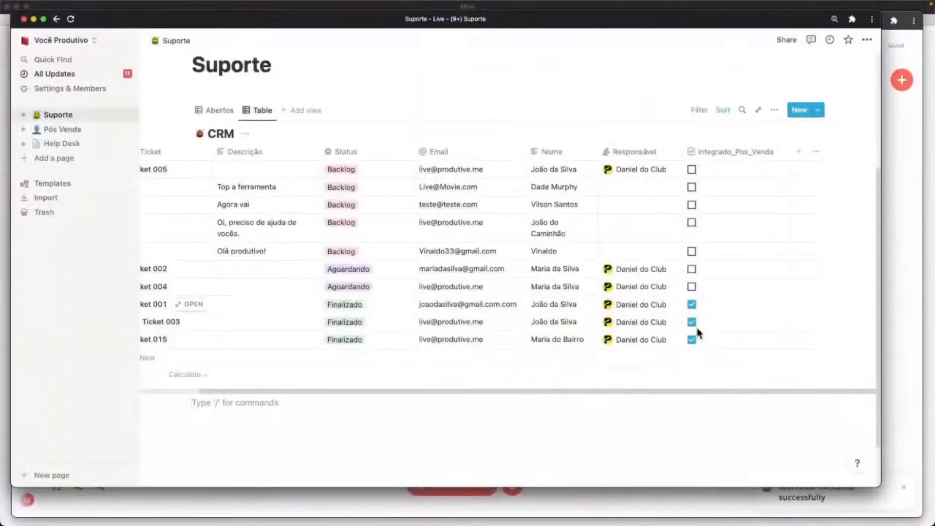
pyautogui.click(59, 134)
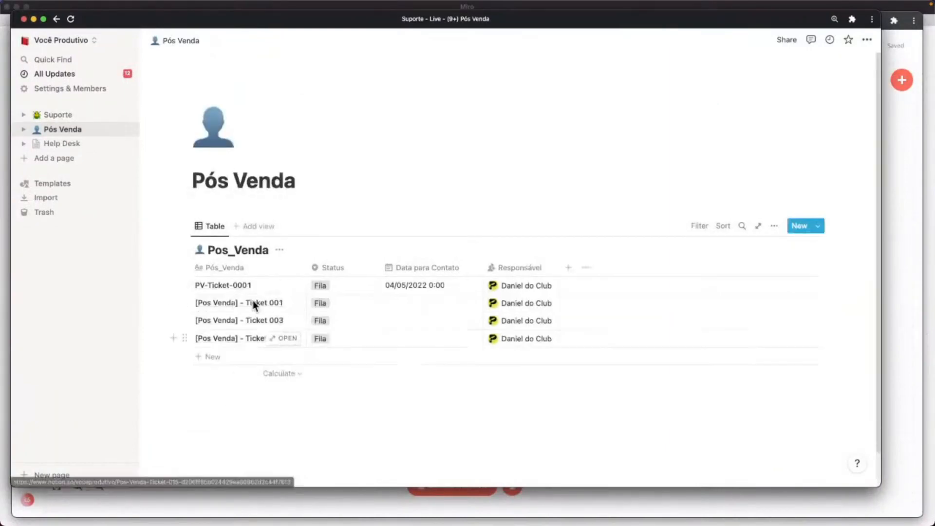
pyautogui.hotkey('ctrl', 'Up')
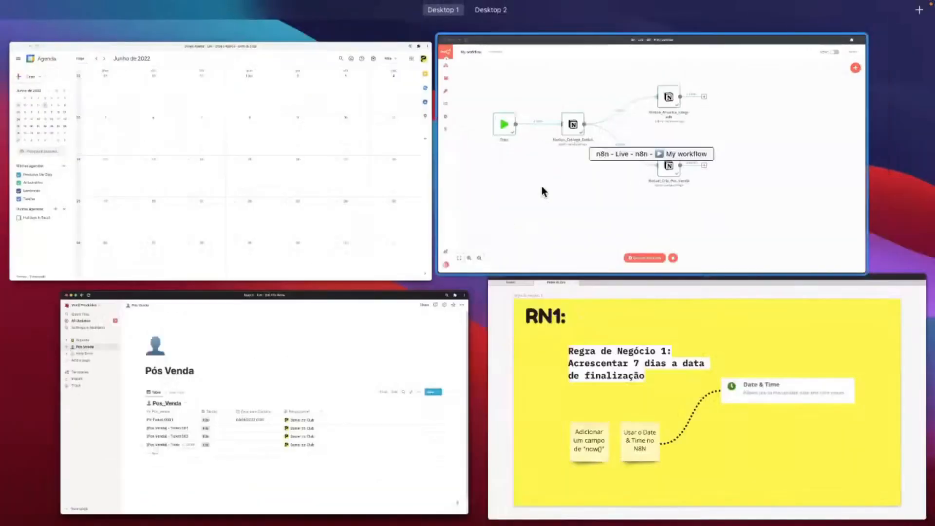
pyautogui.click(542, 189)
# Rerun the workflow and move Notion_Atualiza_Integrado and Notion_Cria_Pos_Venda further right.
pyautogui.click(438, 484)
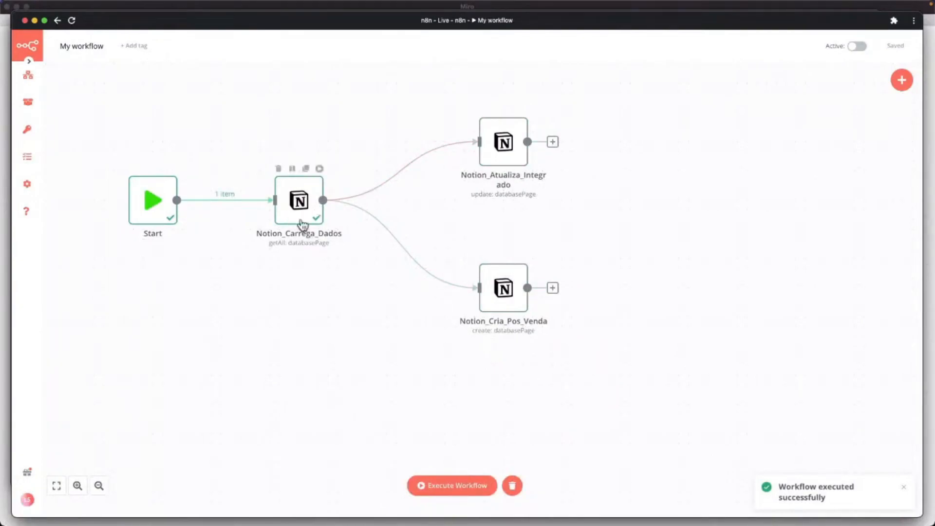
pyautogui.moveTo(453, 290)
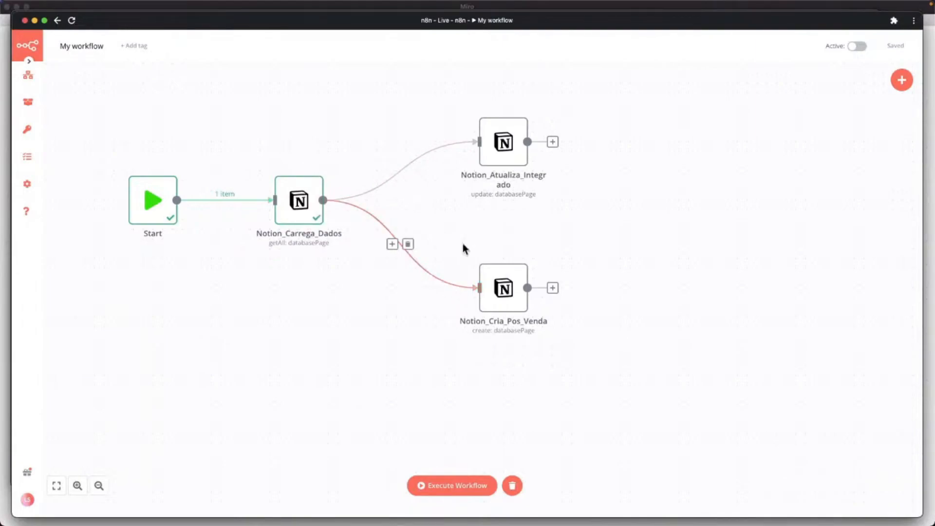
pyautogui.moveTo(489, 144); pyautogui.dragTo(586, 124)
pyautogui.moveTo(509, 294); pyautogui.dragTo(607, 305)
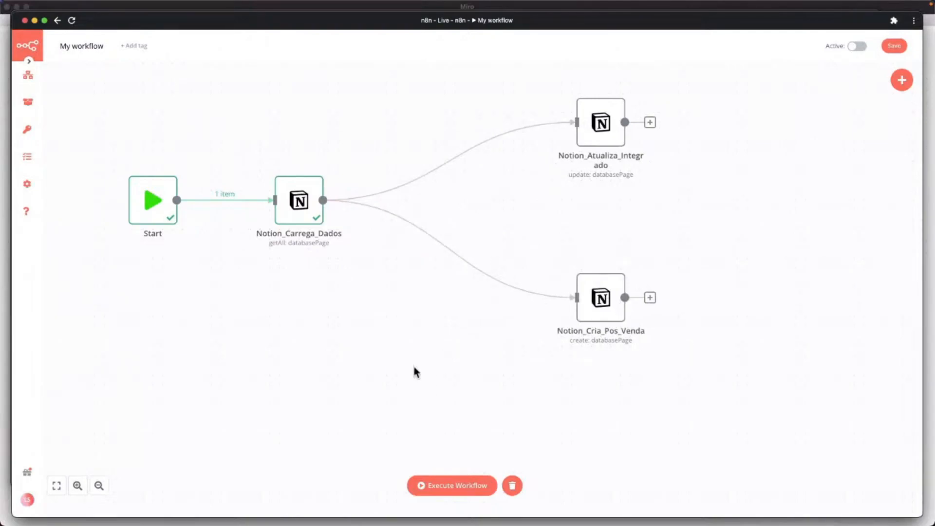
pyautogui.hotkey('ctrl', 'Up')
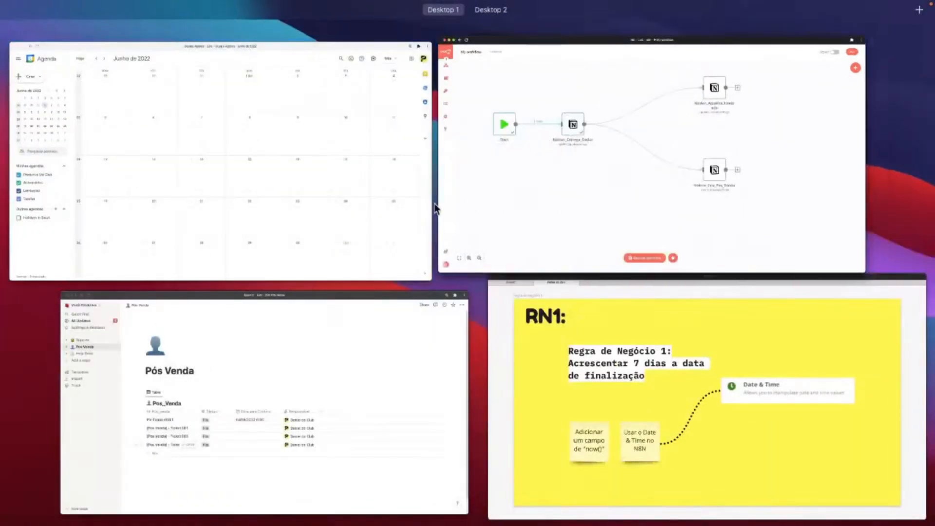
# Hide the Integrado_Pos_Venda column in the Notion Suporte CRM table view.
pyautogui.click(243, 337)
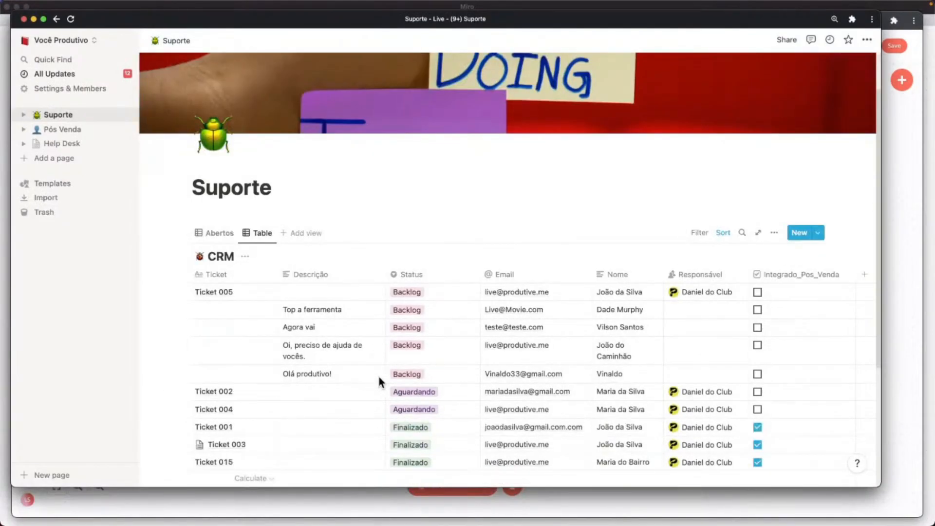
pyautogui.scroll(-3, 384, 378)
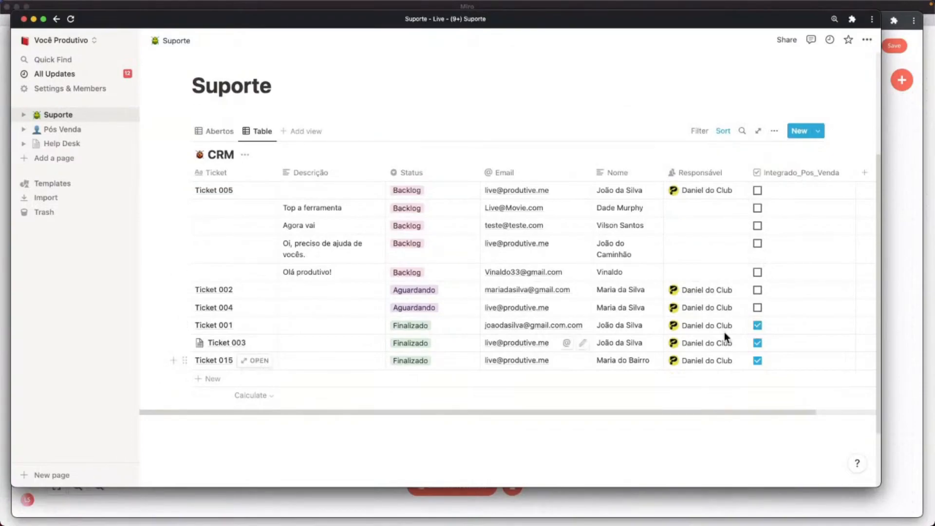
pyautogui.click(781, 177)
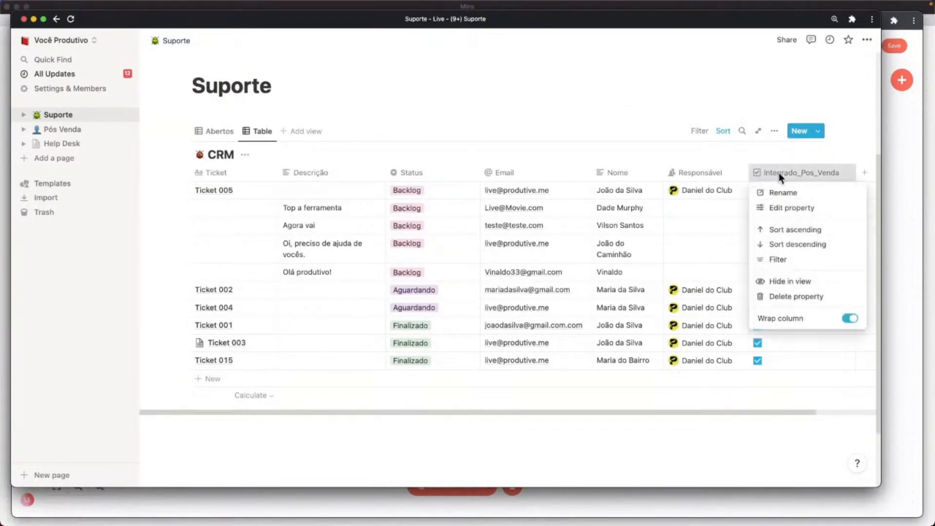
pyautogui.click(779, 281)
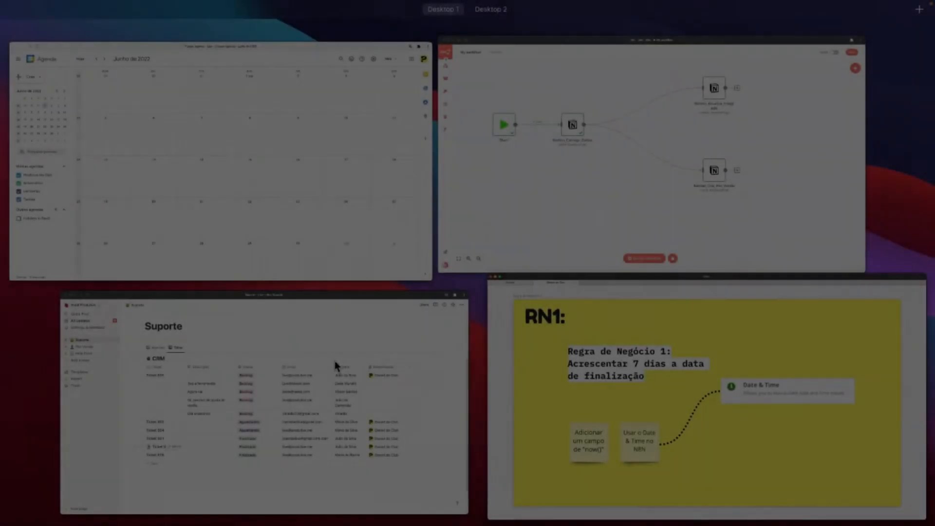
# Bring the Notion Suporte window with the ten-ticket CRM table to the front.
pyautogui.click(334, 361)
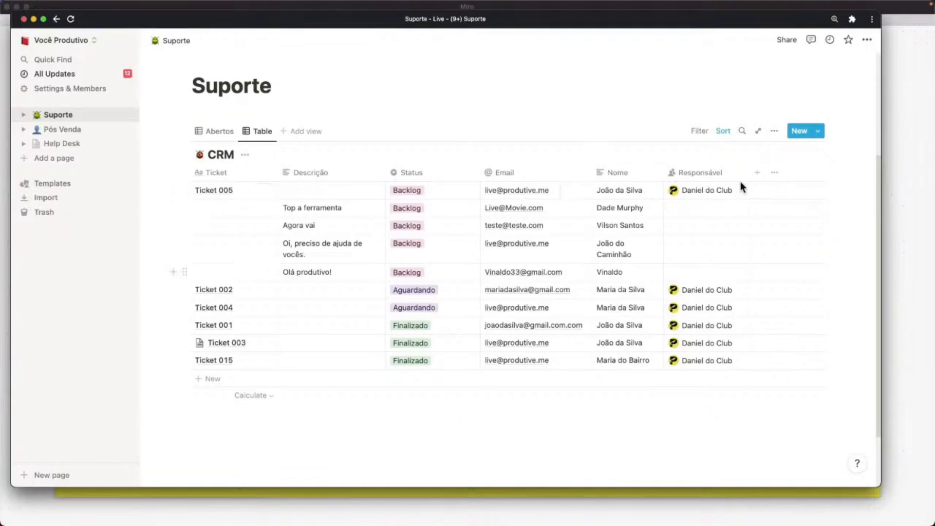
# Add a new CRM table column named F_Agora of type Formula.
pyautogui.click(756, 174)
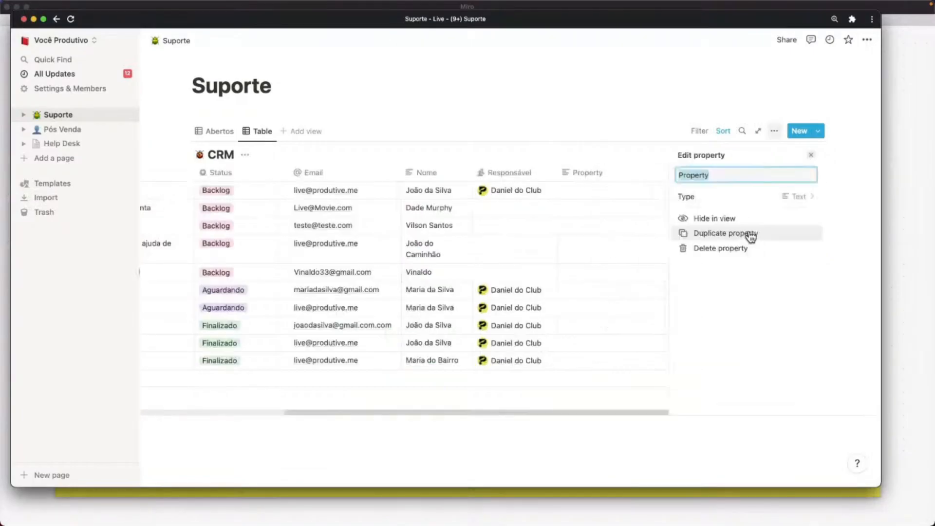
pyautogui.press('BackSpace')
pyautogui.write('F_Agora')
pyautogui.click(794, 196)
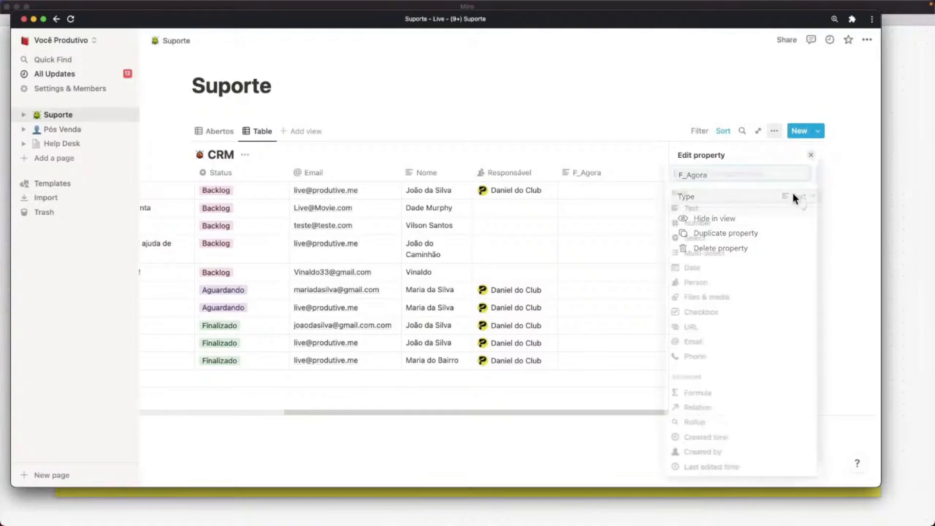
pyautogui.click(705, 396)
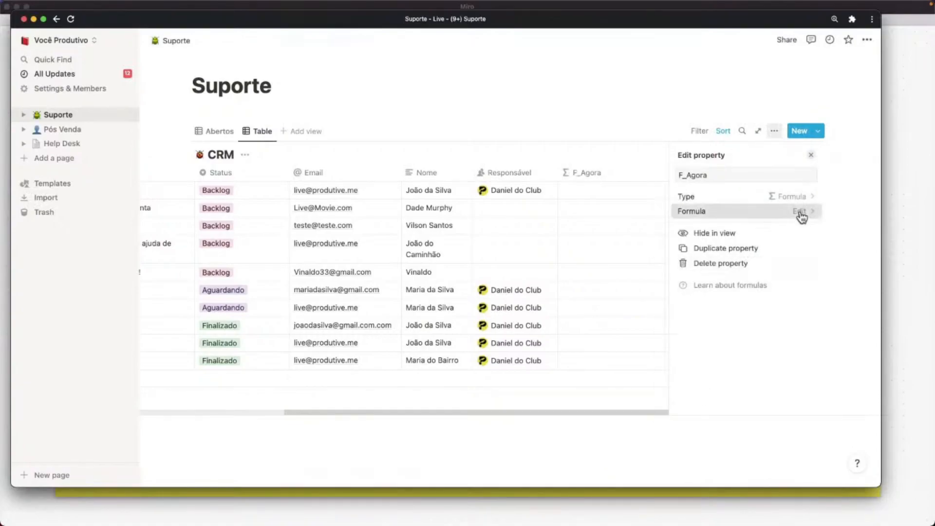
# Enter the formula now() for F_Agora and close the property panel.
pyautogui.click(687, 210)
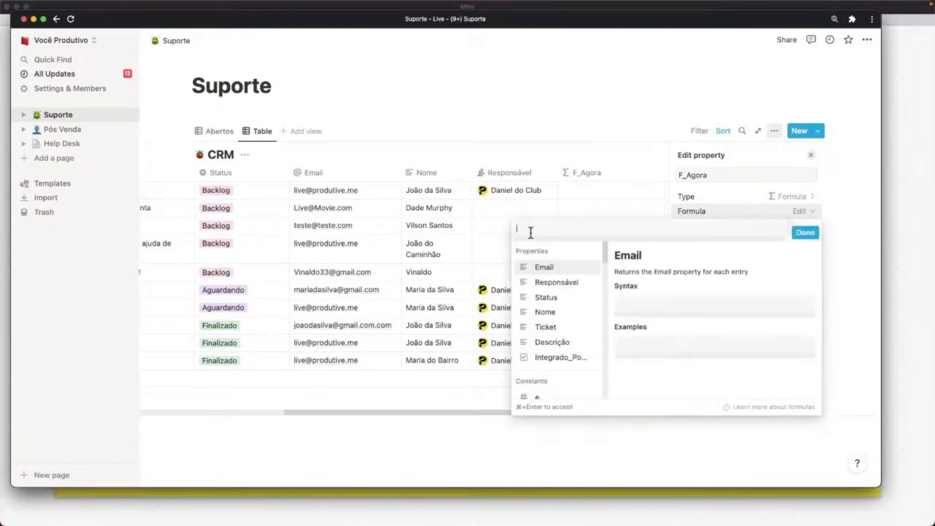
pyautogui.write('now')
pyautogui.press('BackSpace')
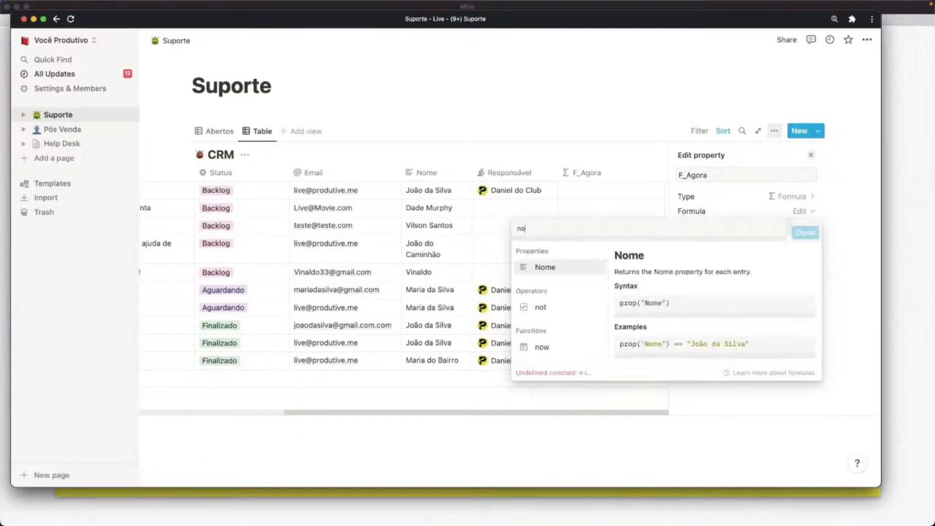
pyautogui.write('(')
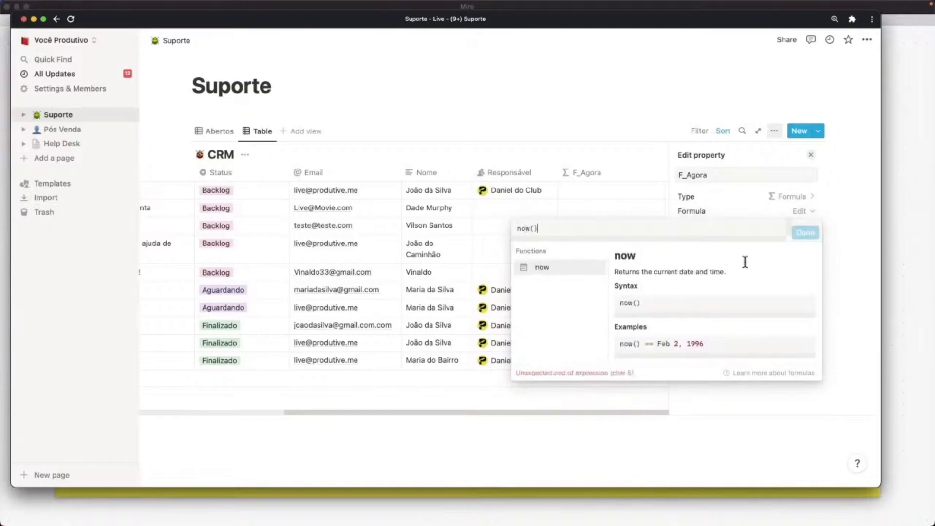
pyautogui.click(806, 232)
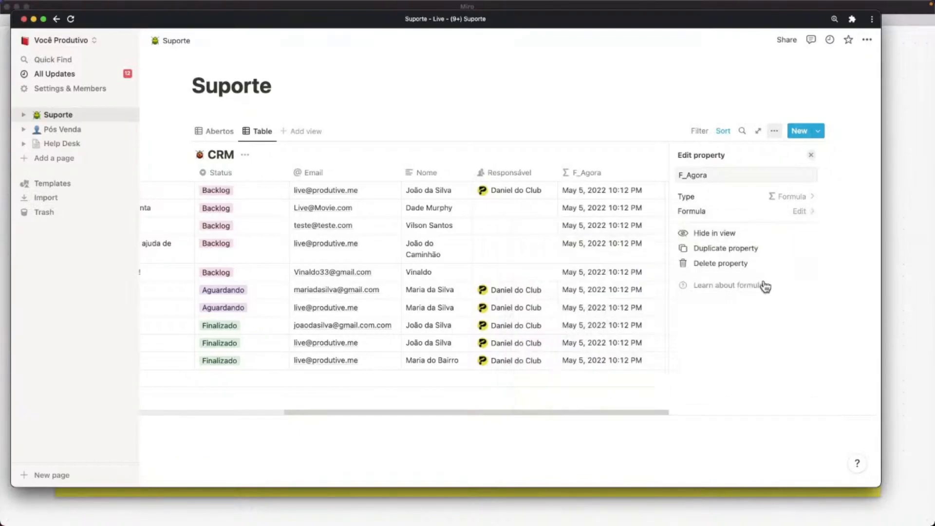
pyautogui.click(595, 106)
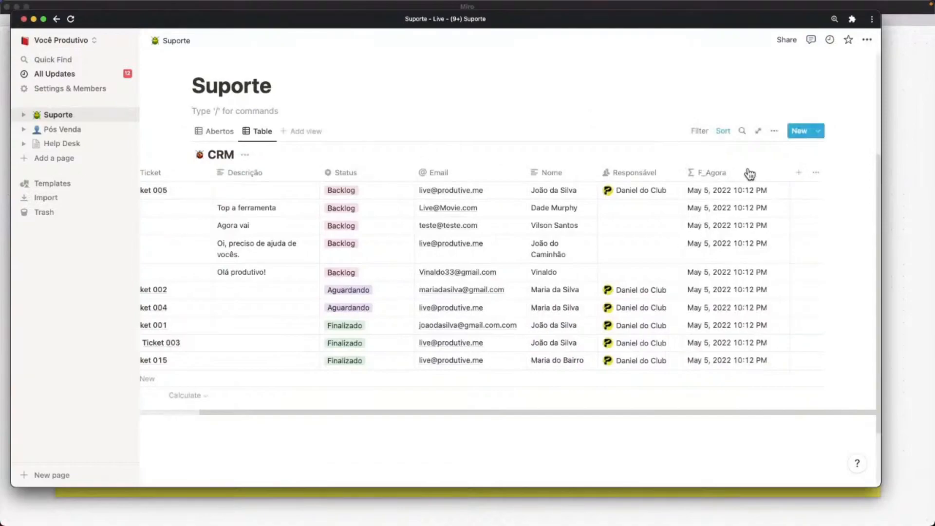
# Hide the F_Agora column from the CRM table view and return to n8n.
pyautogui.click(721, 181)
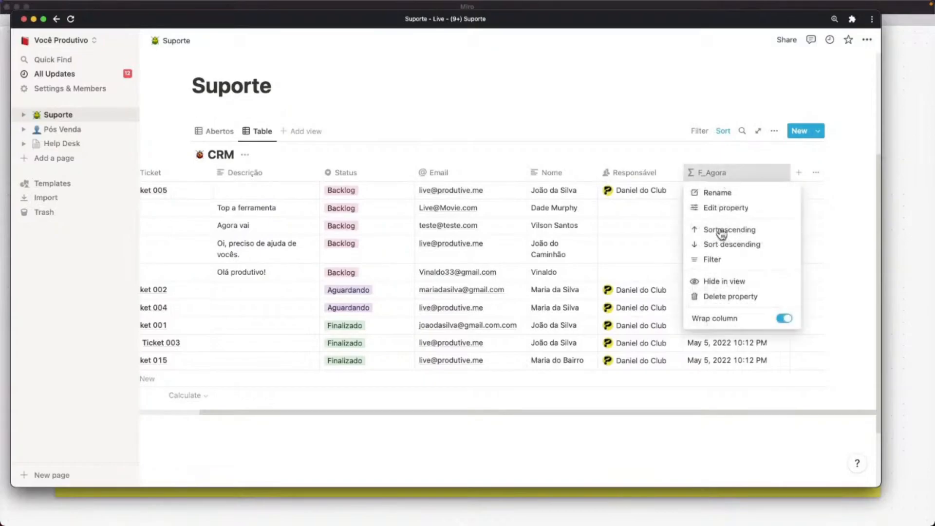
pyautogui.click(714, 281)
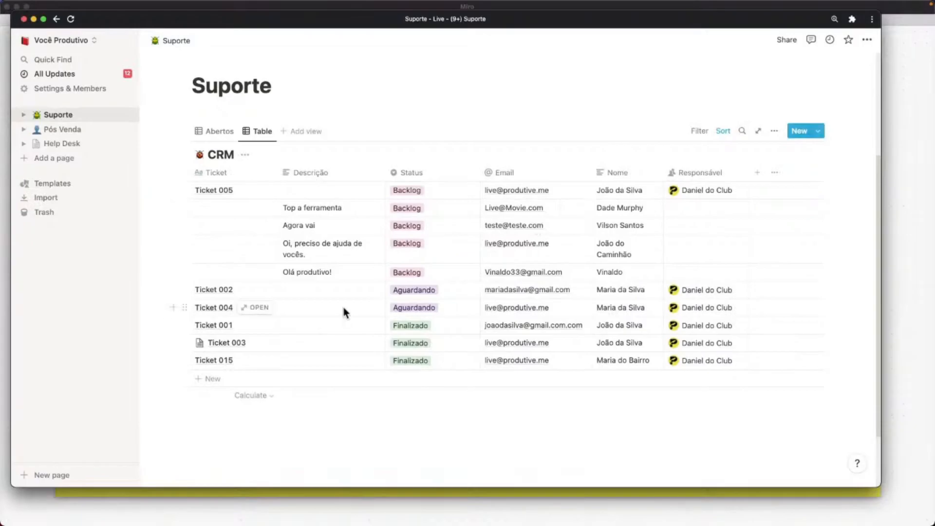
pyautogui.hotkey('ctrl', 'Up')
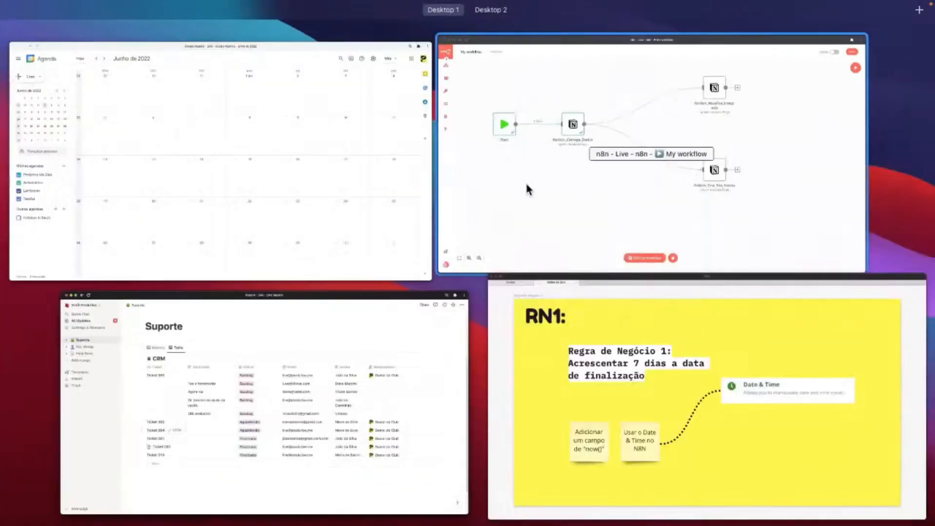
pyautogui.click(527, 185)
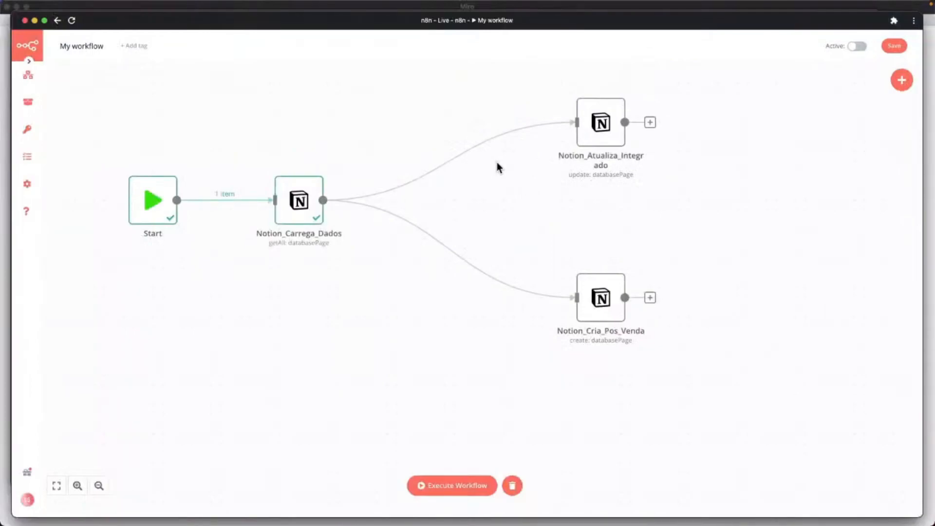
# Bring Notion forward and switch from the Abertos view back to the ticket Table view.
pyautogui.moveTo(310, 210)
pyautogui.hotkey('ctrl', 'Up')
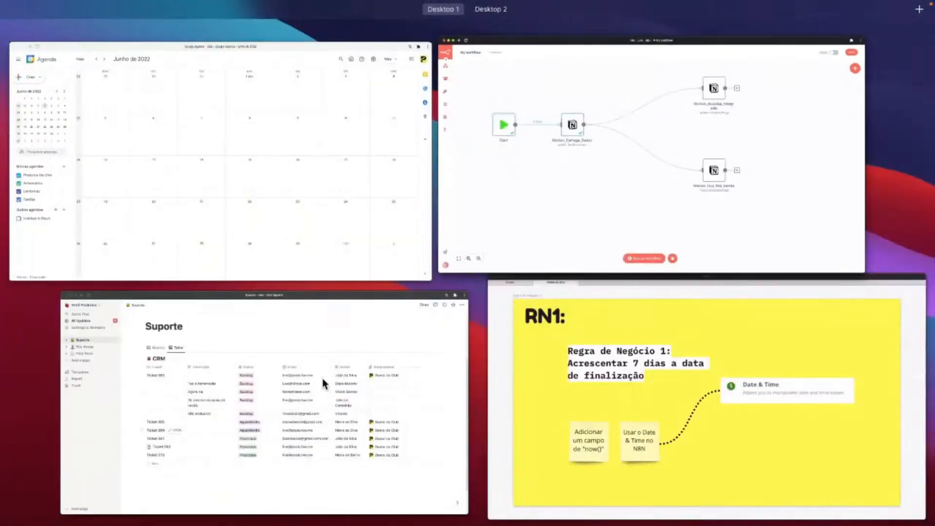
pyautogui.click(341, 382)
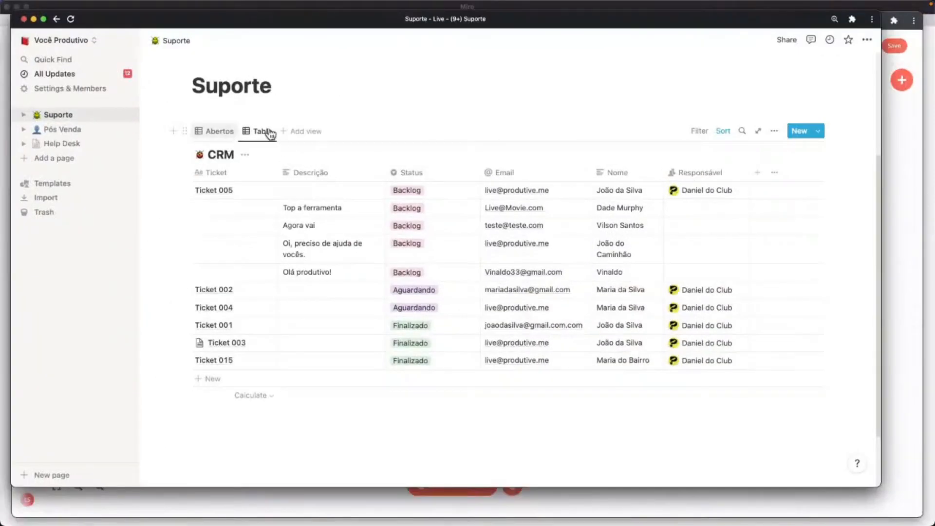
pyautogui.click(222, 131)
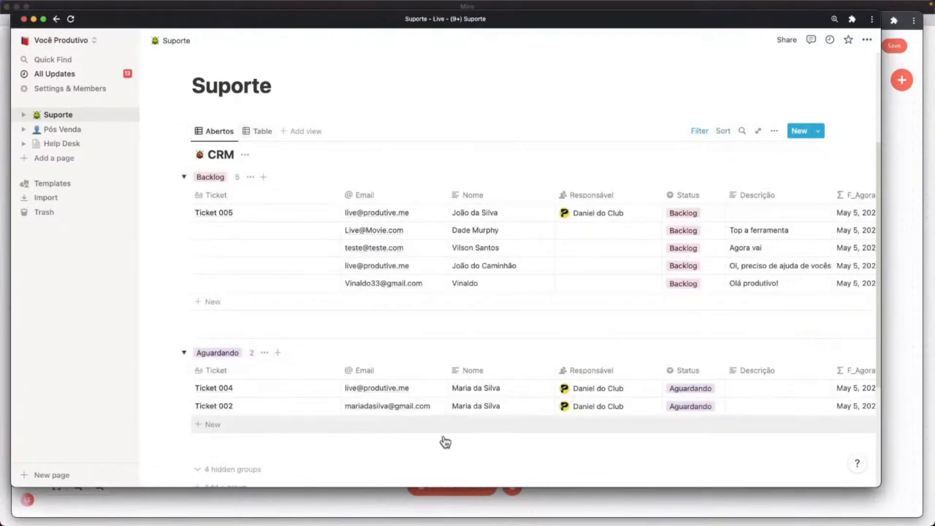
pyautogui.click(256, 132)
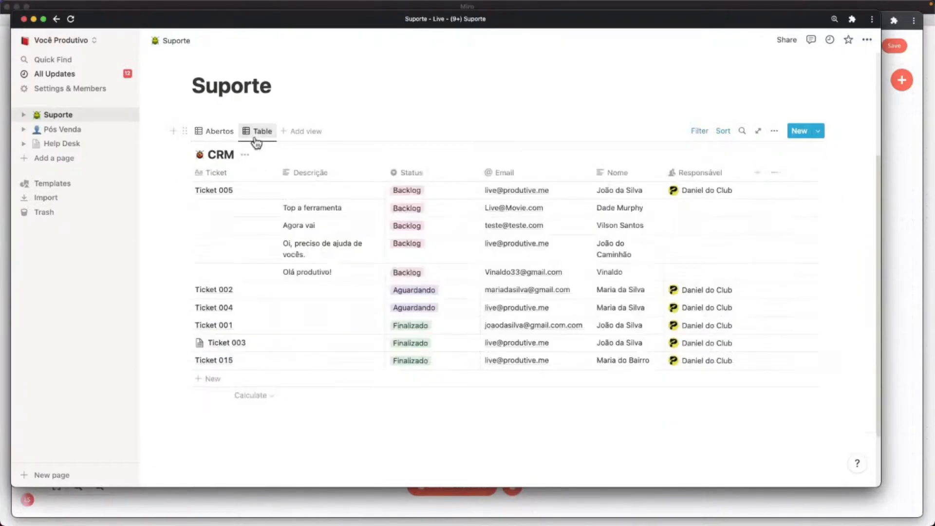
# Unhide Integrado_Pos_Venda in the view's Properties list, then return to n8n.
pyautogui.click(773, 131)
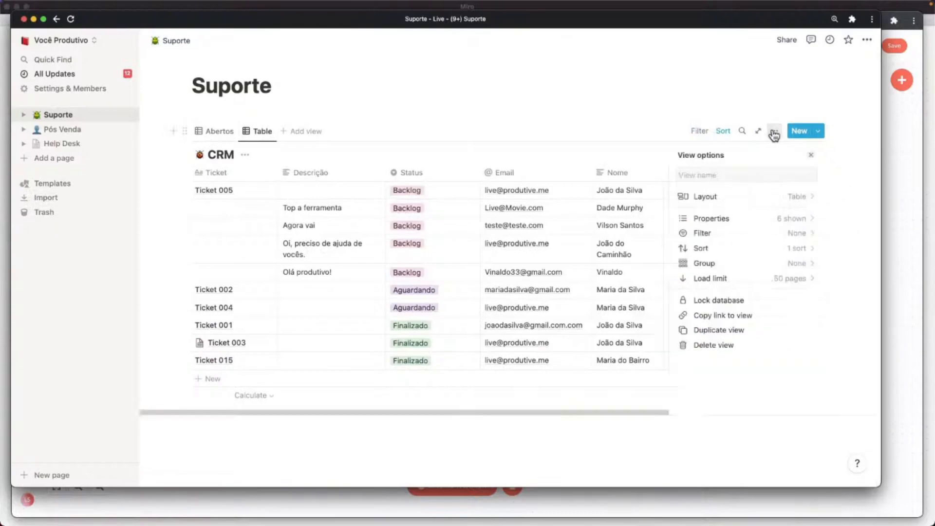
pyautogui.click(734, 220)
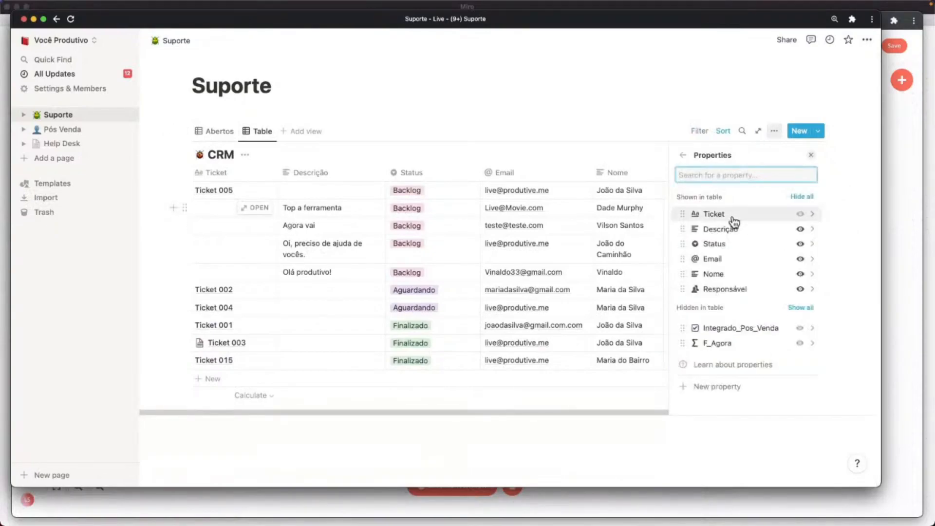
pyautogui.click(799, 329)
pyautogui.click(570, 103)
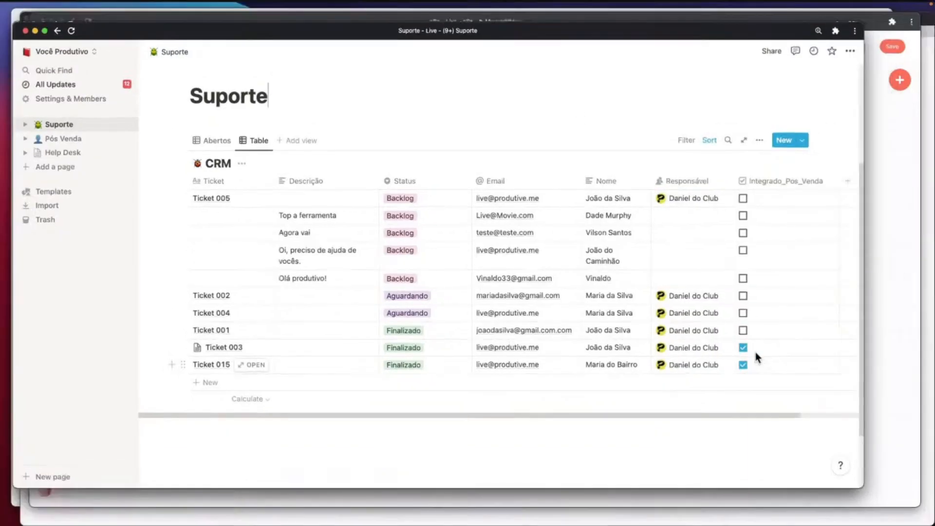
pyautogui.hotkey('ctrl', 'Up')
pyautogui.click(542, 247)
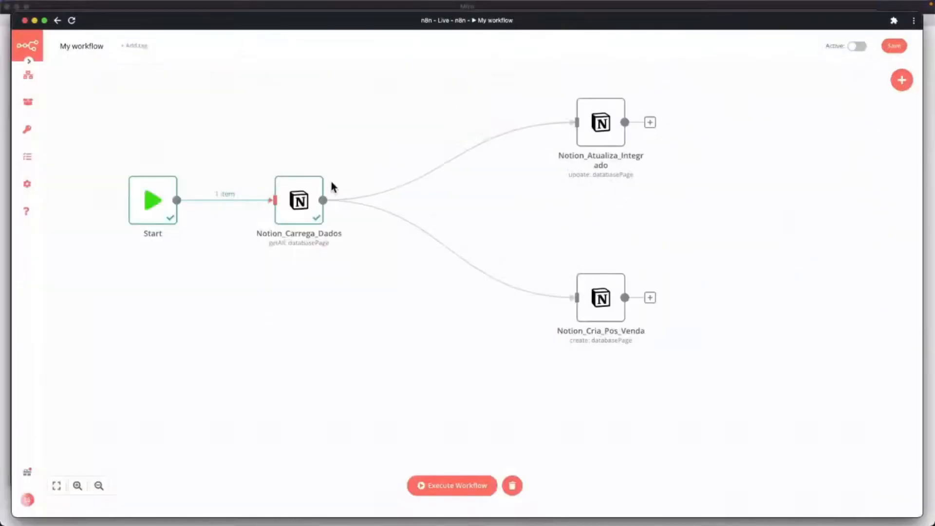
# Run the workflow and check that Notion_Carrega_Dados returns Ticket 001 with its property_f_agora start date.
pyautogui.click(453, 486)
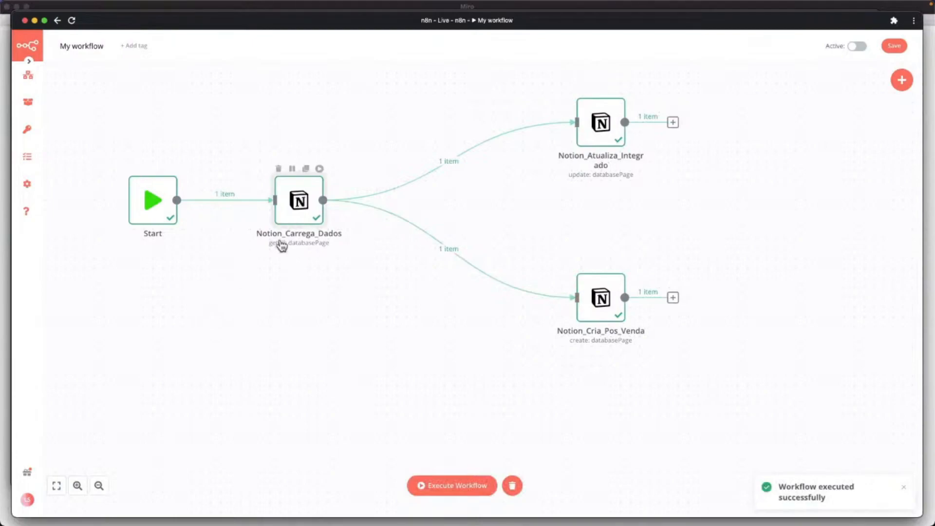
pyautogui.doubleClick(306, 209)
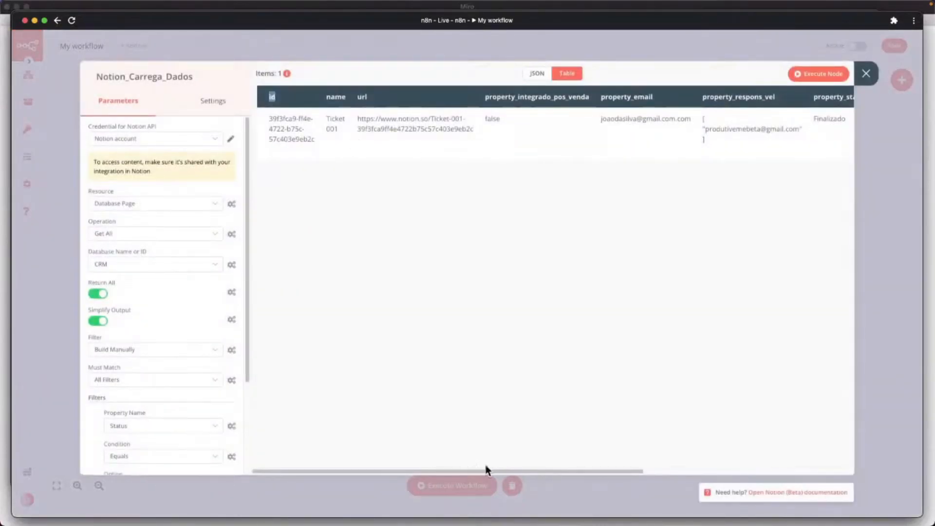
pyautogui.moveTo(486, 470); pyautogui.dragTo(729, 454)
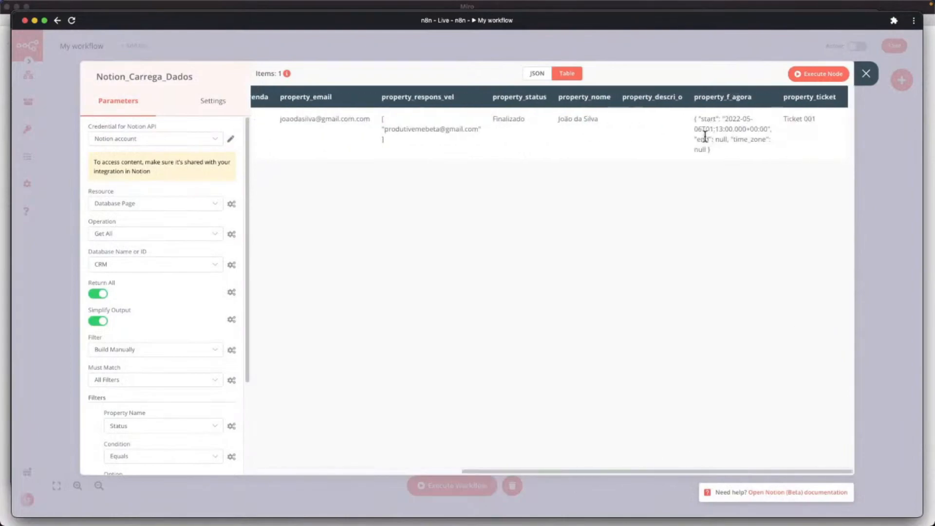
pyautogui.moveTo(696, 118); pyautogui.dragTo(758, 134)
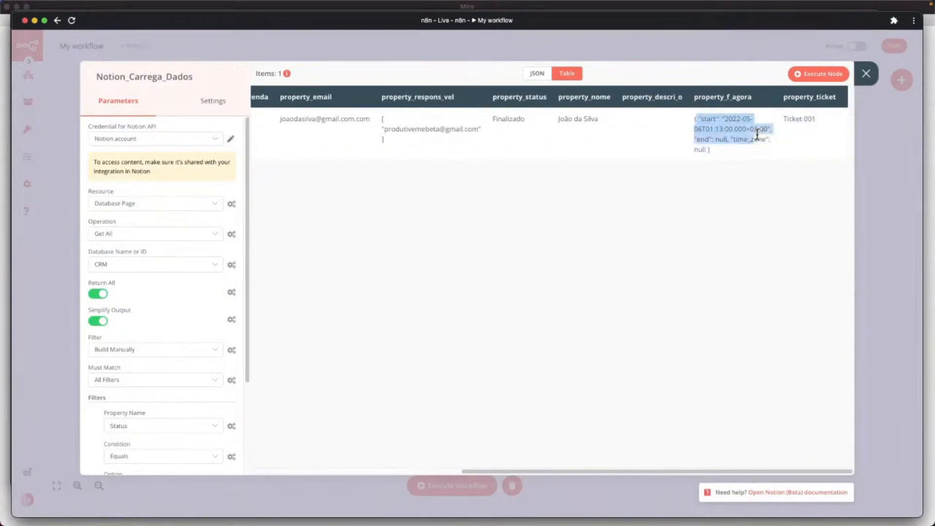
pyautogui.click(699, 128)
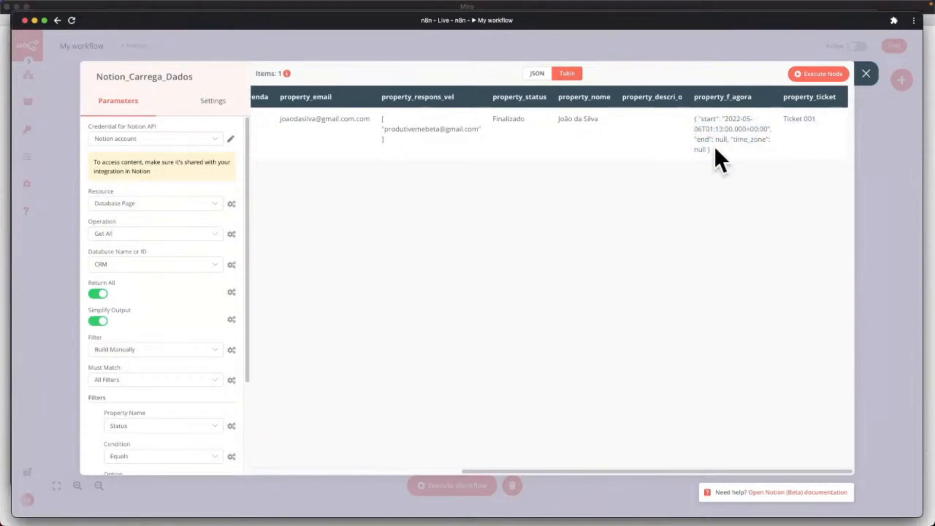
pyautogui.moveTo(768, 129); pyautogui.dragTo(697, 126)
pyautogui.click(752, 127)
pyautogui.click(866, 74)
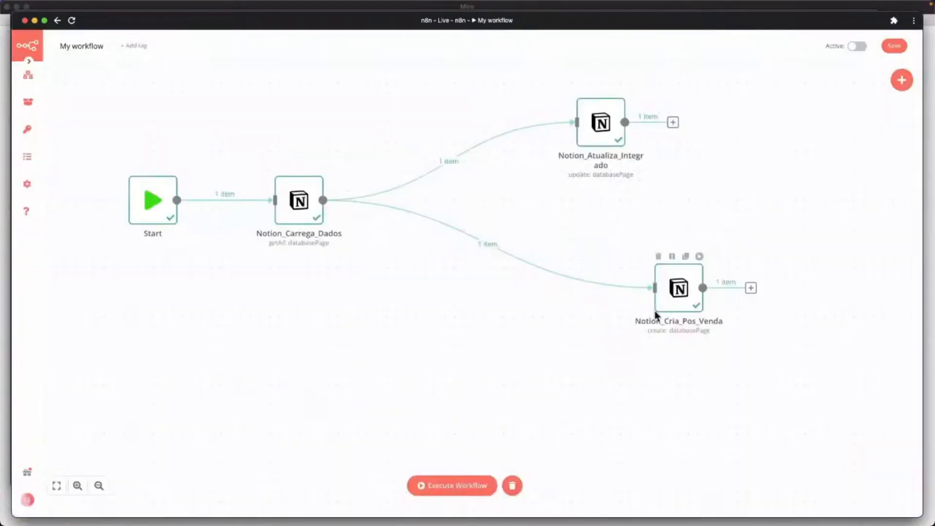
# Remove the link into Notion_Cria_Pos_Venda and branch a new Date & Time node off Notion_Carrega_Dados.
pyautogui.moveTo(495, 249)
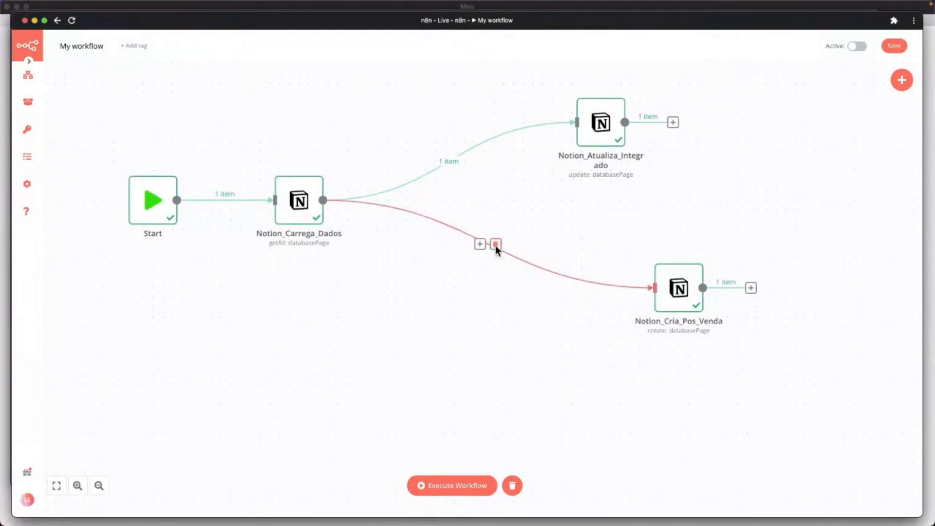
pyautogui.click(495, 245)
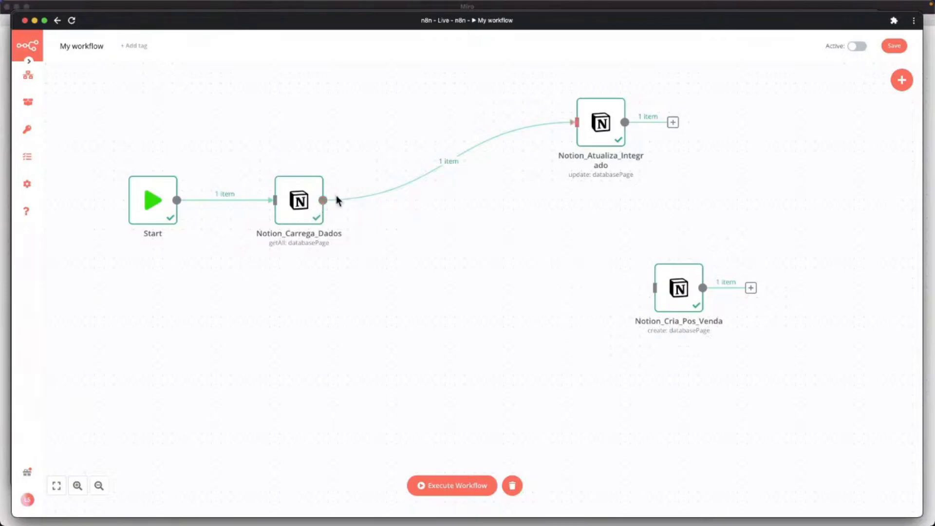
pyautogui.moveTo(322, 200); pyautogui.dragTo(455, 266)
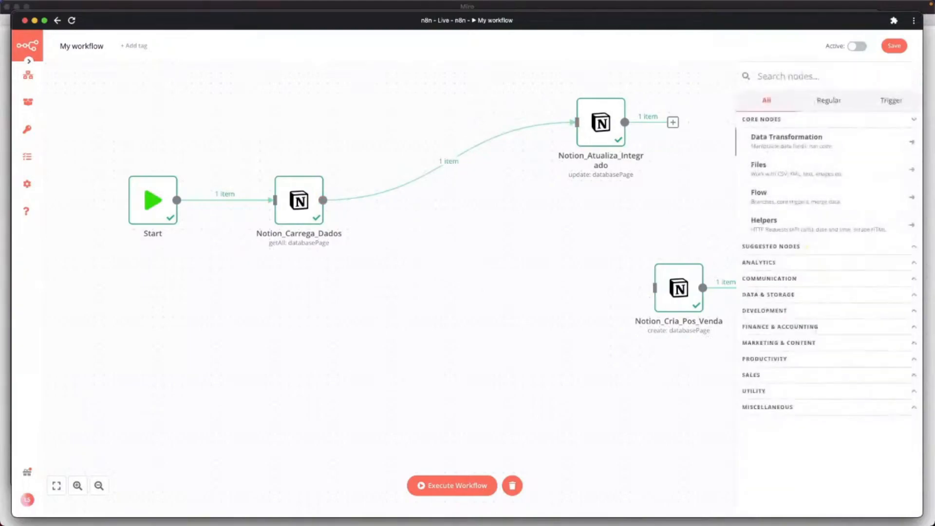
pyautogui.write('date')
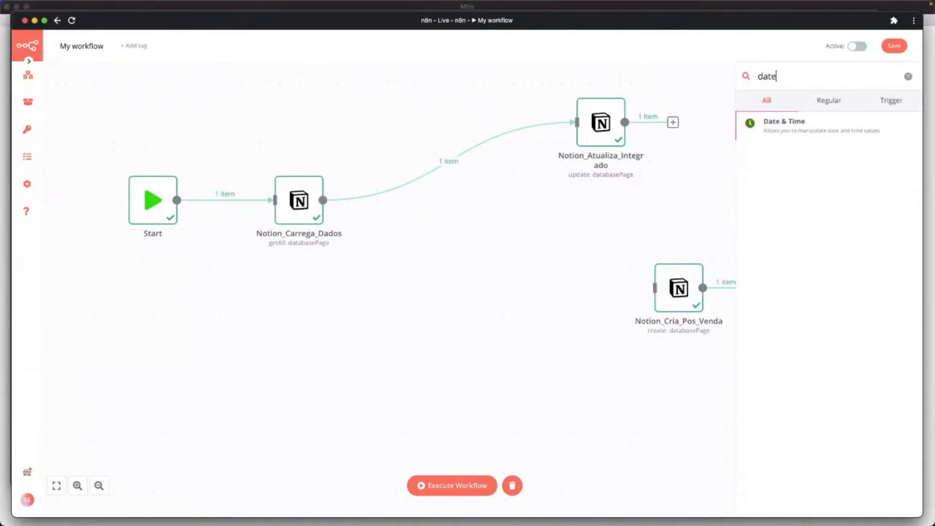
pyautogui.click(797, 135)
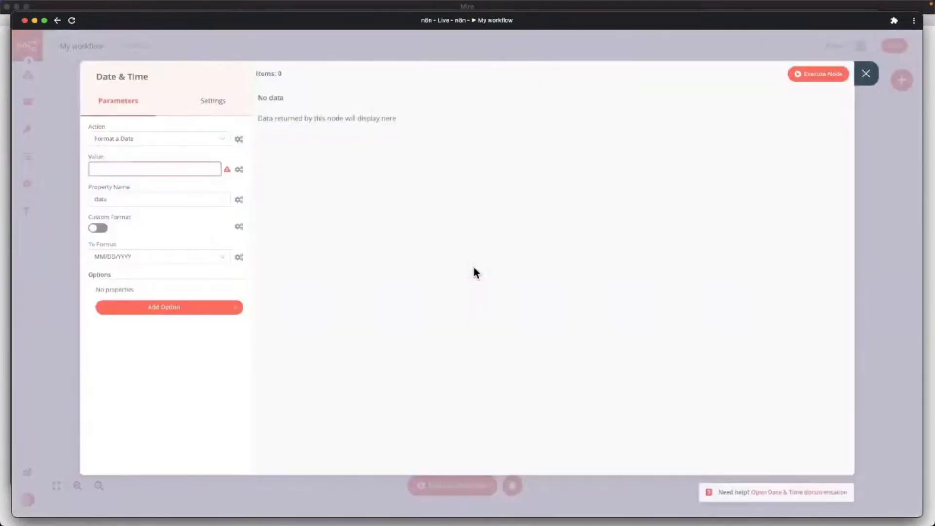
# Switch the action to Calculate a Date and set Date Value to the property_f_agora start expression.
pyautogui.click(145, 140)
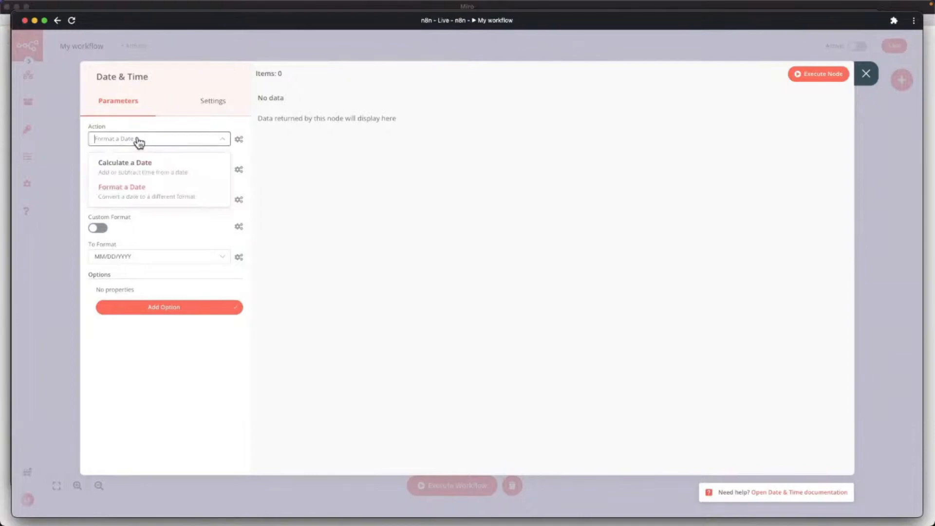
pyautogui.click(142, 172)
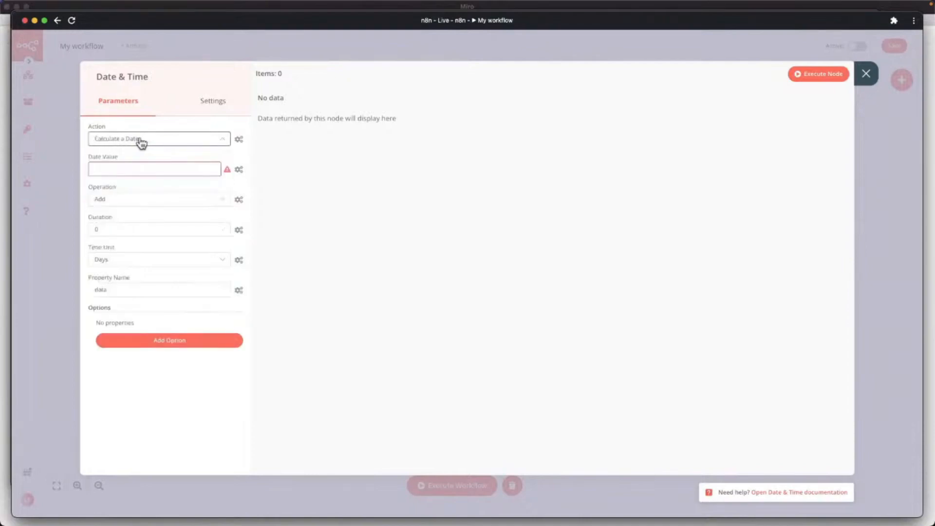
pyautogui.click(125, 169)
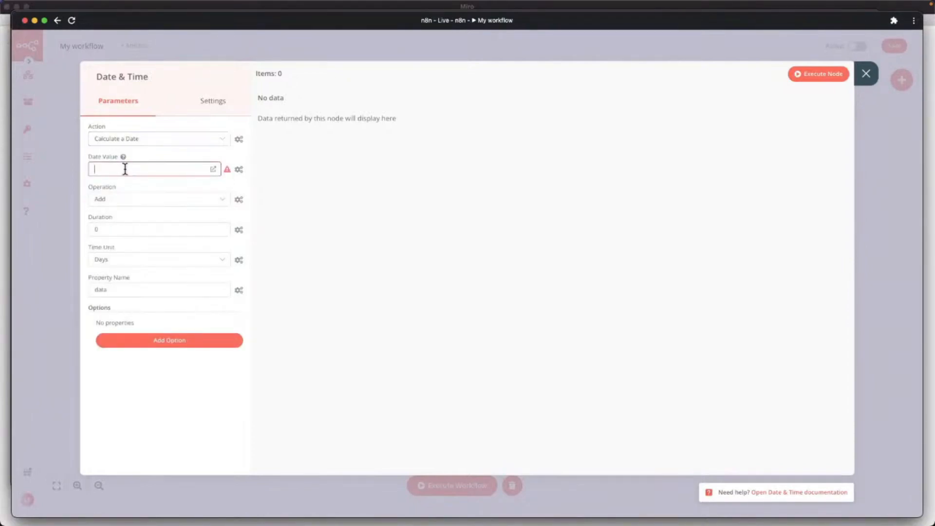
pyautogui.click(238, 171)
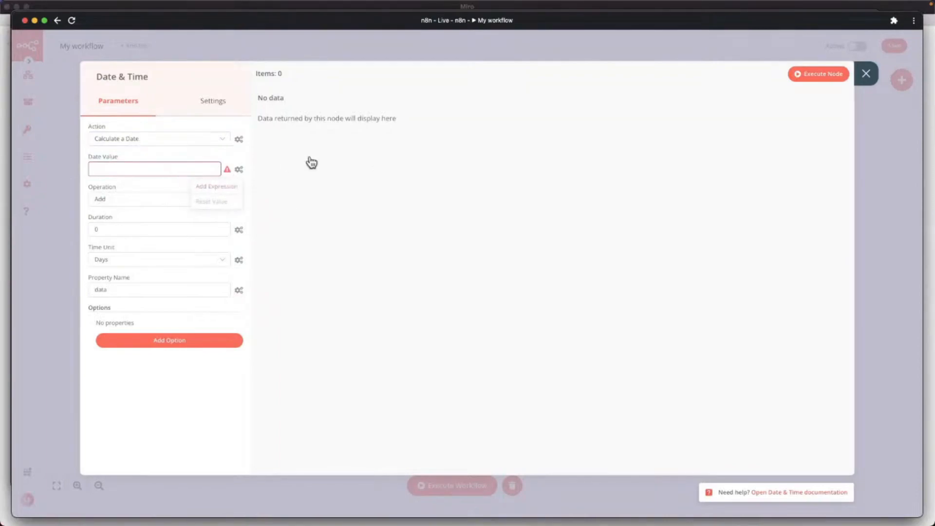
pyautogui.click(222, 186)
pyautogui.click(147, 142)
pyautogui.click(146, 156)
pyautogui.click(147, 170)
pyautogui.scroll(-3, 234, 224)
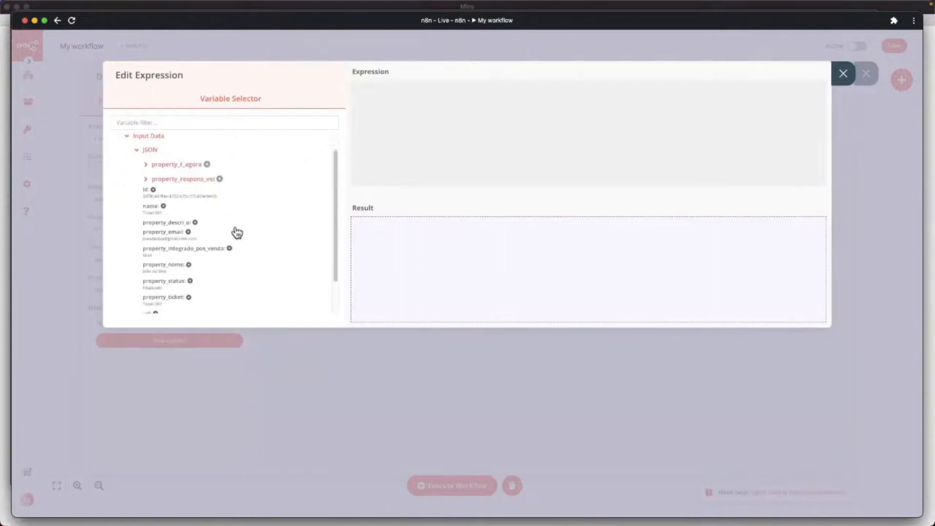
pyautogui.scroll(2, 229, 228)
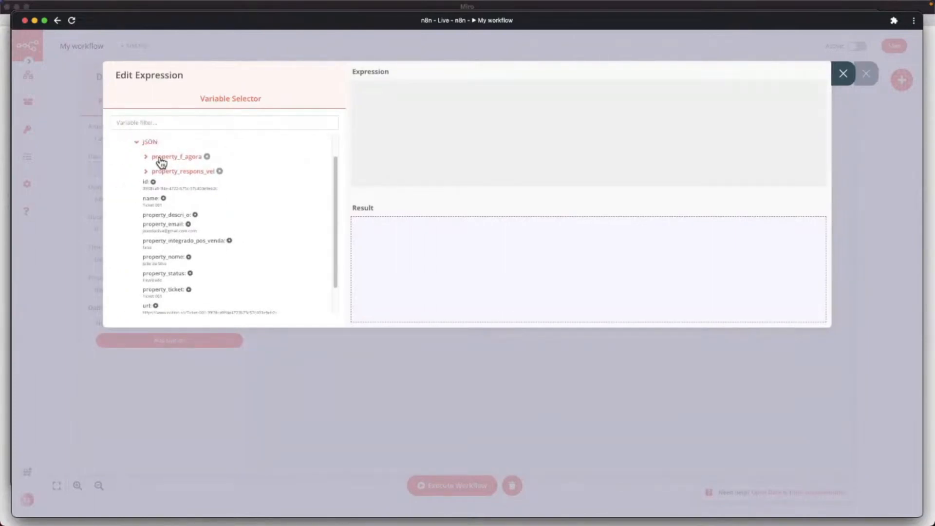
pyautogui.click(164, 157)
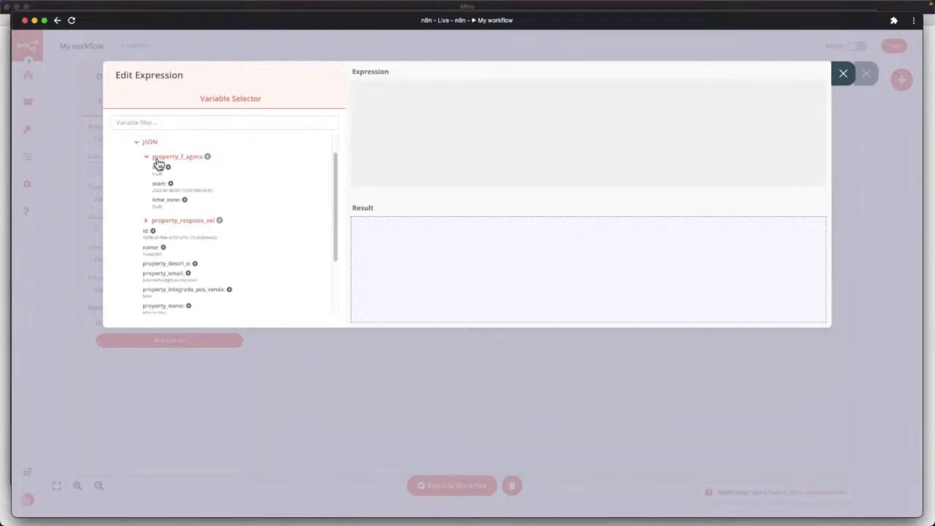
pyautogui.click(165, 191)
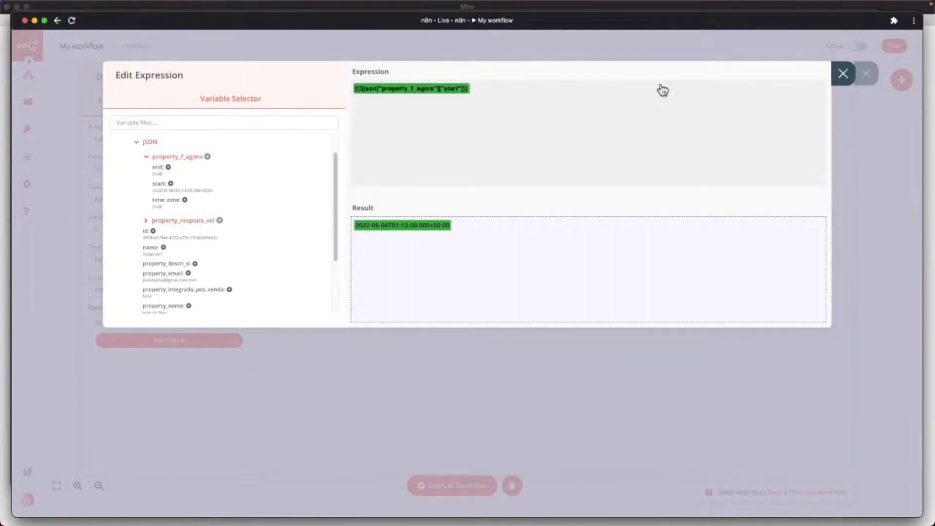
pyautogui.click(843, 74)
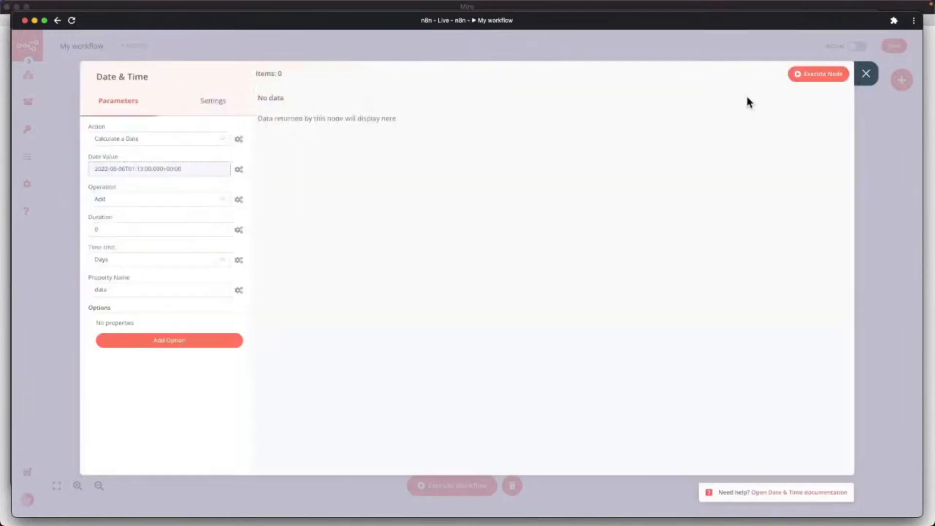
# Set the duration to 7 days and name the output property DATA_POS_VENDA.
pyautogui.click(104, 223)
pyautogui.press('BackSpace')
pyautogui.write('7')
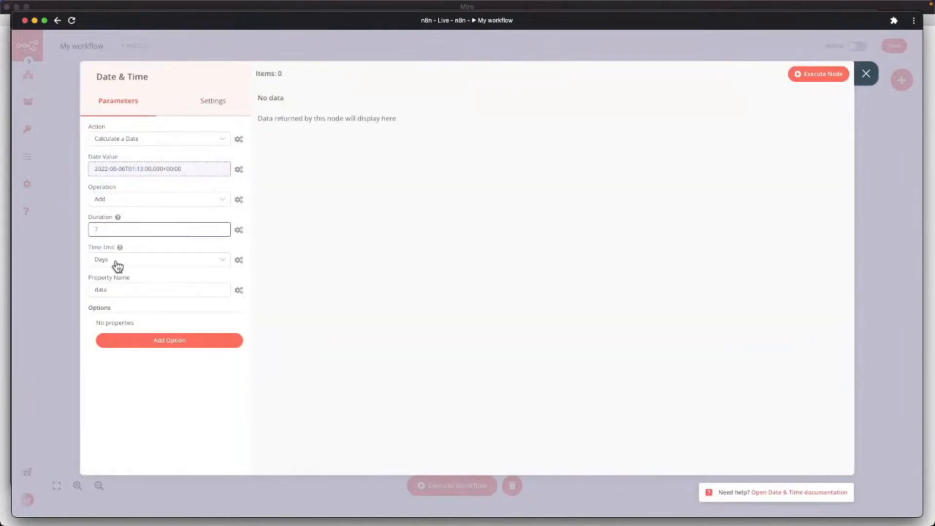
pyautogui.doubleClick(114, 293)
pyautogui.write('DATA')
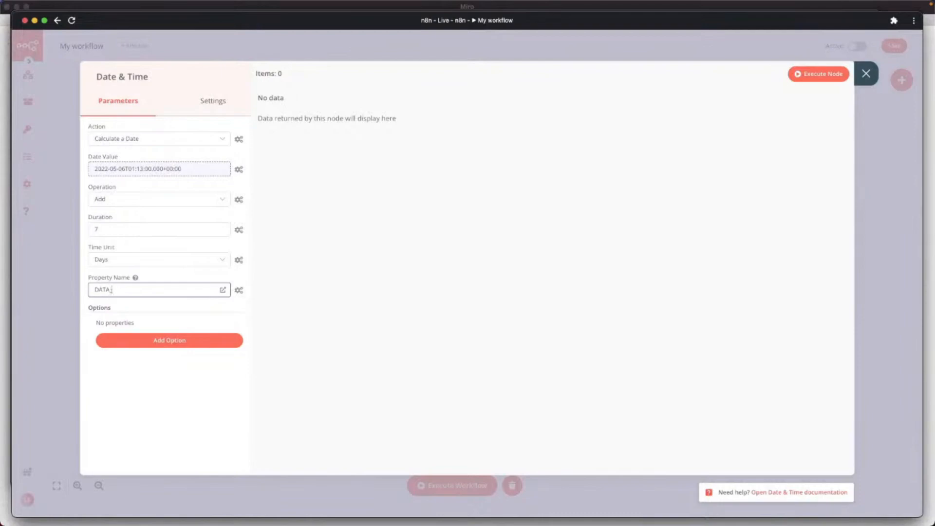
pyautogui.write('_POS_VENDA')
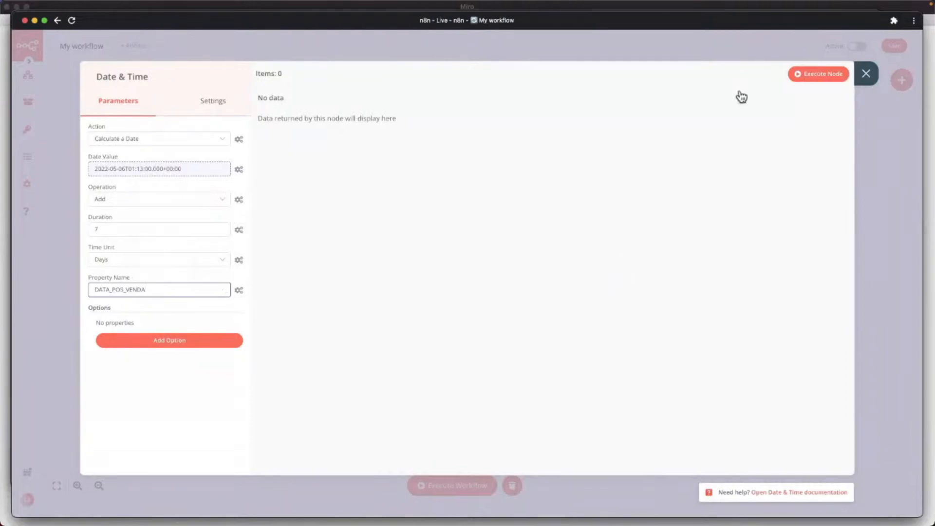
# Execute the node and confirm DATA_POS_VENDA comes out as 2022-05-13T01:13:00.000Z.
pyautogui.click(818, 76)
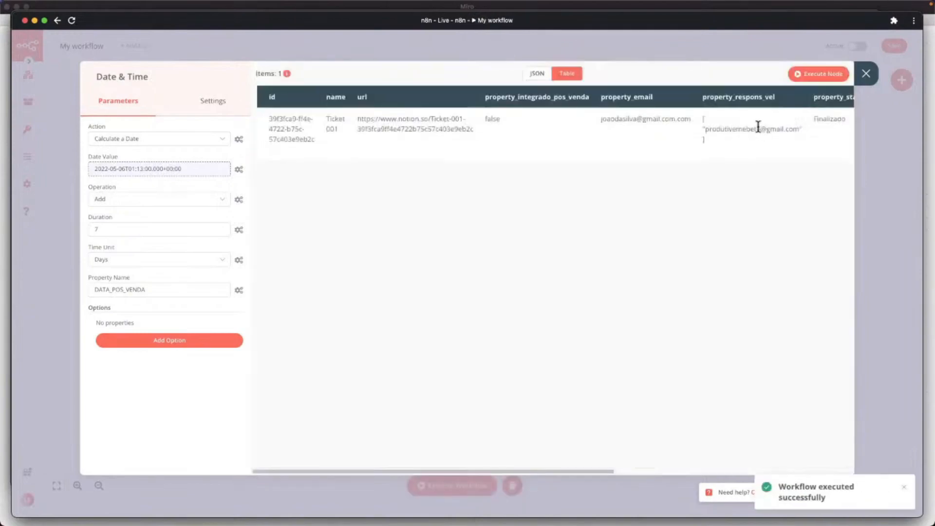
pyautogui.moveTo(422, 470); pyautogui.dragTo(709, 470)
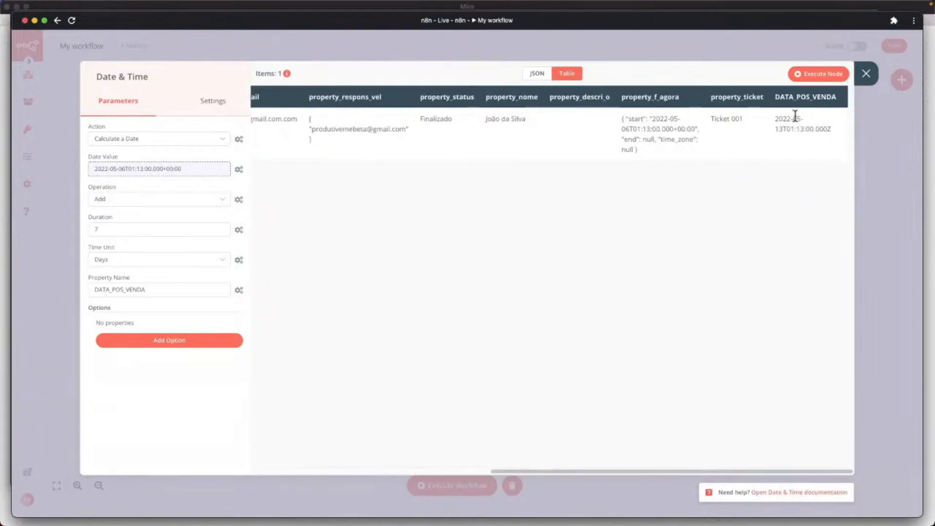
pyautogui.click(866, 74)
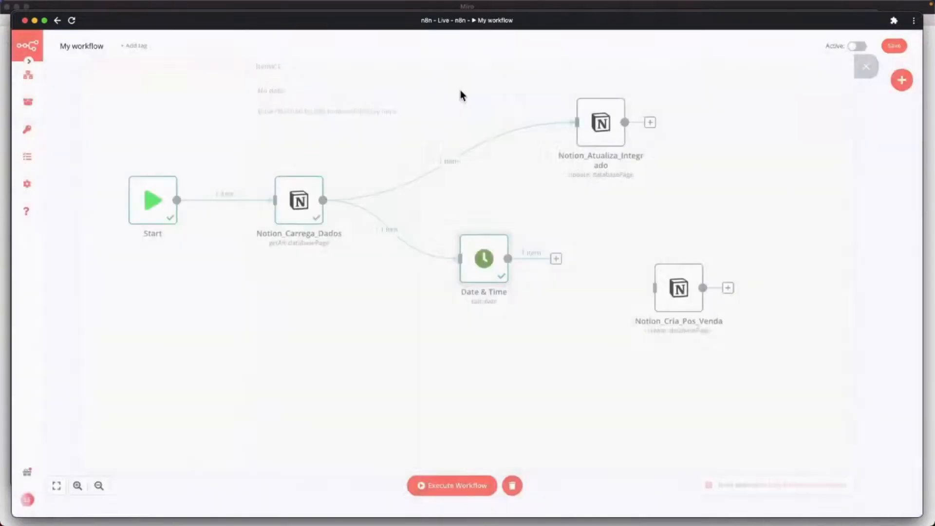
# Link the Date & Time output into Notion_Cria_Pos_Venda and open that node's settings.
pyautogui.moveTo(566, 264); pyautogui.dragTo(635, 273)
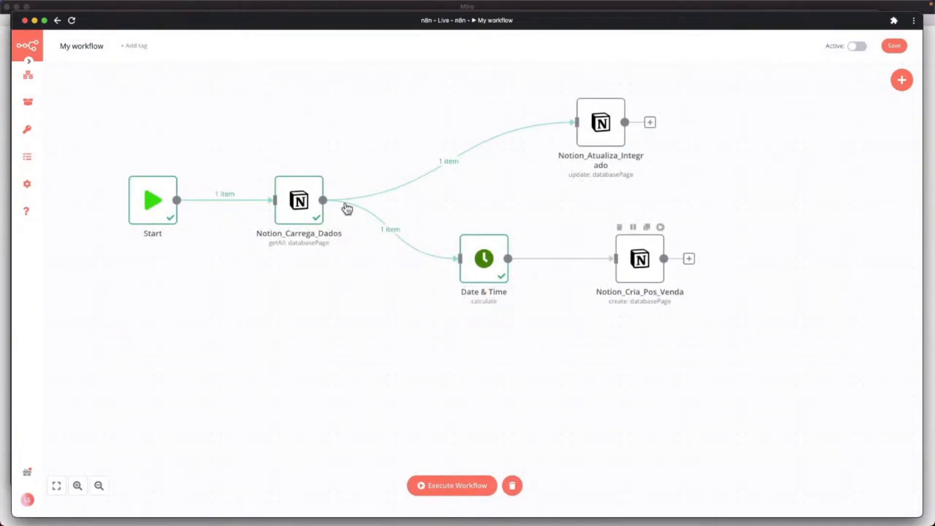
pyautogui.moveTo(637, 268)
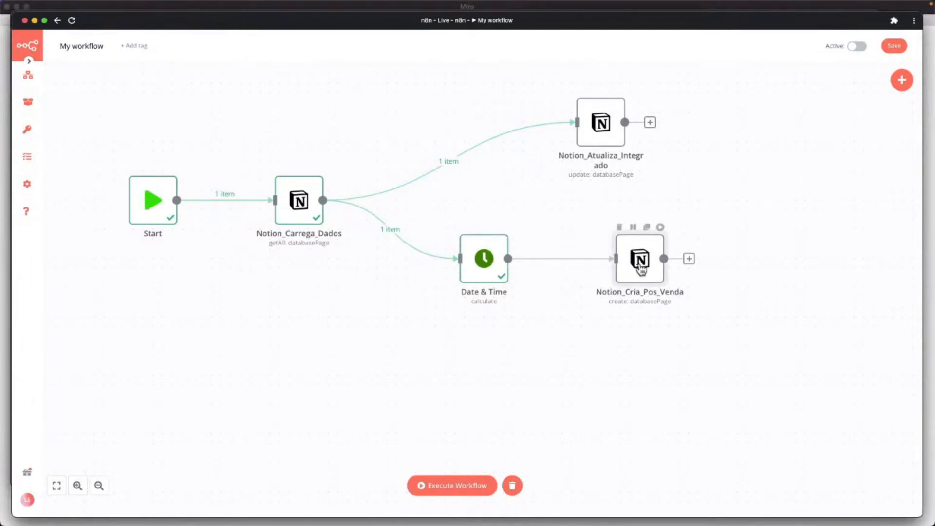
pyautogui.doubleClick(639, 265)
# Add a Data para Contato property to the new Notion page.
pyautogui.scroll(-3, 200, 331)
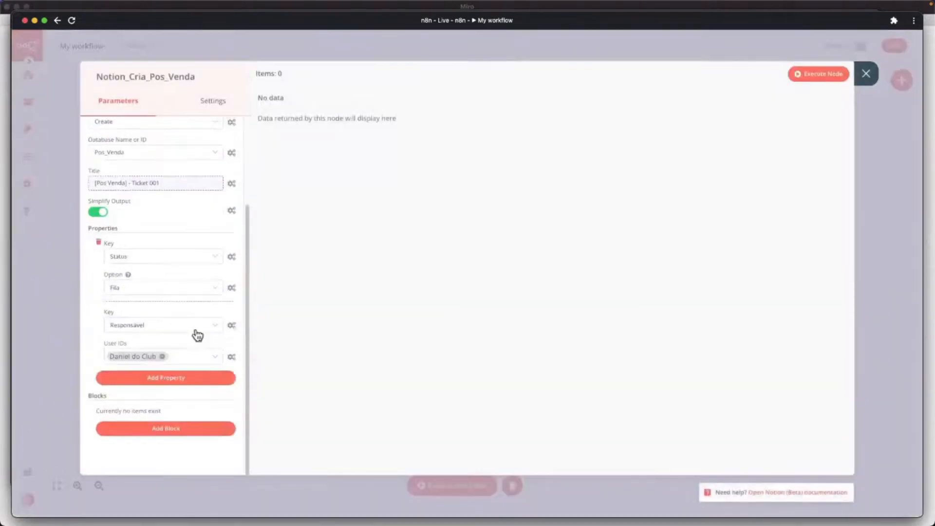
pyautogui.click(169, 379)
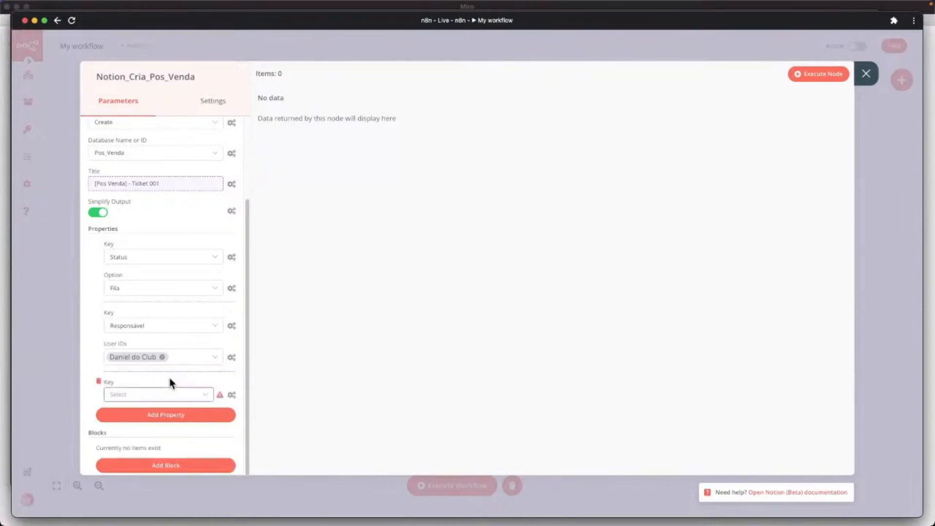
pyautogui.click(143, 396)
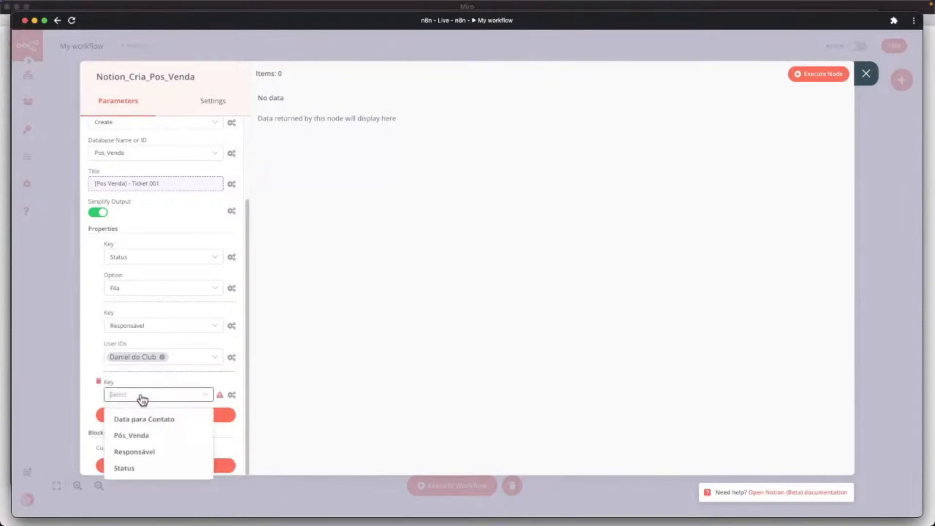
pyautogui.click(159, 420)
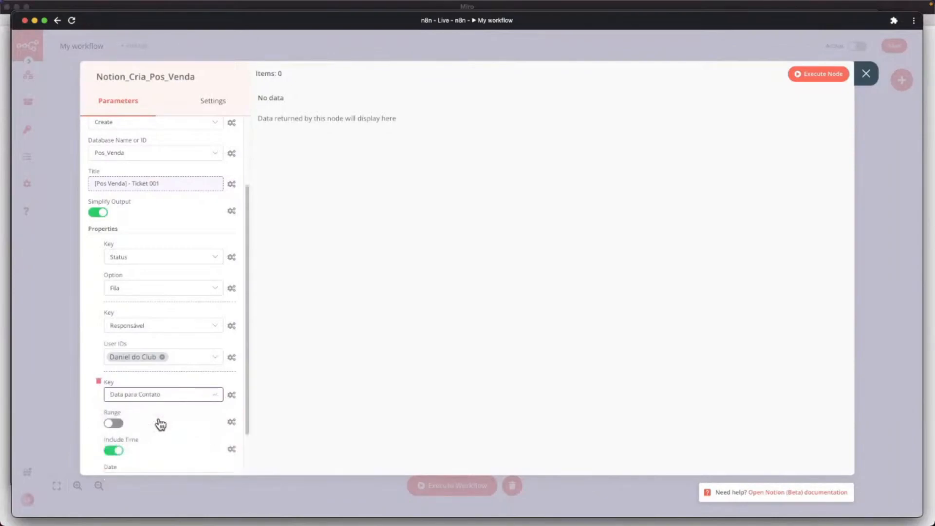
# Make the contact Date an expression and expand the input JSON to locate DATA_POS_VENDA.
pyautogui.scroll(-3, 209, 409)
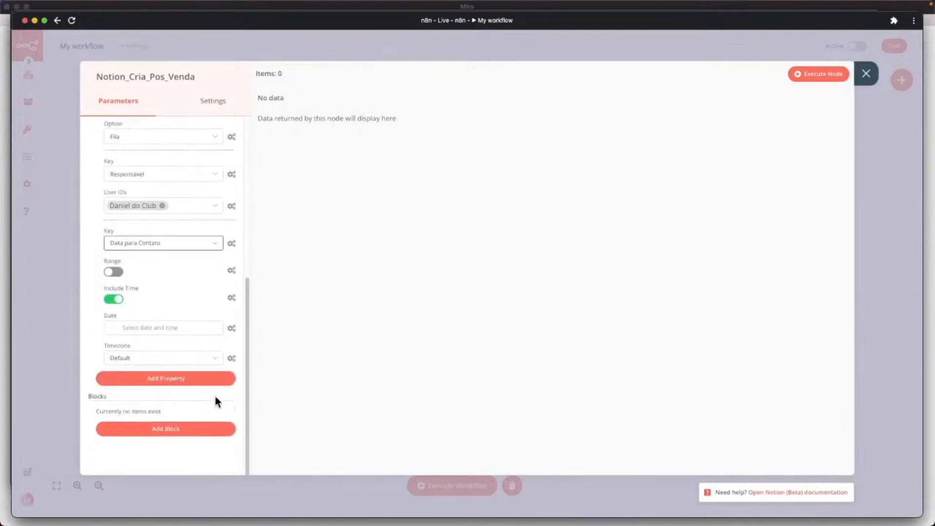
pyautogui.click(232, 328)
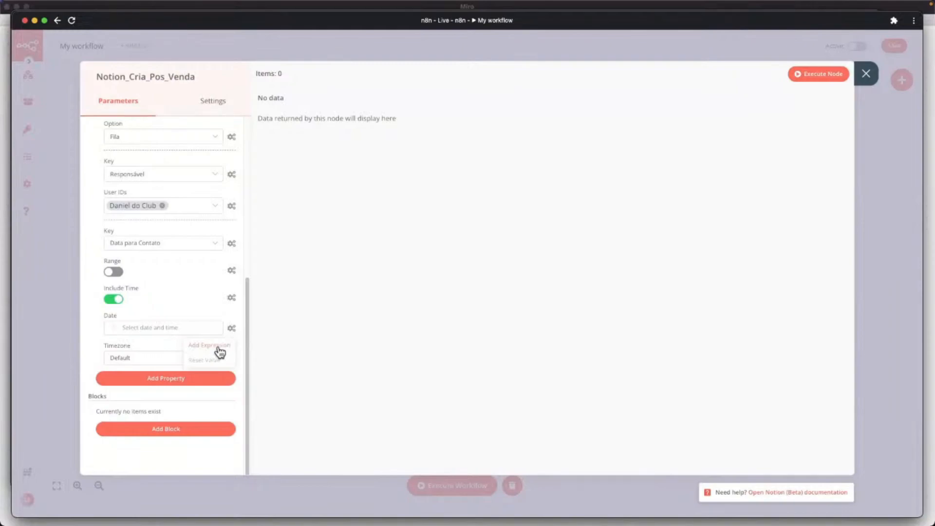
pyautogui.click(210, 345)
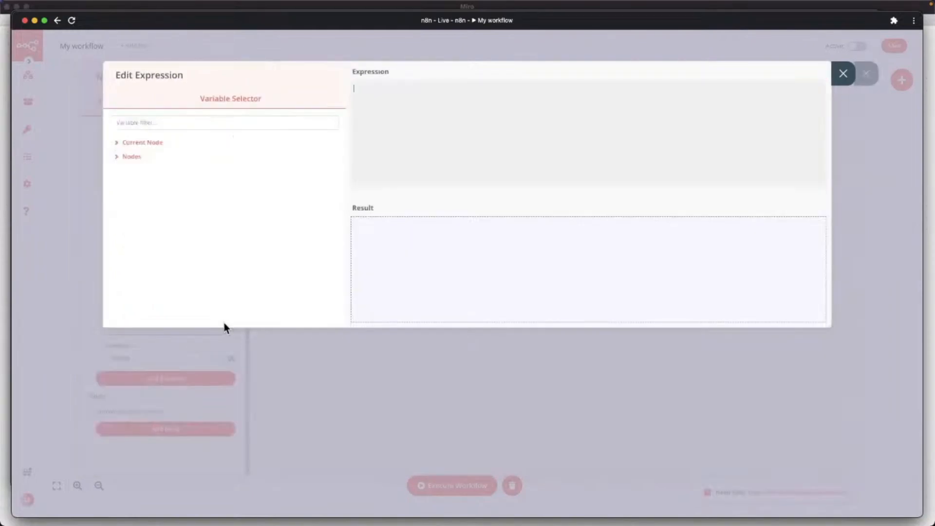
pyautogui.click(133, 143)
pyautogui.click(132, 157)
pyautogui.click(148, 172)
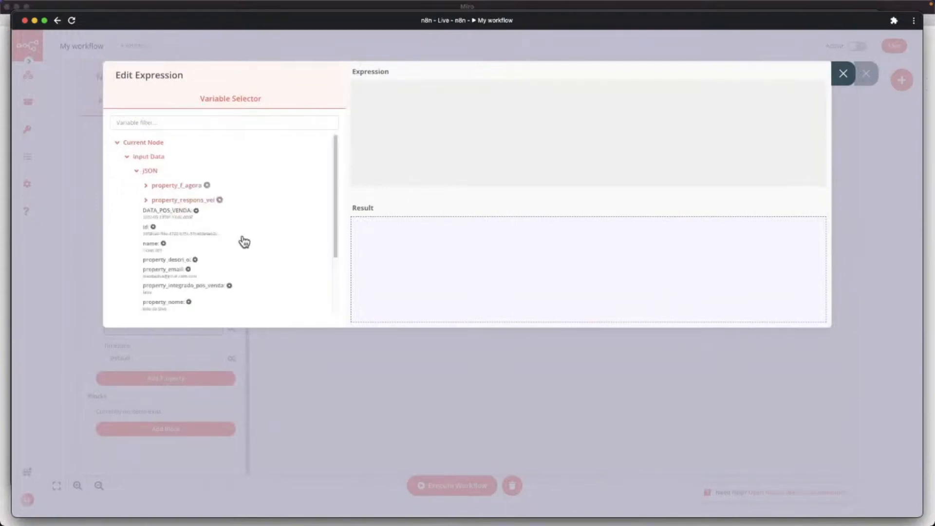
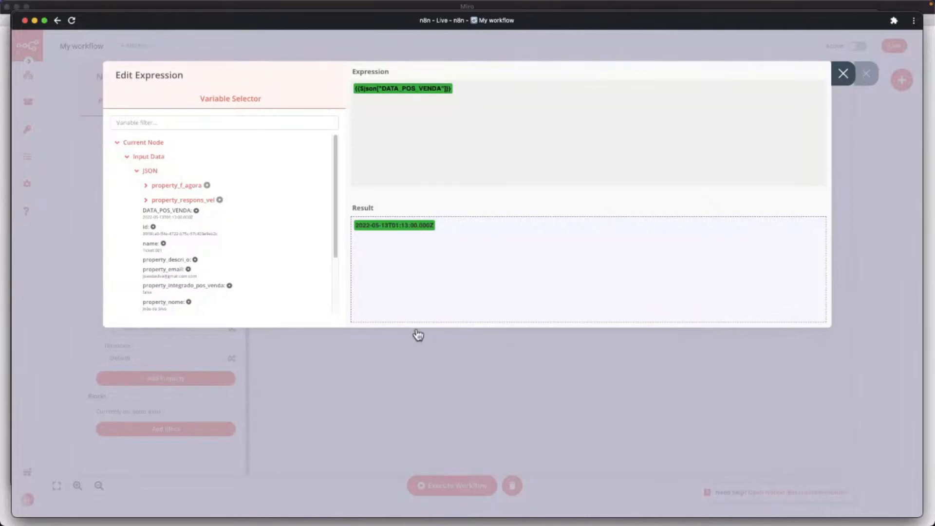
# Leave the DATA_POS_VENDA date expression in Notion_Cria_Pos_Venda and switch to the Notion Suporte table.
pyautogui.hotkey('ctrl', 'Up')
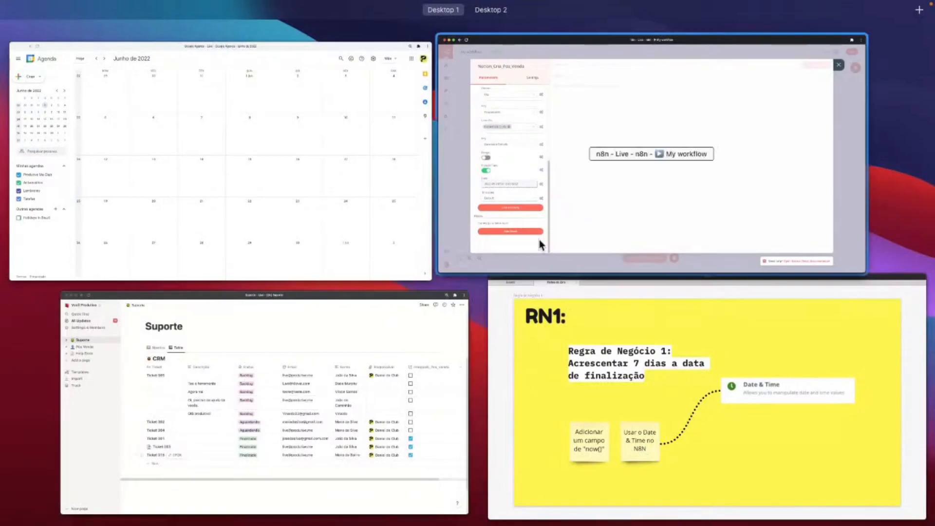
pyautogui.click(540, 239)
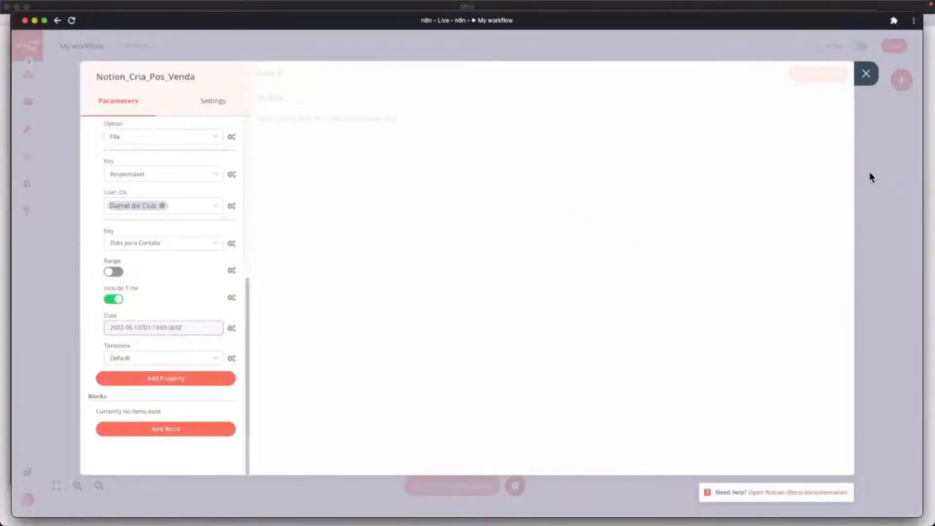
pyautogui.hotkey('ctrl', 'Up')
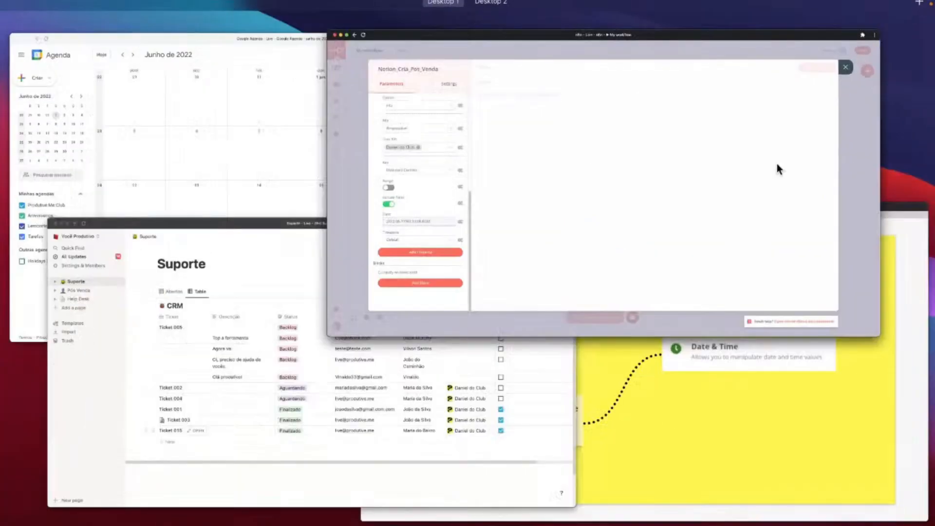
pyautogui.click(776, 169)
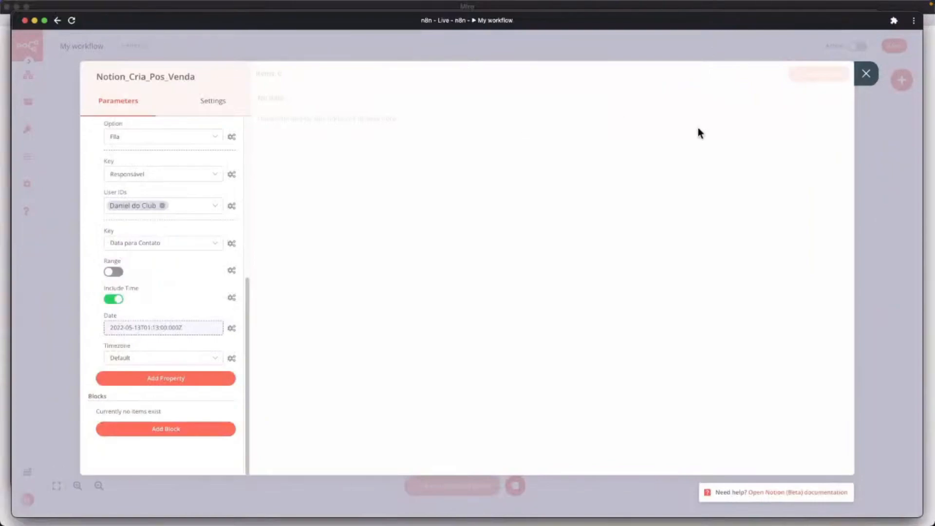
pyautogui.hotkey('ctrl', 'Up')
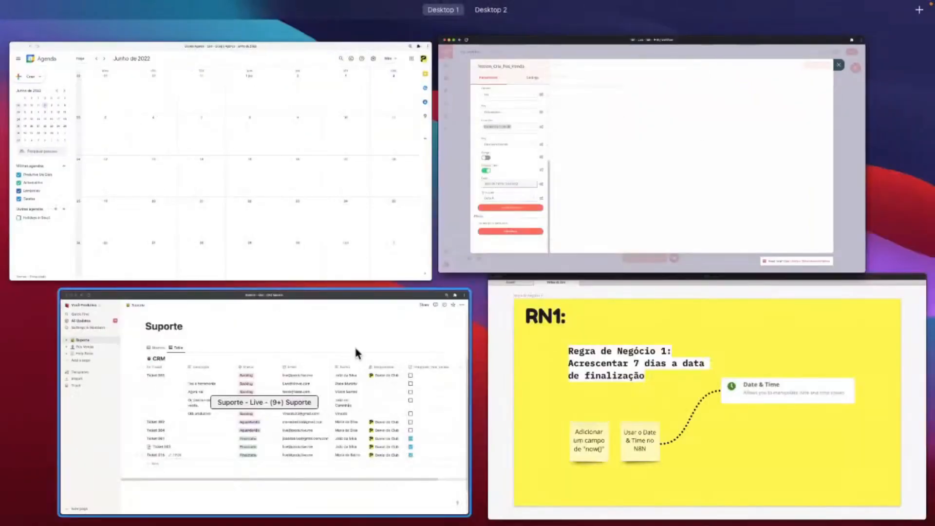
pyautogui.click(356, 350)
# Uncheck Integrado_Pos_Venda for Ticket 015 and Ticket 003 in the Suporte CRM.
pyautogui.click(758, 360)
pyautogui.click(757, 343)
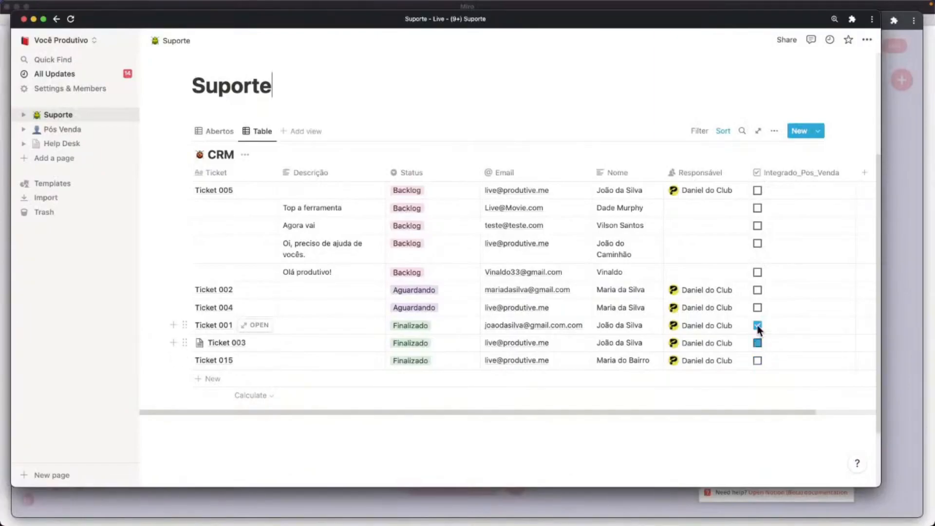
pyautogui.hotkey('ctrl', 'Up')
pyautogui.click(186, 167)
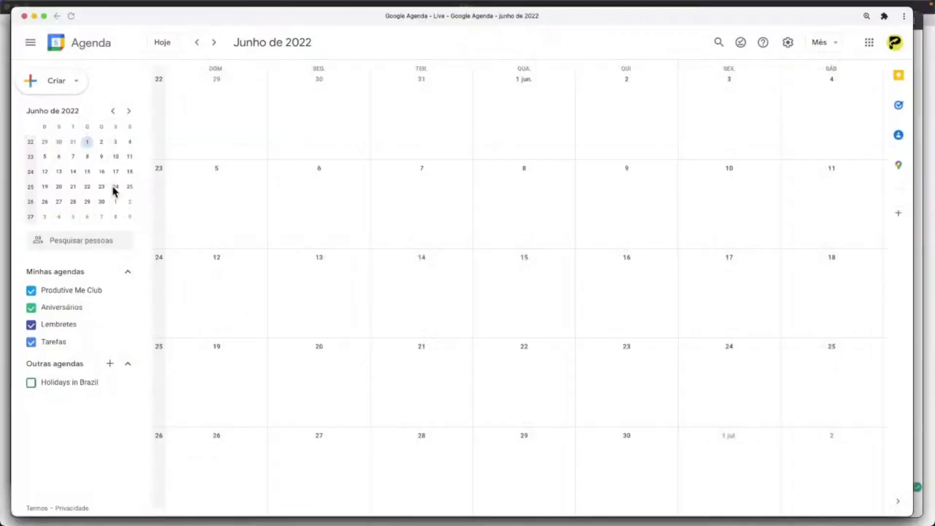
pyautogui.hotkey('ctrl', 'Up')
pyautogui.click(124, 315)
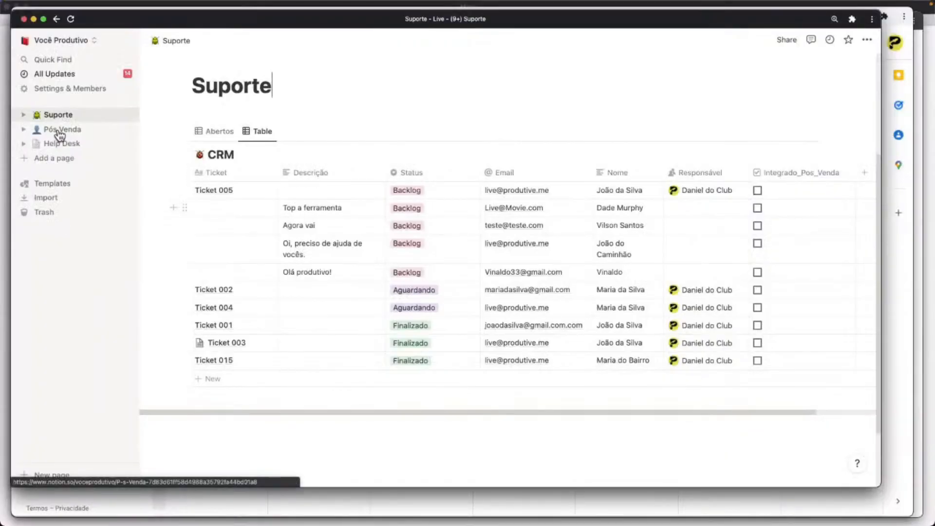
# On the Pós Venda page, delete the five [Pos Venda] records, keeping only PV-Ticket-0001.
pyautogui.click(60, 133)
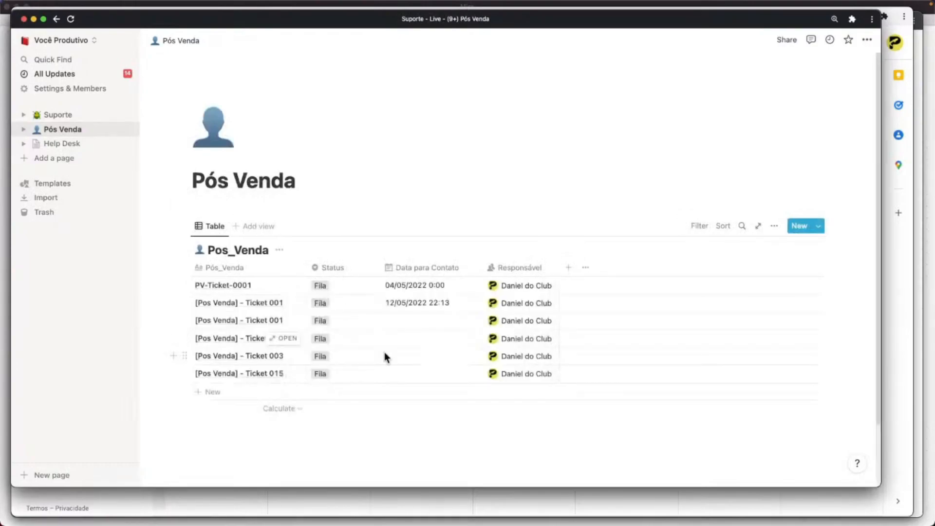
pyautogui.click(426, 373)
pyautogui.press('Escape')
pyautogui.click(355, 373)
pyautogui.press('Escape')
pyautogui.press('Escape')
pyautogui.hotkey('shift', 'Up')
pyautogui.hotkey('shift', 'Up')
pyautogui.hotkey('shift', 'Up')
pyautogui.hotkey('shift', 'Up')
pyautogui.hotkey('shift', 'Up')
pyautogui.hotkey('shift', 'Down')
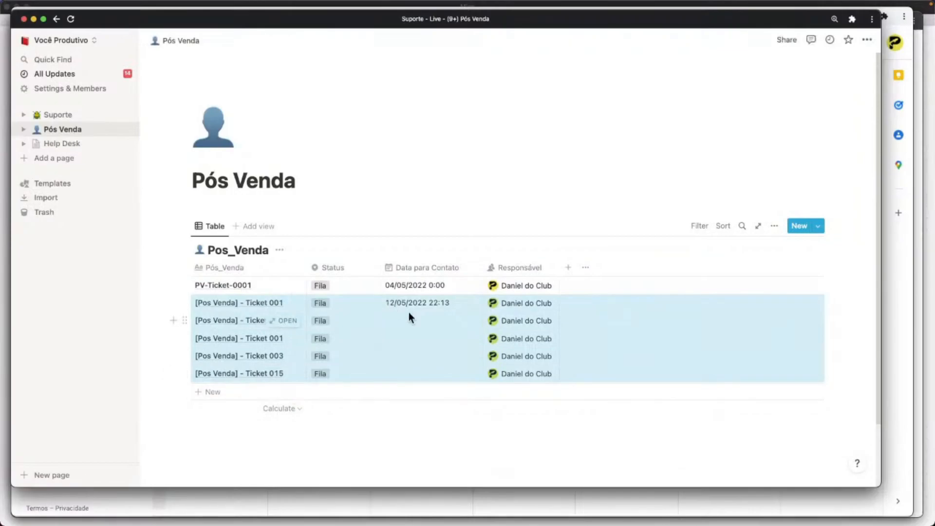
pyautogui.press('BackSpace')
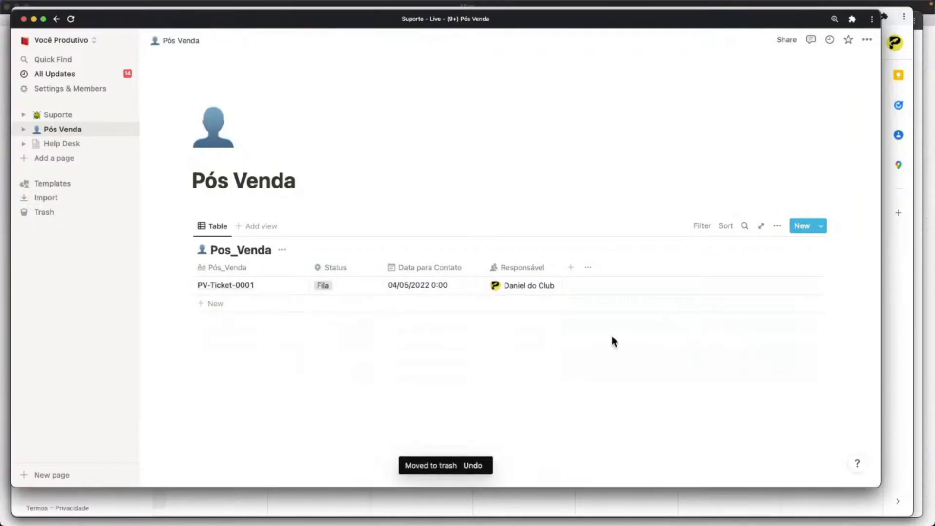
pyautogui.hotkey('ctrl', 'Up')
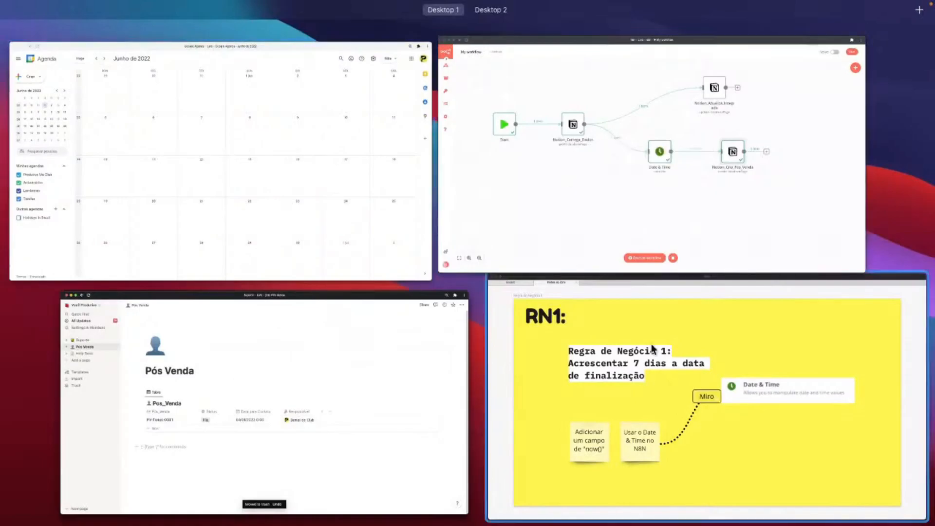
# Execute the full workflow so three items reach Notion_Atualiza_Integrado and Notion_Cria_Pos_Venda.
pyautogui.click(493, 198)
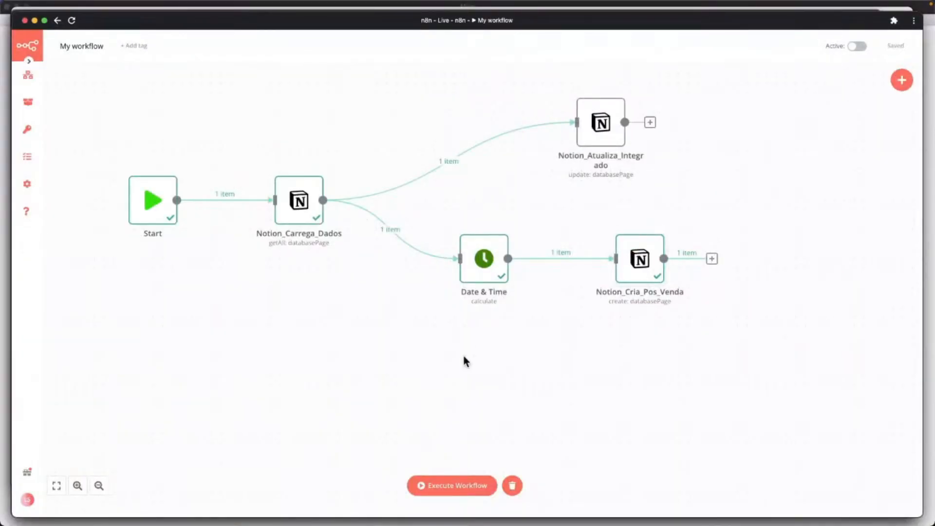
pyautogui.hotkey('ctrl', 'Up')
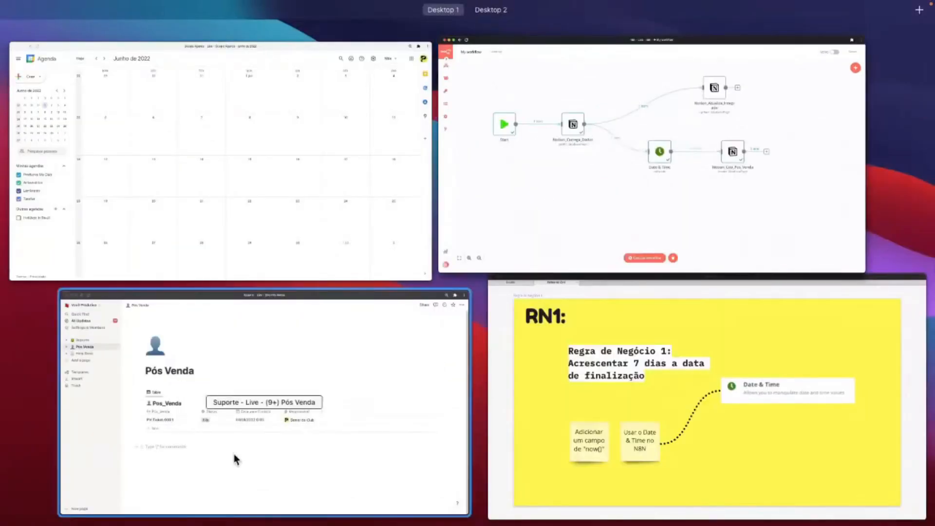
pyautogui.click(333, 363)
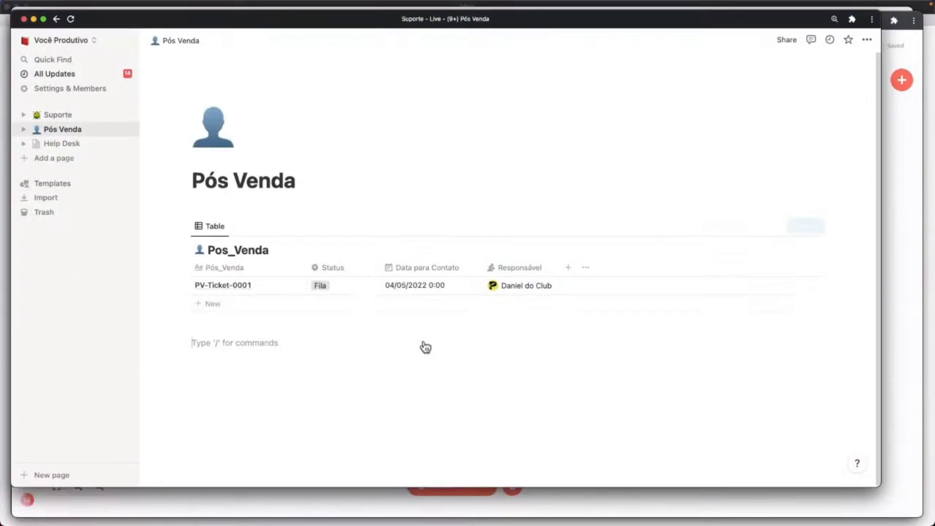
pyautogui.hotkey('ctrl', 'Up')
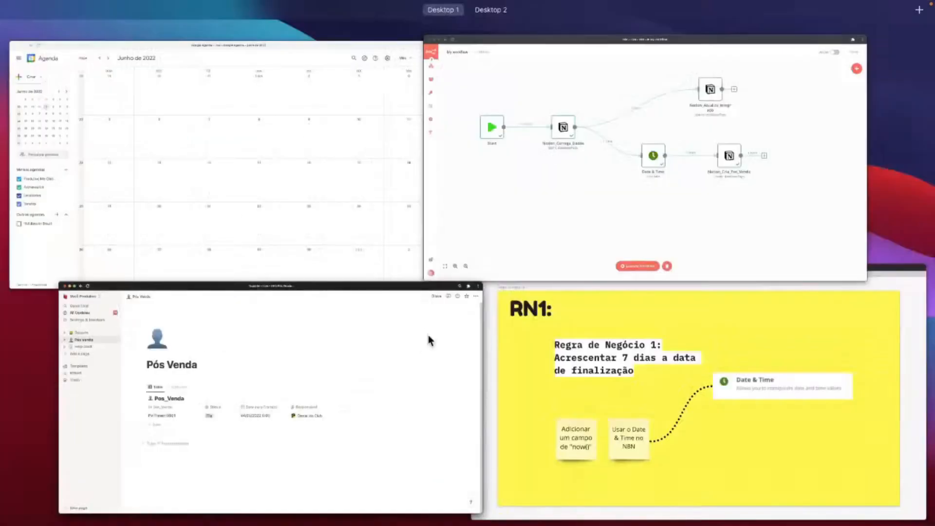
pyautogui.click(612, 199)
pyautogui.click(440, 486)
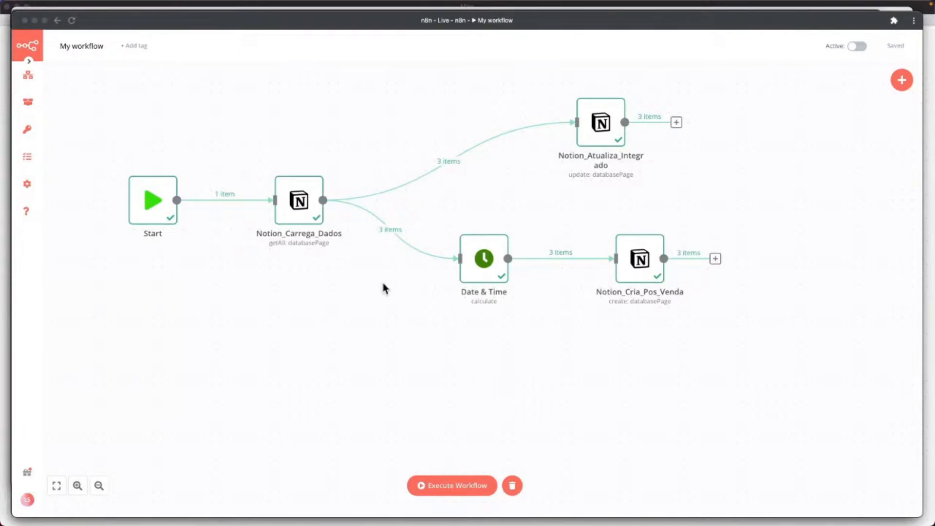
pyautogui.hotkey('ctrl', 'Up')
pyautogui.click(370, 402)
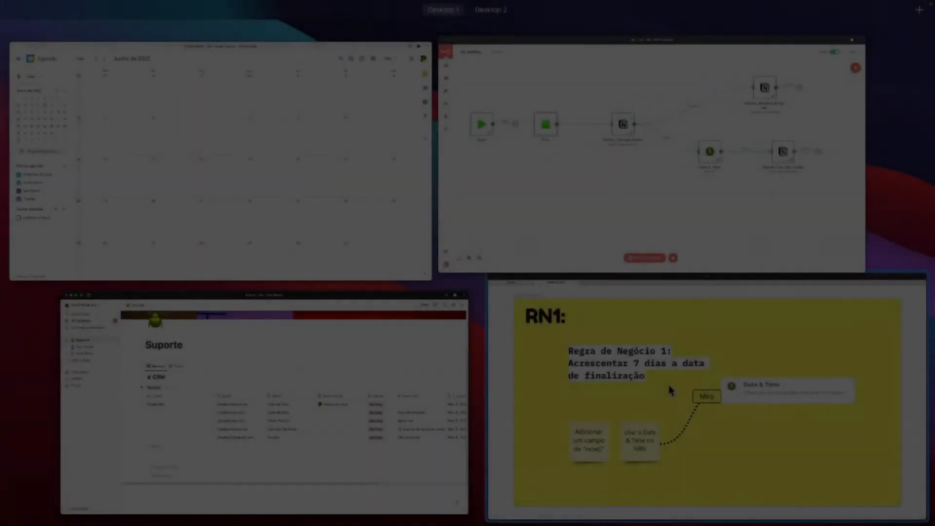
# Advance the Miro presentation to slide 8, 'No N8N: Conectar o Google Calendar com o Notion'.
pyautogui.click(668, 390)
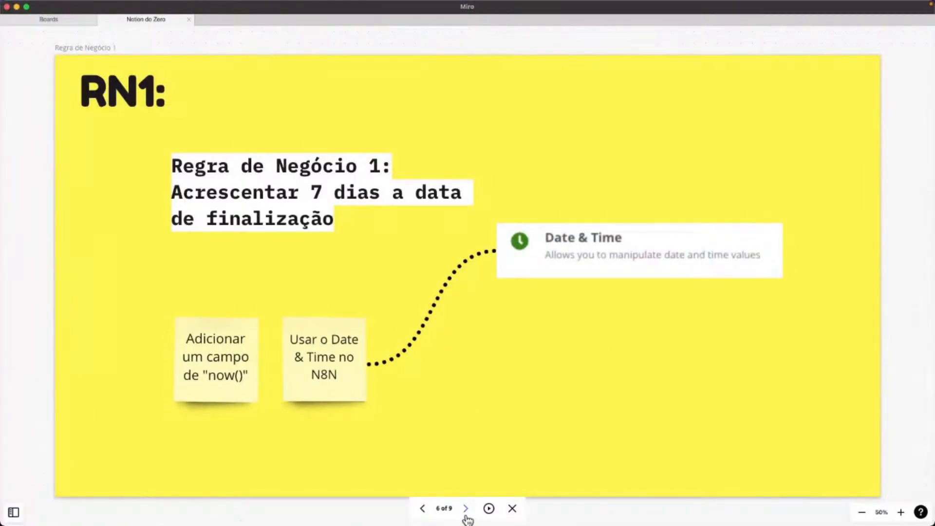
pyautogui.click(467, 510)
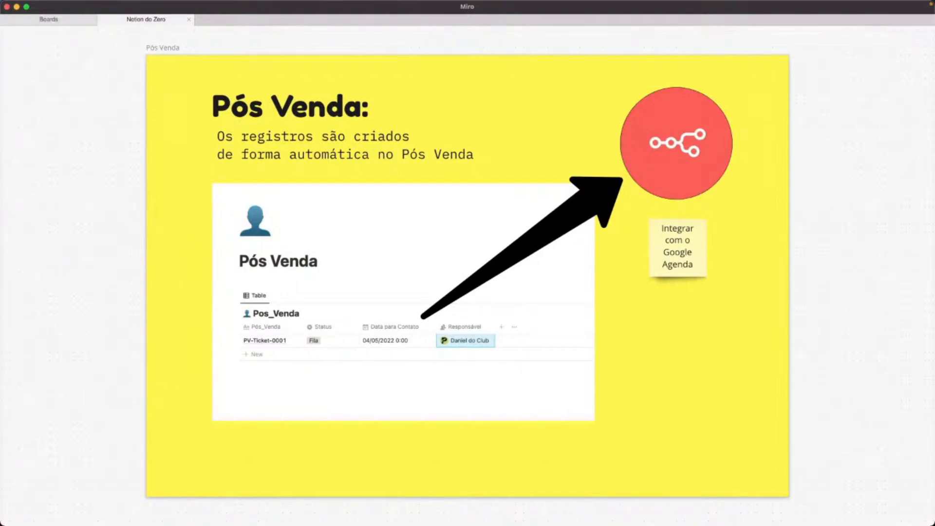
pyautogui.moveTo(474, 471)
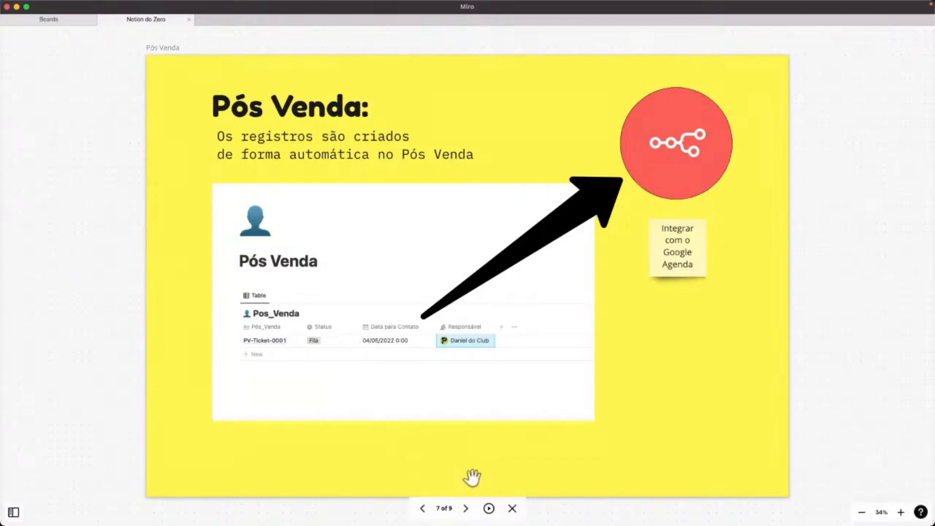
pyautogui.click(466, 516)
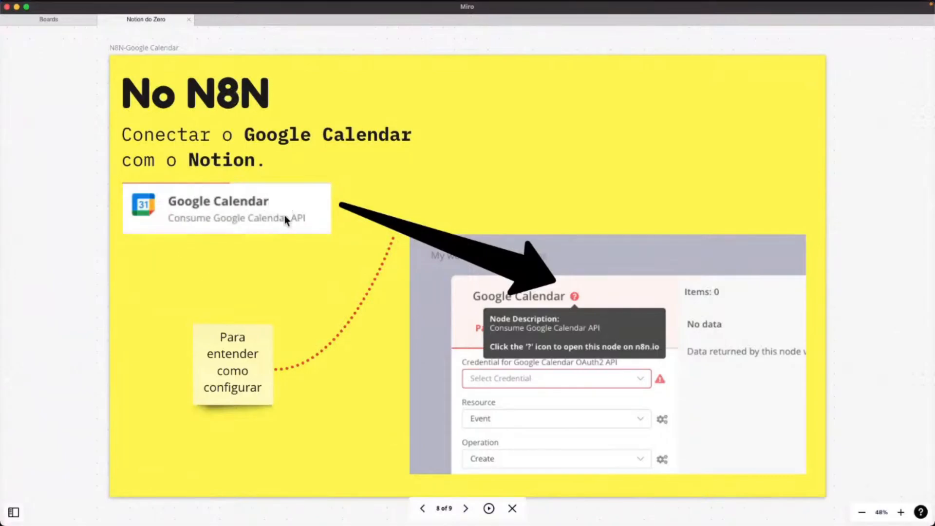
pyautogui.hotkey('ctrl', 'Up')
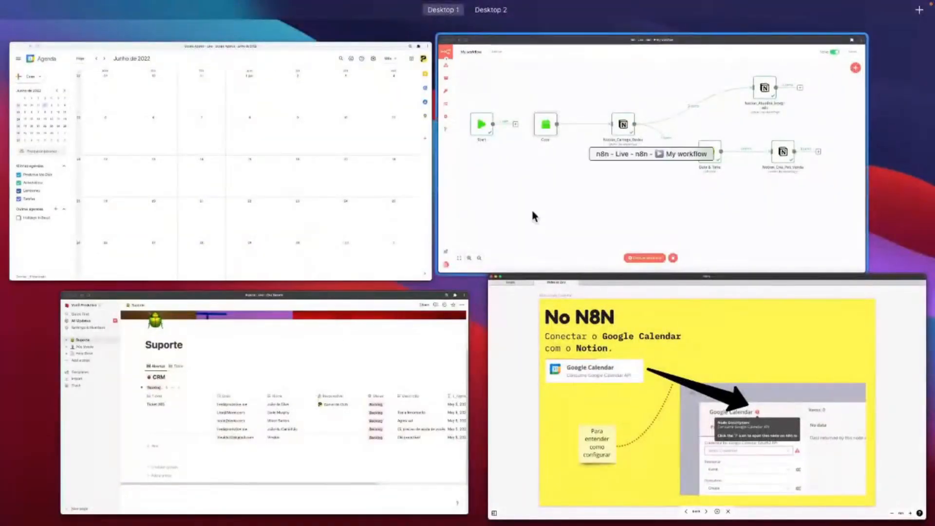
# Rename the workflow Live_Cria_Pos_Venda, then start a new blank workflow.
pyautogui.click(531, 207)
pyautogui.click(86, 45)
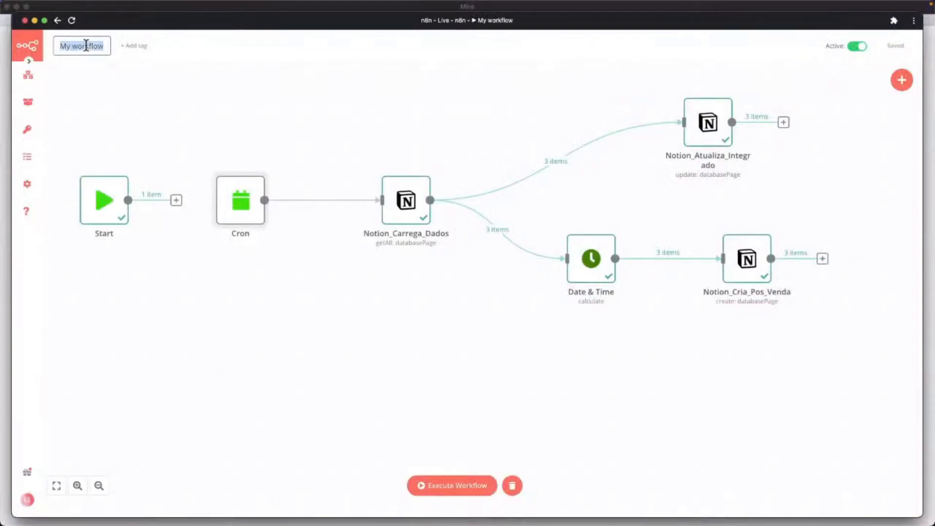
pyautogui.write('Live')
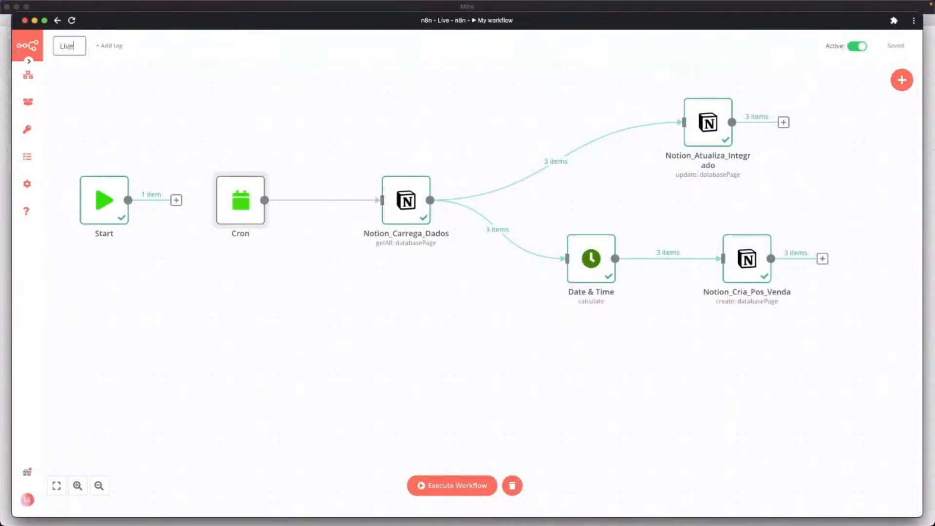
pyautogui.write('_Cria_Pós')
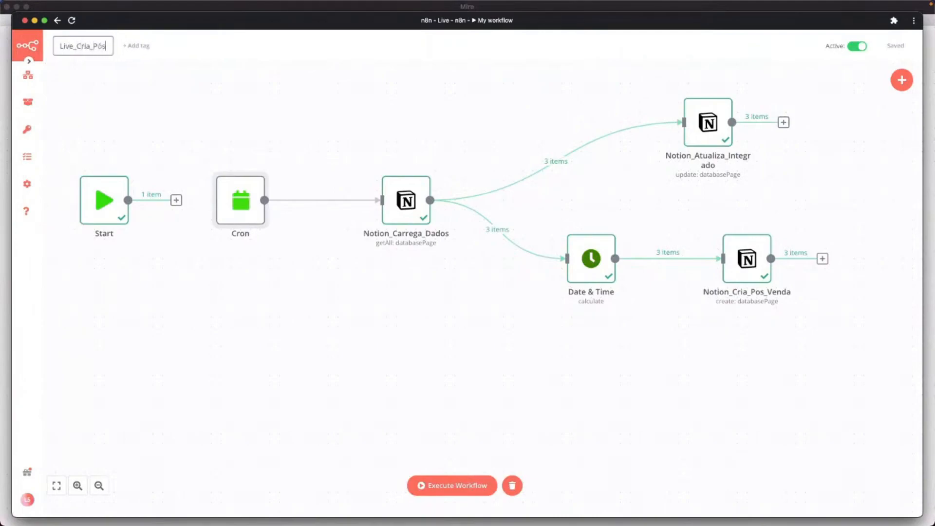
pyautogui.press('BackSpace')
pyautogui.press('BackSpace')
pyautogui.write('os_Venda')
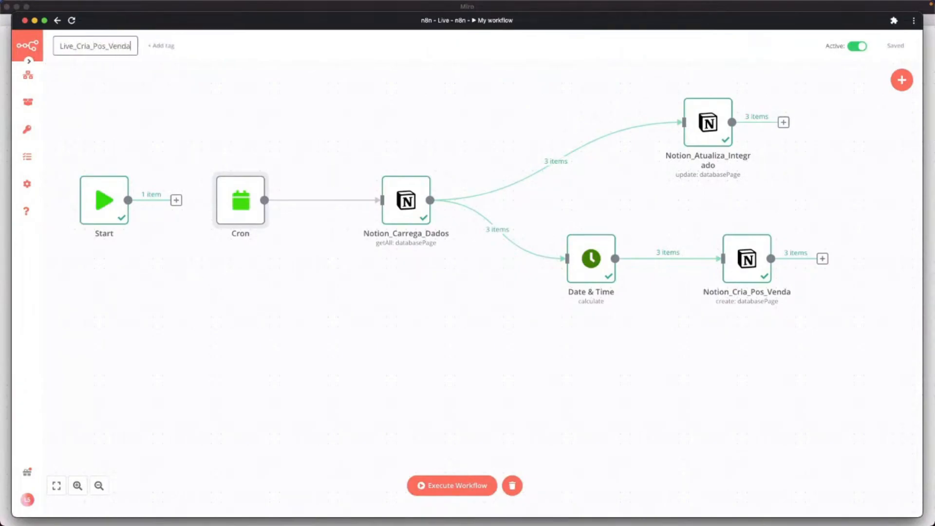
pyautogui.press('Return')
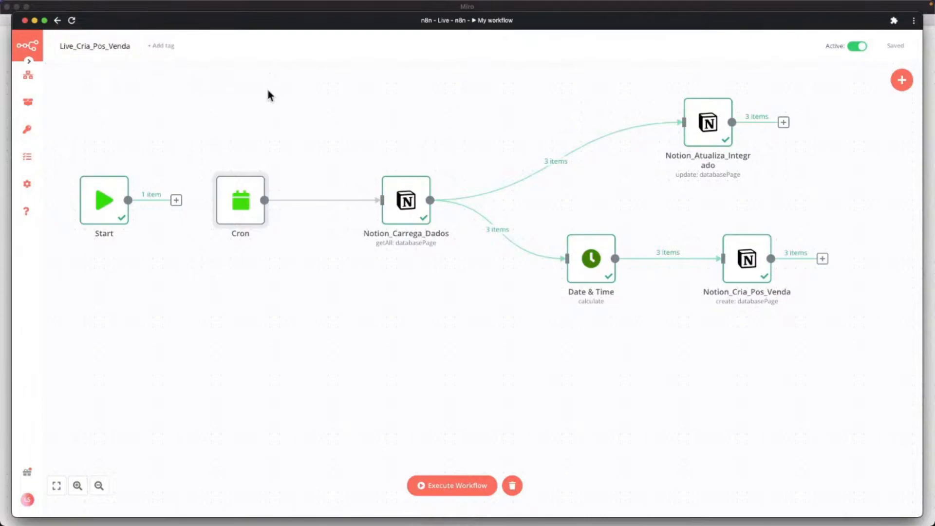
pyautogui.moveTo(29, 75)
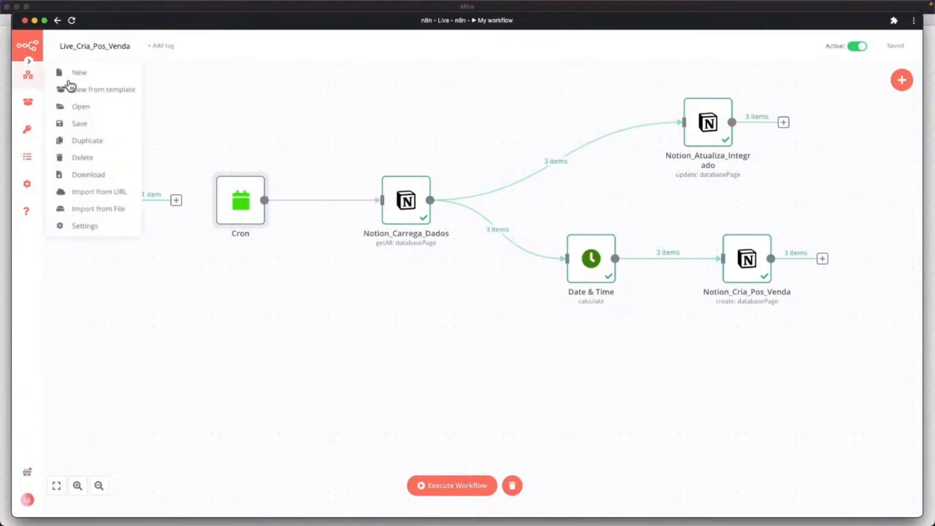
pyautogui.click(76, 78)
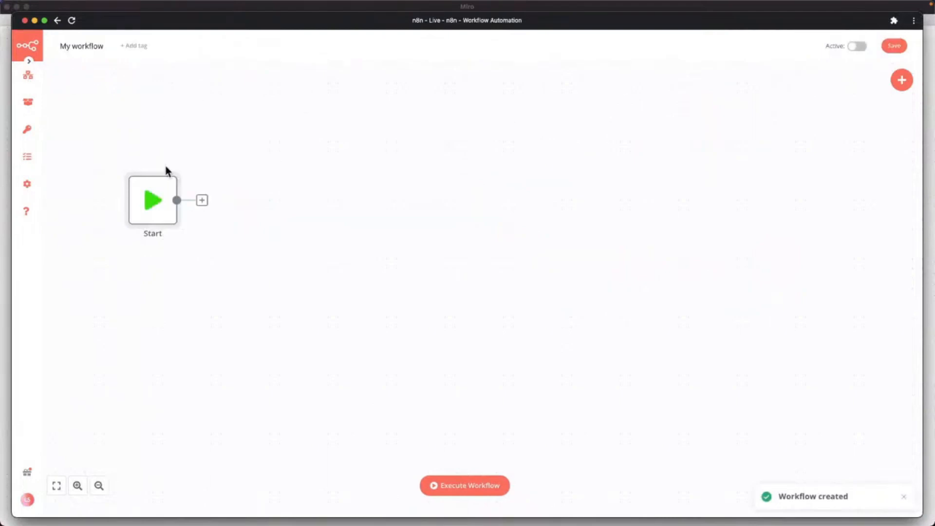
# Add a Google Calendar create-event node after Start and place it further right.
pyautogui.moveTo(151, 208)
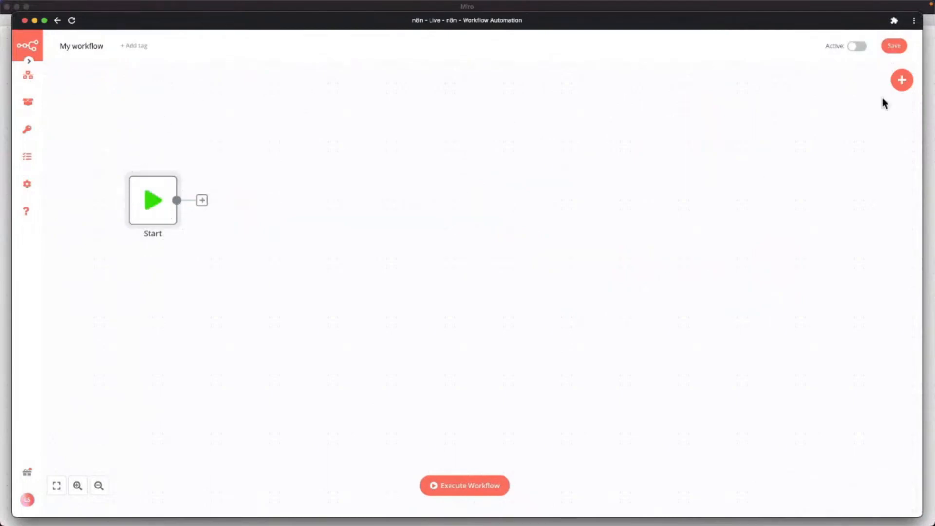
pyautogui.click(897, 84)
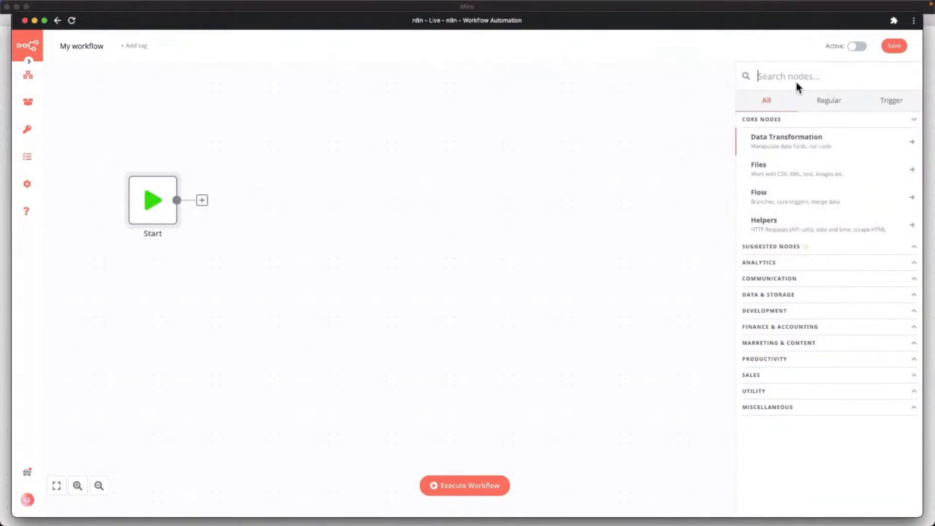
pyautogui.write('ch')
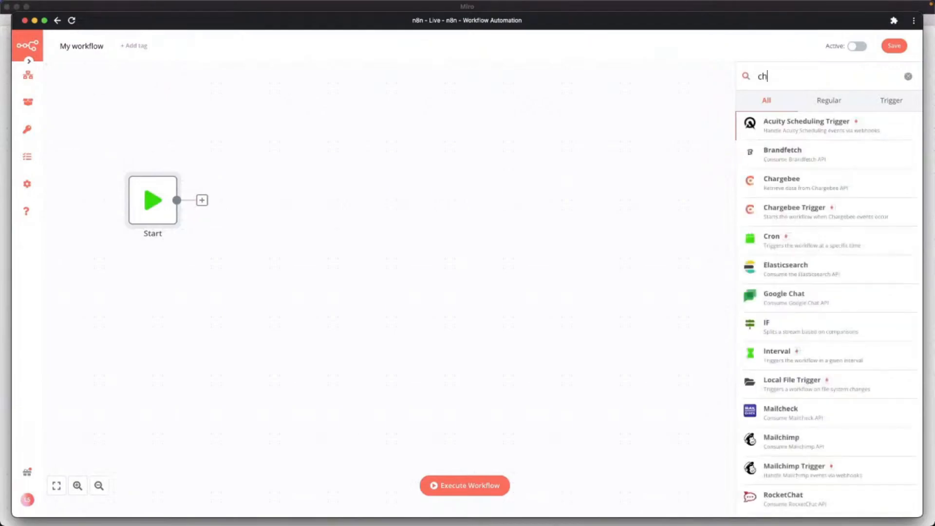
pyautogui.scroll(-1, 796, 283)
pyautogui.scroll(1, 797, 283)
pyautogui.write('ro')
pyautogui.press('BackSpace')
pyautogui.press('BackSpace')
pyautogui.press('BackSpace')
pyautogui.press('BackSpace')
pyautogui.write('calen')
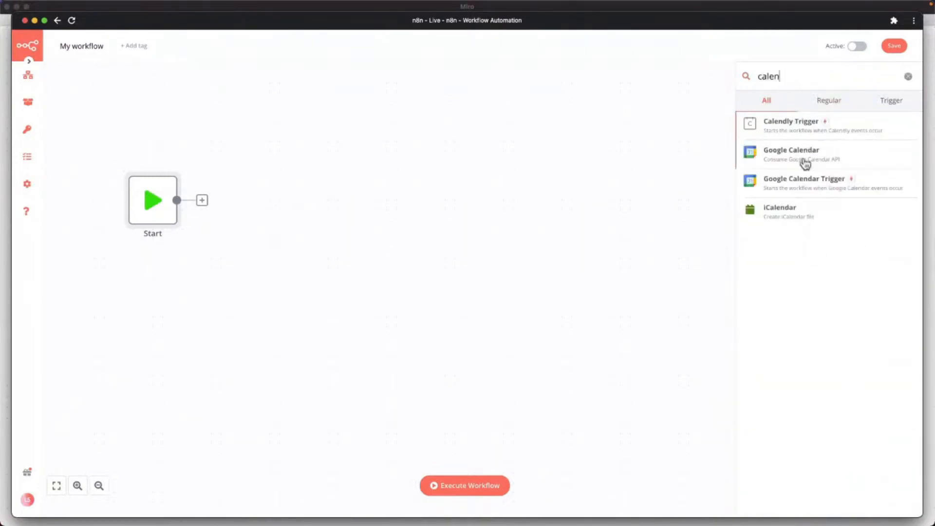
pyautogui.click(803, 159)
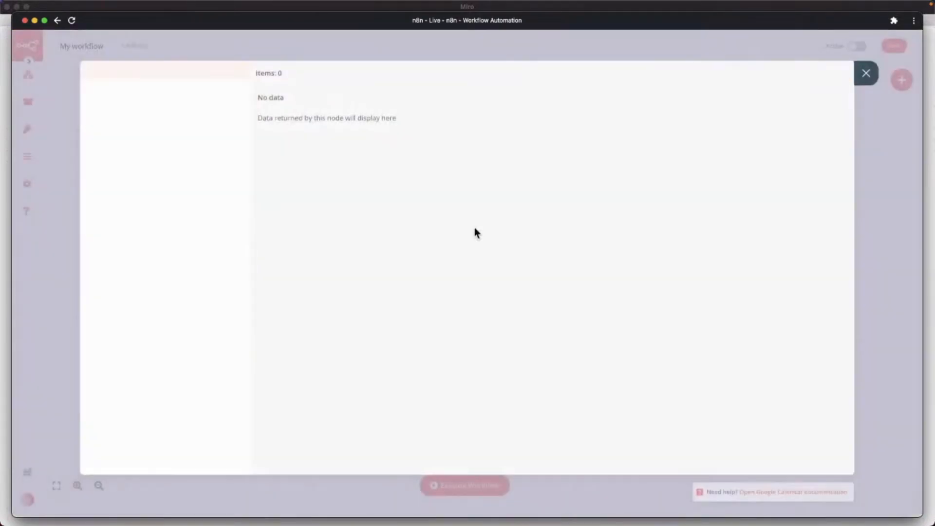
pyautogui.press('Escape')
pyautogui.moveTo(251, 199); pyautogui.dragTo(387, 198)
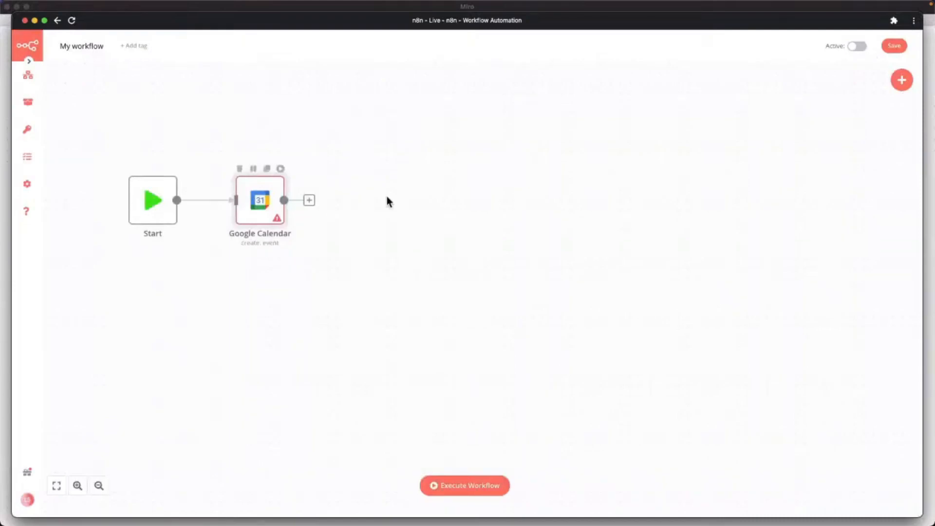
pyautogui.moveTo(28, 133)
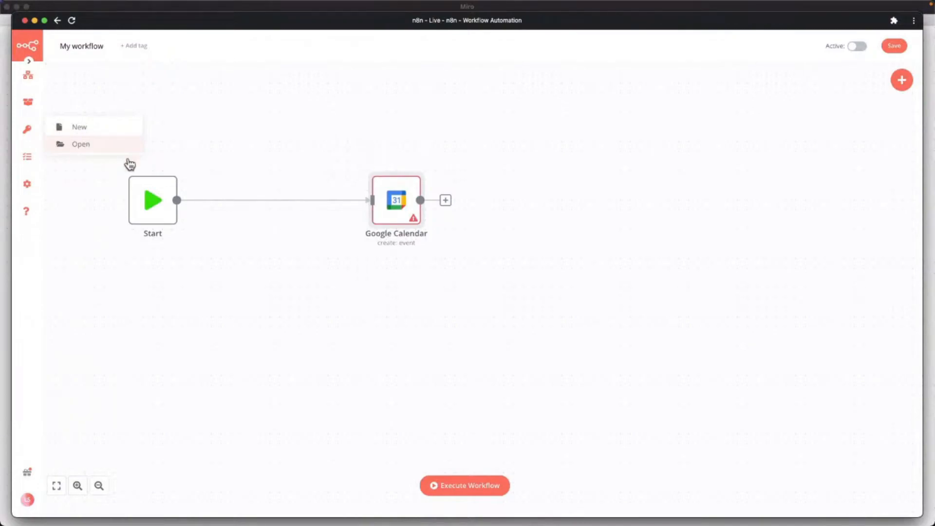
# Set the Google Calendar node's credential to 'Google Calendar account'.
pyautogui.doubleClick(382, 202)
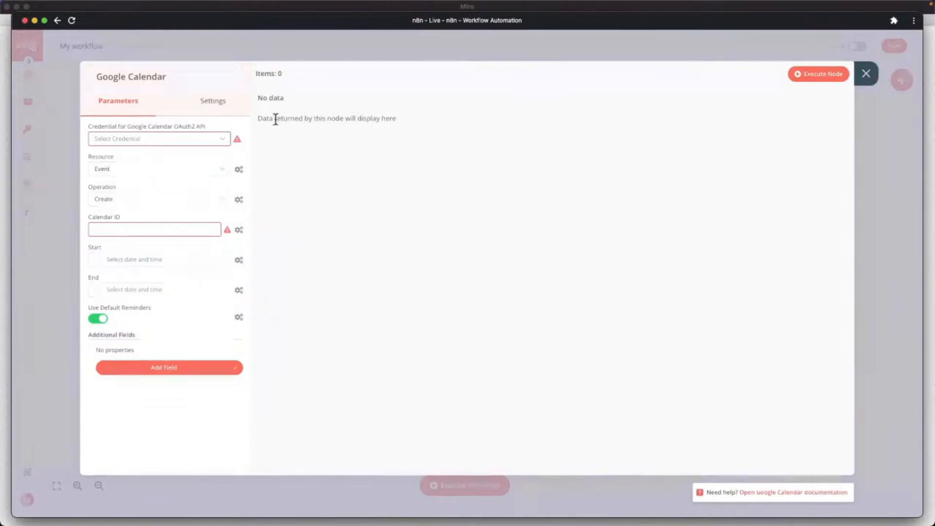
pyautogui.click(125, 139)
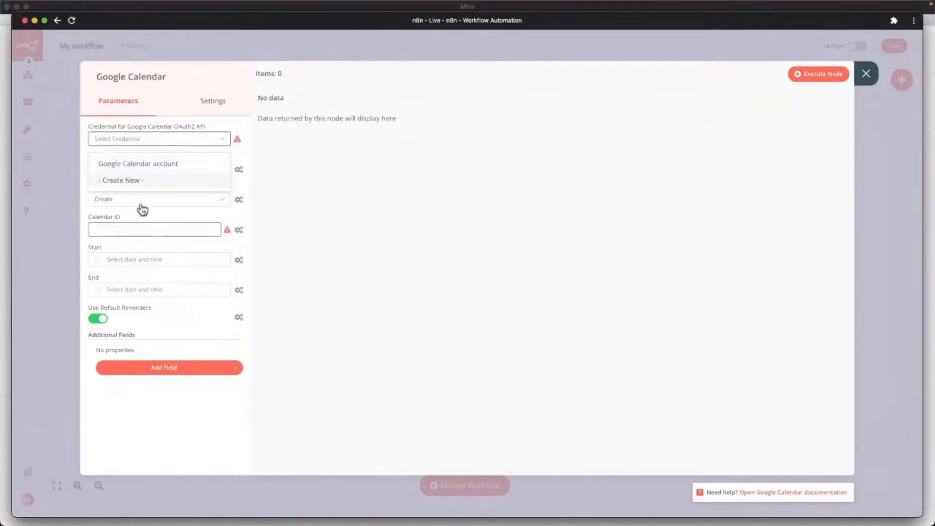
pyautogui.moveTo(173, 78)
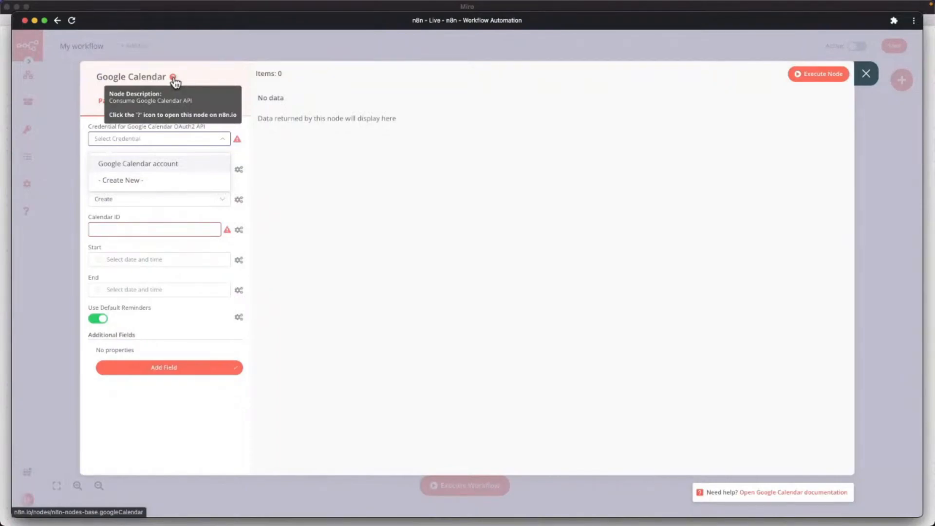
pyautogui.click(177, 137)
pyautogui.click(174, 136)
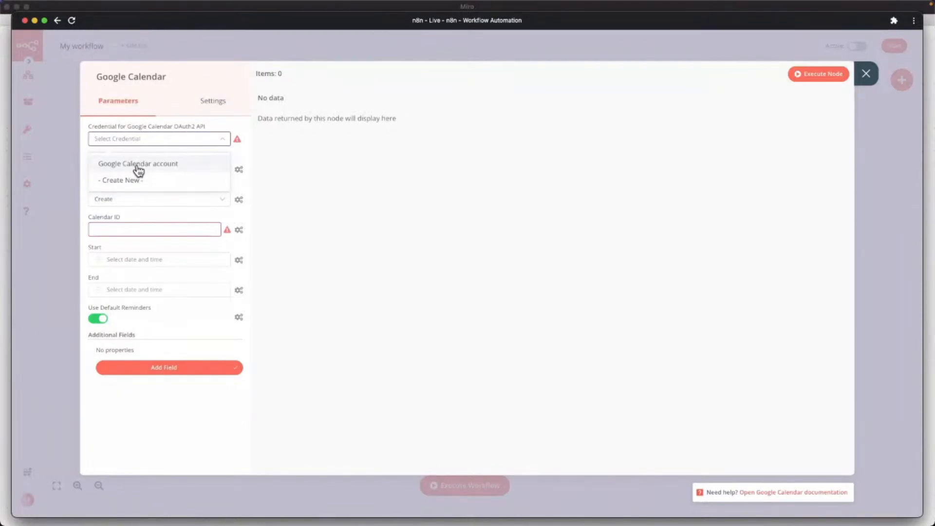
pyautogui.click(139, 166)
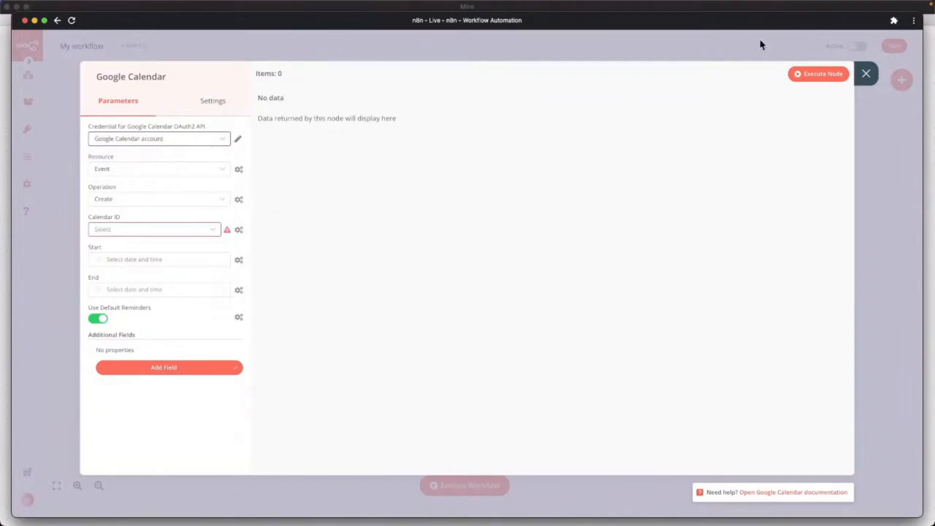
pyautogui.click(873, 82)
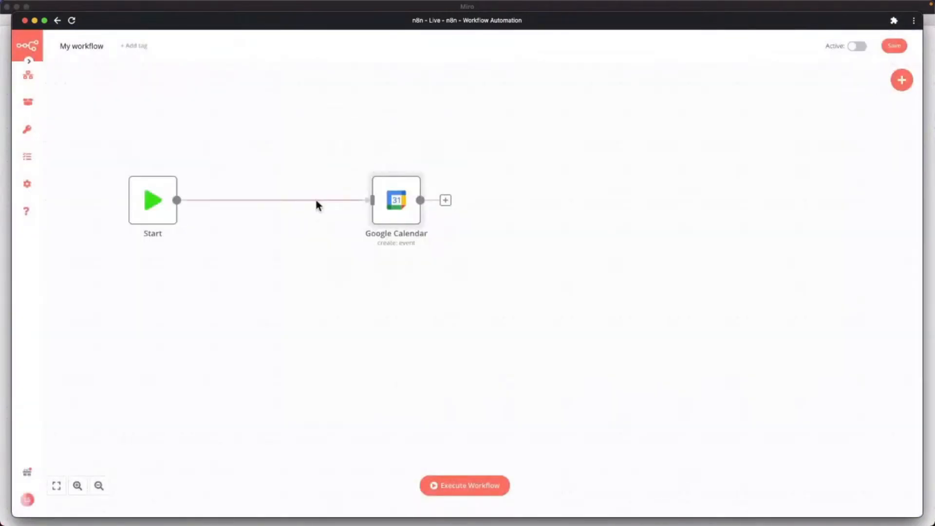
# Remove the Start-to-Google Calendar connection and move the node further right.
pyautogui.click(268, 201)
pyautogui.click(281, 200)
pyautogui.moveTo(385, 210); pyautogui.dragTo(659, 206)
pyautogui.hotkey('ctrl', 'Up')
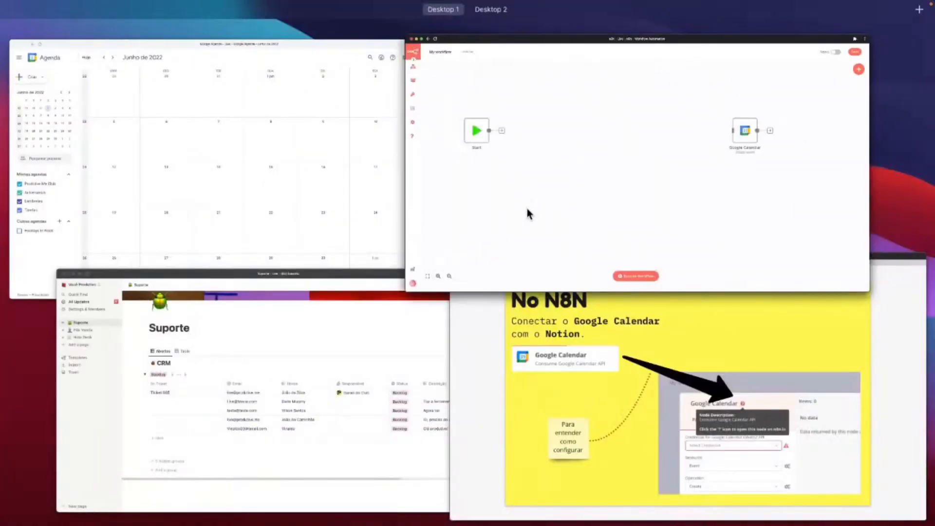
# Add a narrow Integrado_GCal checkbox column to the Pós Venda database.
pyautogui.click(336, 381)
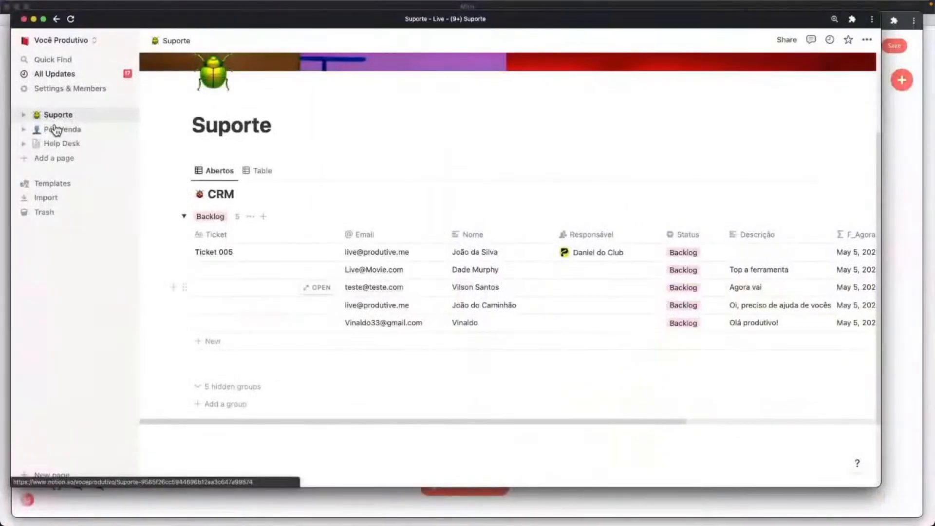
pyautogui.click(55, 129)
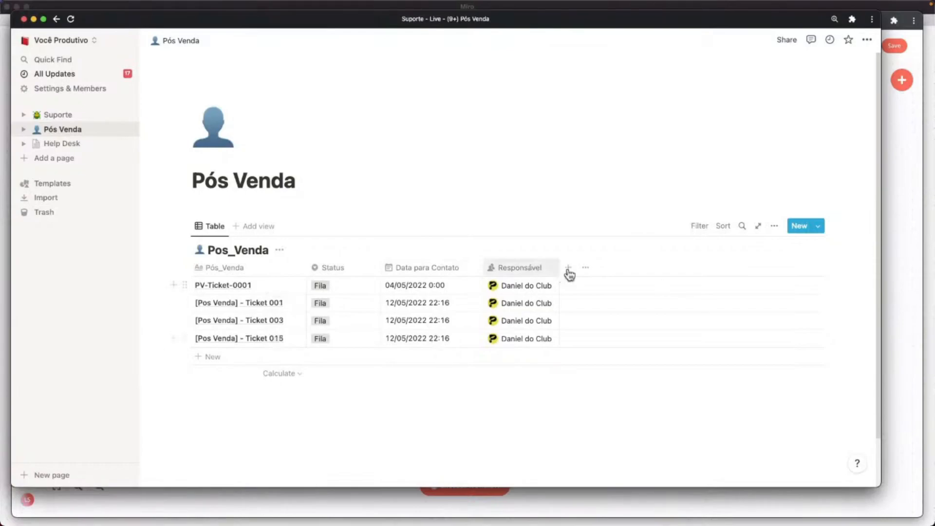
pyautogui.write('Integrado_GCal')
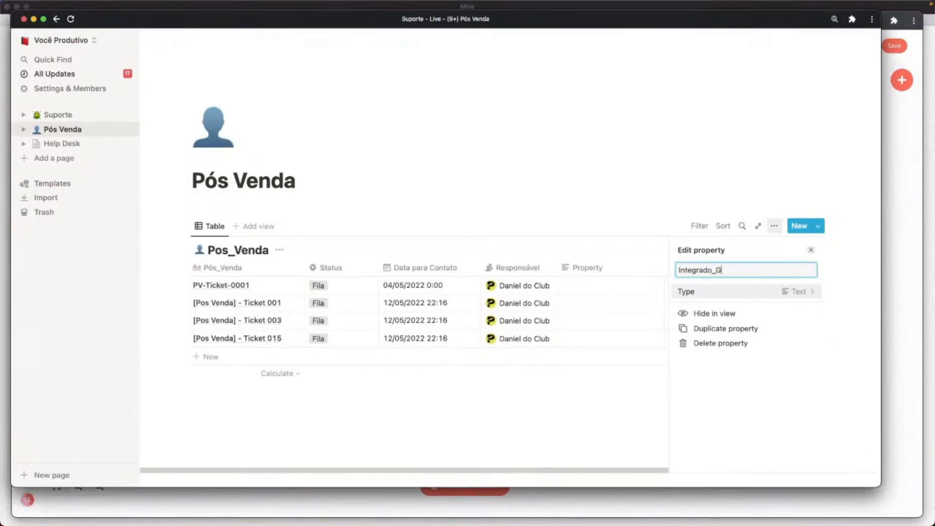
pyautogui.click(768, 294)
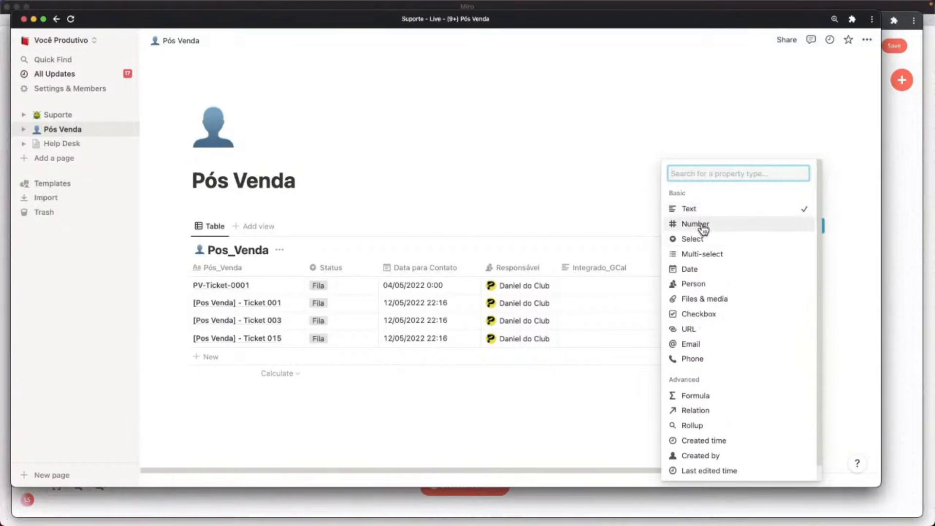
pyautogui.click(713, 316)
pyautogui.click(634, 235)
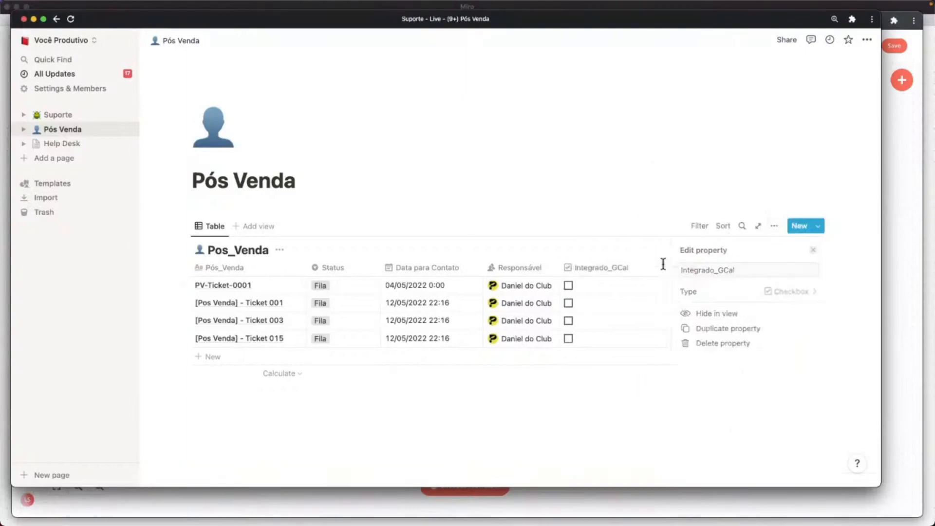
pyautogui.click(666, 271)
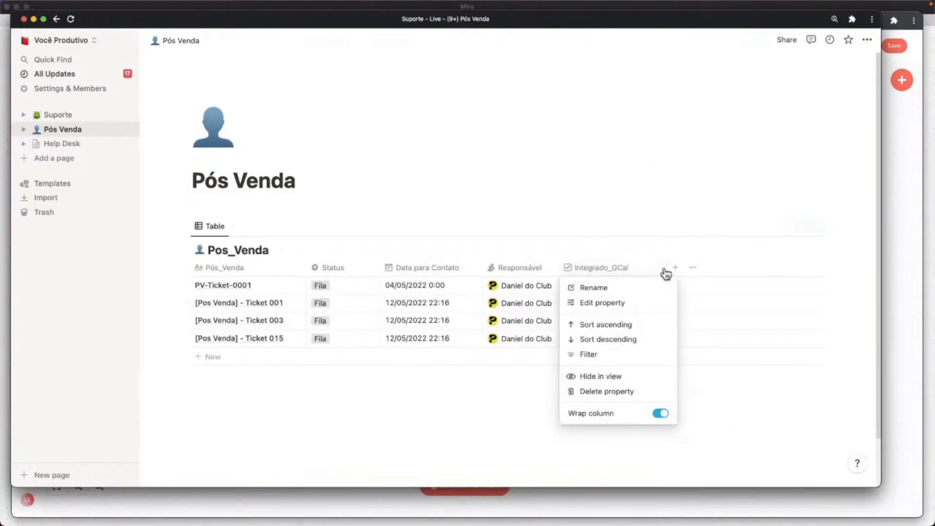
pyautogui.click(665, 269)
pyautogui.moveTo(665, 269); pyautogui.dragTo(641, 268)
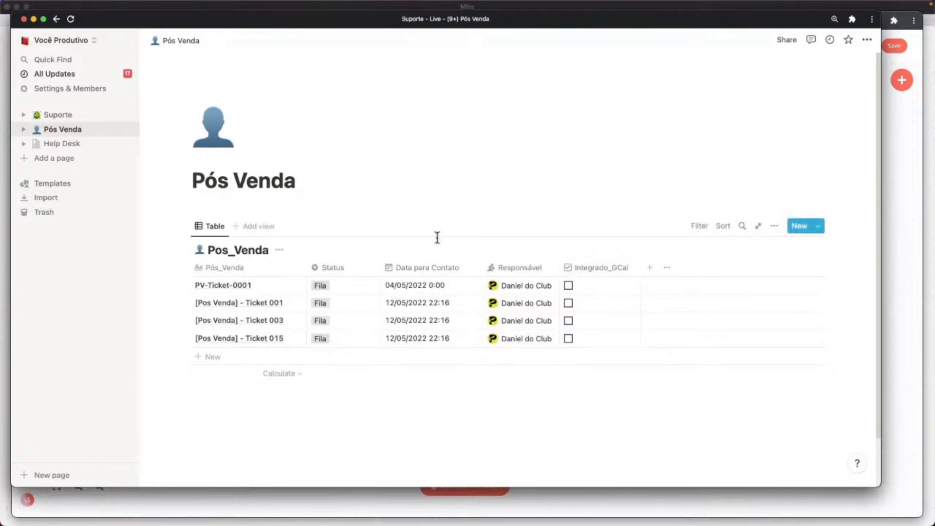
pyautogui.hotkey('ctrl', 'Up')
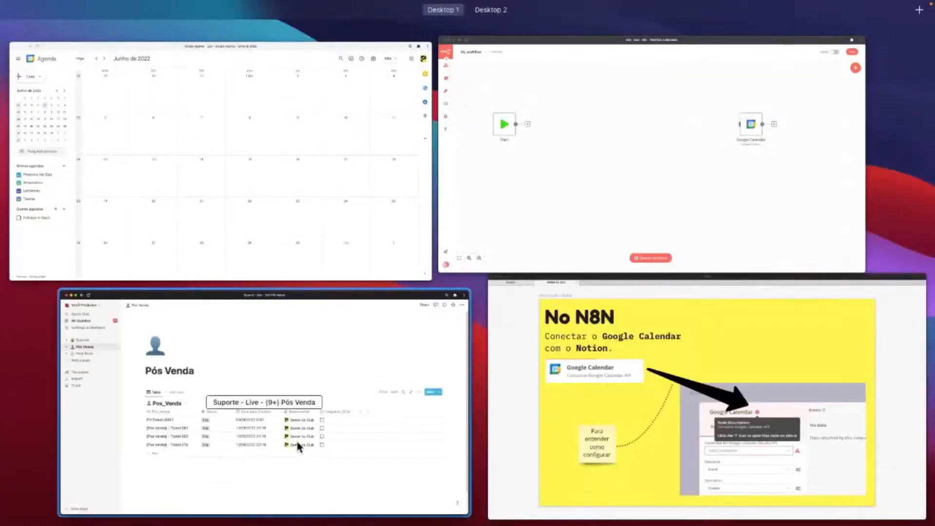
# Add a Notion node after Start using the Notion account credential.
pyautogui.click(511, 199)
pyautogui.click(202, 200)
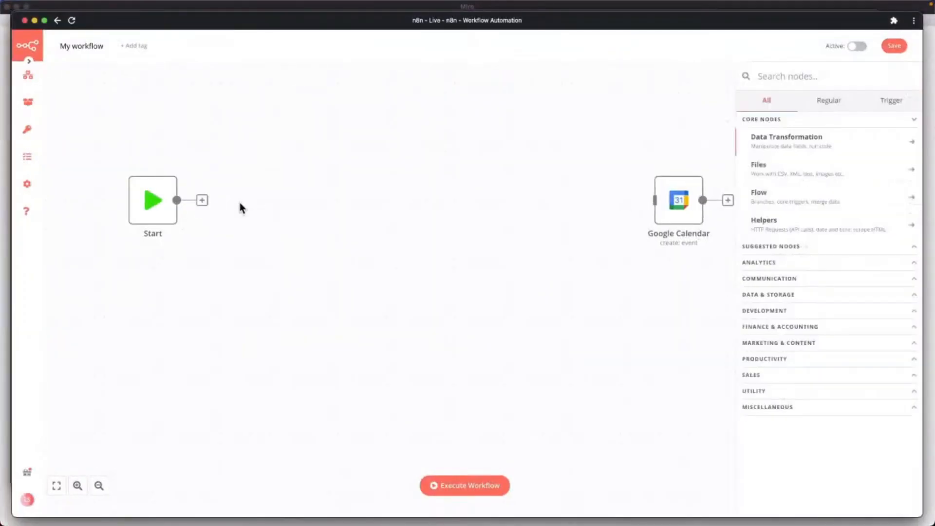
pyautogui.write('notion')
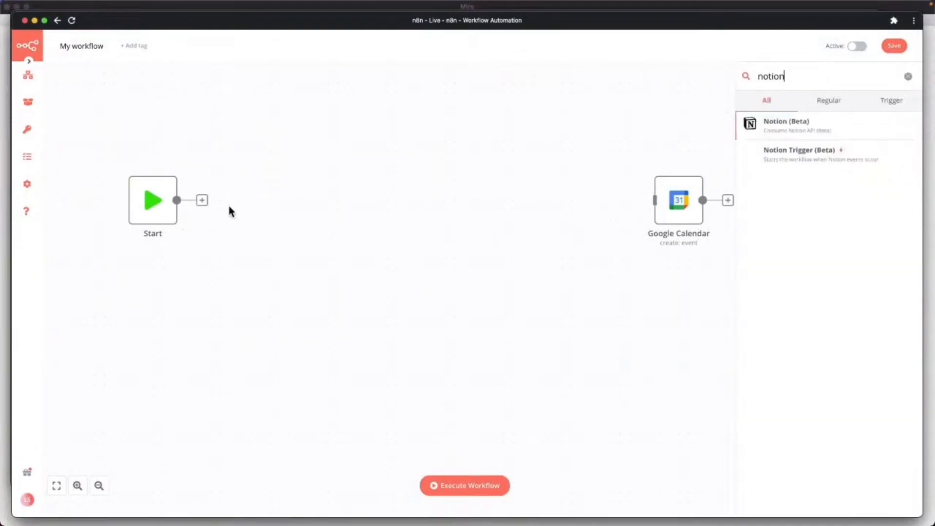
pyautogui.click(788, 132)
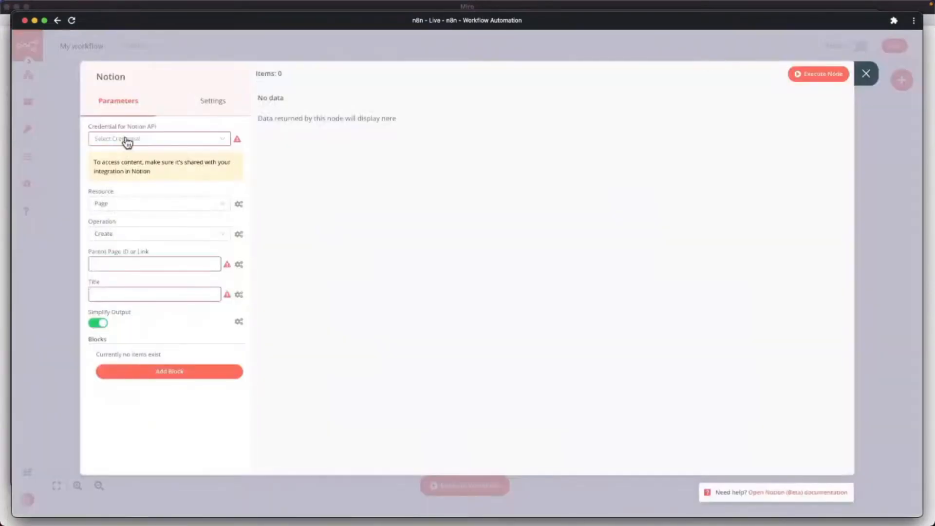
pyautogui.click(126, 140)
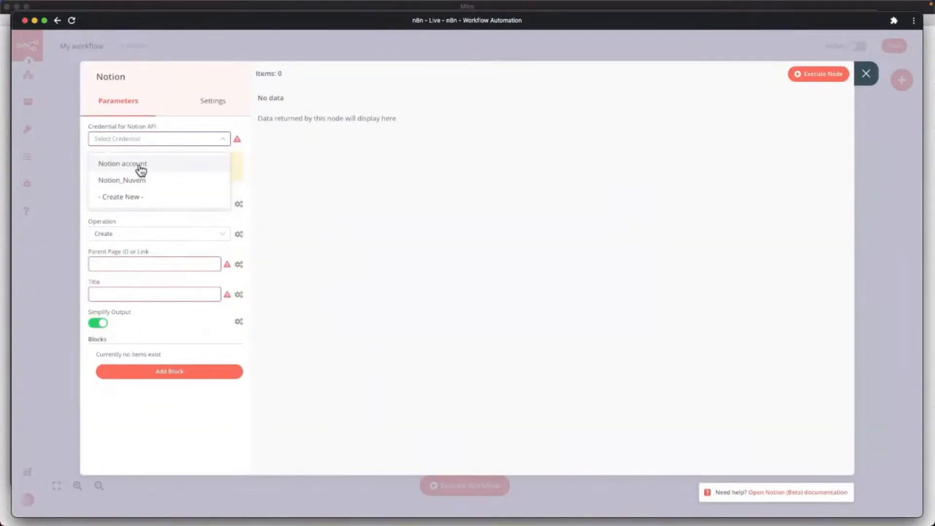
pyautogui.click(142, 170)
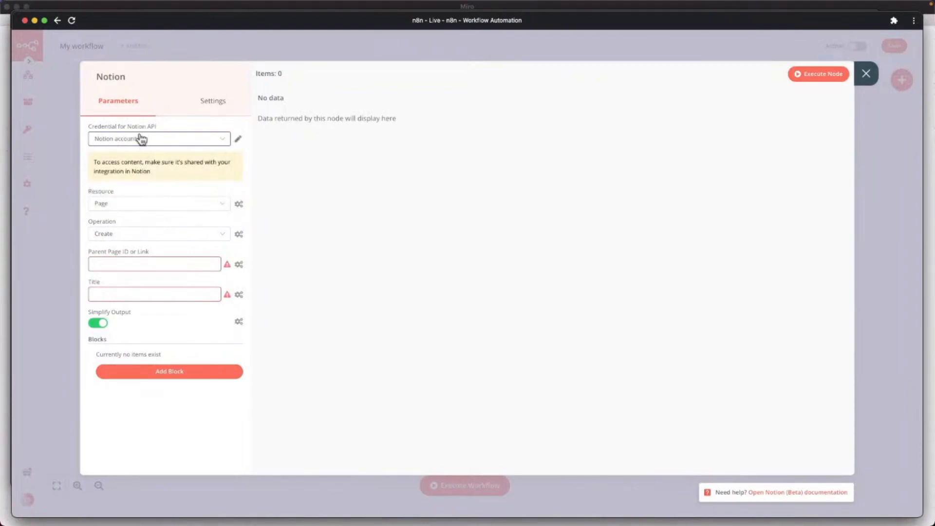
# Set the node to Database Page, Get All from Pos_Venda, with Return All enabled.
pyautogui.click(140, 207)
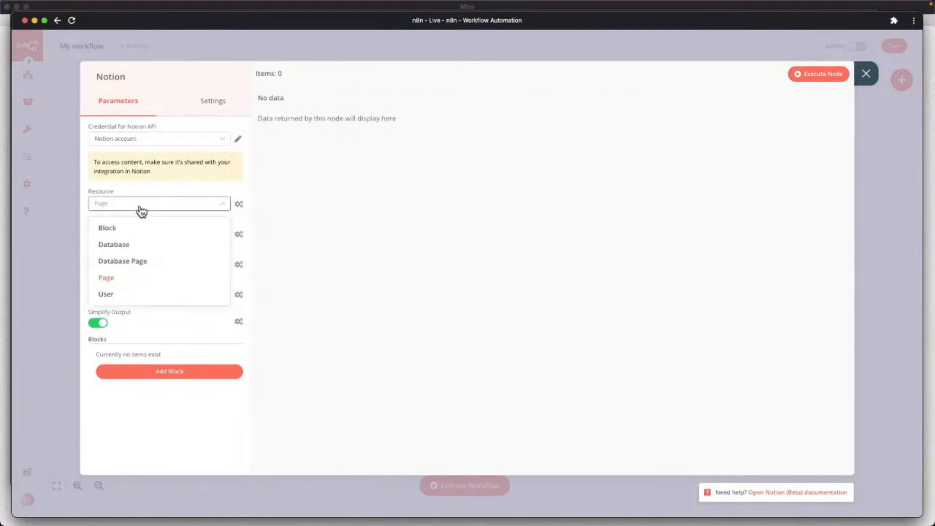
pyautogui.click(133, 263)
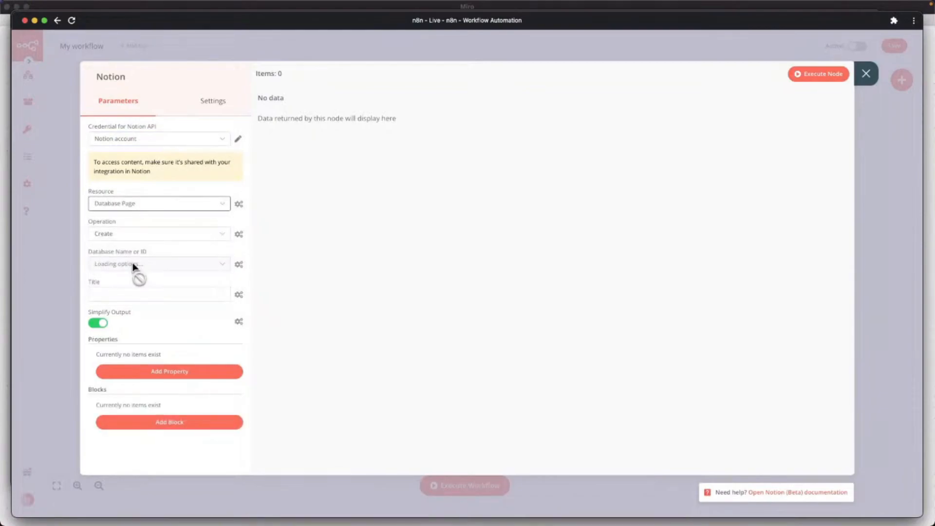
pyautogui.click(113, 234)
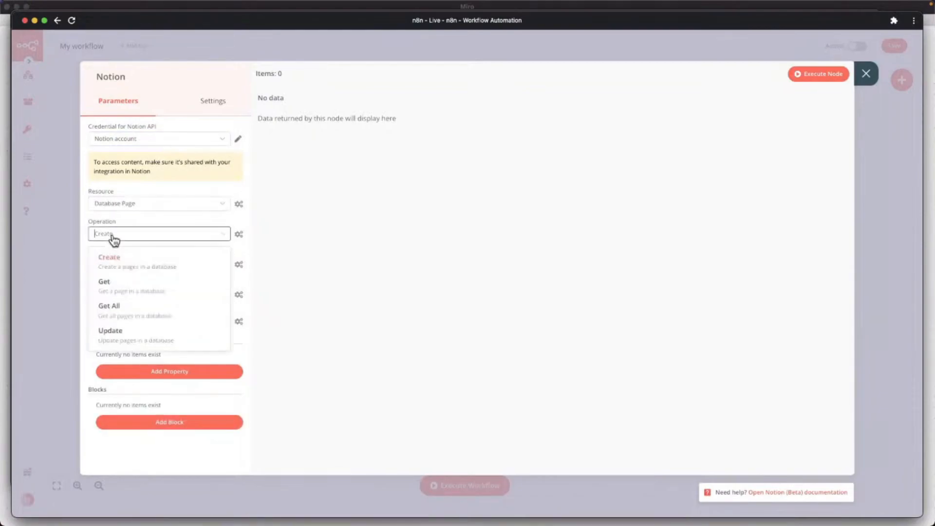
pyautogui.click(132, 310)
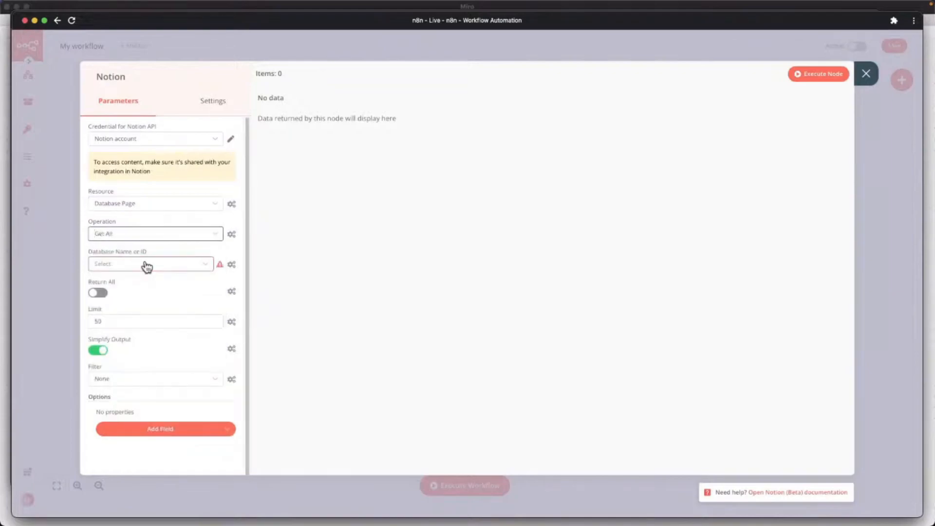
pyautogui.click(146, 264)
pyautogui.click(134, 304)
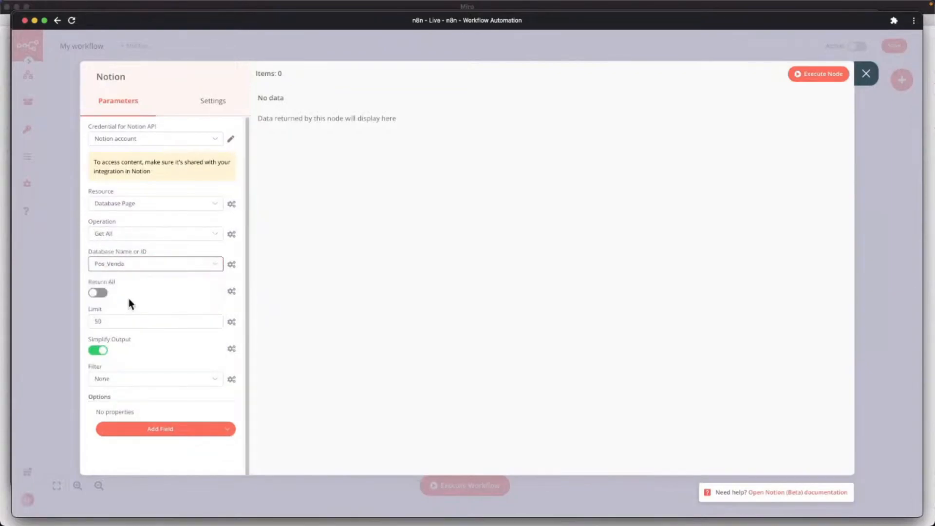
pyautogui.click(95, 294)
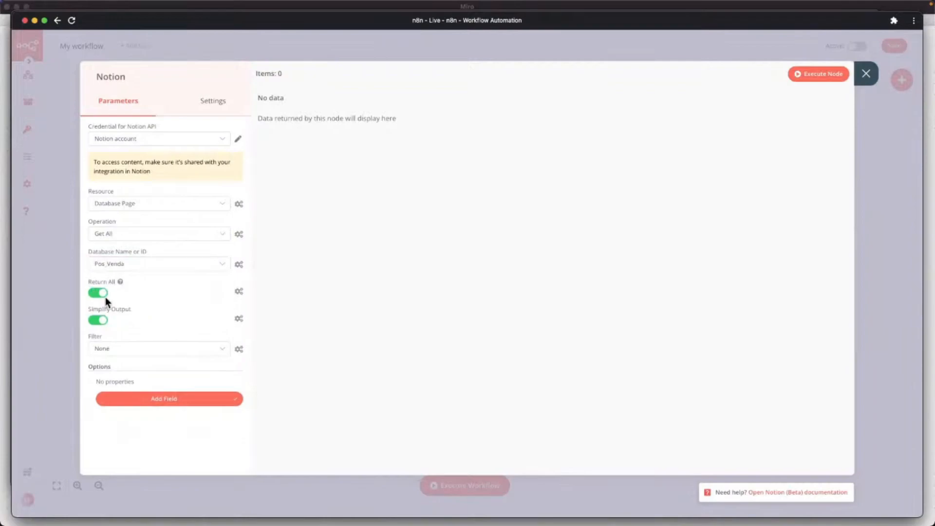
# Build a manual filter matching any condition: Integrado_GCal Equals (unchecked).
pyautogui.click(141, 351)
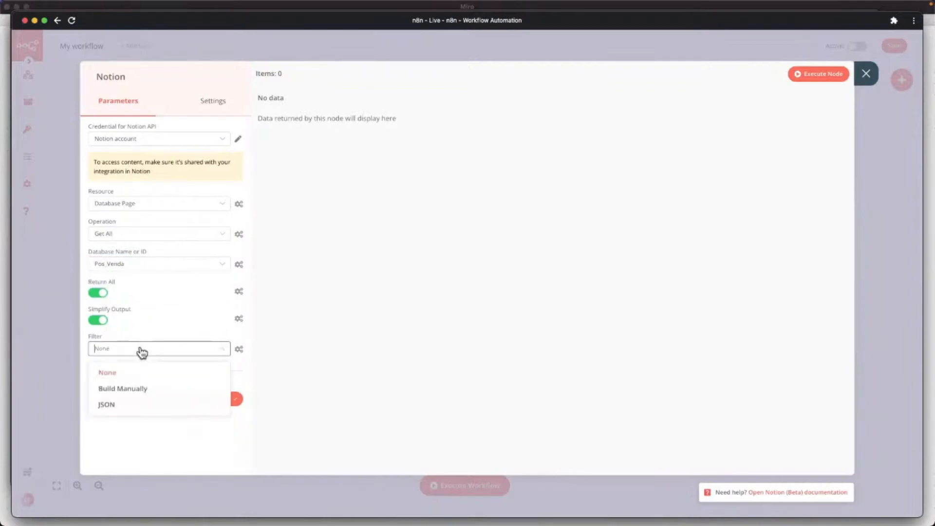
pyautogui.click(138, 390)
pyautogui.click(137, 384)
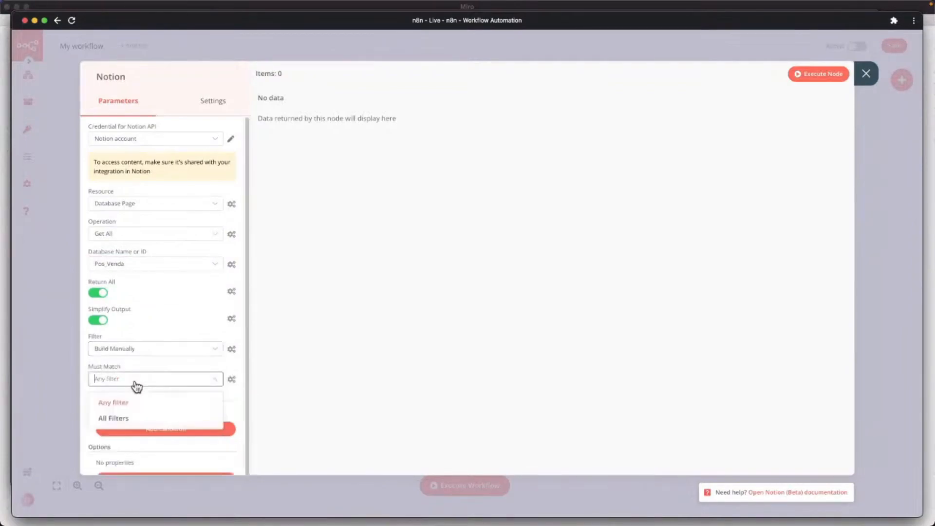
pyautogui.click(129, 404)
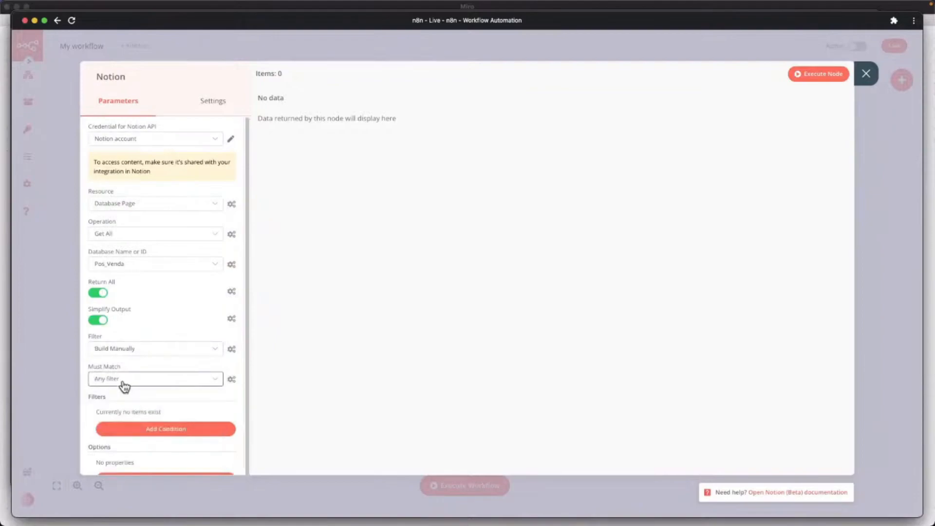
pyautogui.click(176, 430)
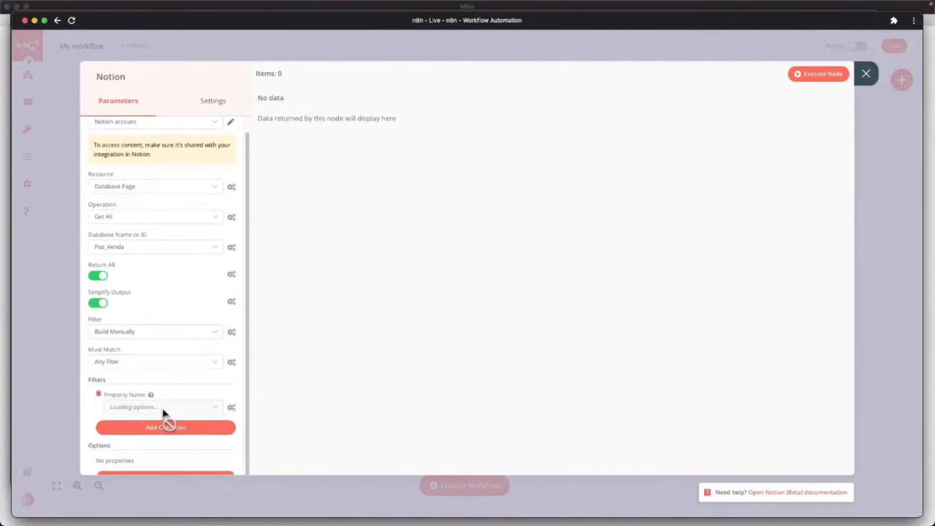
pyautogui.click(153, 409)
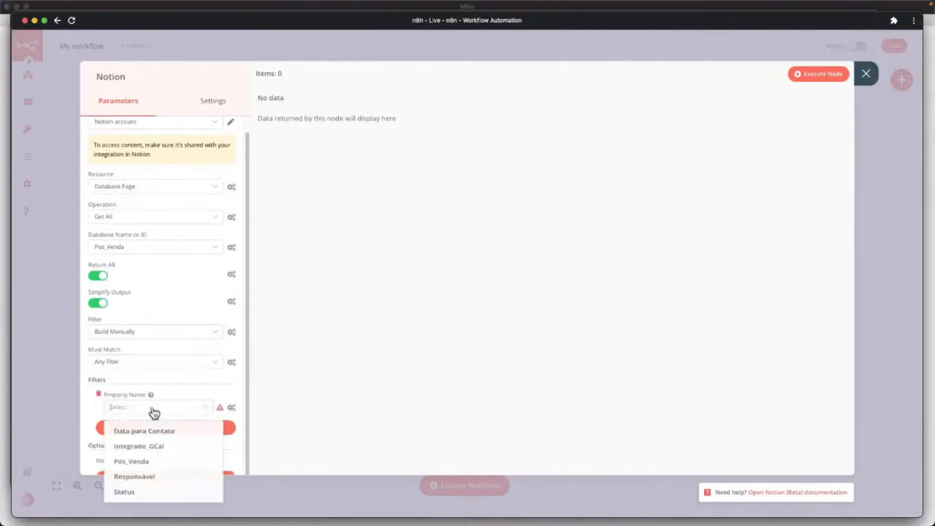
pyautogui.click(152, 450)
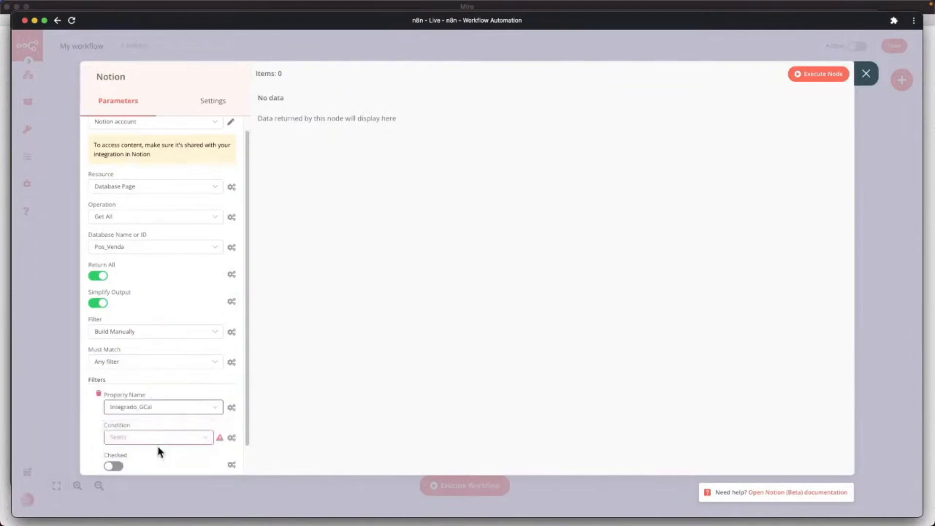
pyautogui.scroll(-3, 145, 427)
pyautogui.click(142, 360)
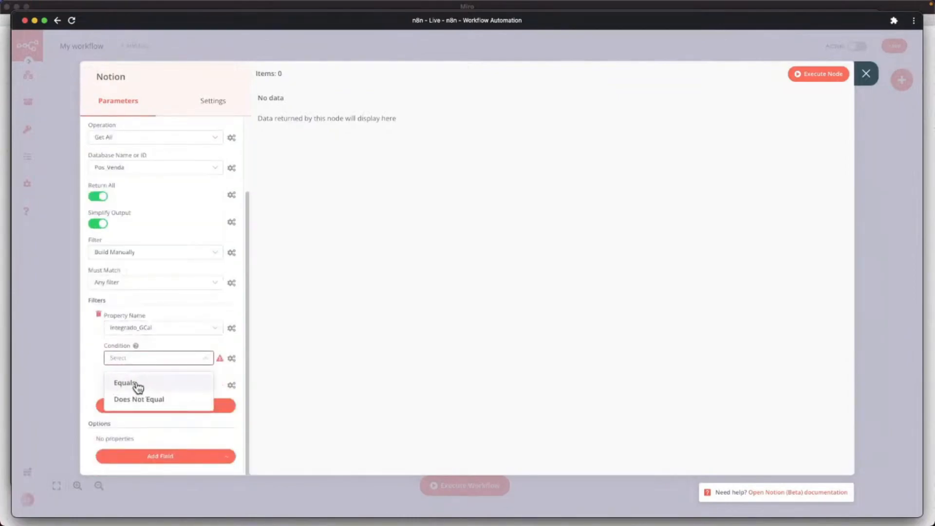
pyautogui.click(137, 388)
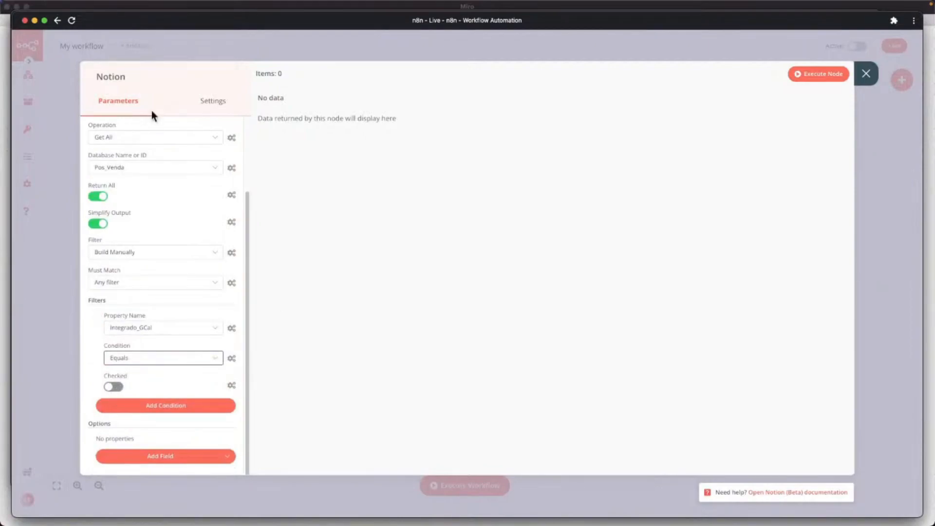
# Rename the Notion node to Notion_Carrega_Dados.
pyautogui.click(111, 77)
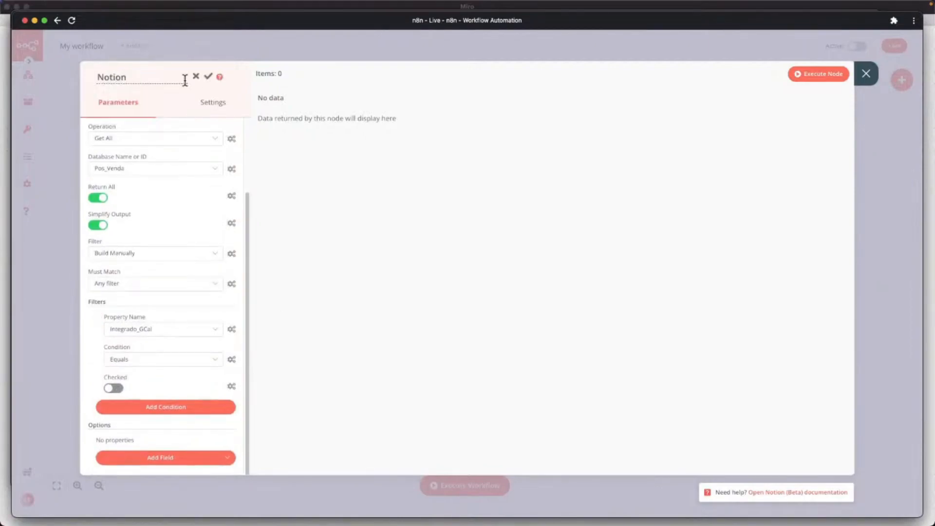
pyautogui.write('_Carrega_Dados')
pyautogui.click(208, 78)
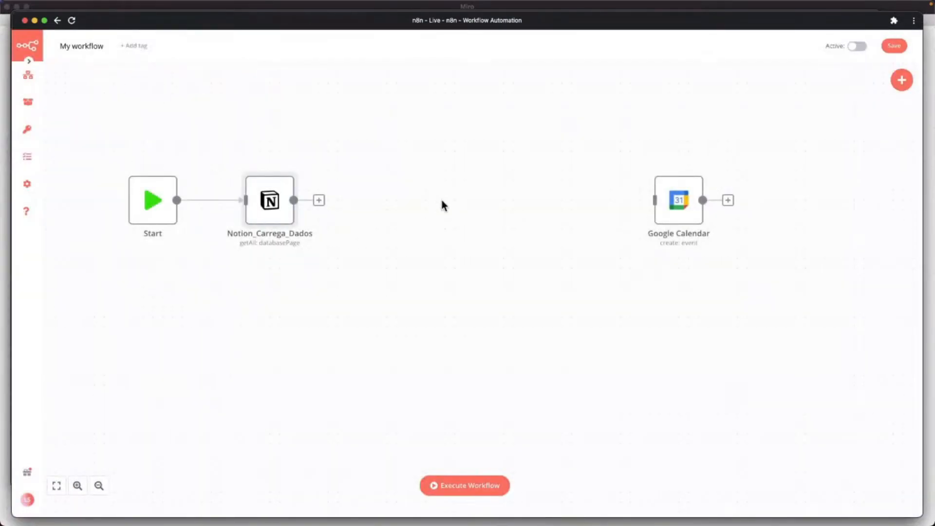
# Execute Notion_Carrega_Dados and review its 4 Pos_Venda items, each with integrado_g_cal false.
pyautogui.moveTo(253, 197)
pyautogui.click(290, 170)
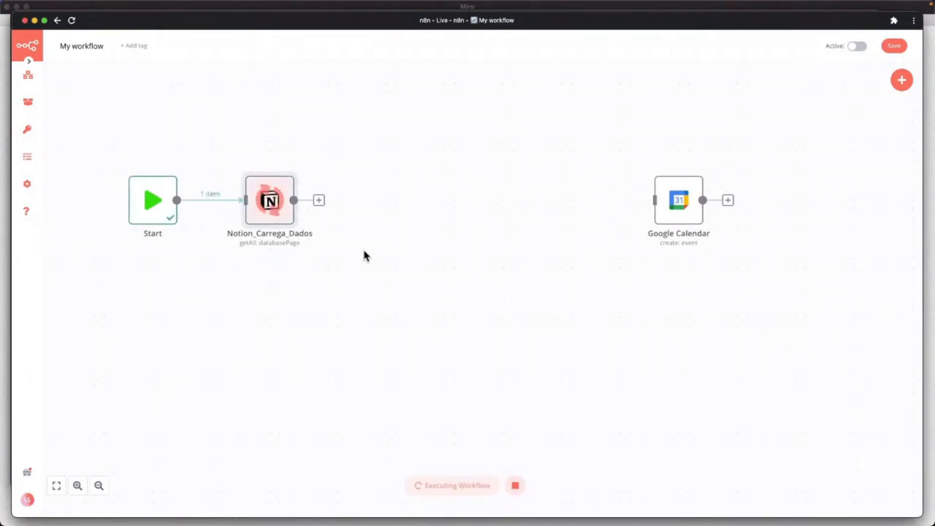
pyautogui.moveTo(271, 212)
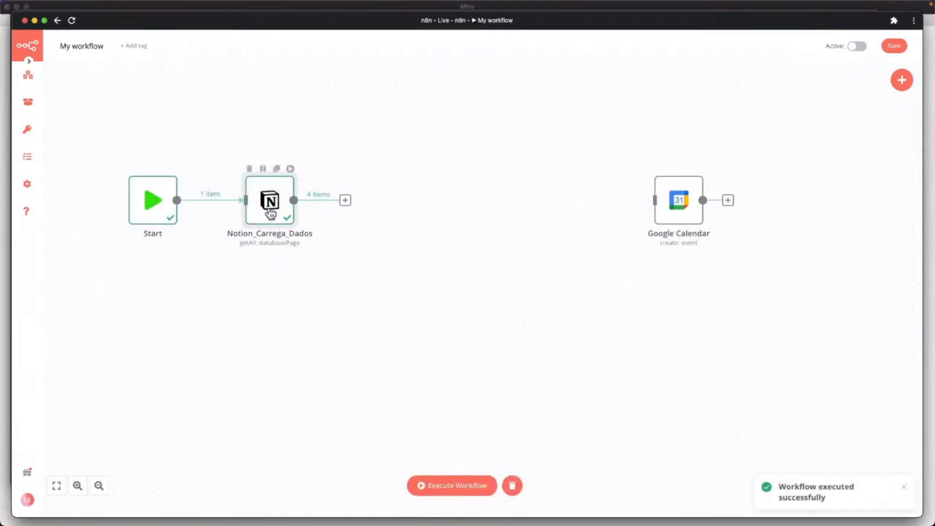
pyautogui.doubleClick(270, 208)
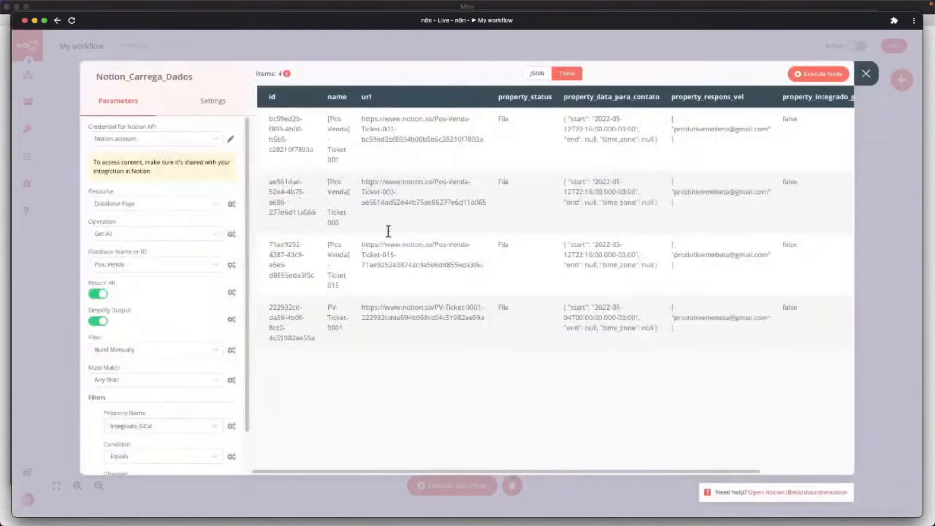
pyautogui.moveTo(470, 472); pyautogui.dragTo(646, 471)
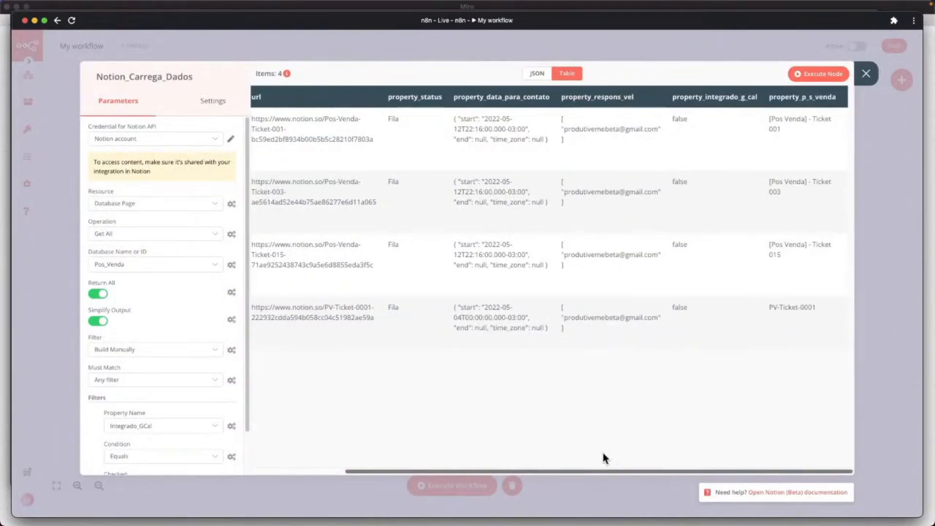
pyautogui.hscroll(-5, 603, 453)
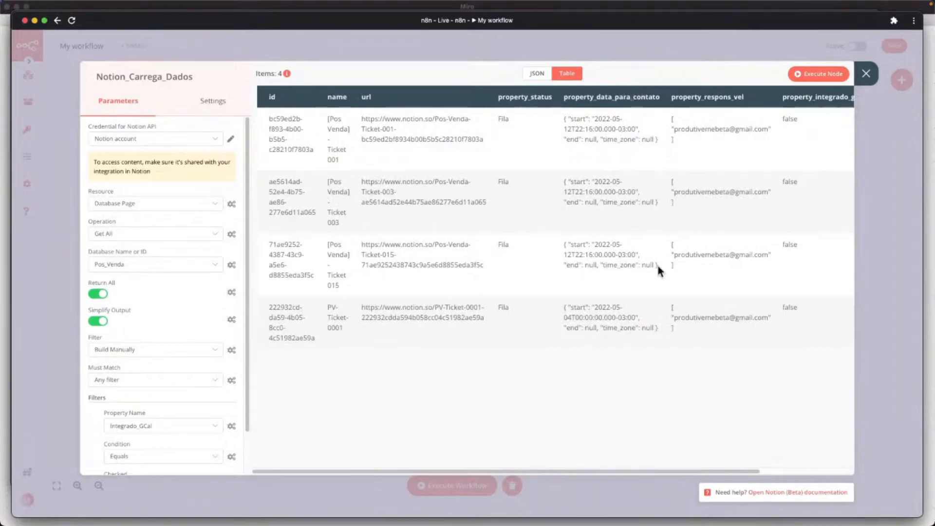
pyautogui.click(866, 74)
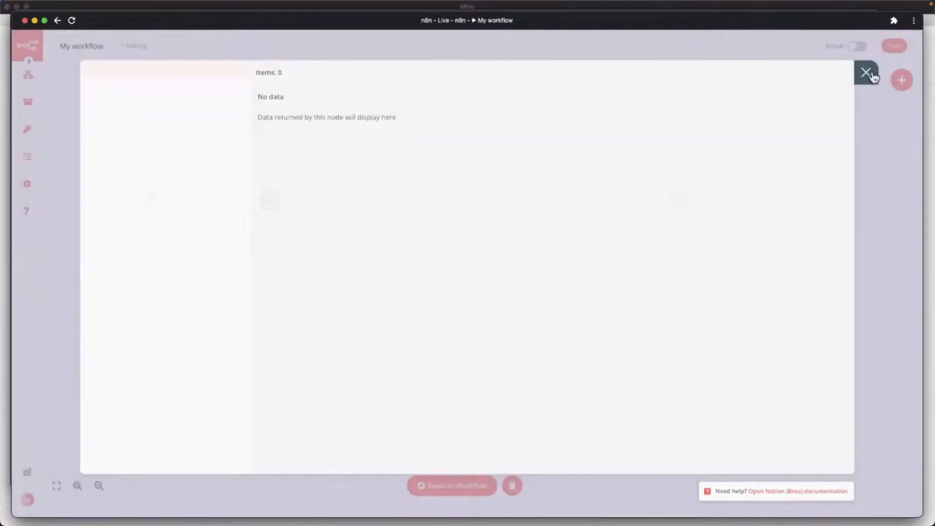
# Reposition and connect the Google Calendar node to Notion, inspect its settings, then delete it.
pyautogui.moveTo(672, 211); pyautogui.dragTo(517, 222)
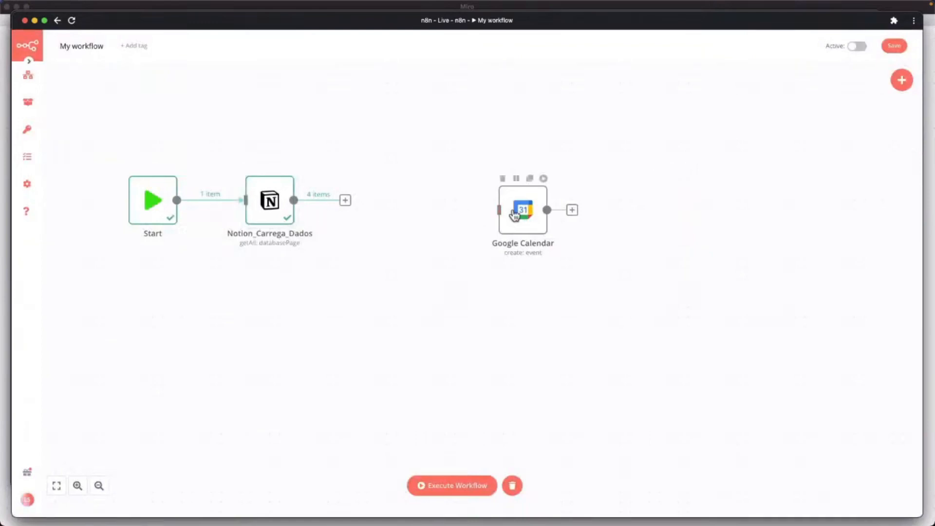
pyautogui.moveTo(515, 217); pyautogui.dragTo(515, 207)
pyautogui.moveTo(385, 204); pyautogui.dragTo(522, 284)
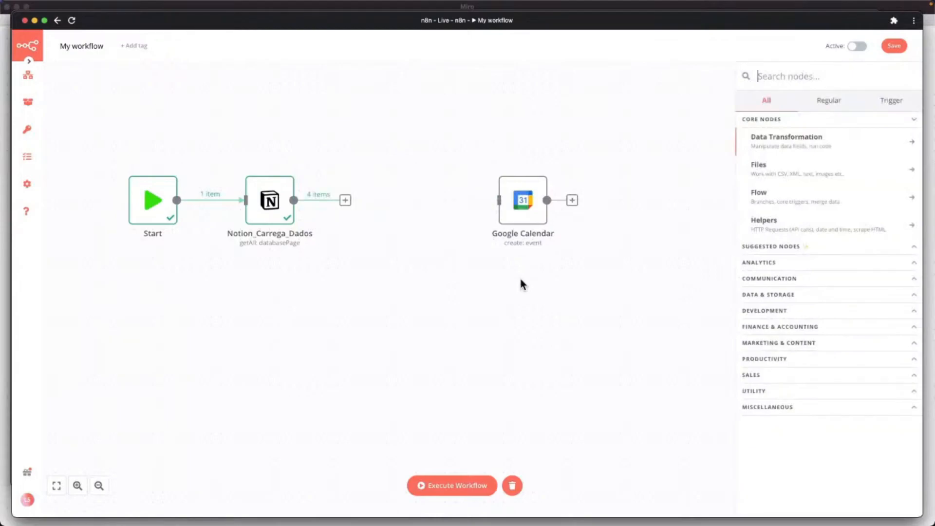
pyautogui.moveTo(521, 208); pyautogui.dragTo(496, 199)
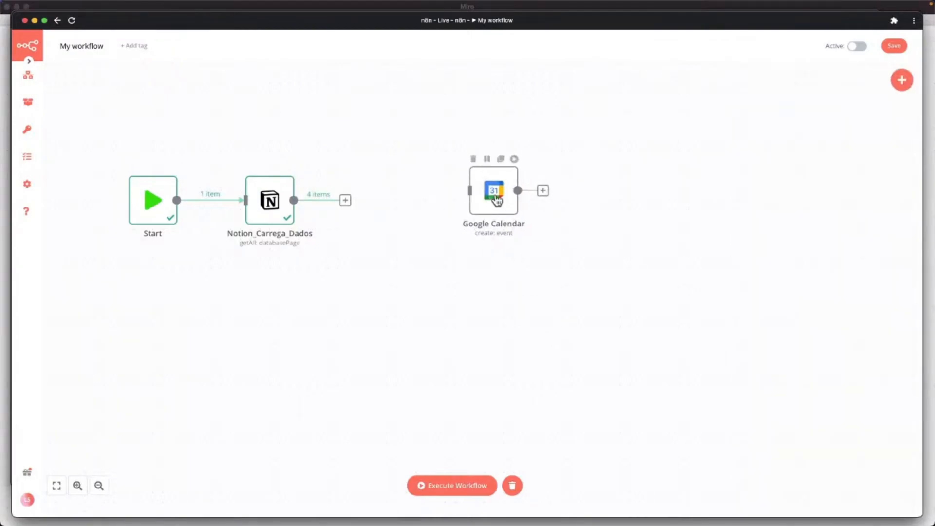
pyautogui.doubleClick(496, 198)
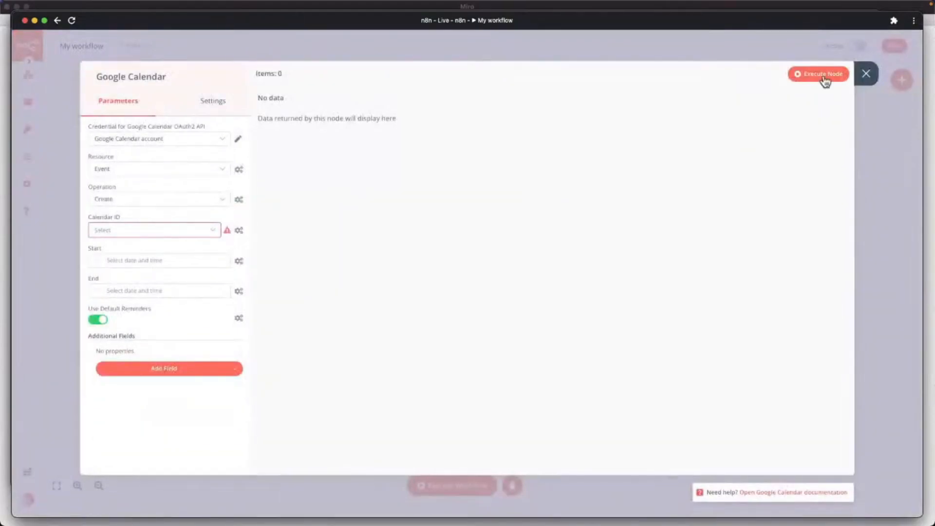
pyautogui.click(864, 74)
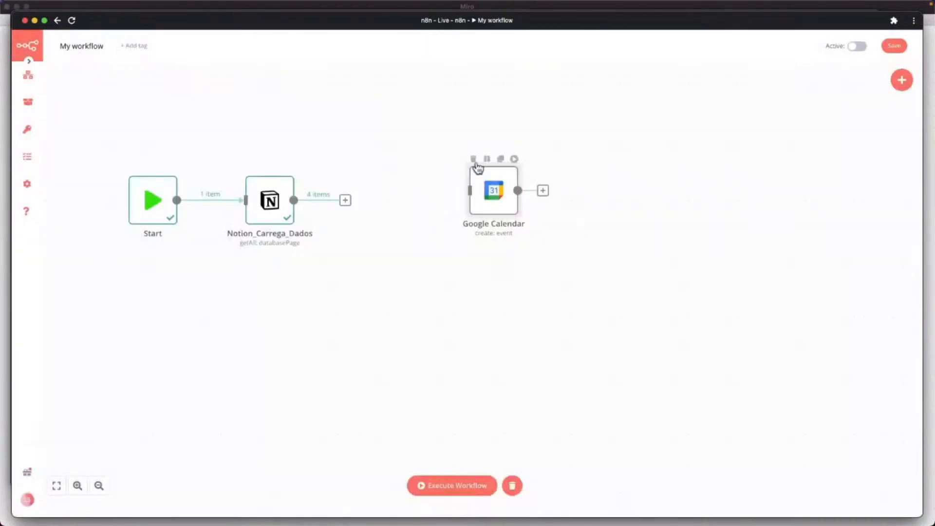
pyautogui.click(474, 159)
# Search for a node after Notion_Carrega_Dados, trying 'gool' and then 'calenar'.
pyautogui.click(345, 200)
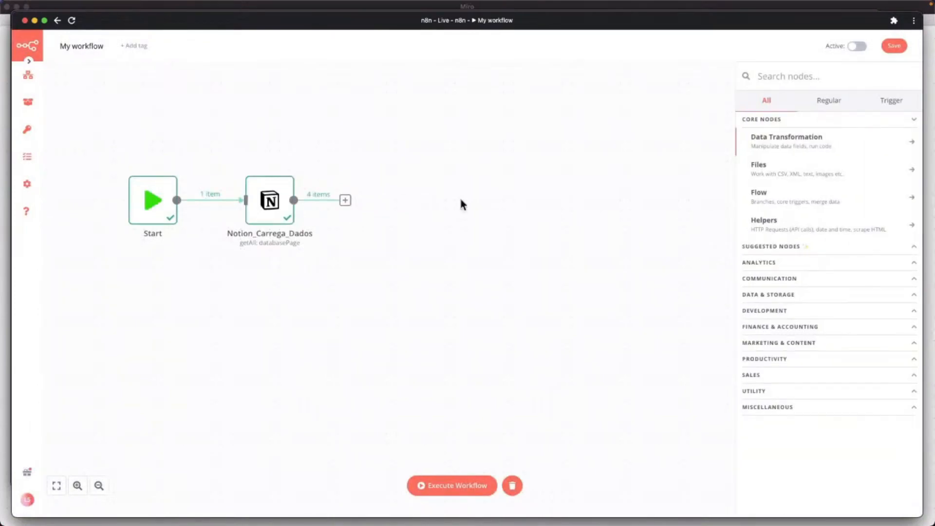
pyautogui.write('gool')
pyautogui.press('BackSpace')
pyautogui.press('BackSpace')
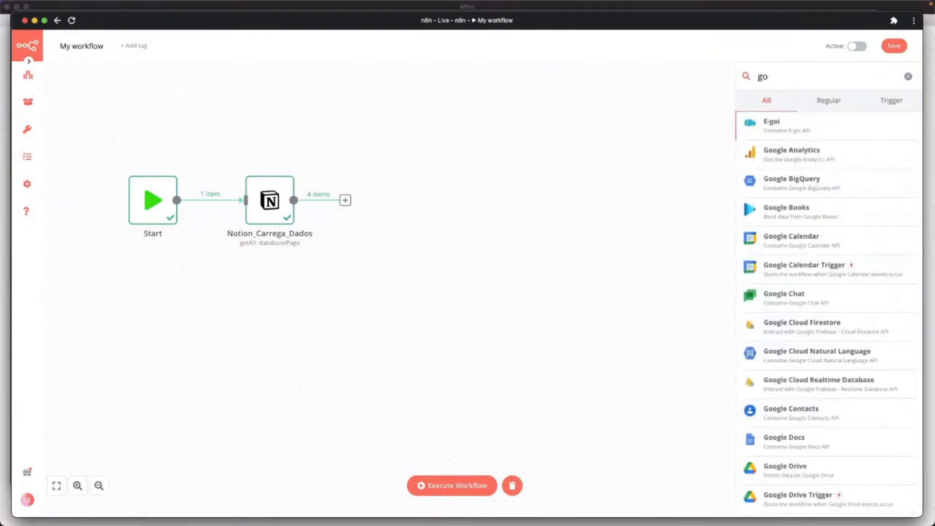
pyautogui.press('BackSpace')
pyautogui.press('BackSpace')
pyautogui.write('calenar')
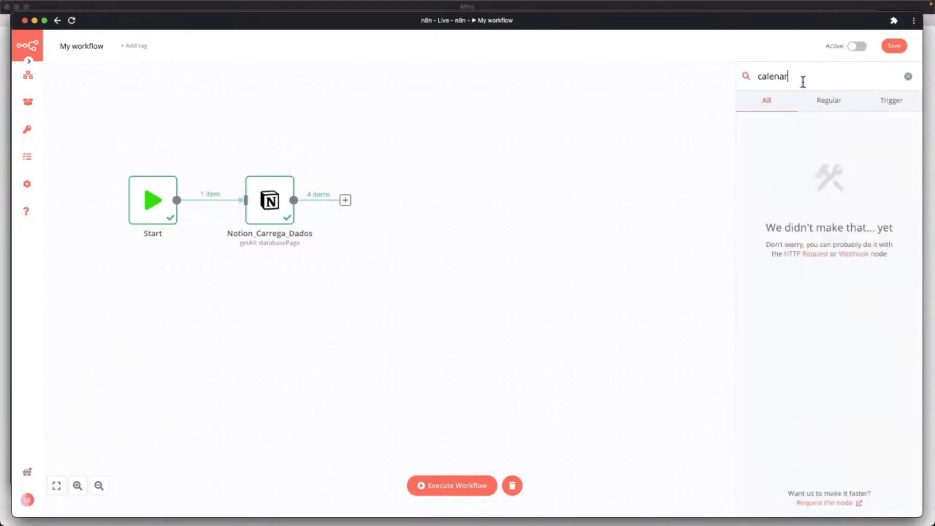
pyautogui.press('BackSpace')
pyautogui.press('BackSpace')
pyautogui.press('BackSpace')
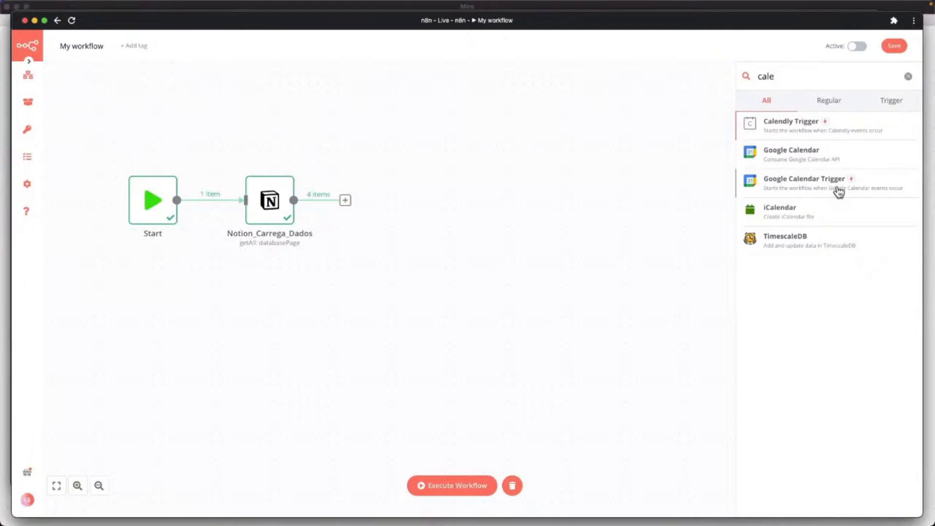
# Add a Google Calendar node using the Google Calendar account, operation Create, and the personal calendar.
pyautogui.click(791, 155)
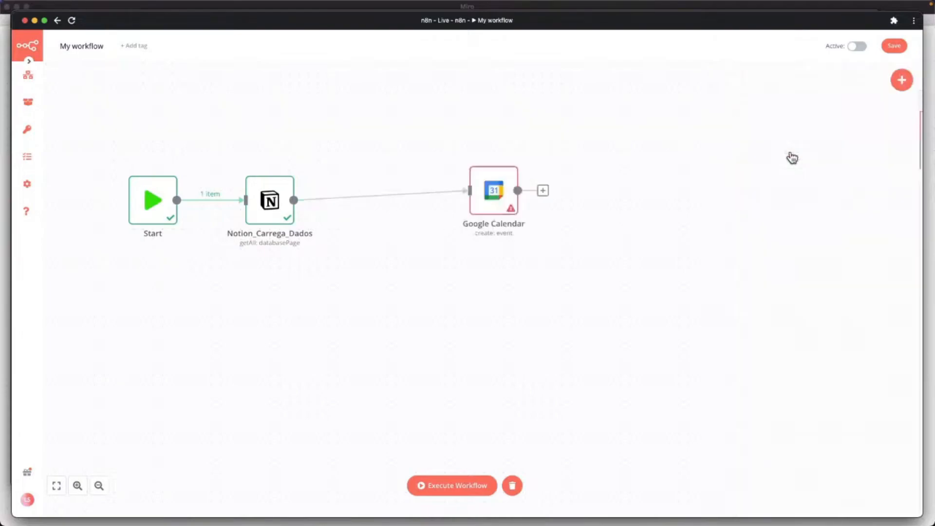
pyautogui.doubleClick(484, 194)
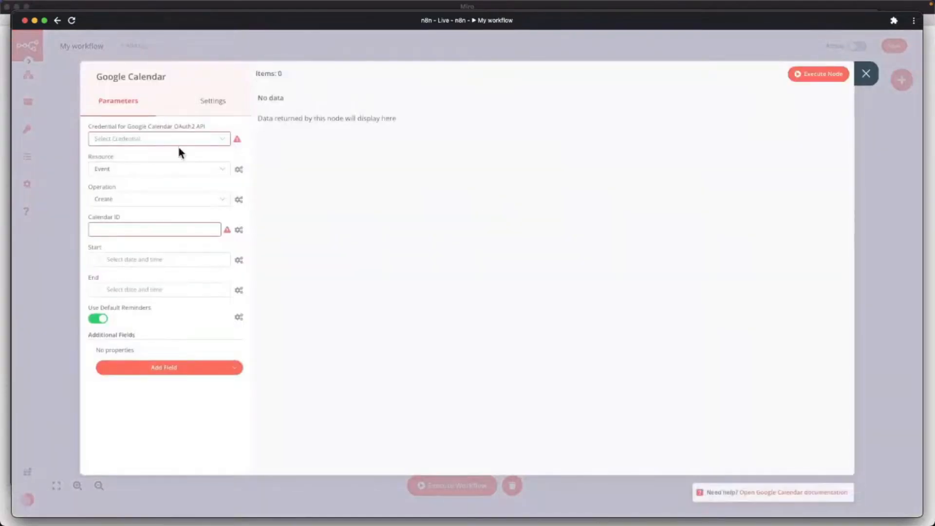
pyautogui.click(173, 140)
pyautogui.click(140, 165)
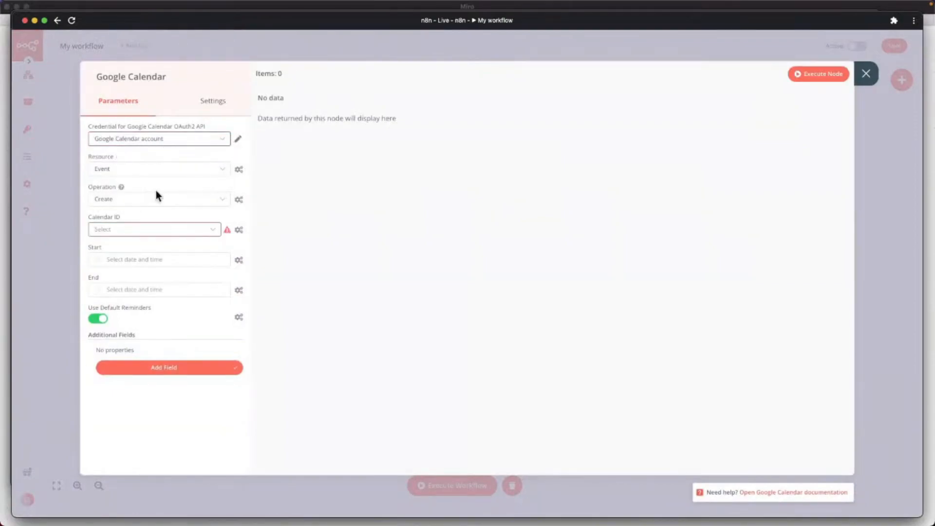
pyautogui.click(131, 203)
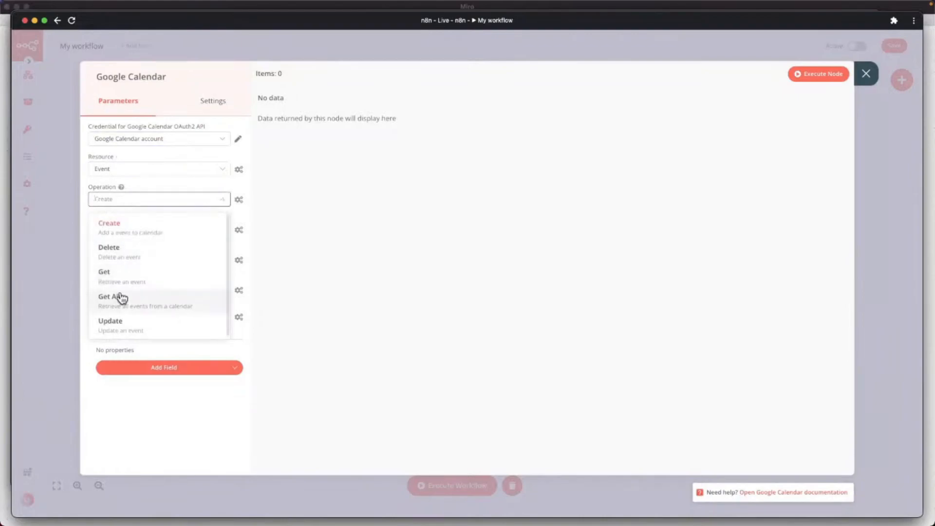
pyautogui.click(129, 226)
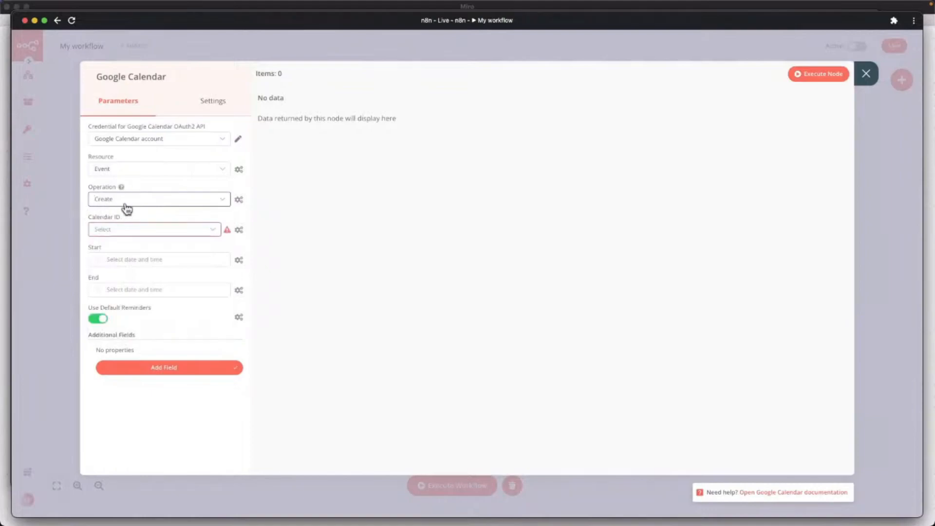
pyautogui.click(131, 231)
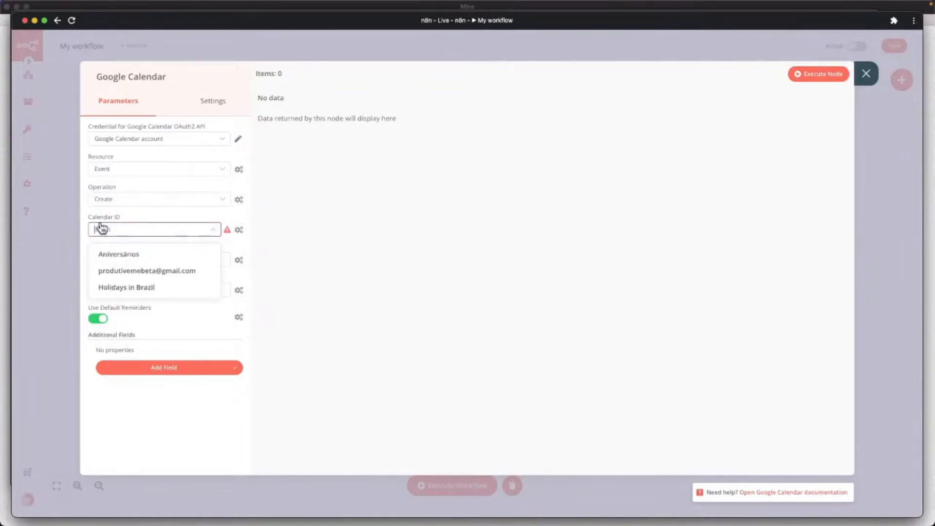
pyautogui.click(127, 271)
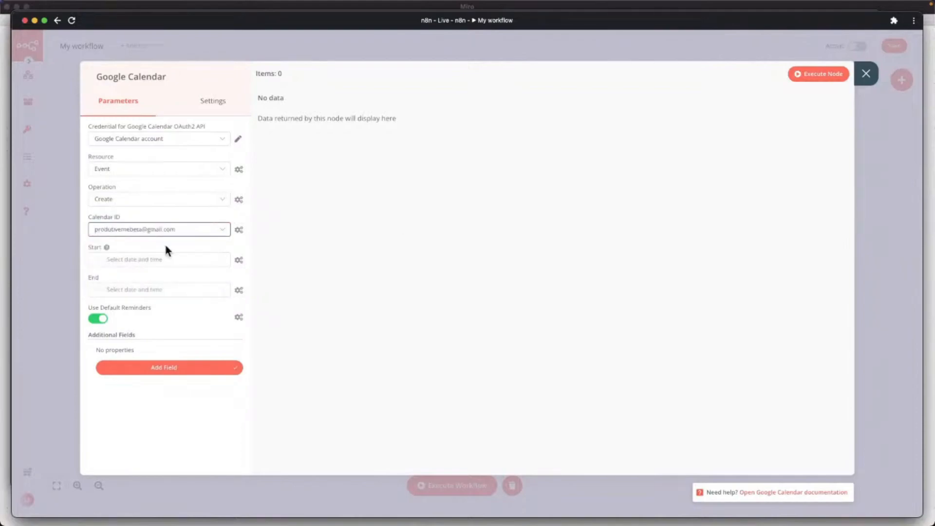
# Switch the Start field to an expression instead of a picked date.
pyautogui.click(140, 261)
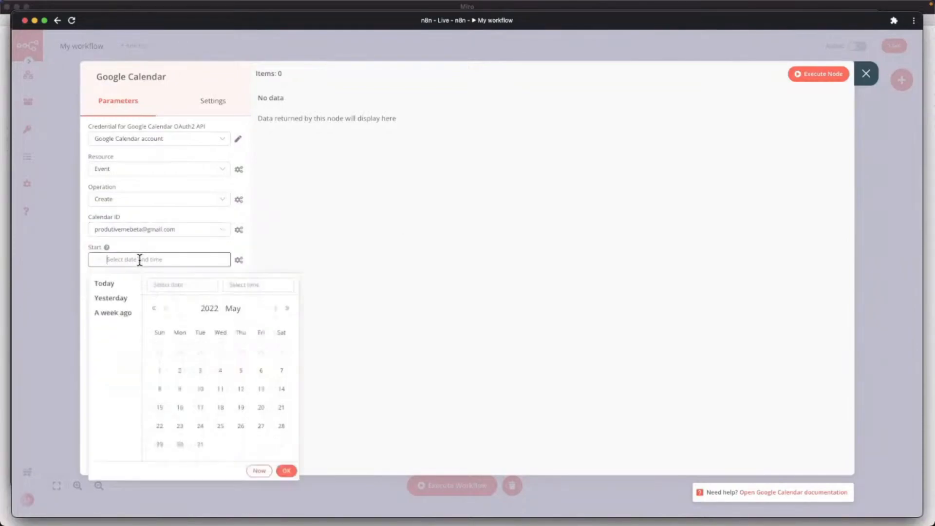
pyautogui.click(249, 257)
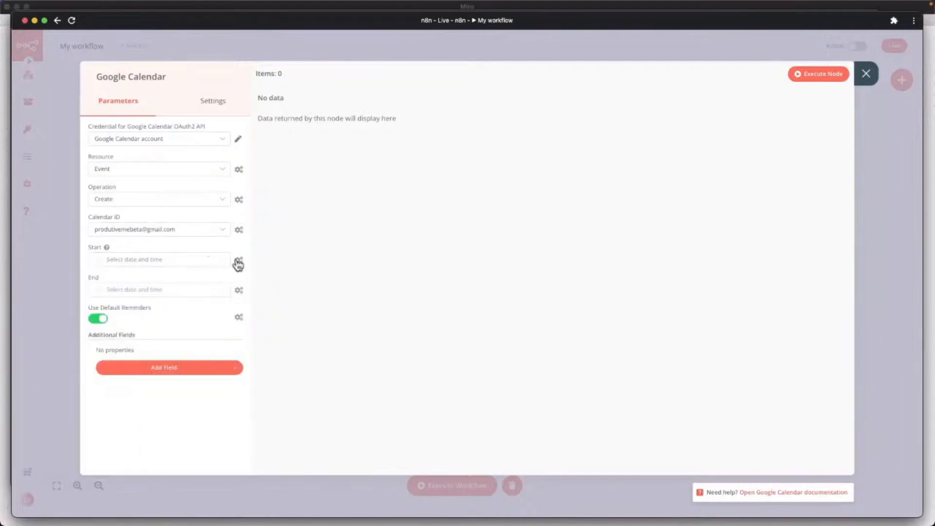
pyautogui.click(239, 261)
pyautogui.click(228, 281)
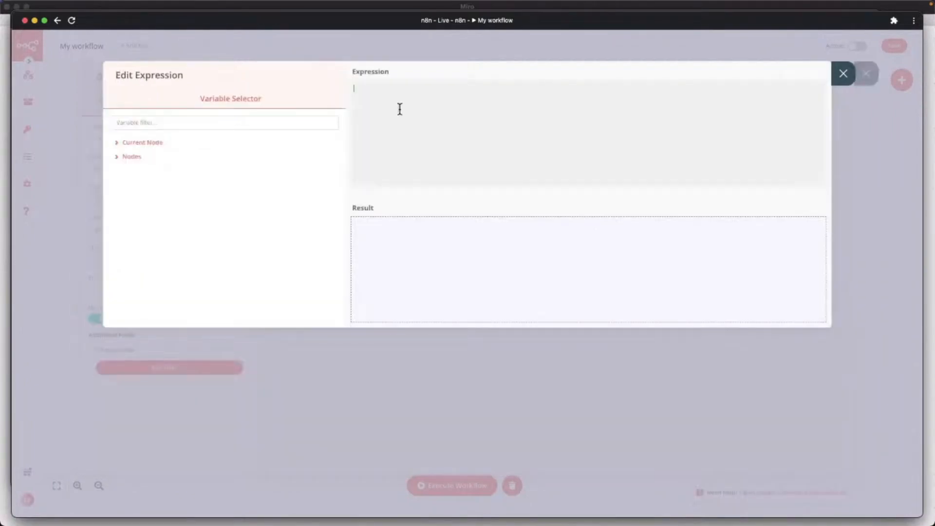
# Set Start to the property_data_para_contato start value from the Notion input data.
pyautogui.click(134, 158)
pyautogui.click(142, 171)
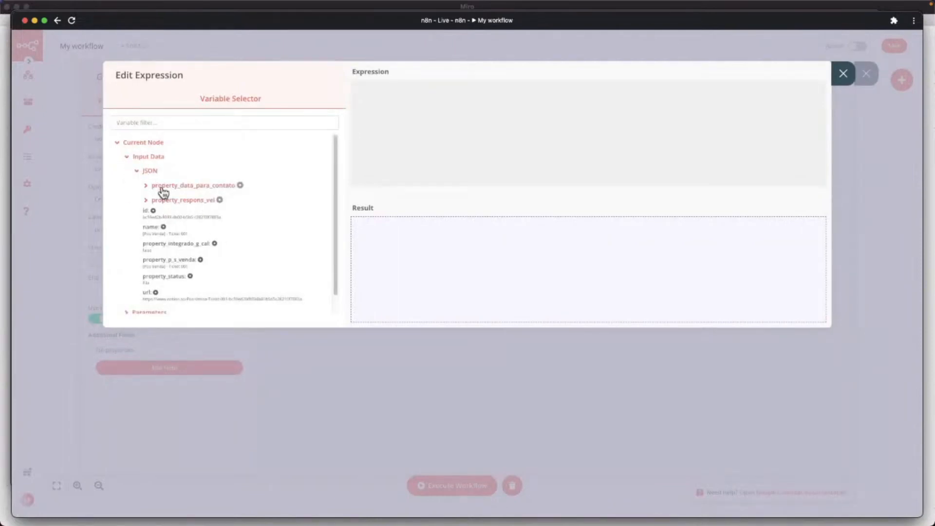
pyautogui.click(146, 186)
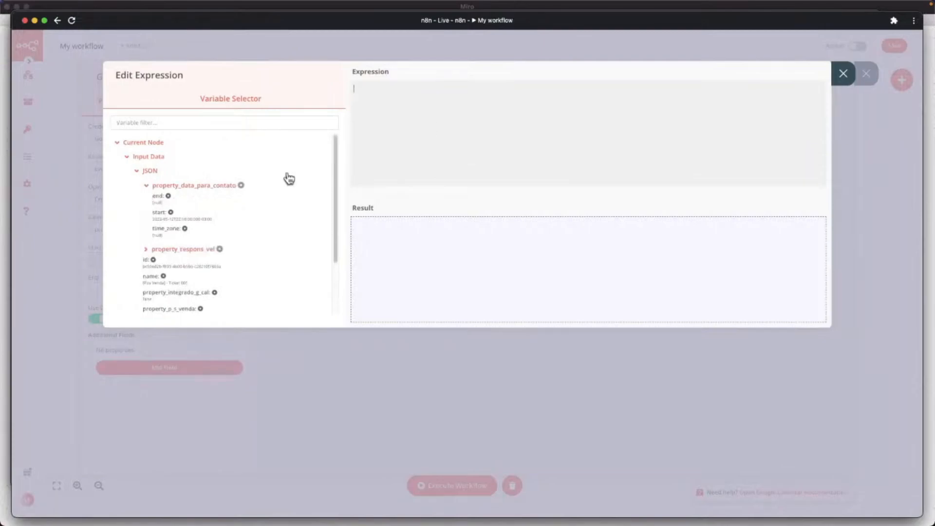
pyautogui.click(147, 191)
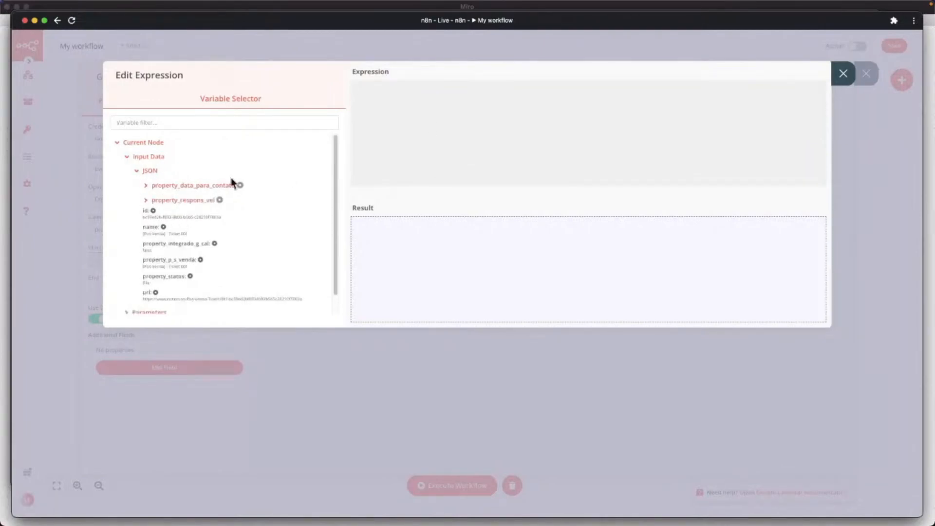
pyautogui.click(146, 201)
pyautogui.click(147, 202)
pyautogui.click(147, 201)
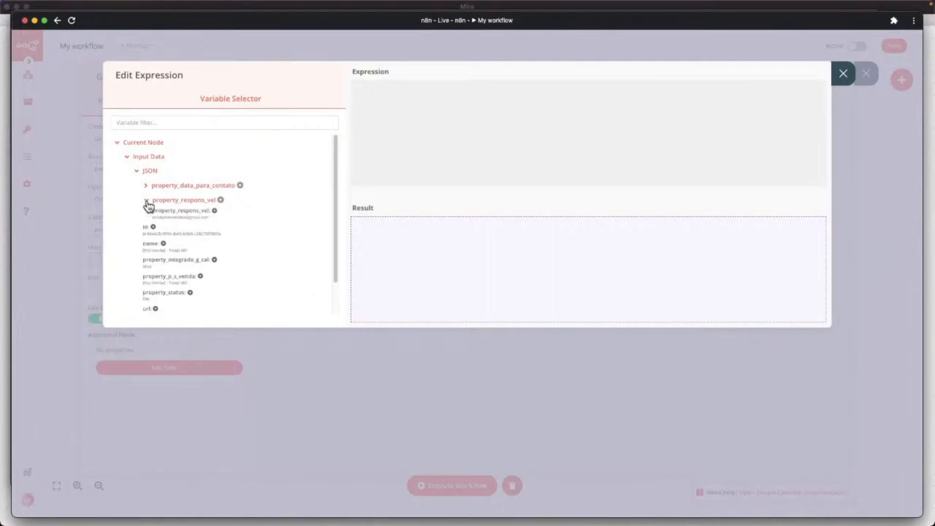
pyautogui.click(146, 201)
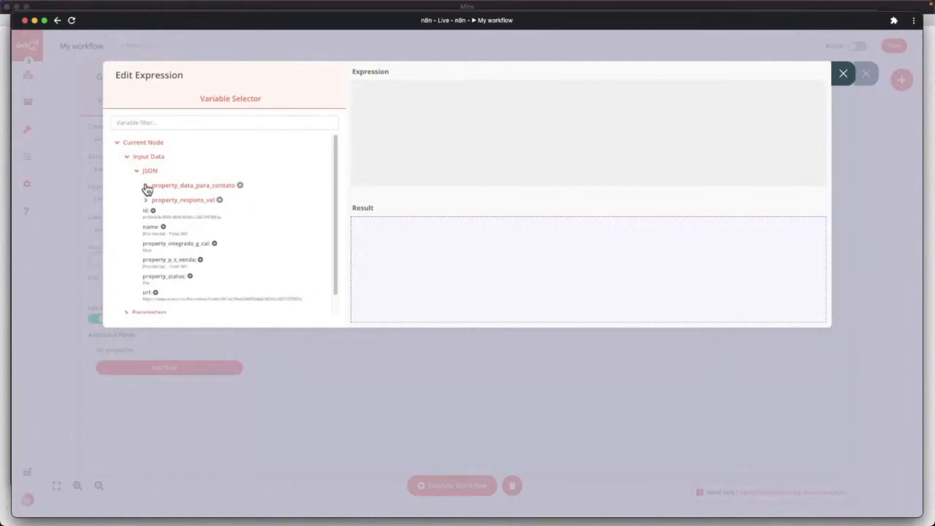
pyautogui.click(146, 185)
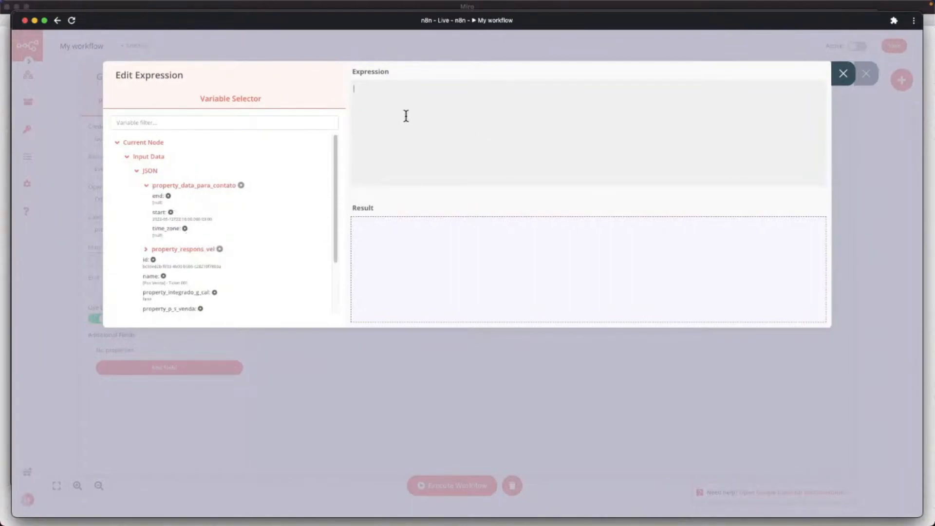
pyautogui.click(171, 218)
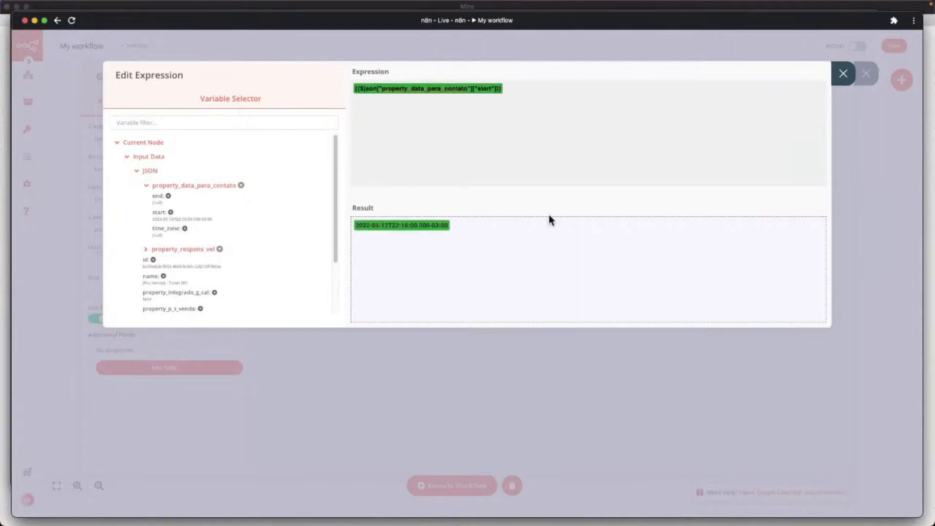
pyautogui.click(840, 77)
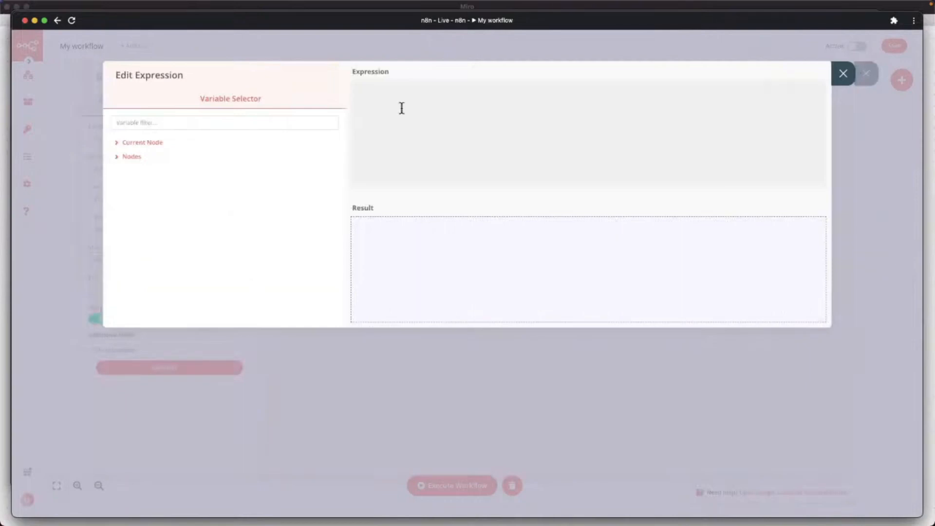
# Set End to the same property_data_para_contato start value.
pyautogui.click(146, 142)
pyautogui.click(146, 170)
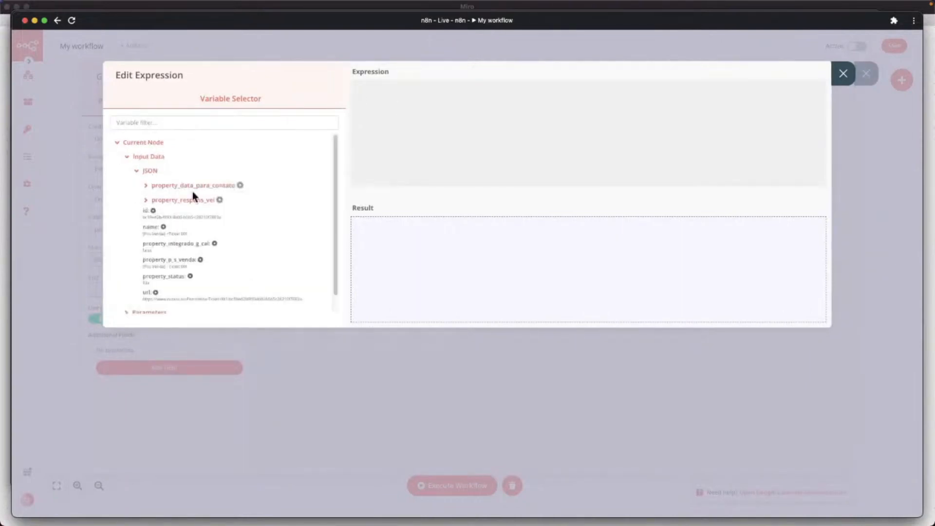
pyautogui.click(190, 186)
pyautogui.click(177, 223)
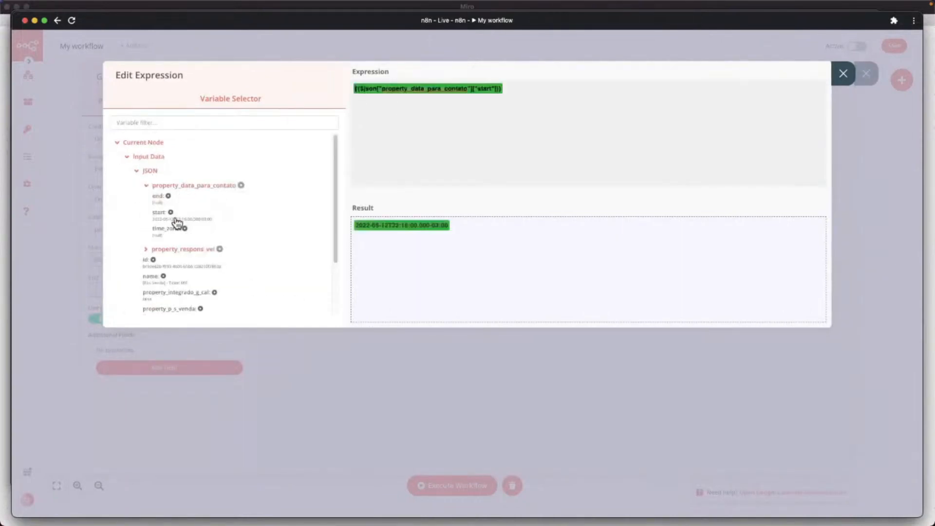
pyautogui.click(842, 74)
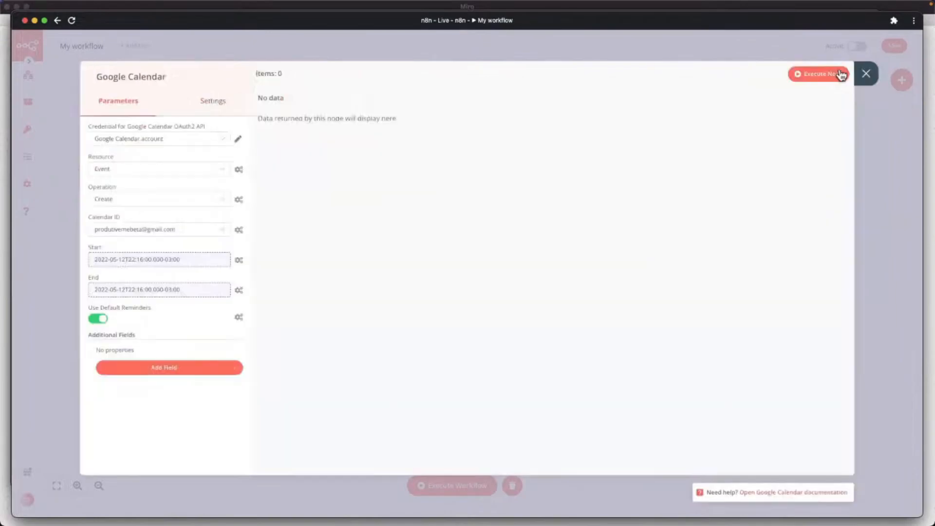
# Add a Description field to the event and switch it to an expression.
pyautogui.click(179, 371)
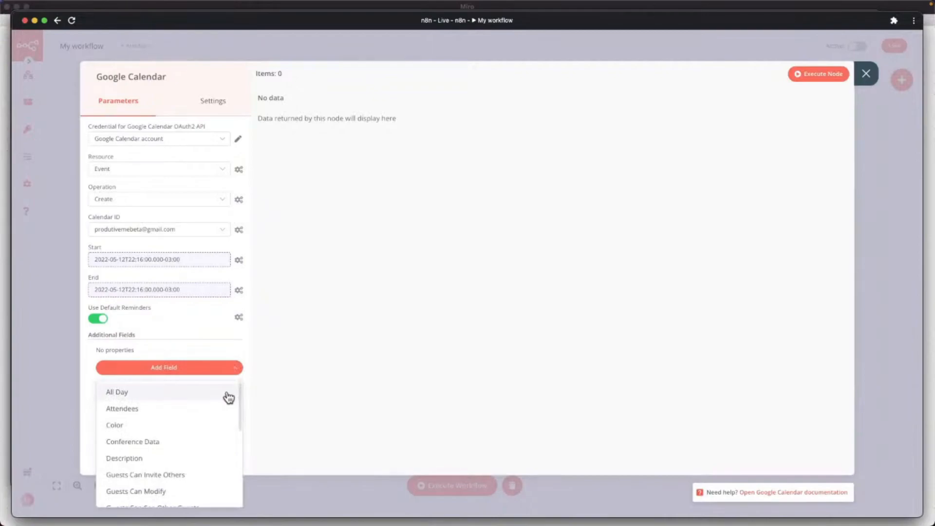
pyautogui.scroll(-1, 149, 407)
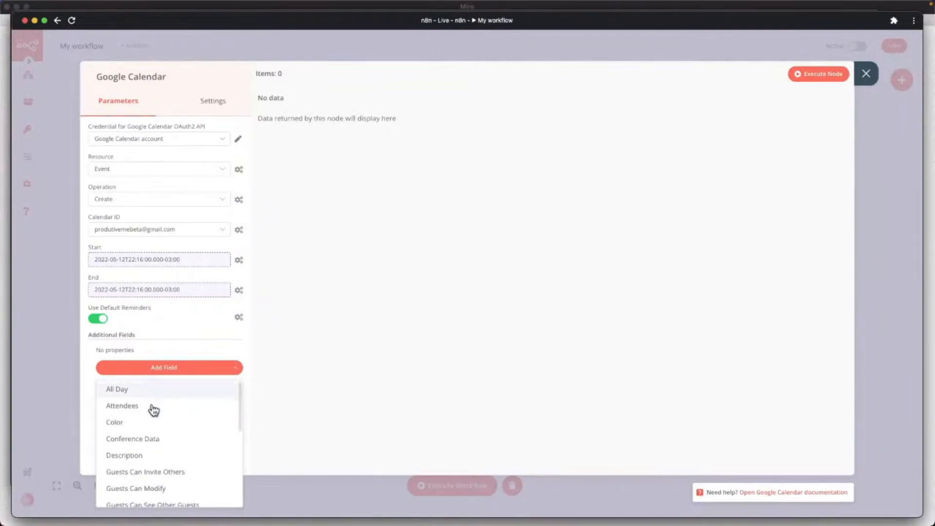
pyautogui.scroll(-3, 240, 420)
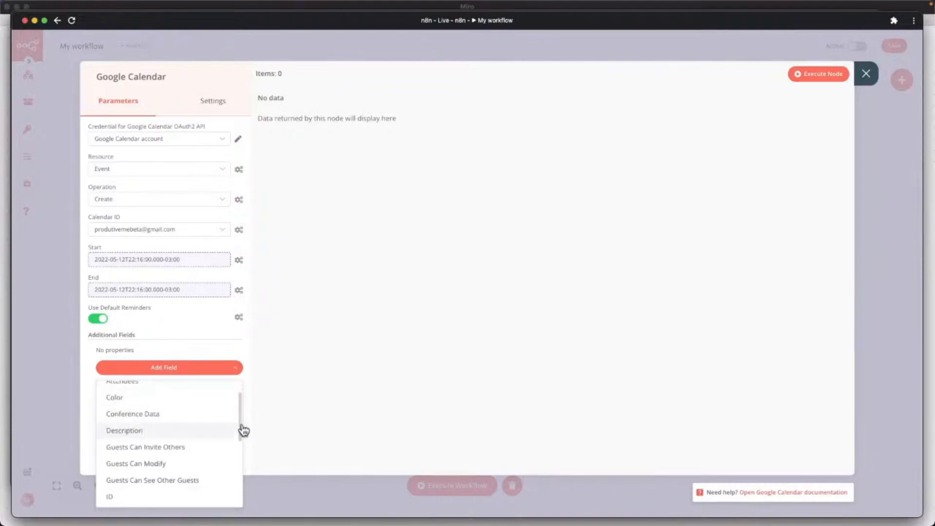
pyautogui.scroll(2, 244, 437)
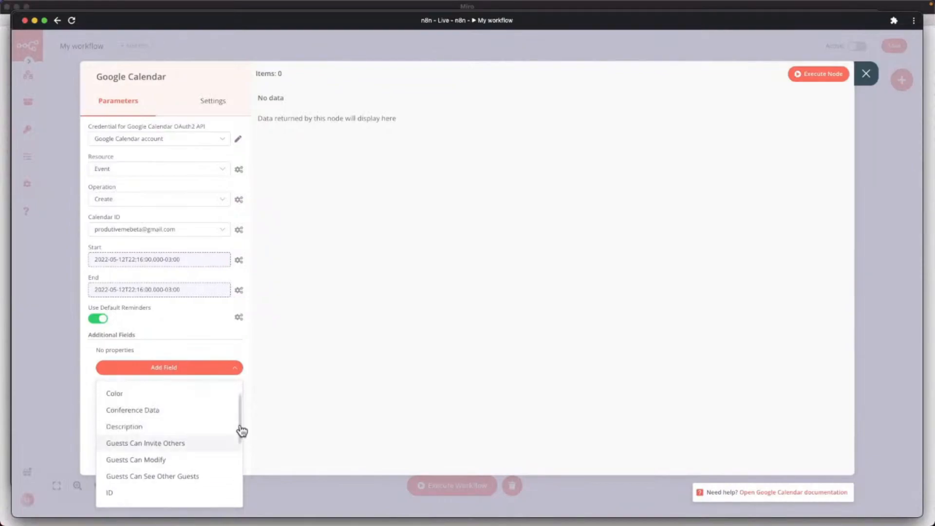
pyautogui.click(137, 428)
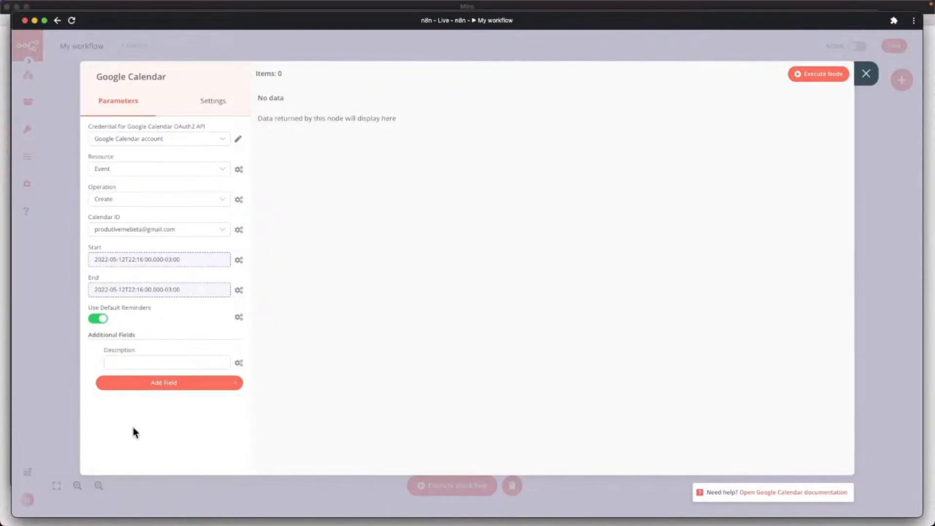
pyautogui.click(239, 365)
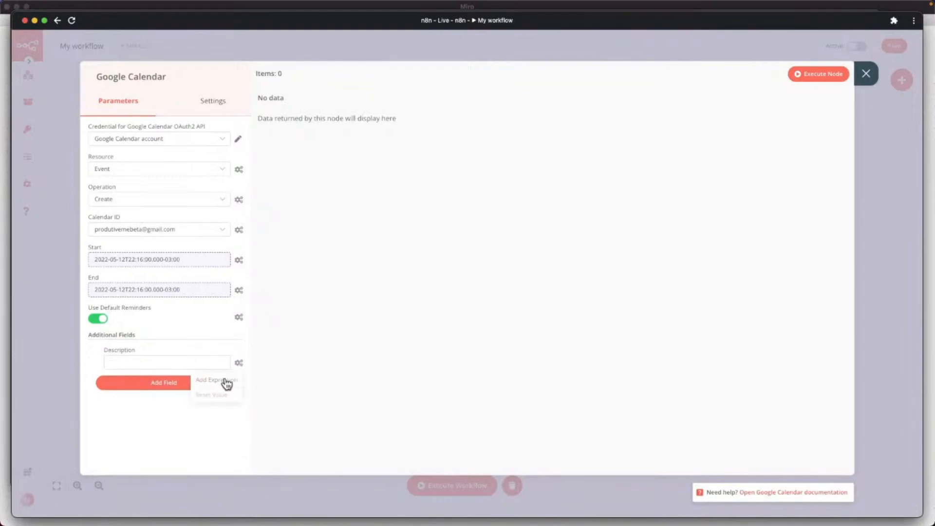
pyautogui.click(226, 382)
# Insert property_p_s_venda from the Notion JSON into the Description expression.
pyautogui.click(144, 142)
pyautogui.click(136, 158)
pyautogui.click(143, 171)
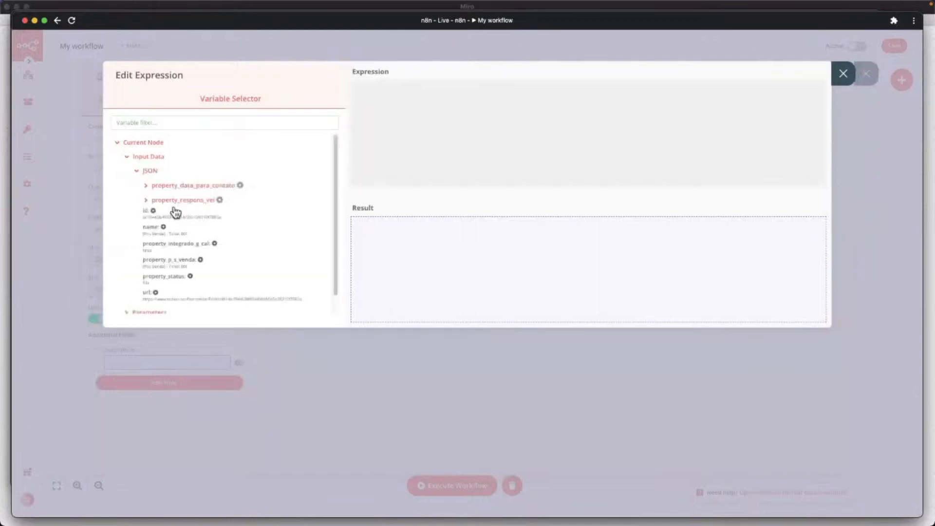
pyautogui.scroll(-1, 256, 265)
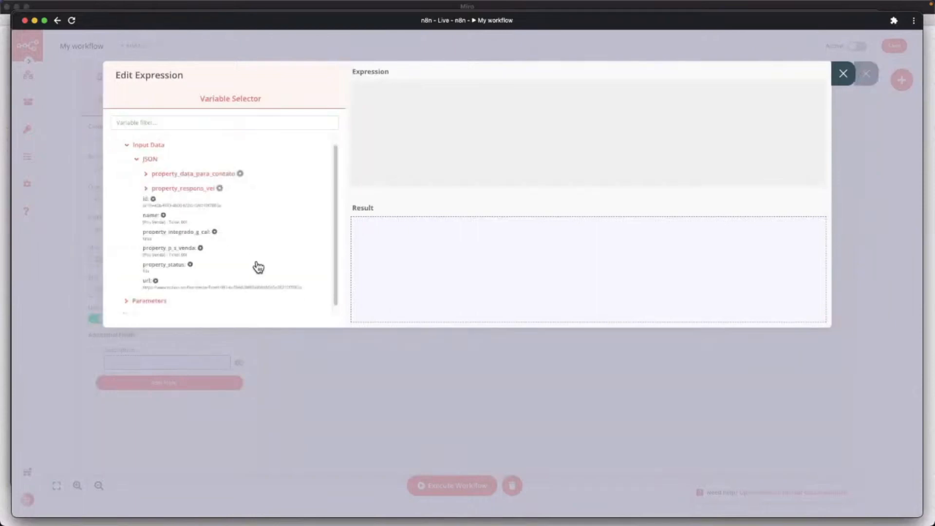
pyautogui.click(173, 252)
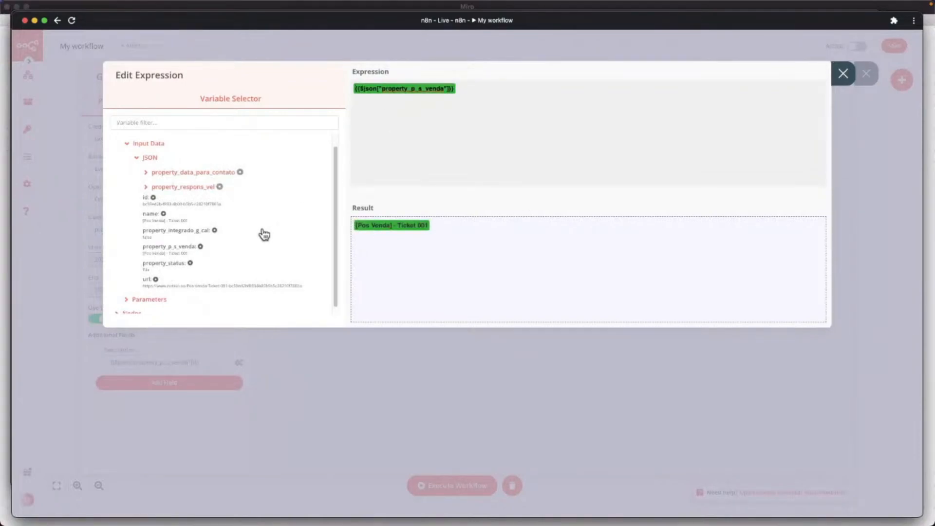
pyautogui.press('Escape')
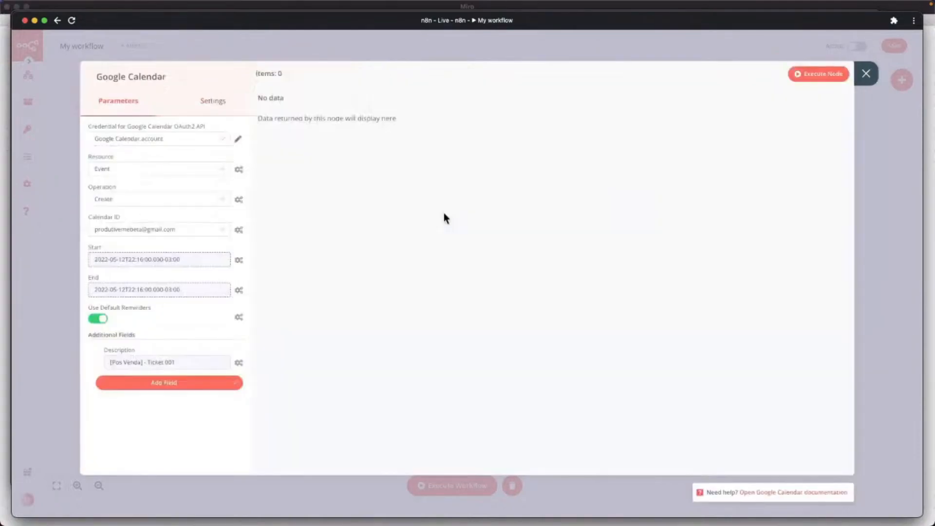
# Add the All Day option to the event, then remove it again.
pyautogui.click(166, 383)
pyautogui.scroll(-3, 175, 328)
pyautogui.scroll(-1, 168, 317)
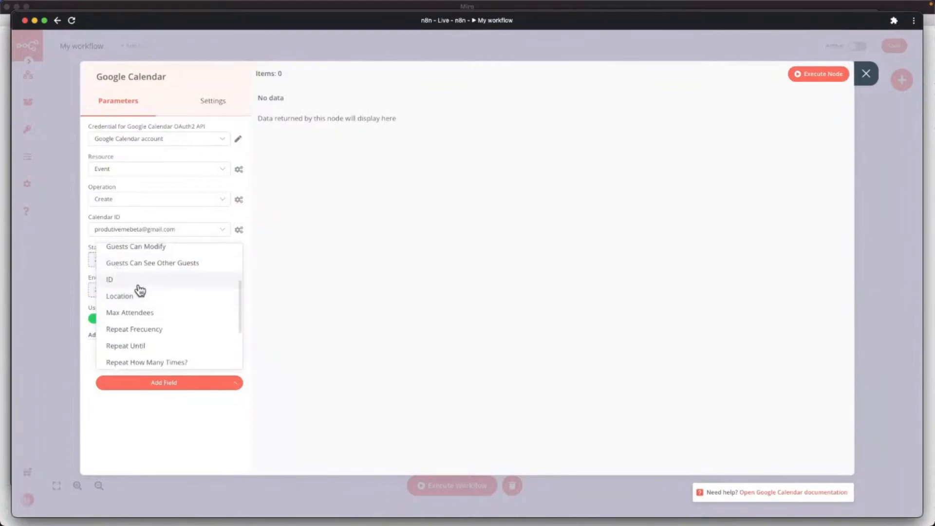
pyautogui.scroll(-2, 141, 292)
pyautogui.scroll(-1, 143, 296)
pyautogui.scroll(4, 142, 298)
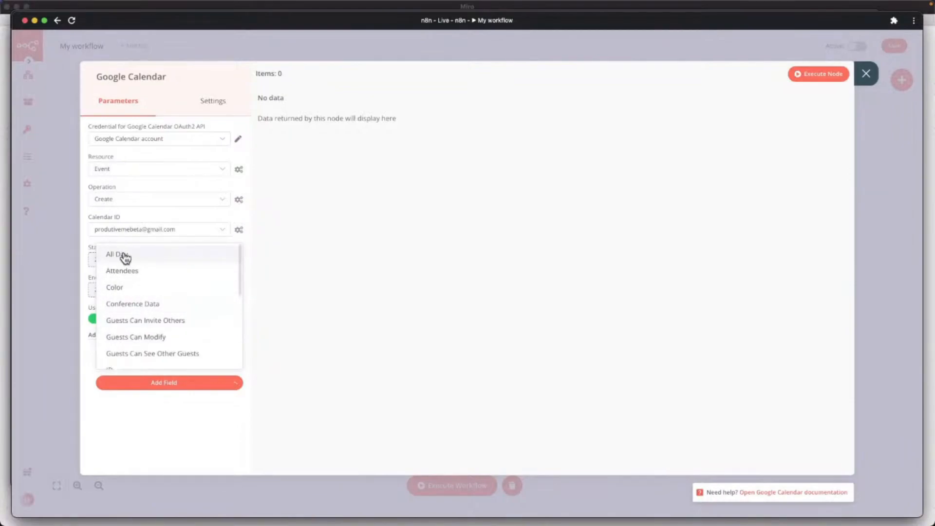
pyautogui.click(144, 254)
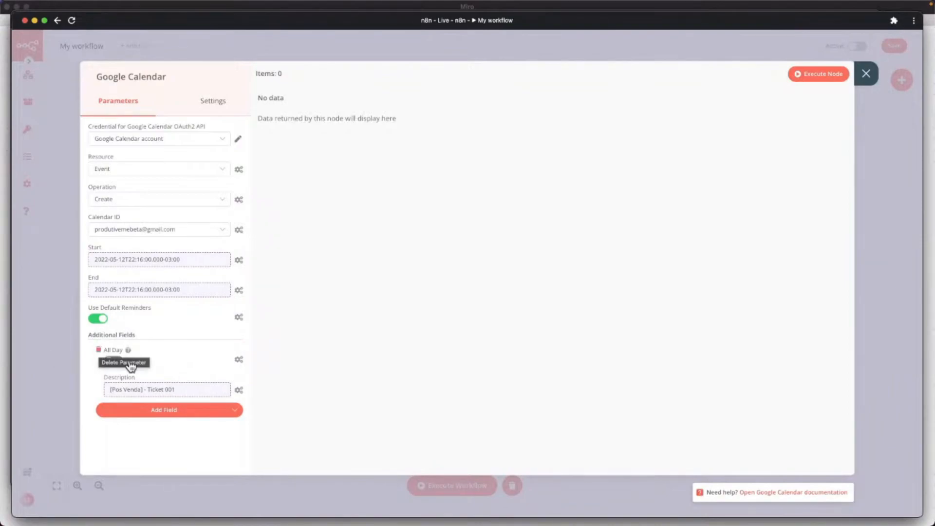
pyautogui.click(99, 351)
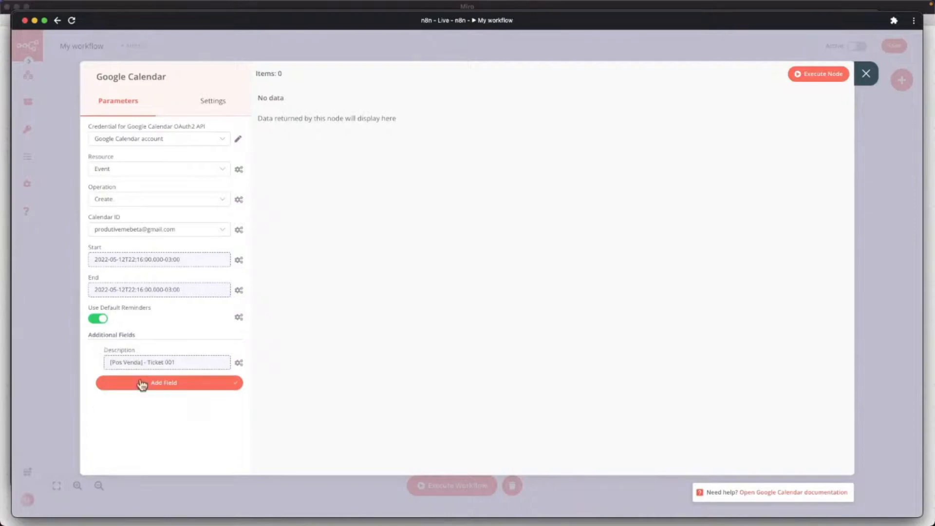
# Browse the extra event fields without adding any, and close the Google Calendar node.
pyautogui.click(142, 382)
pyautogui.scroll(-5, 163, 349)
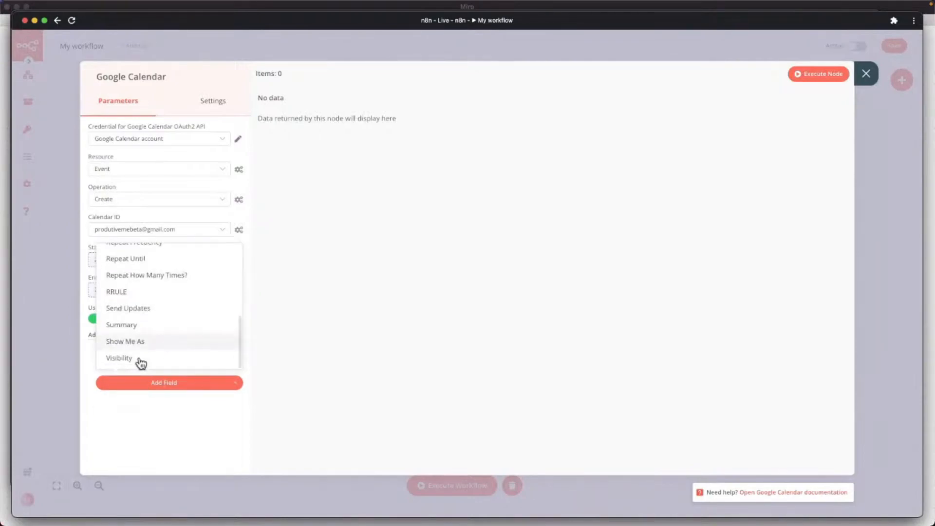
pyautogui.scroll(2, 141, 331)
pyautogui.scroll(3, 146, 319)
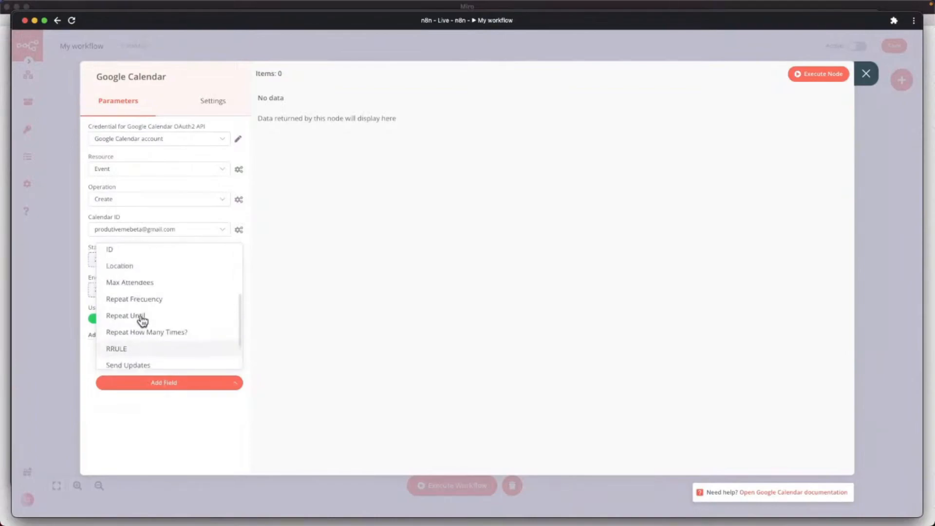
pyautogui.scroll(4, 128, 304)
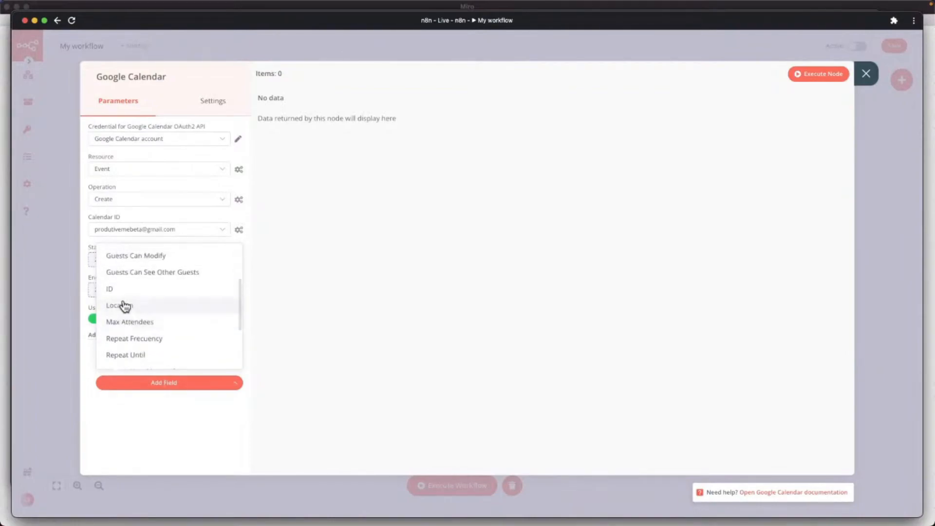
pyautogui.scroll(2, 151, 290)
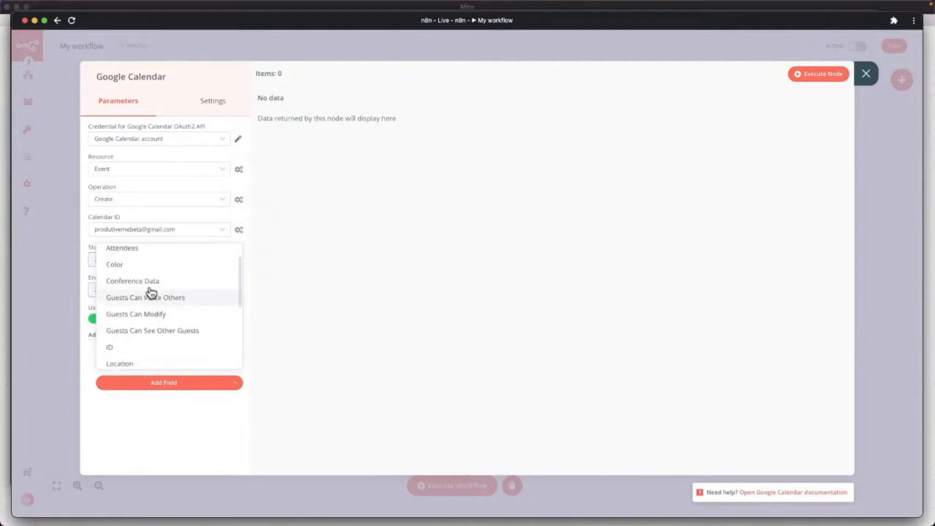
pyautogui.click(330, 273)
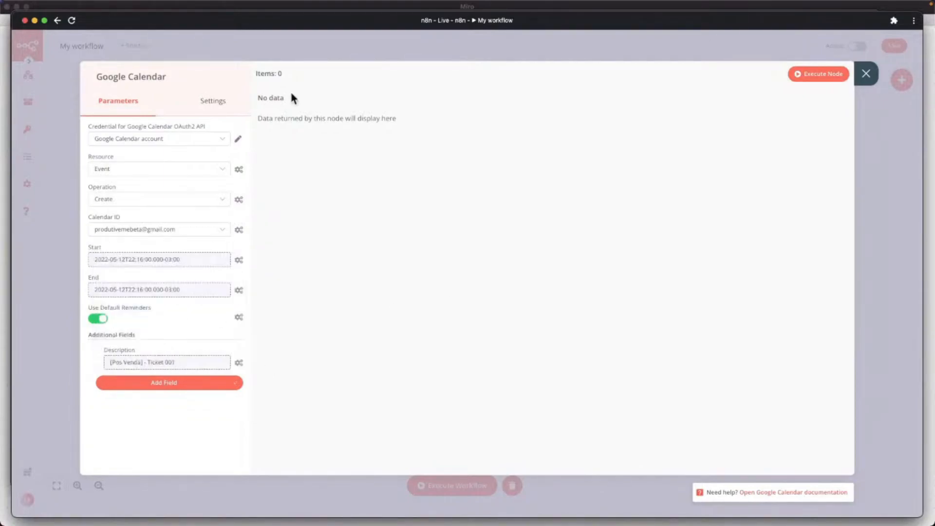
pyautogui.click(865, 77)
# Add a Notion node connected from Notion_Carrega_Dados's output.
pyautogui.moveTo(478, 218); pyautogui.dragTo(449, 227)
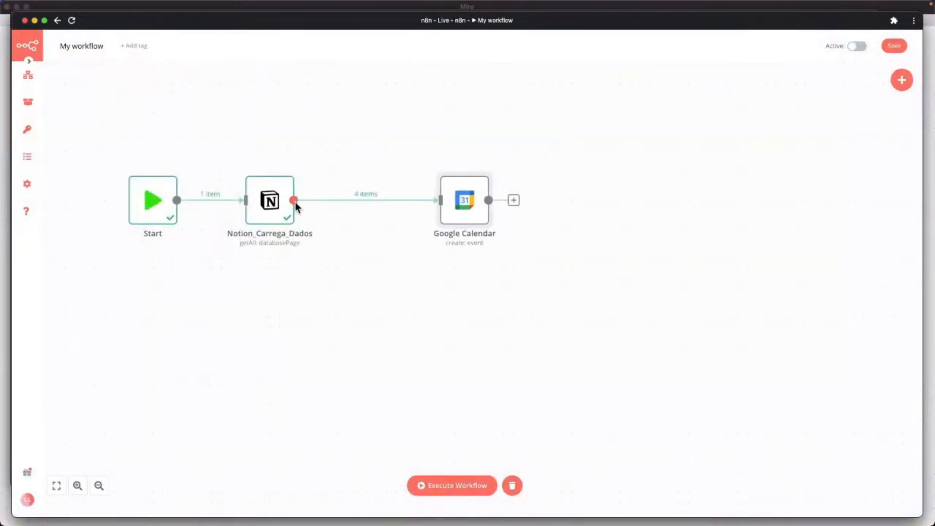
pyautogui.moveTo(294, 201); pyautogui.dragTo(418, 320)
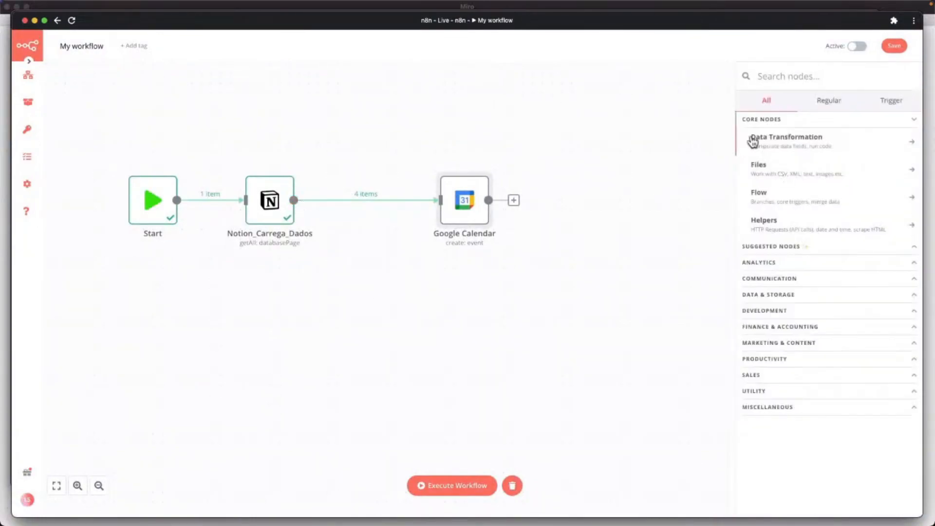
pyautogui.write('notion')
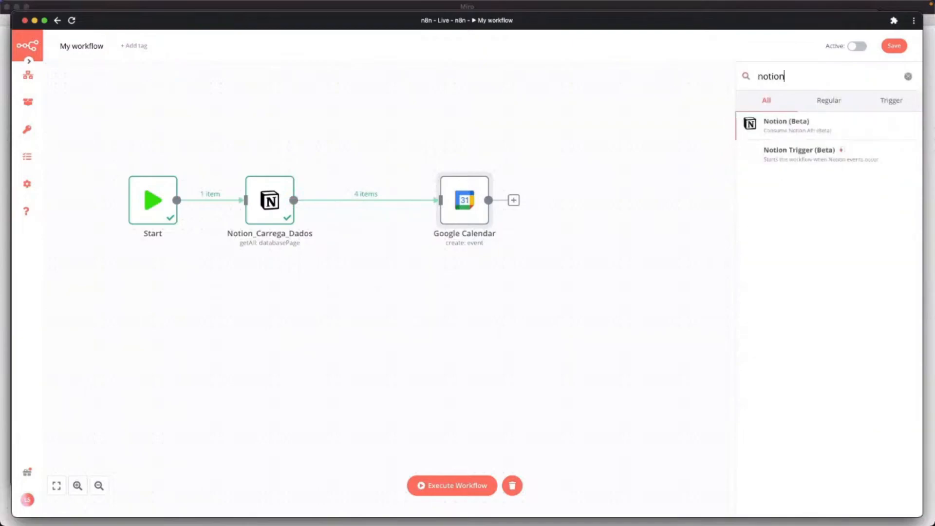
pyautogui.click(755, 128)
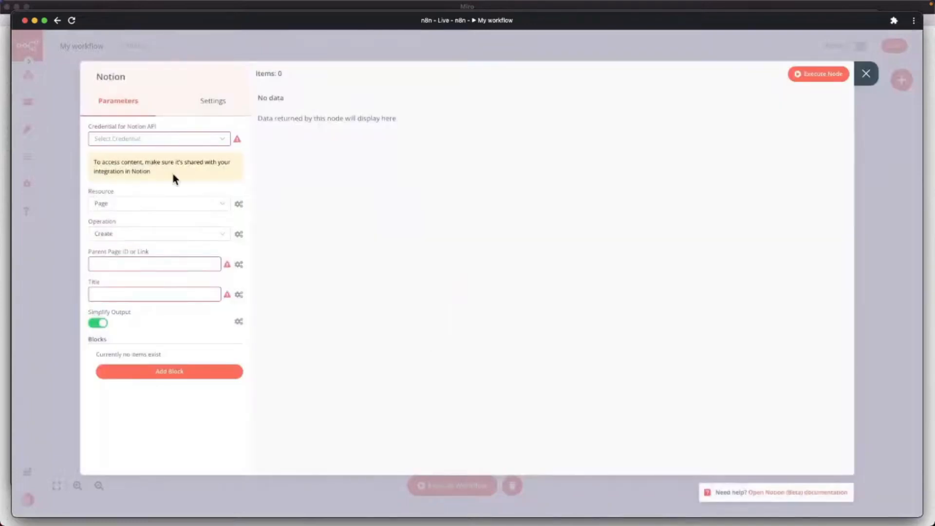
# Set the Notion node to update a Database Page with the Notion account credential.
pyautogui.click(147, 142)
pyautogui.click(136, 168)
pyautogui.click(130, 204)
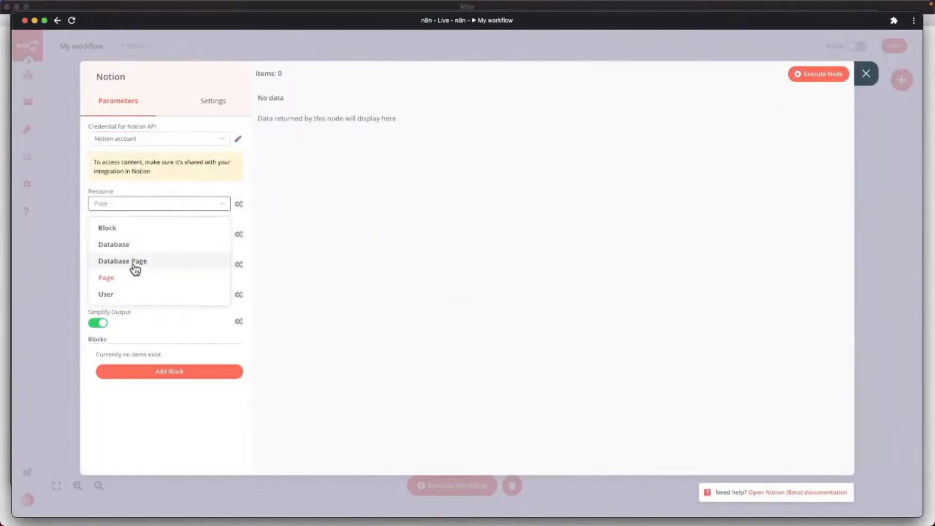
pyautogui.click(135, 267)
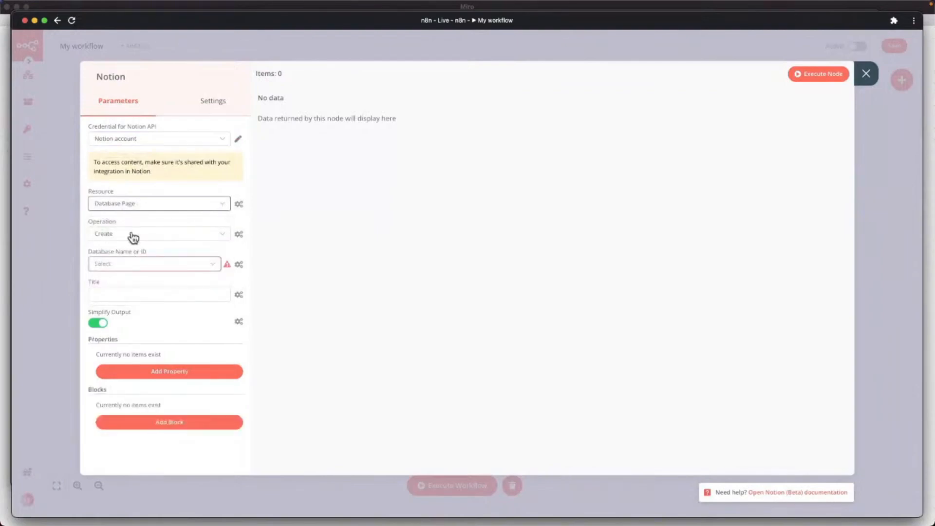
pyautogui.click(133, 237)
pyautogui.click(124, 329)
# Set the page ID to the expression {{$json["id"]}} from each incoming record.
pyautogui.click(126, 262)
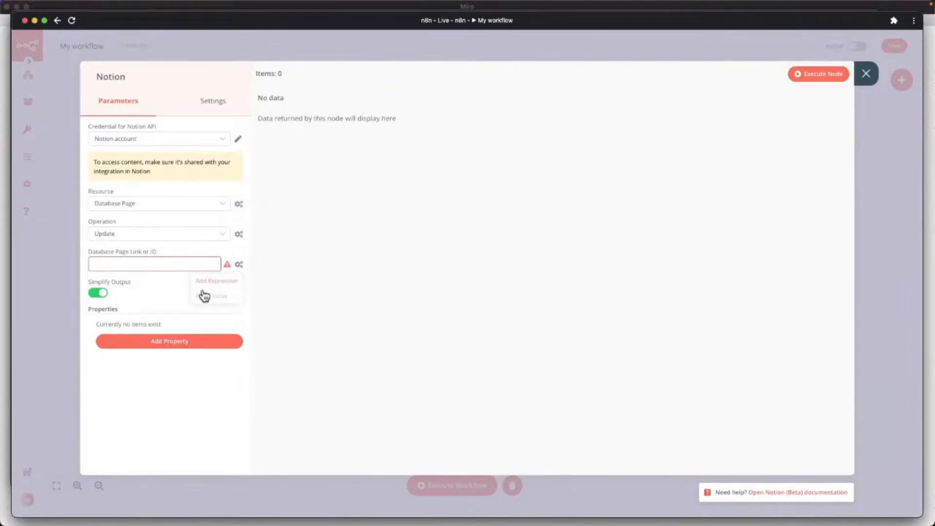
pyautogui.click(219, 283)
pyautogui.click(142, 143)
pyautogui.click(144, 158)
pyautogui.click(147, 171)
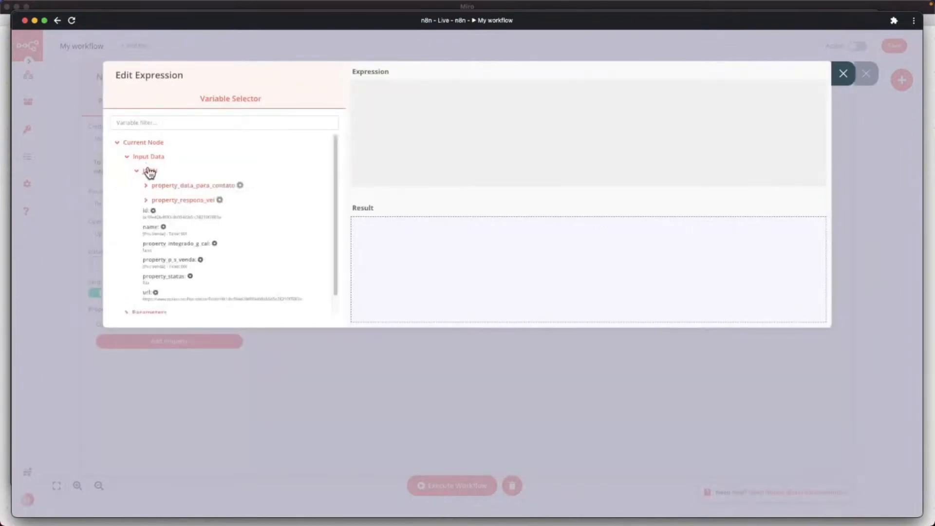
pyautogui.click(179, 221)
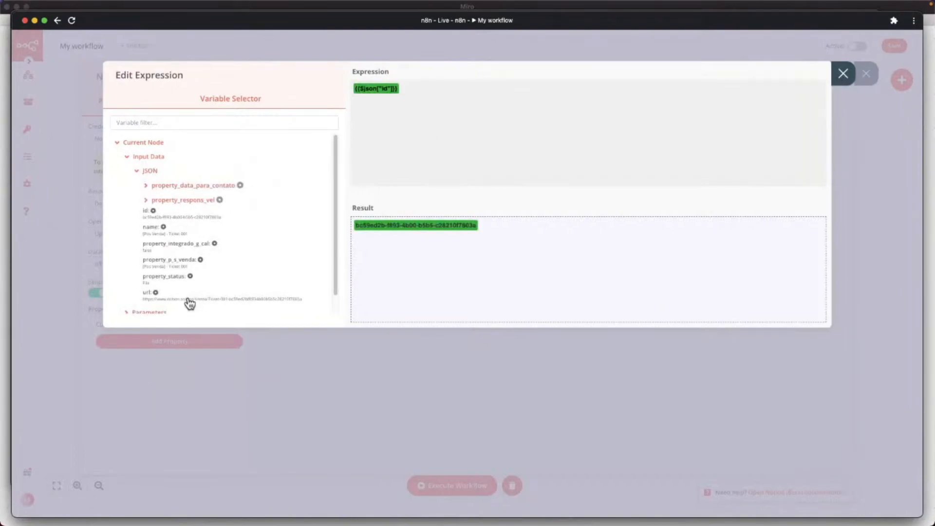
pyautogui.press('Escape')
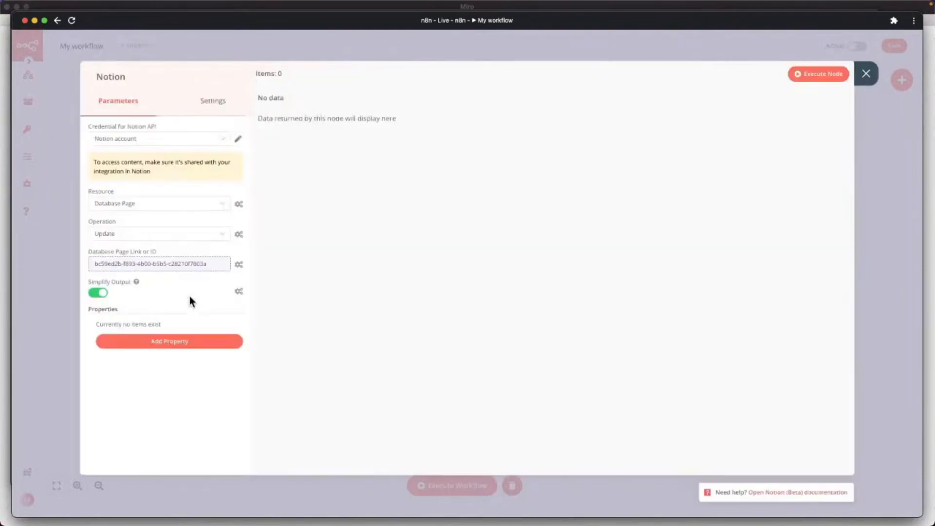
# Add the Integrado_GCal property to update and set it to Checked.
pyautogui.click(182, 345)
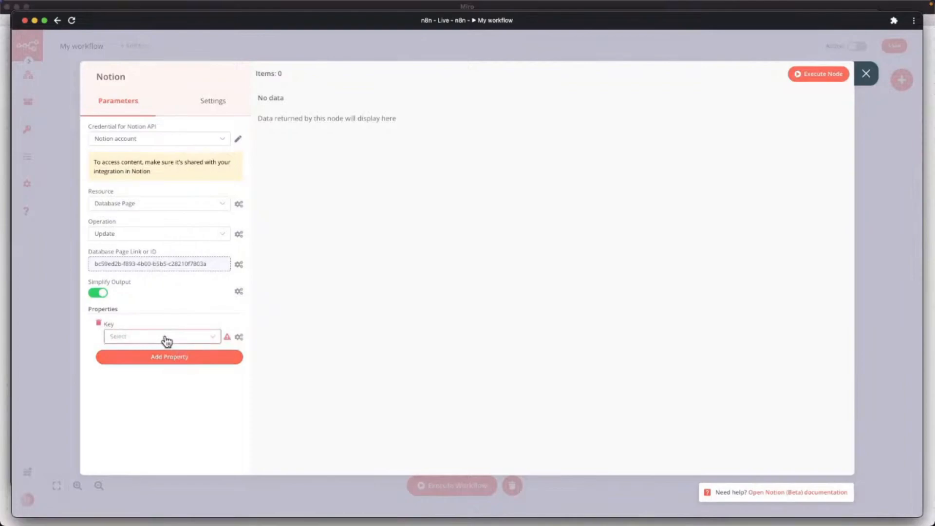
pyautogui.click(167, 338)
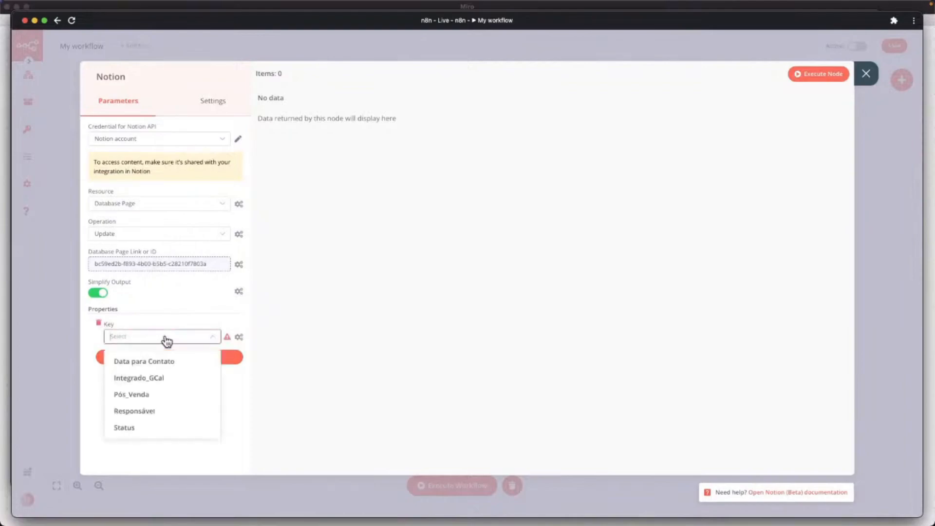
pyautogui.click(174, 382)
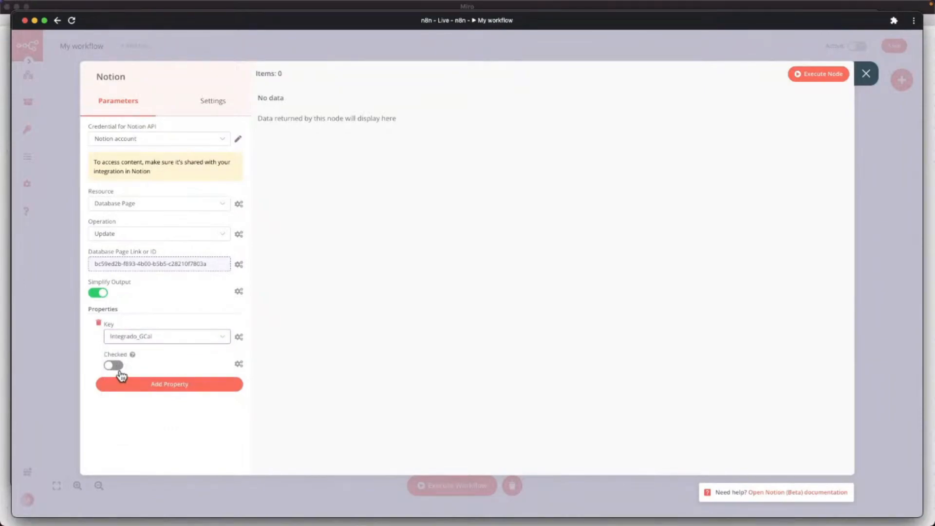
pyautogui.click(119, 370)
# Rename the node to Notion_Atualiza_Integrado.
pyautogui.click(128, 77)
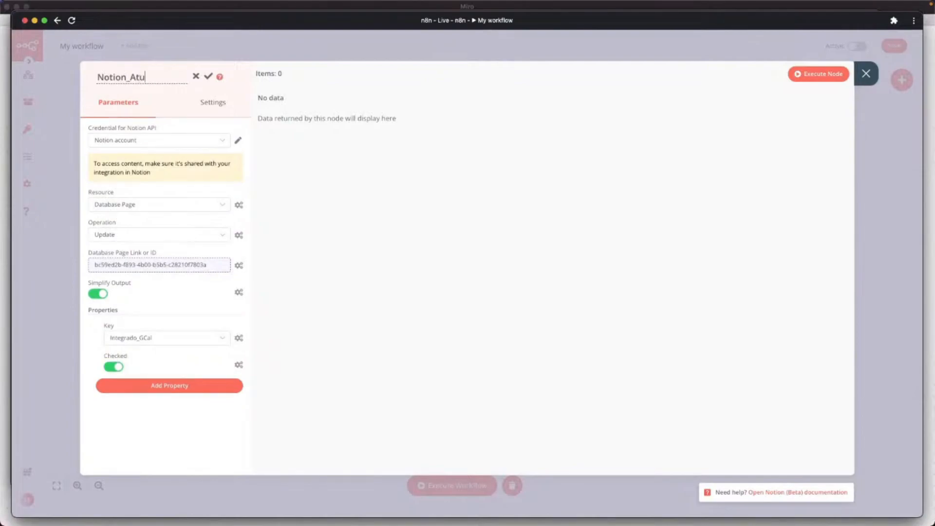
pyautogui.write('_Atualiza_Integrado')
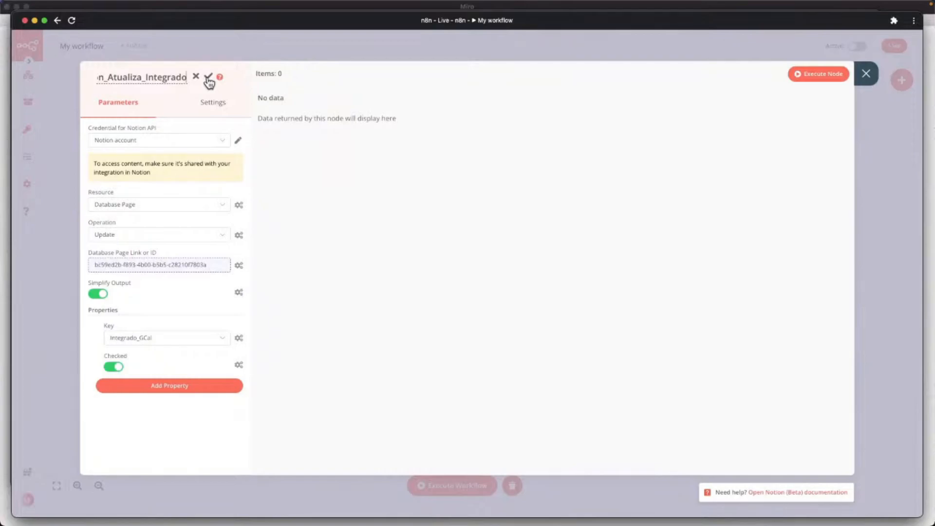
pyautogui.click(208, 77)
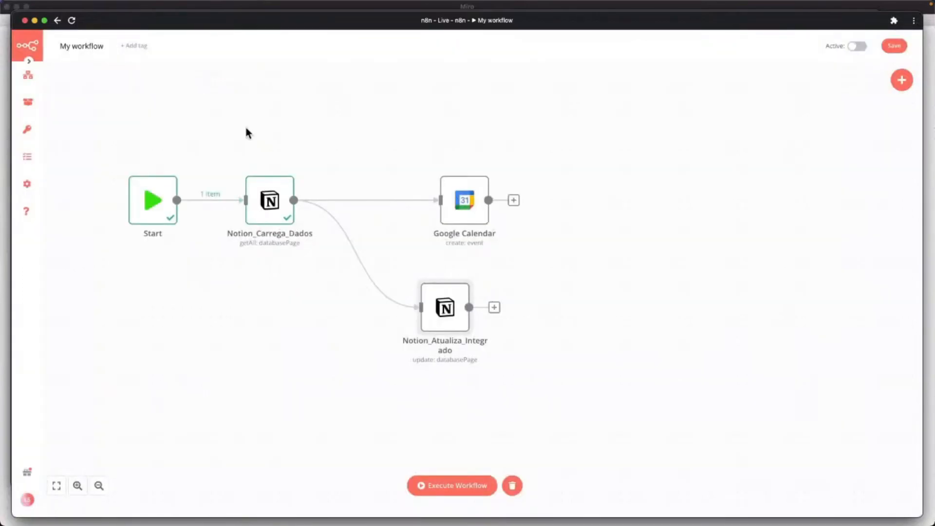
pyautogui.hotkey('ctrl', 'Up')
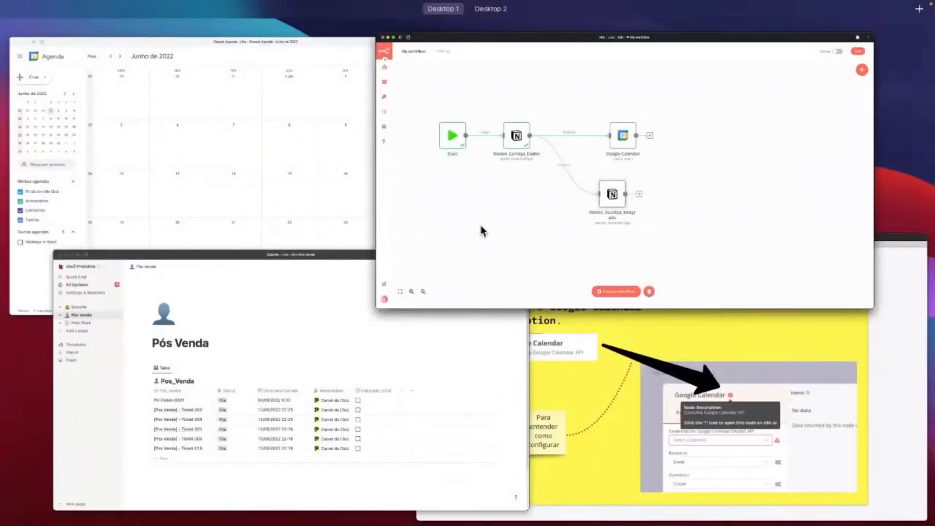
# Jump Google Calendar back to the current month, May 2022, then return to n8n.
pyautogui.click(307, 210)
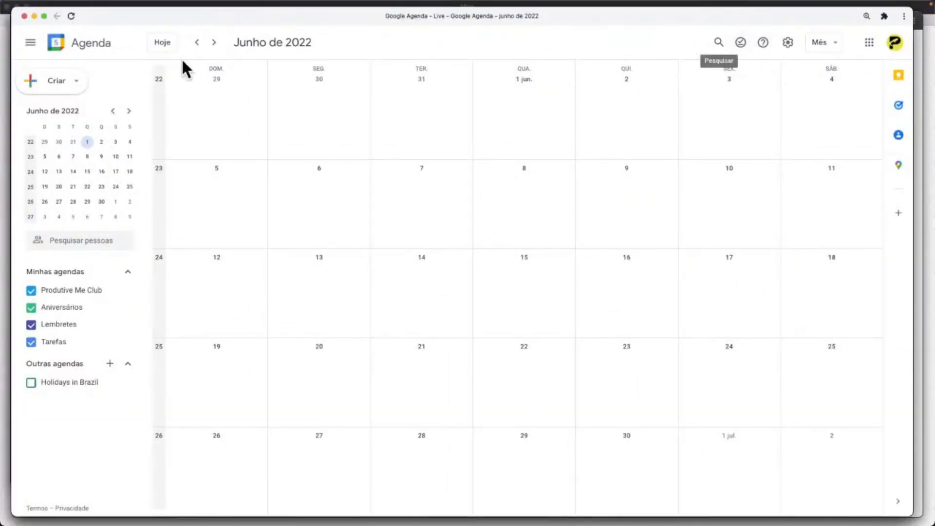
pyautogui.click(159, 42)
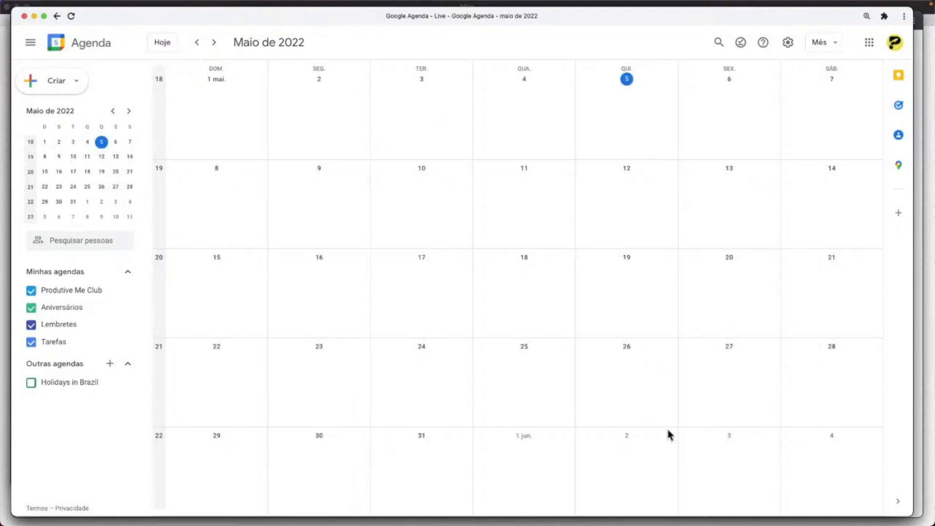
pyautogui.hotkey('ctrl', 'Up')
pyautogui.click(589, 226)
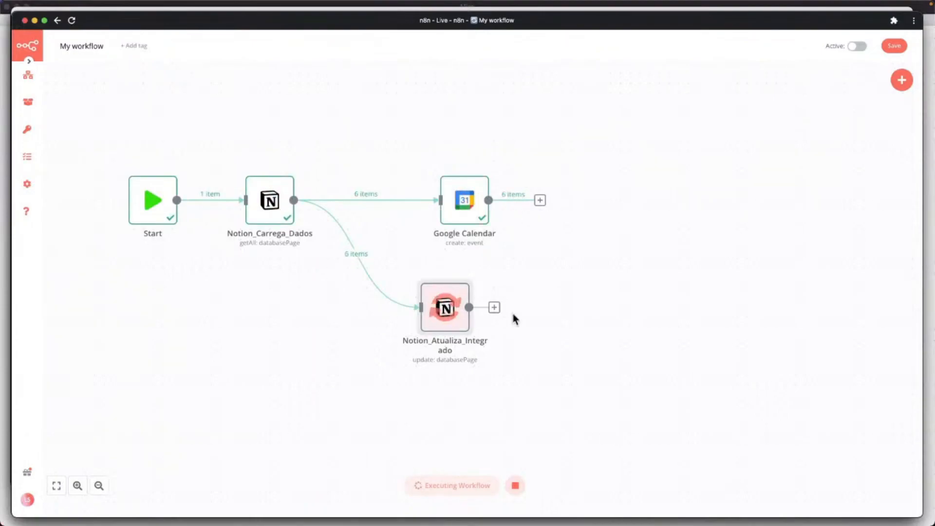
# Bring Google Calendar to the front to see the new 12 May events.
pyautogui.hotkey('ctrl', 'Up')
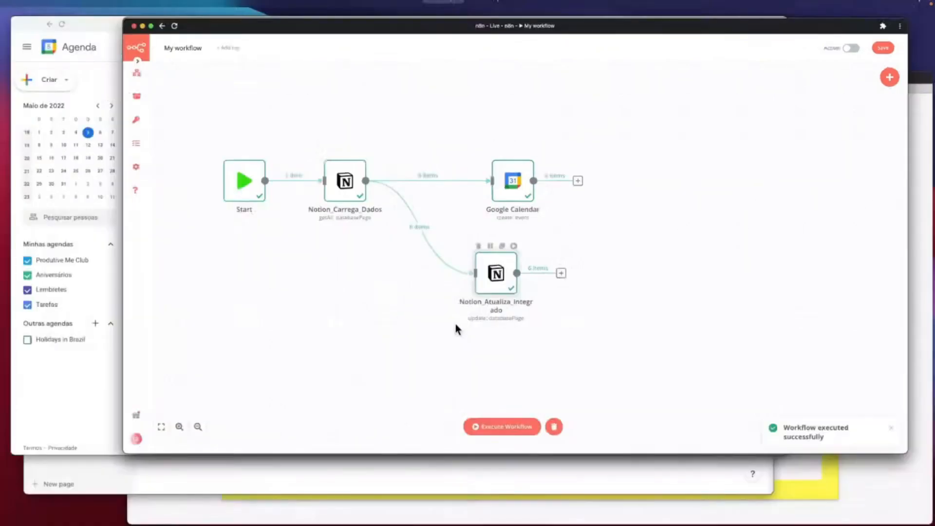
pyautogui.click(362, 215)
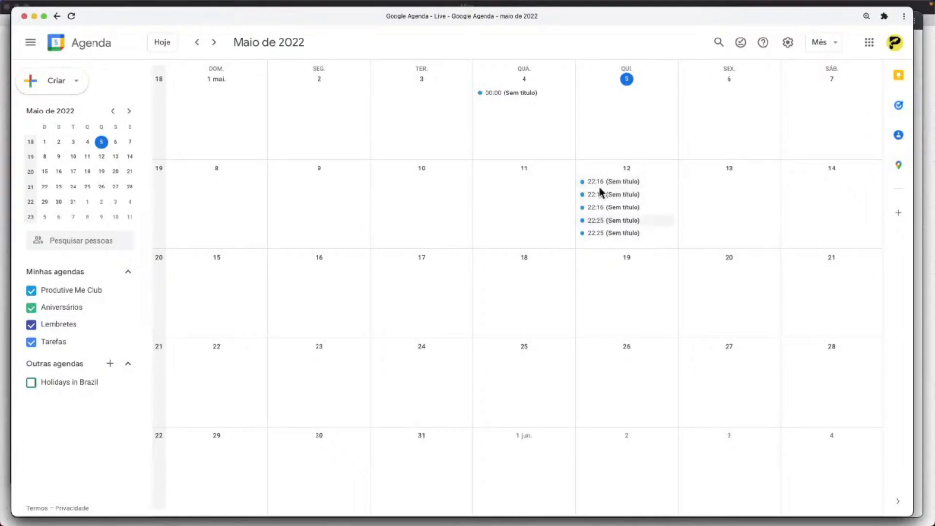
# Check the Integrado_GCal marks in the Notion Pós Venda table, then return to n8n.
pyautogui.hotkey('ctrl', 'Up')
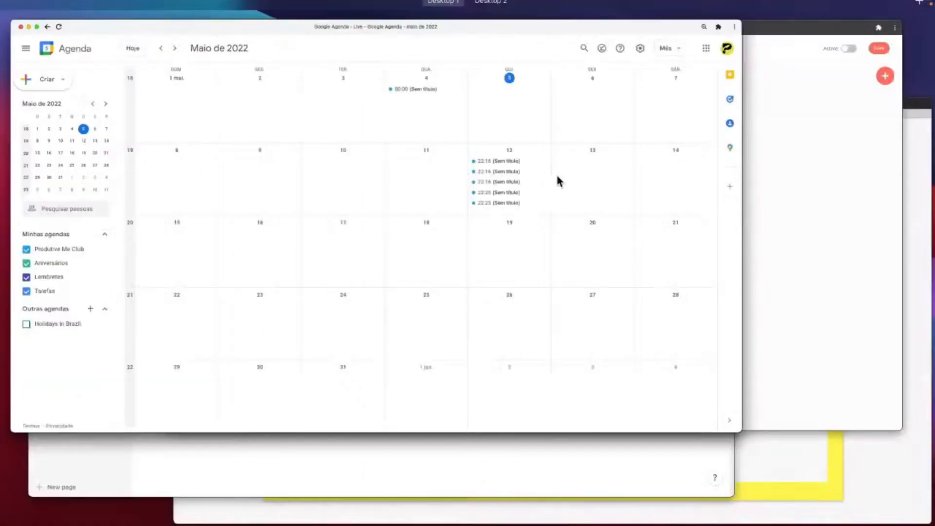
pyautogui.click(377, 346)
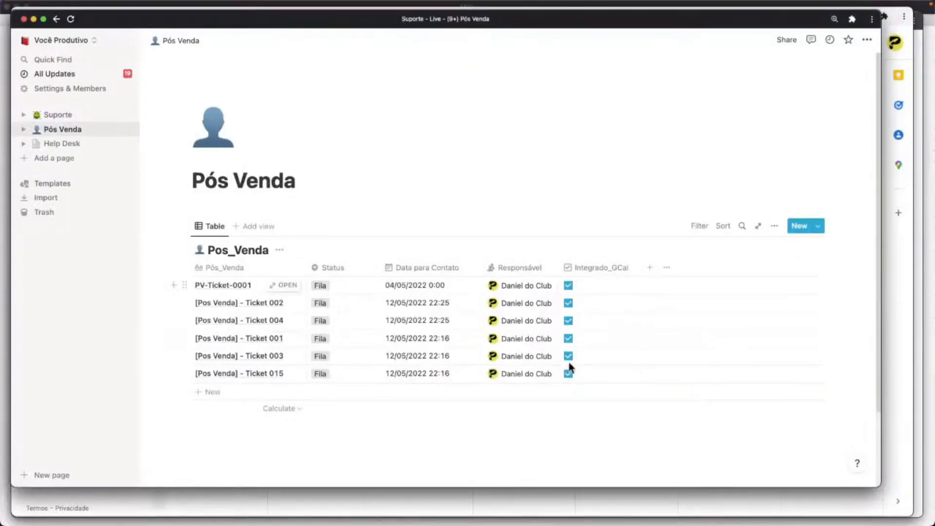
pyautogui.hotkey('ctrl', 'Up')
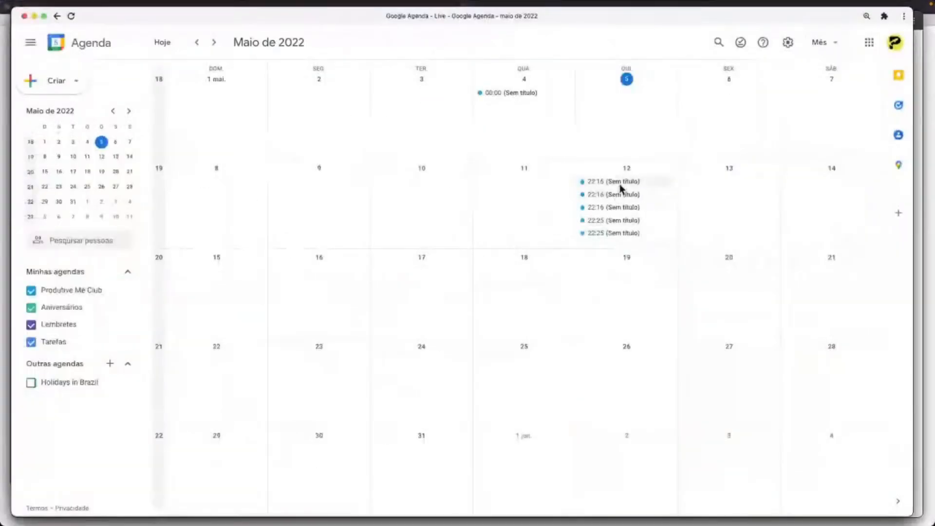
pyautogui.hotkey('ctrl', 'Up')
pyautogui.click(583, 216)
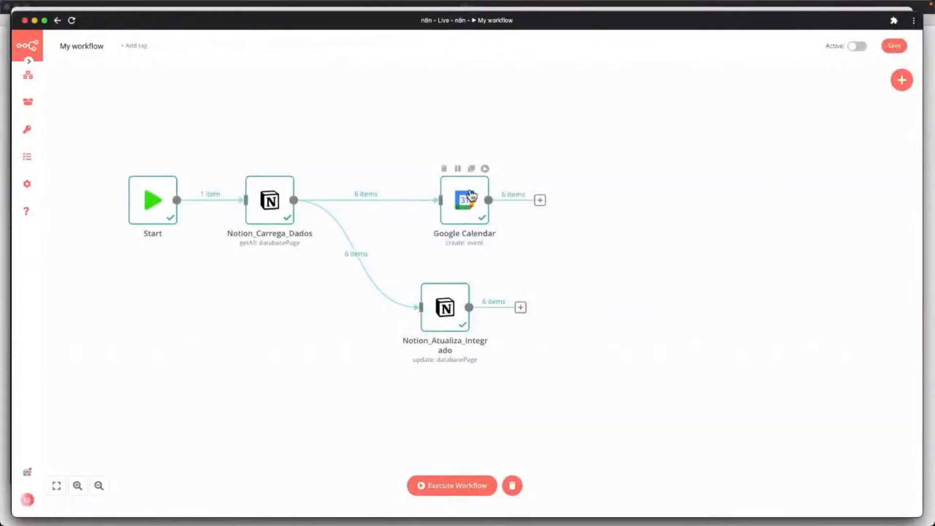
# In the Google Calendar node, try adding a Color event field, then remove it.
pyautogui.doubleClick(470, 193)
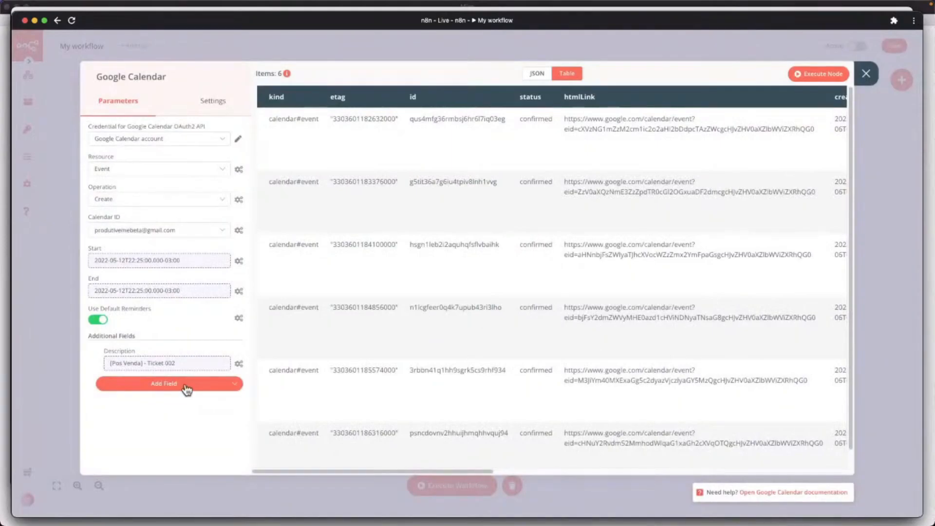
pyautogui.click(186, 385)
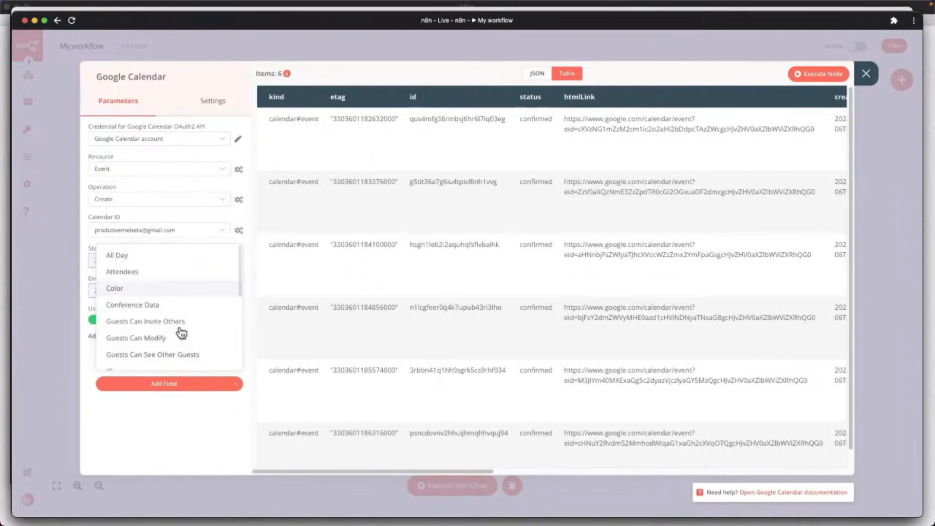
pyautogui.click(211, 301)
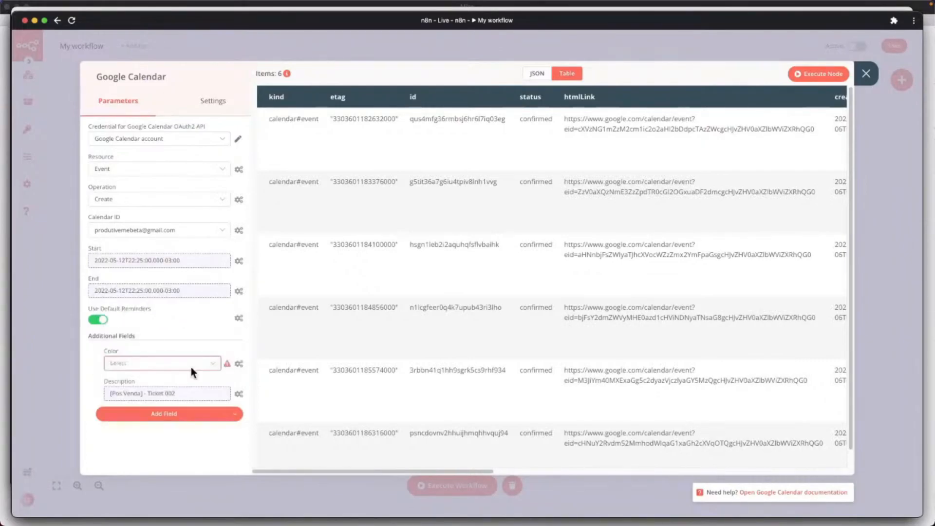
pyautogui.click(167, 364)
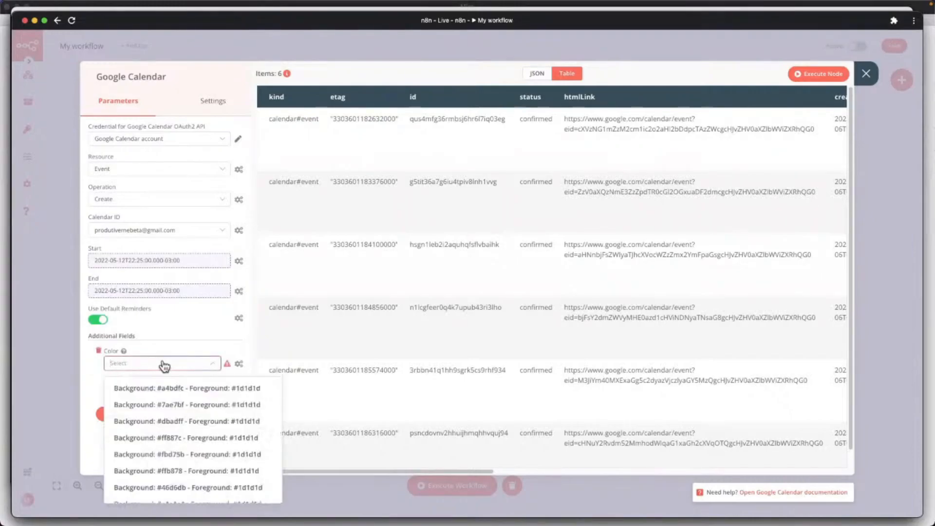
pyautogui.click(99, 350)
# Add a Summary field with the expression {{$json["property_p_s_venda"]}} and execute the node again.
pyautogui.click(138, 384)
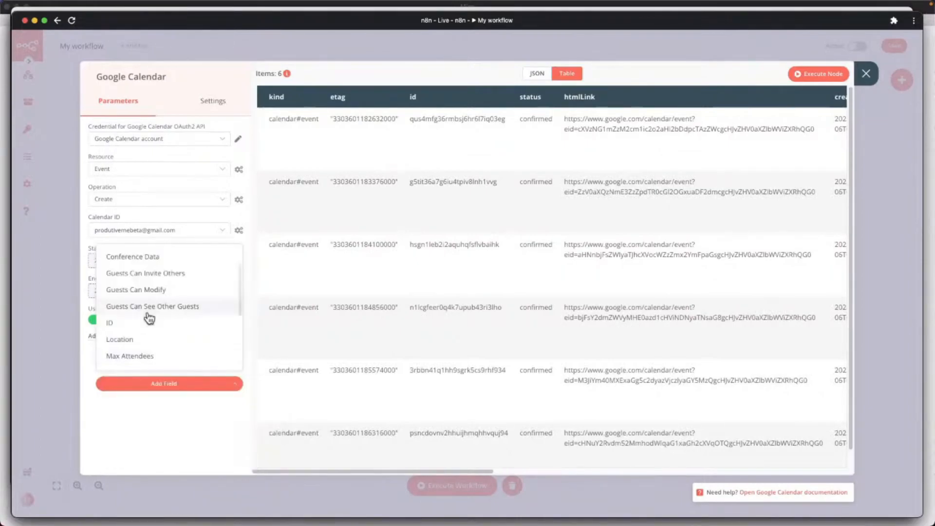
pyautogui.moveTo(240, 307); pyautogui.dragTo(239, 366)
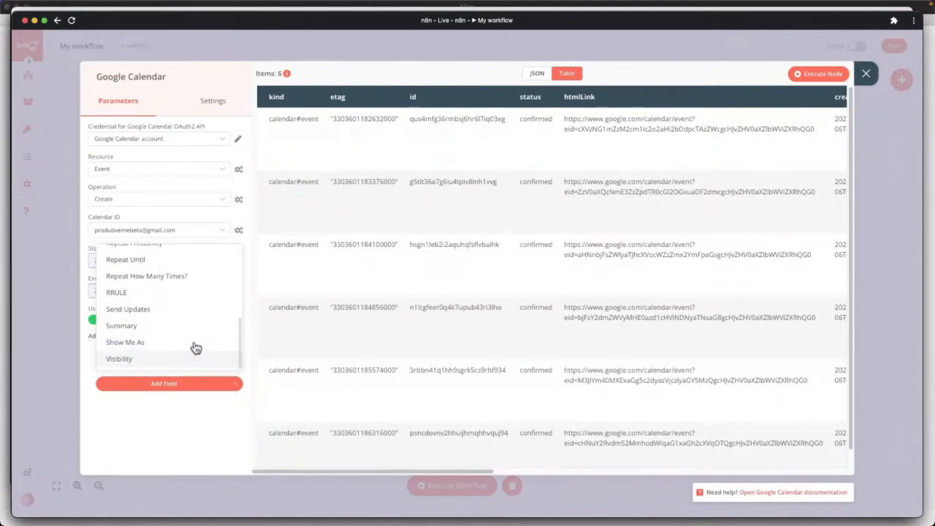
pyautogui.click(121, 326)
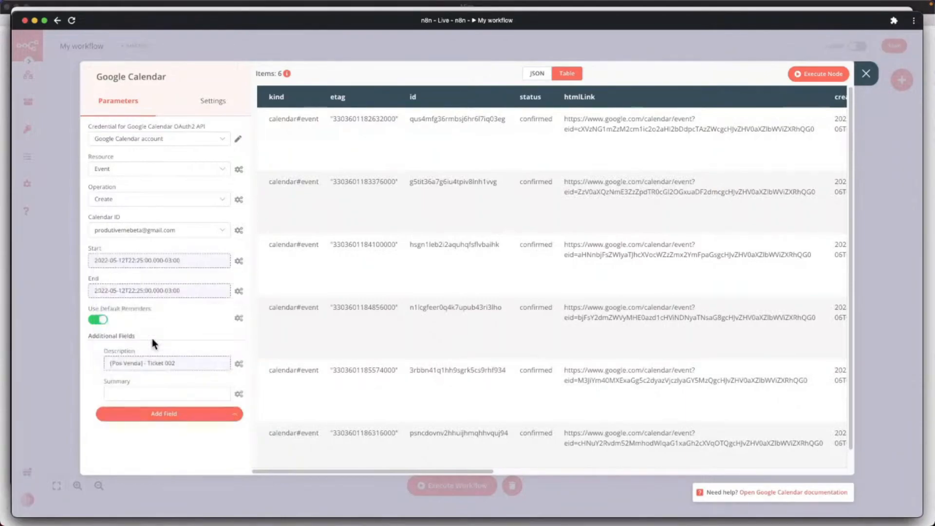
pyautogui.click(203, 362)
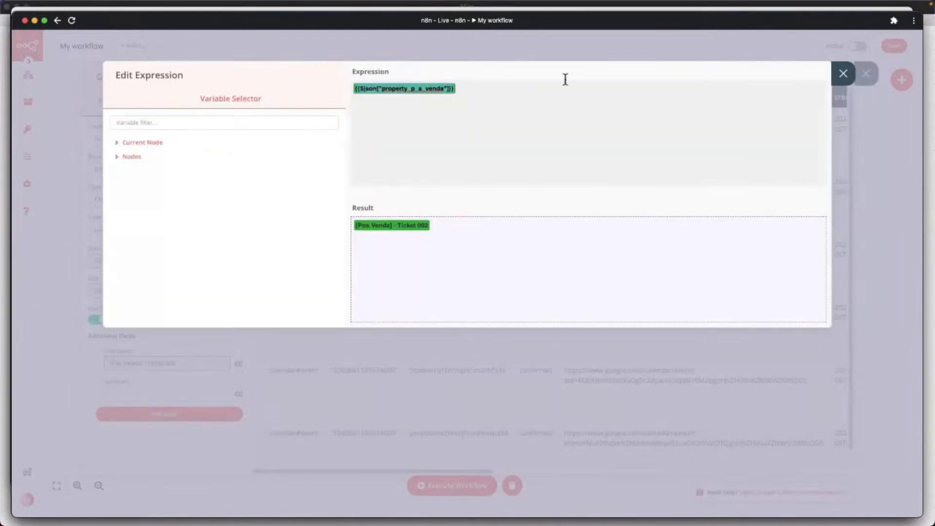
pyautogui.click(843, 74)
pyautogui.click(172, 395)
pyautogui.click(239, 393)
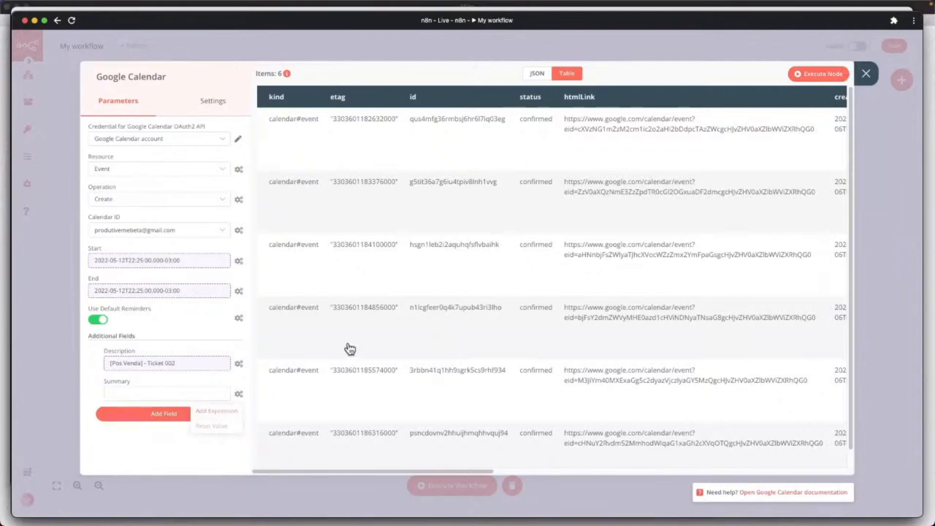
pyautogui.write('{{$json["property_p_s_venda"]}}')
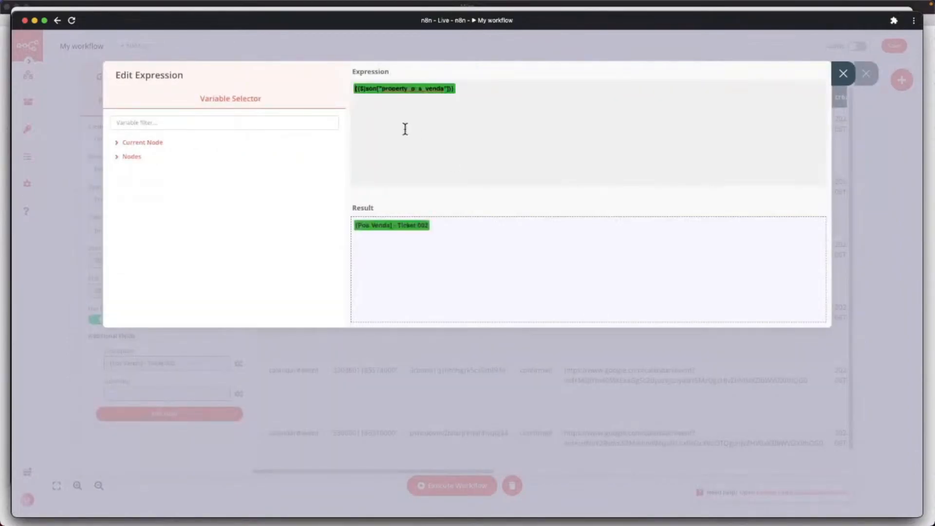
pyautogui.click(843, 77)
pyautogui.click(809, 75)
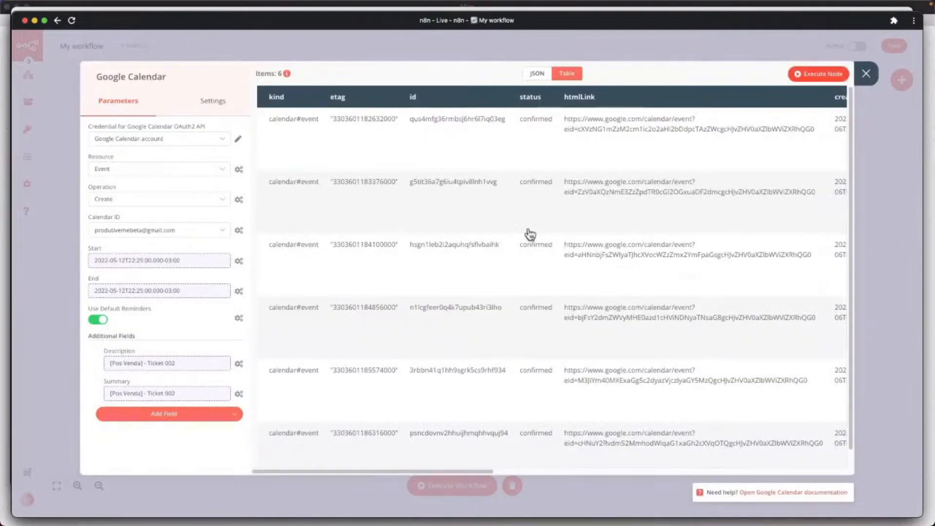
pyautogui.hotkey('ctrl', 'Up')
# Review all seven 12 May events in Google Calendar, then return to the Notion Pós Venda table.
pyautogui.click(349, 207)
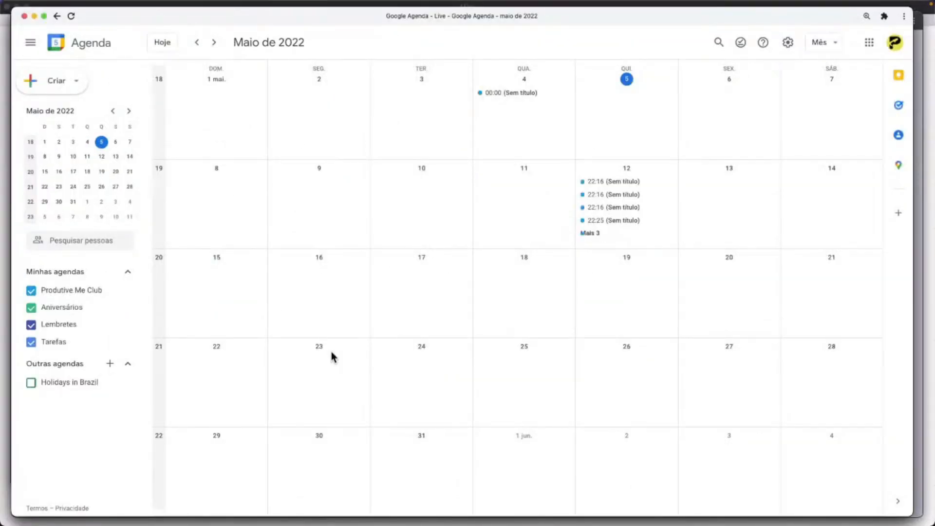
pyautogui.click(588, 235)
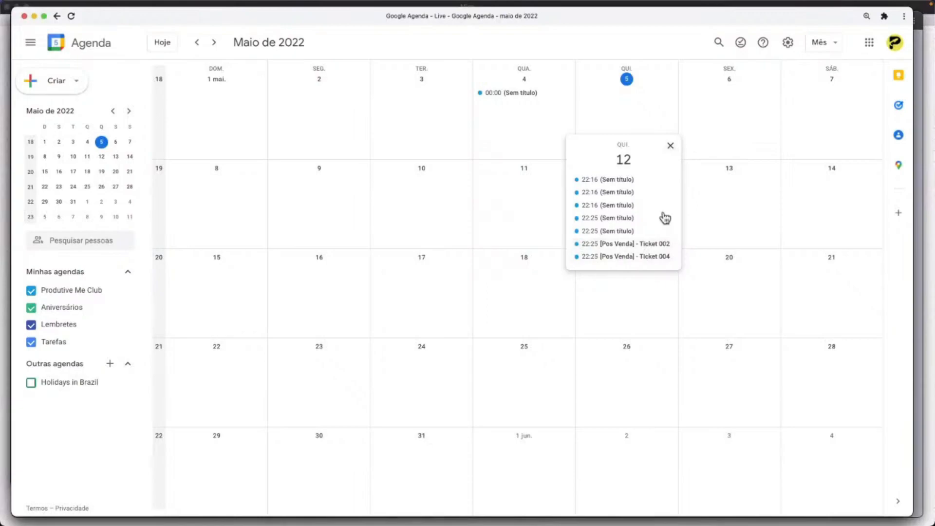
pyautogui.press('Escape')
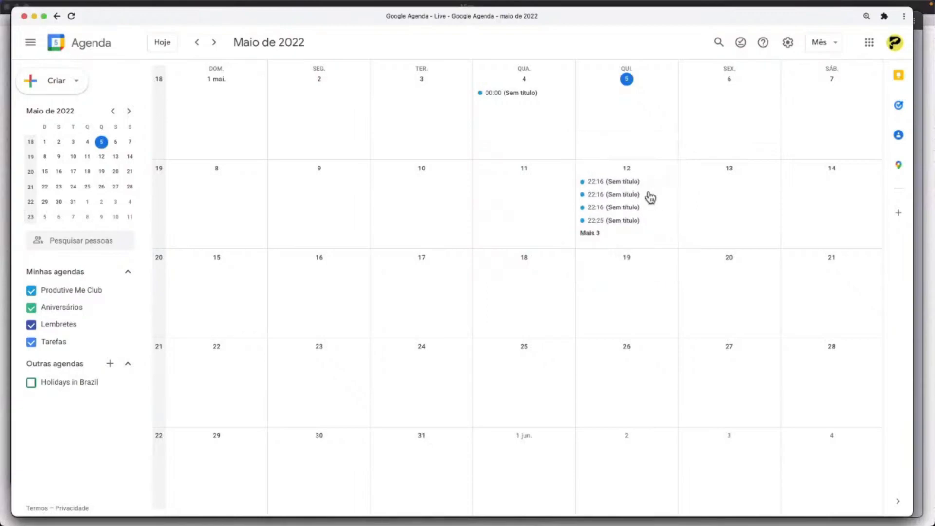
pyautogui.click(595, 234)
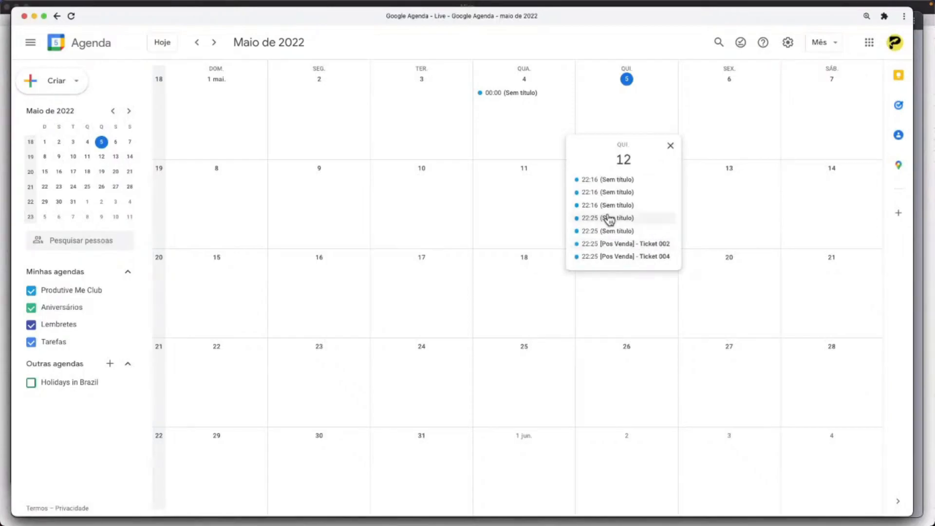
pyautogui.hotkey('ctrl', 'Up')
pyautogui.click(339, 359)
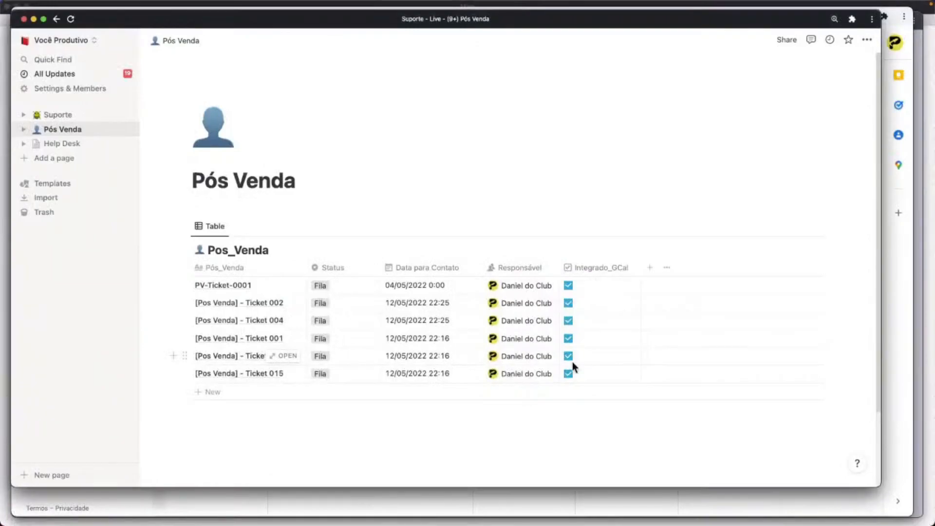
# Open the Suporte page and scroll through its CRM board of Backlog tickets.
pyautogui.click(62, 116)
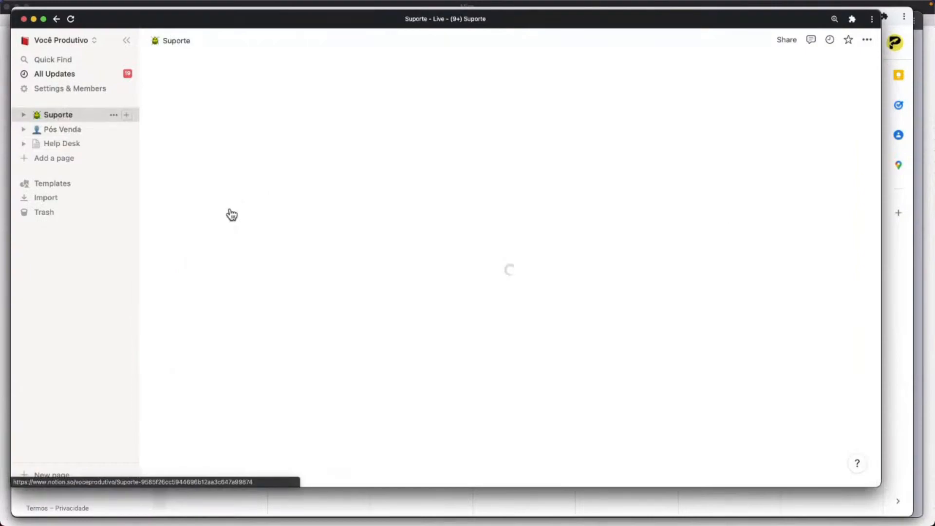
pyautogui.scroll(-5, 317, 277)
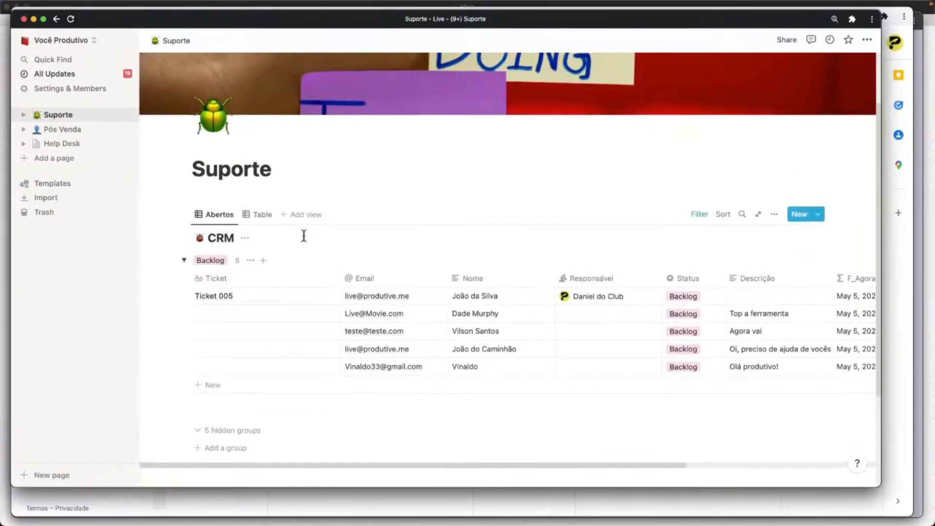
pyautogui.scroll(3, 303, 236)
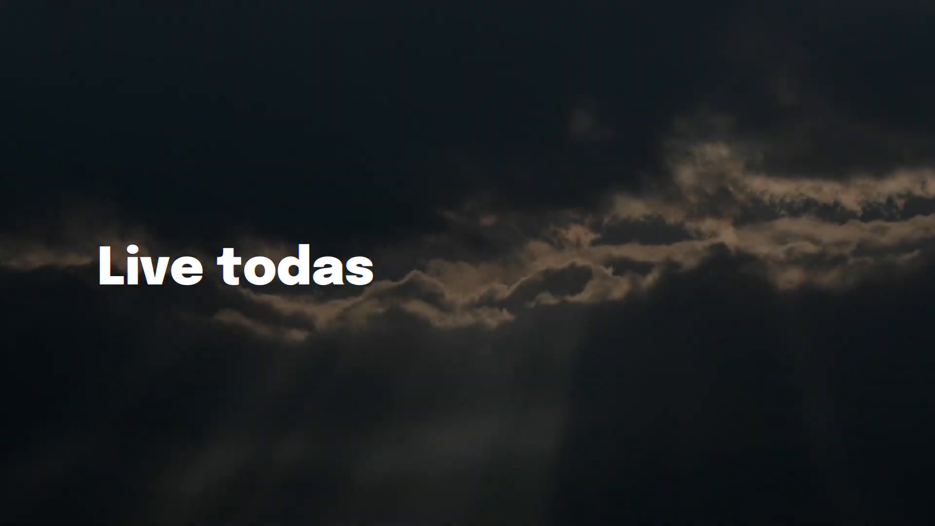